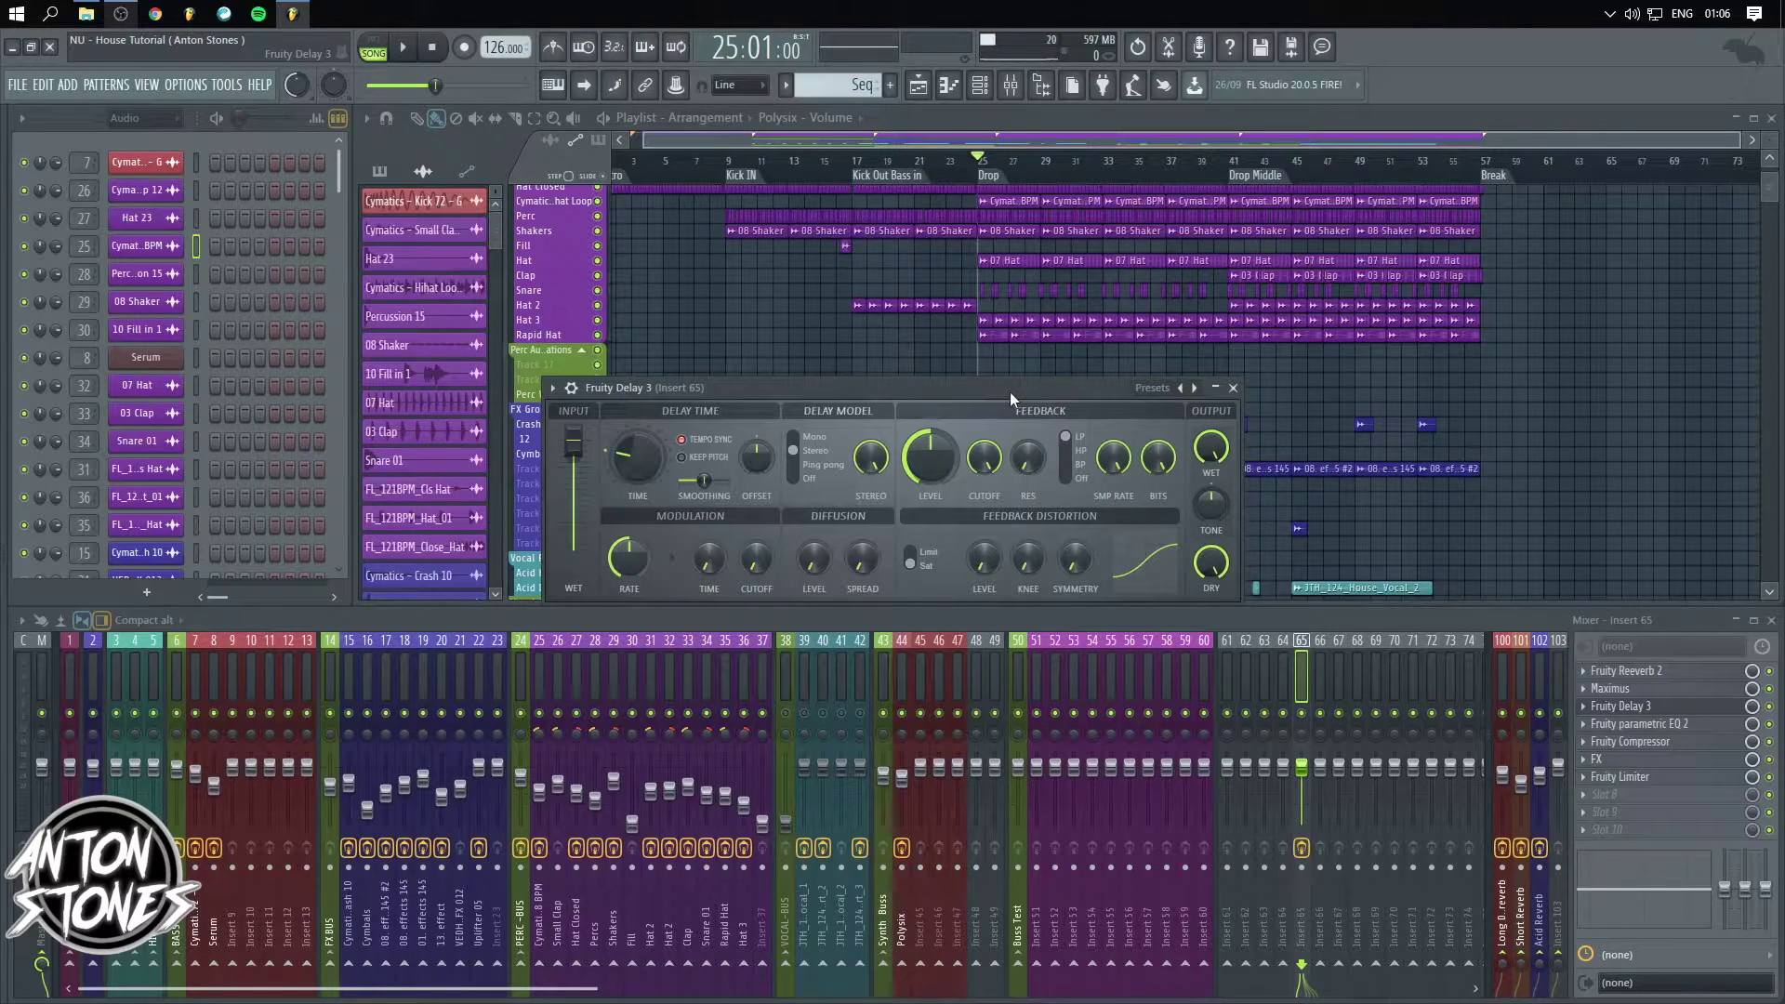
left_click_drag(1009, 392, 1016, 367)
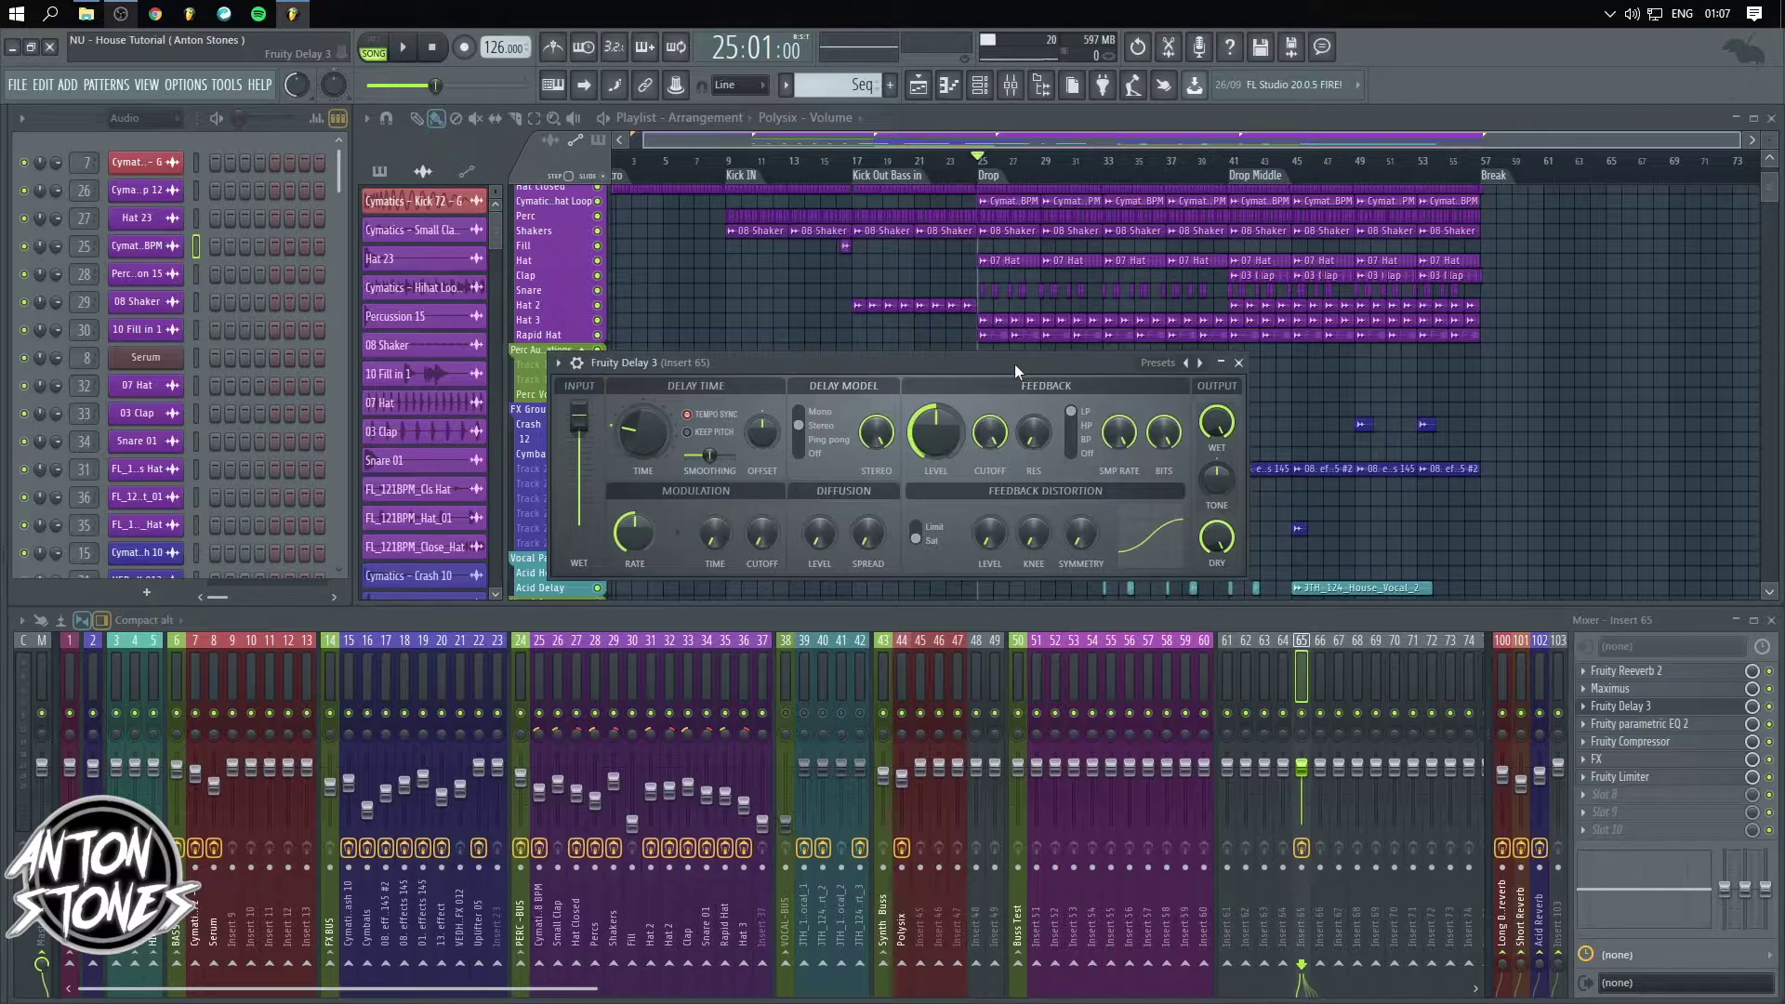
left_click_drag(1013, 365, 822, 385)
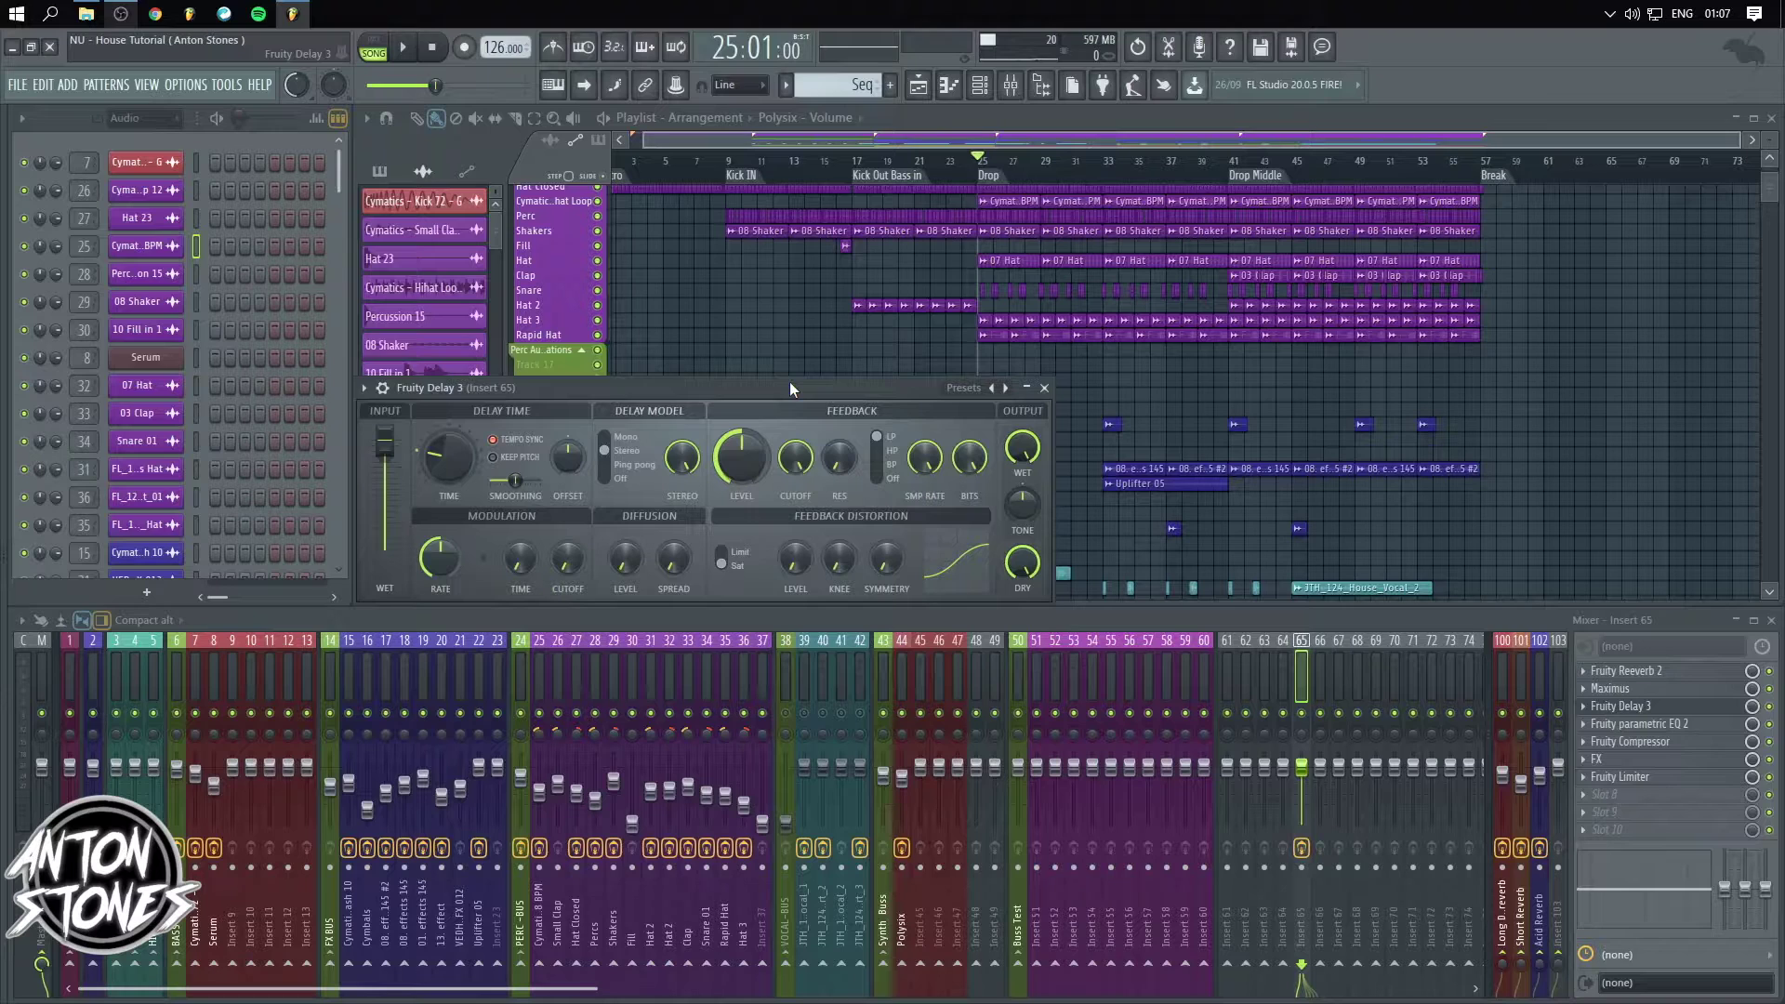
left_click_drag(781, 387, 830, 352)
scroll(1143, 350, "up", 3)
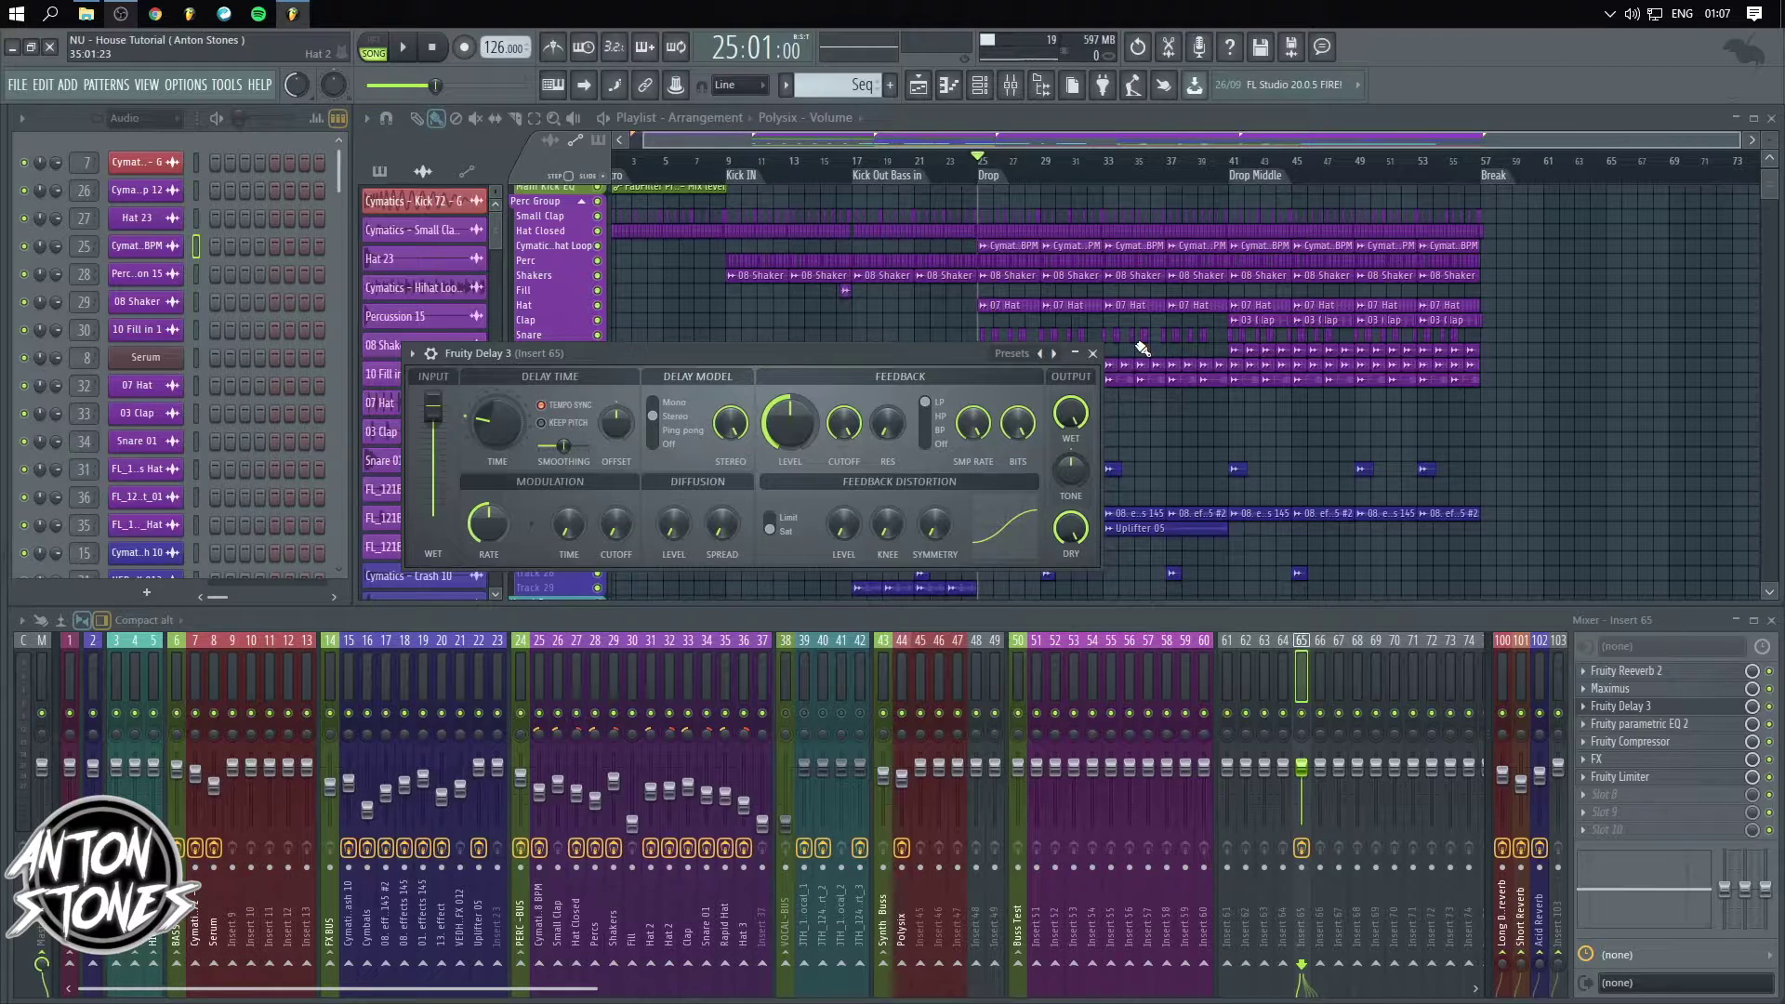
left_click_drag(788, 355, 740, 388)
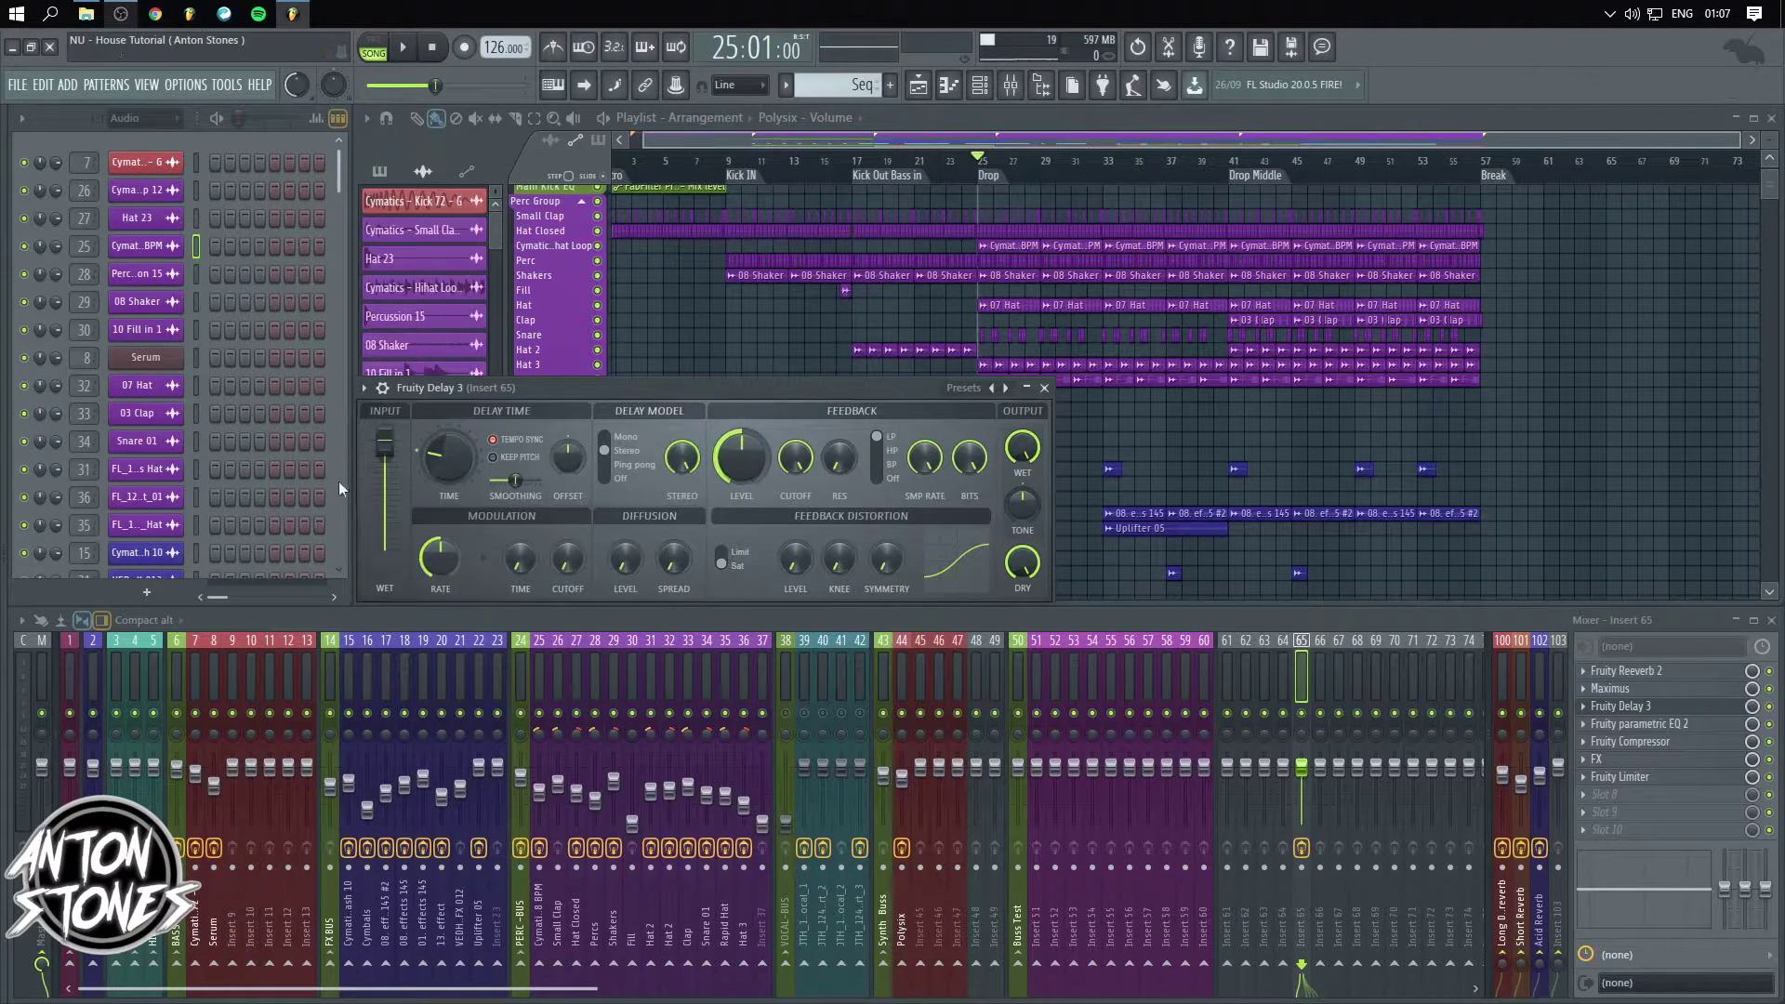
mouse_move(397, 437)
left_mouse_down()
mouse_move(397, 549)
mouse_move(397, 447)
left_mouse_up()
mouse_move(383, 446)
left_mouse_down()
mouse_move(383, 489)
mouse_move(383, 446)
left_mouse_up()
right_click(384, 449)
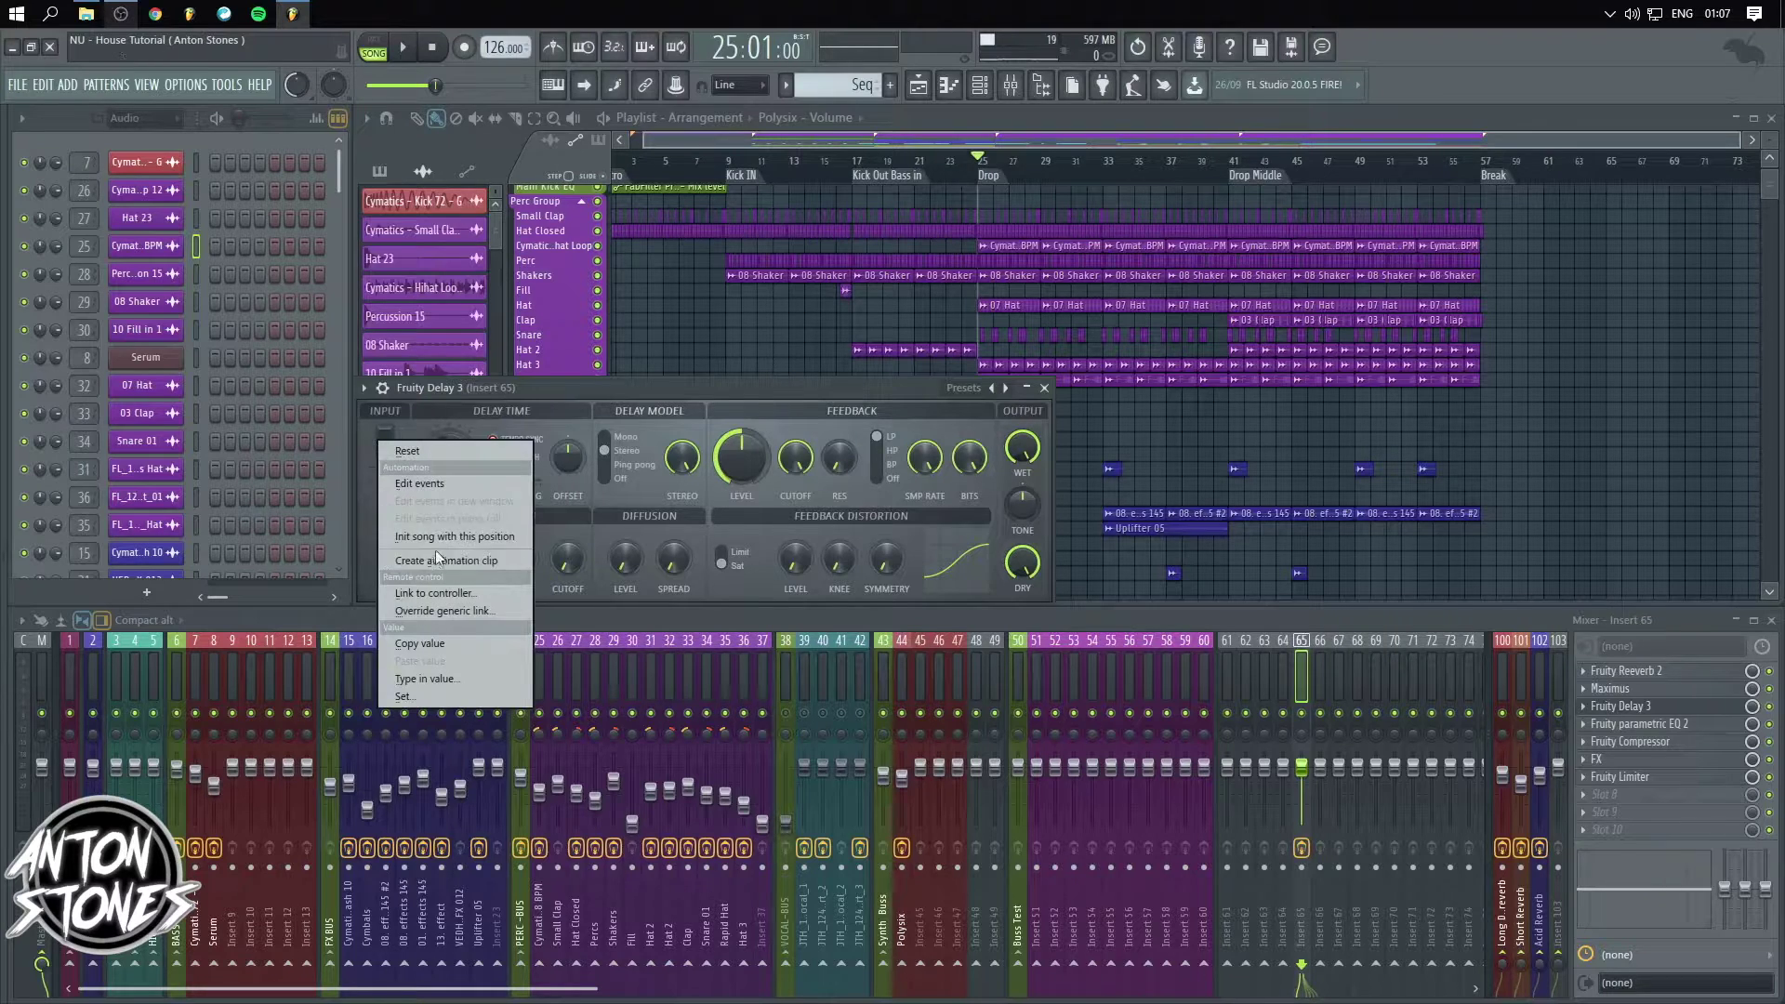
left_click_drag(583, 387, 678, 387)
mouse_move(479, 442)
left_mouse_down()
mouse_move(480, 492)
mouse_move(479, 449)
left_mouse_up()
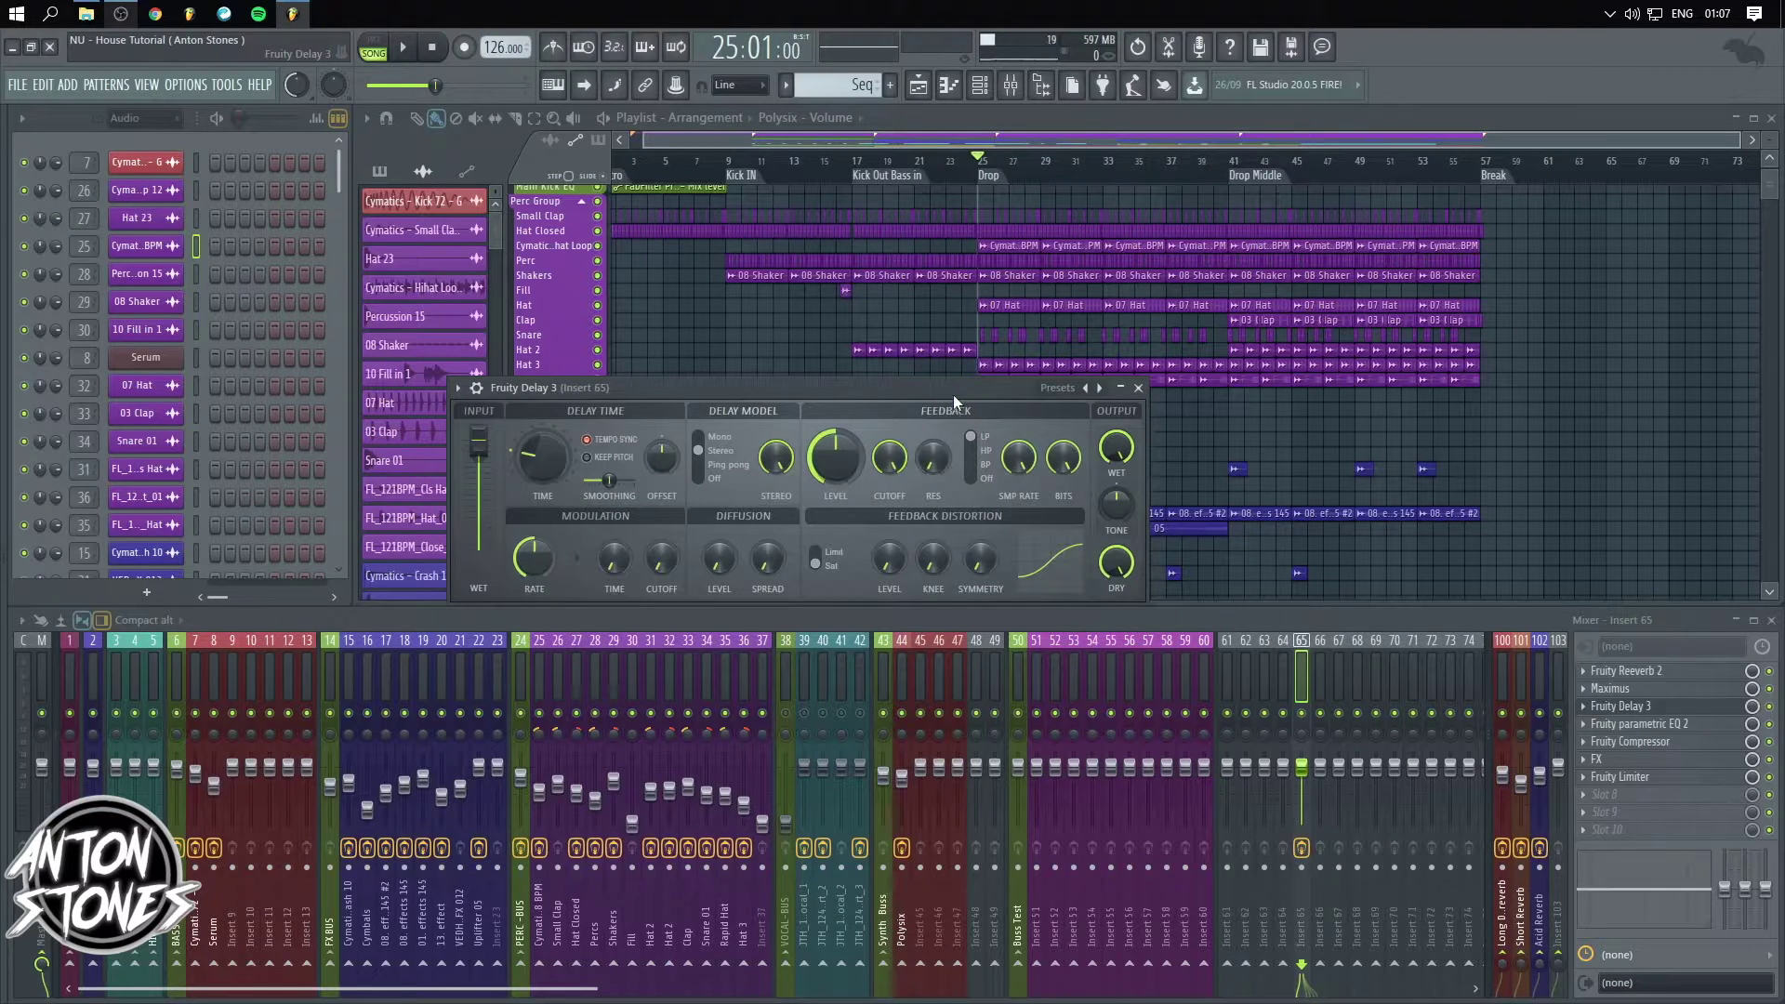
- Adjust the delay time of the Insert 65 delay, check tempo sync and review the preset note lengths for the time
left_click_drag(539, 458, 540, 436)
mouse_move(539, 467)
left_mouse_down()
mouse_move(539, 521)
mouse_move(539, 450)
mouse_move(539, 467)
left_mouse_up()
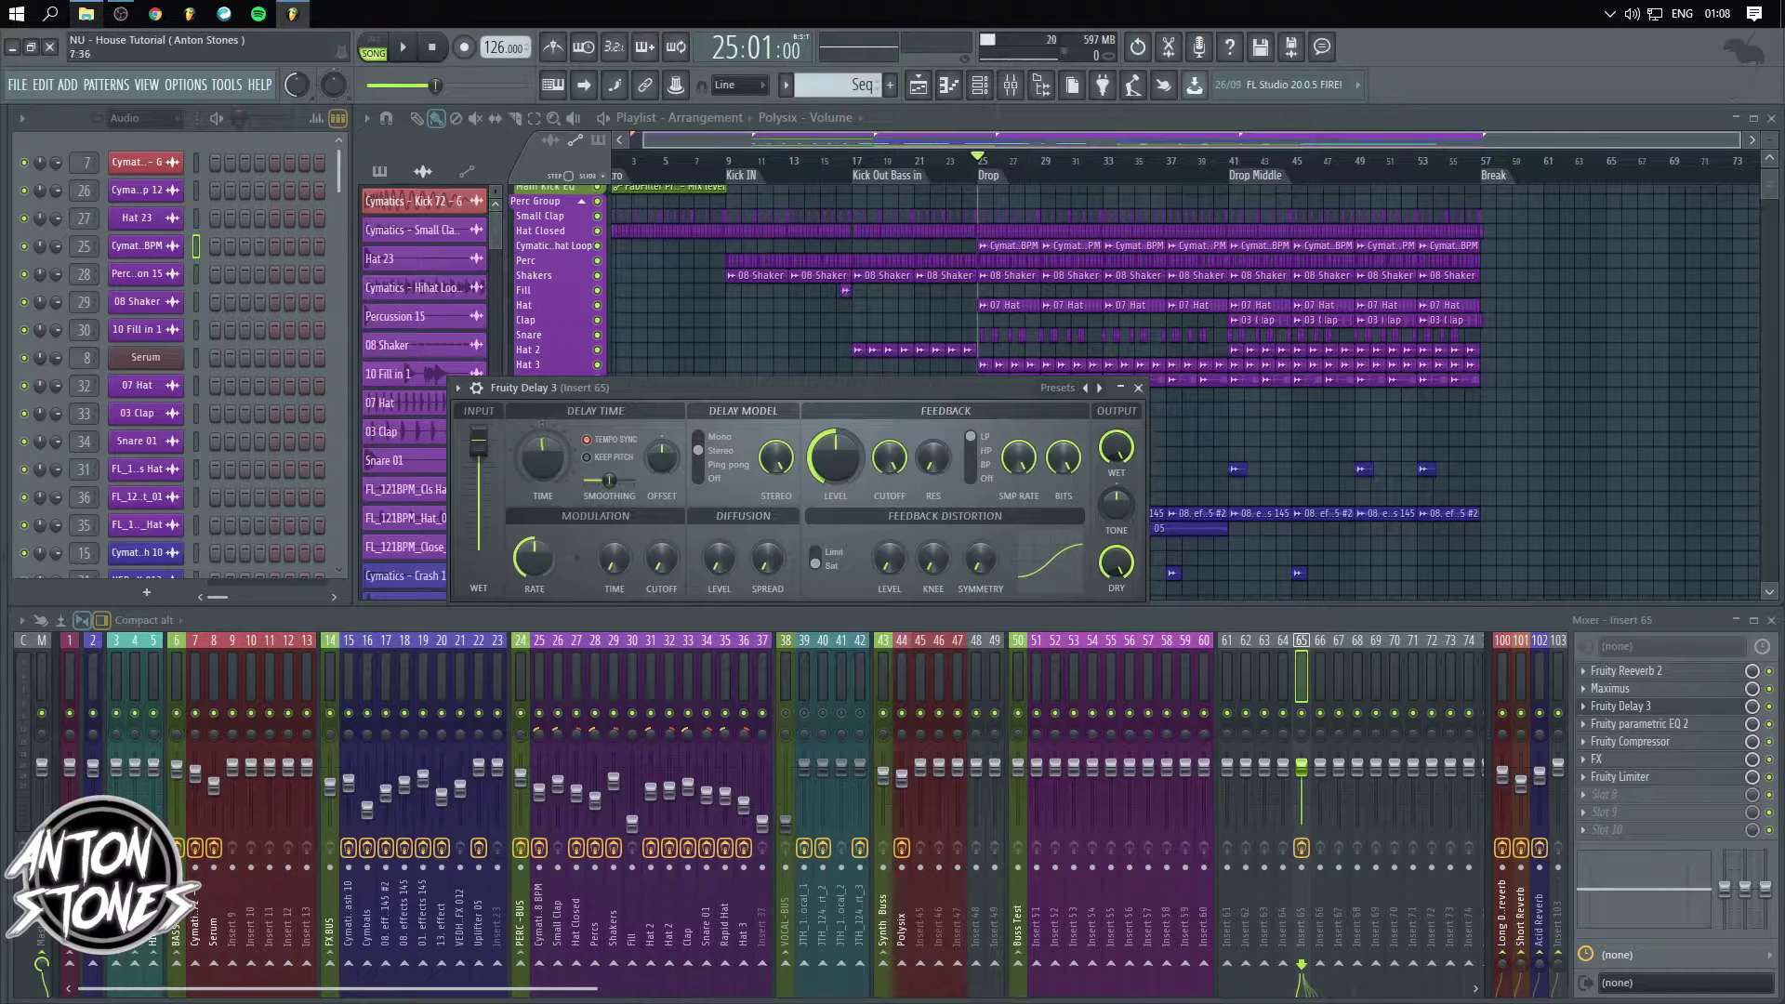
mouse_move(539, 456)
left_mouse_down()
mouse_move(534, 479)
mouse_move(535, 372)
mouse_move(543, 484)
left_mouse_up()
left_click(588, 441)
right_click(605, 446)
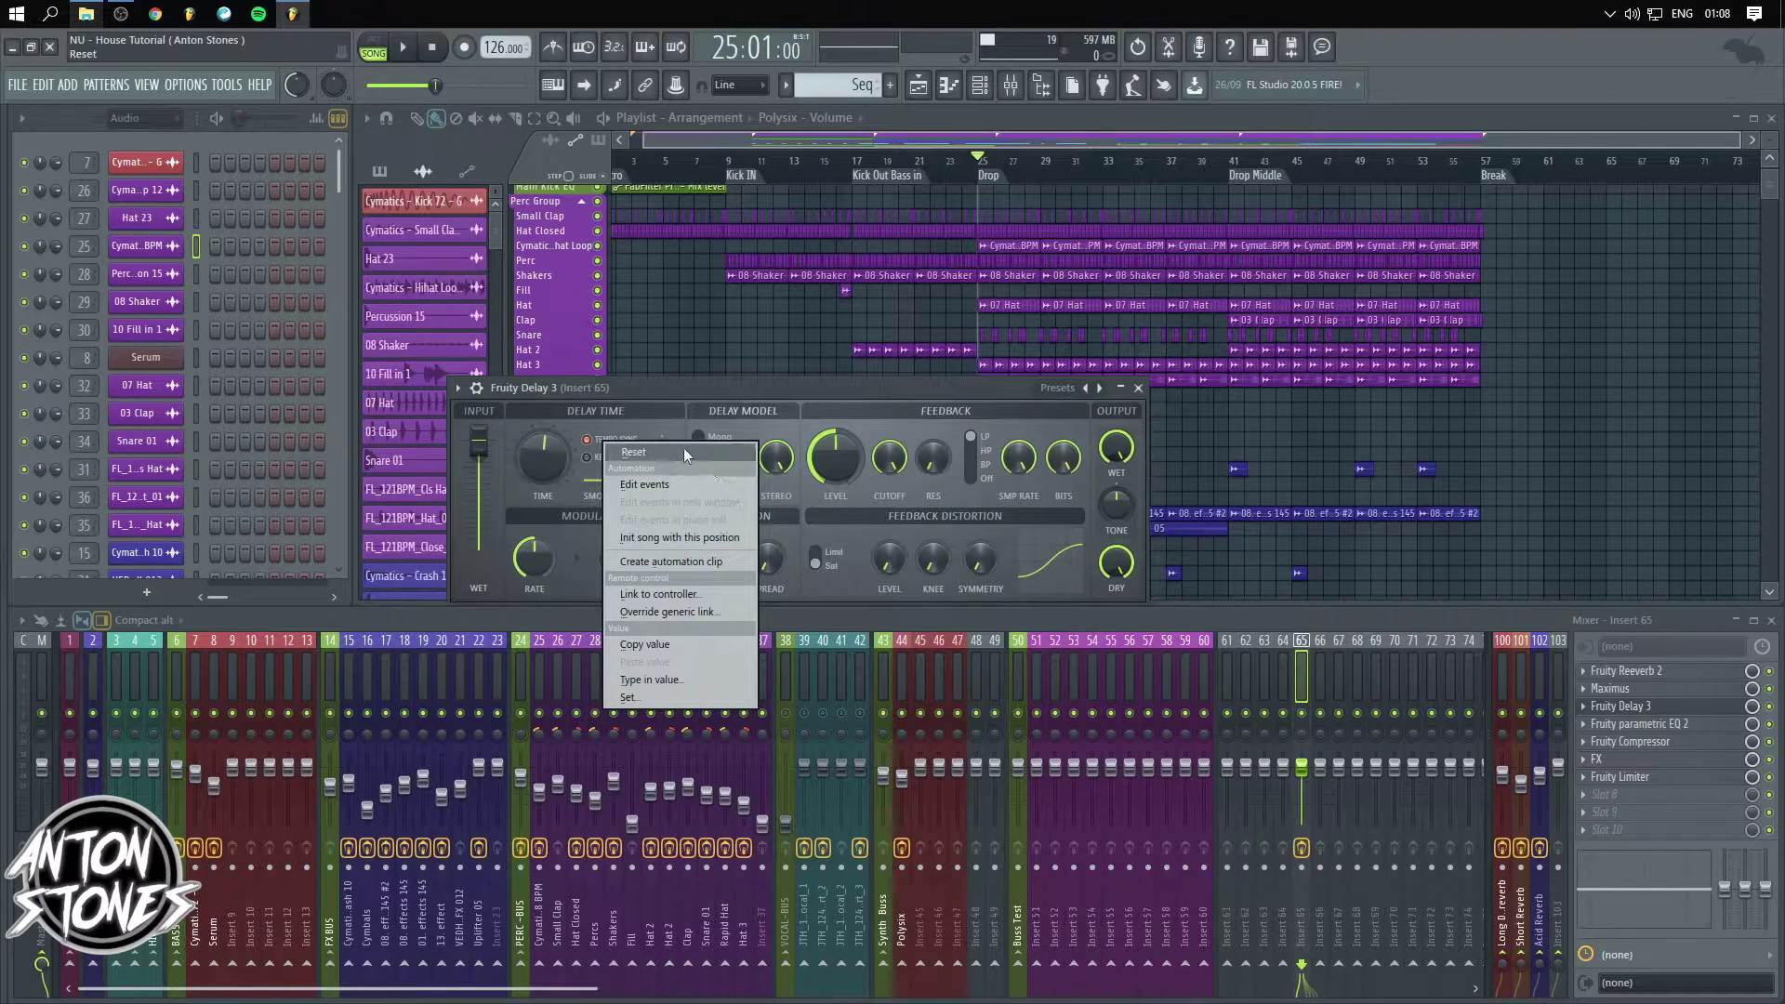
left_click(649, 395)
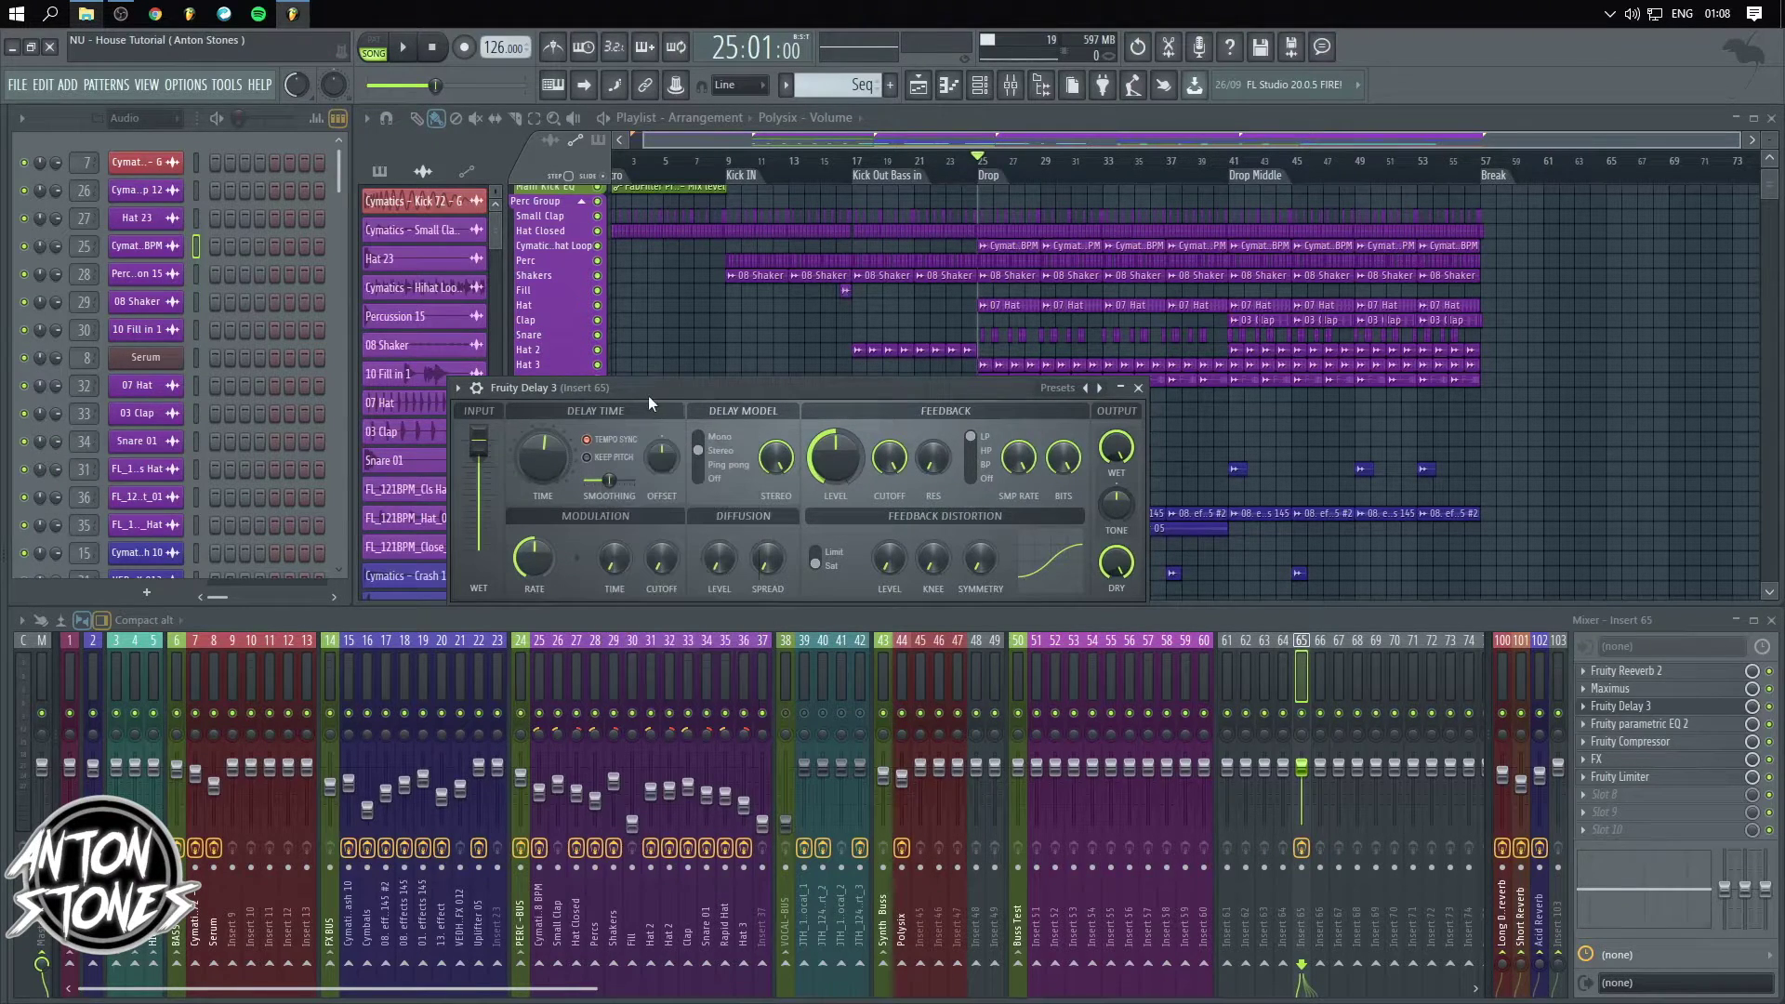
right_click(556, 450)
mouse_move(603, 480)
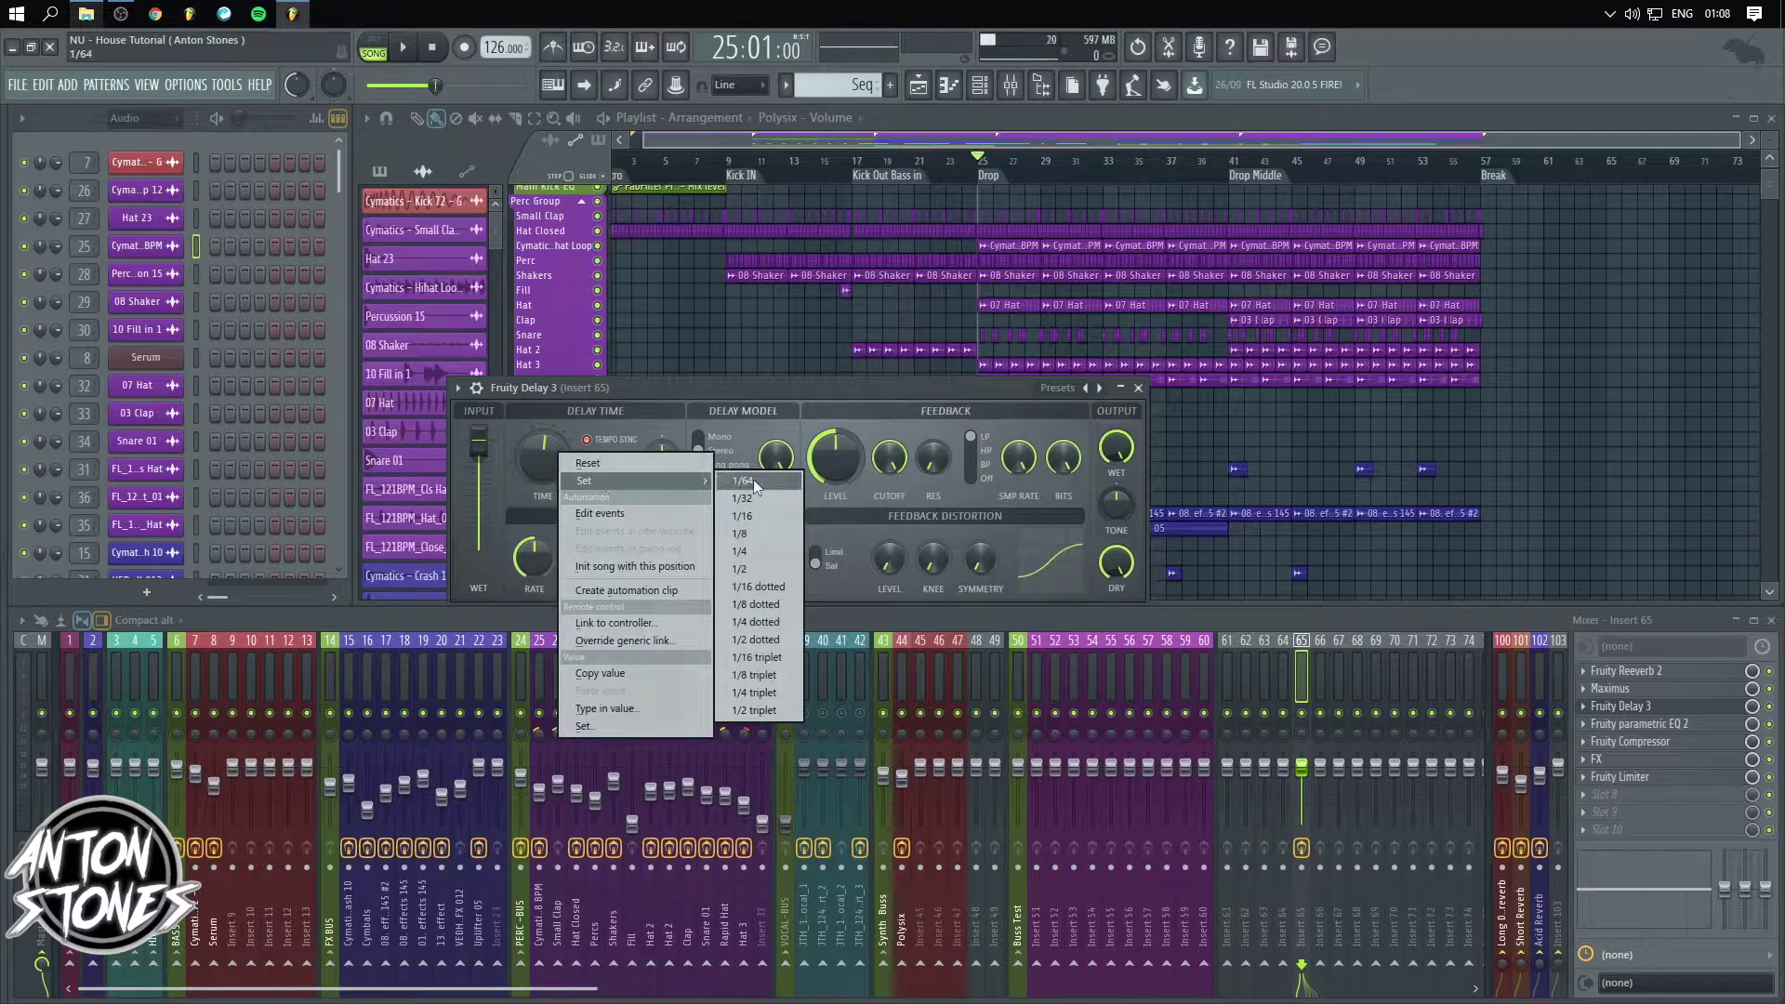
left_click_drag(767, 388, 824, 376)
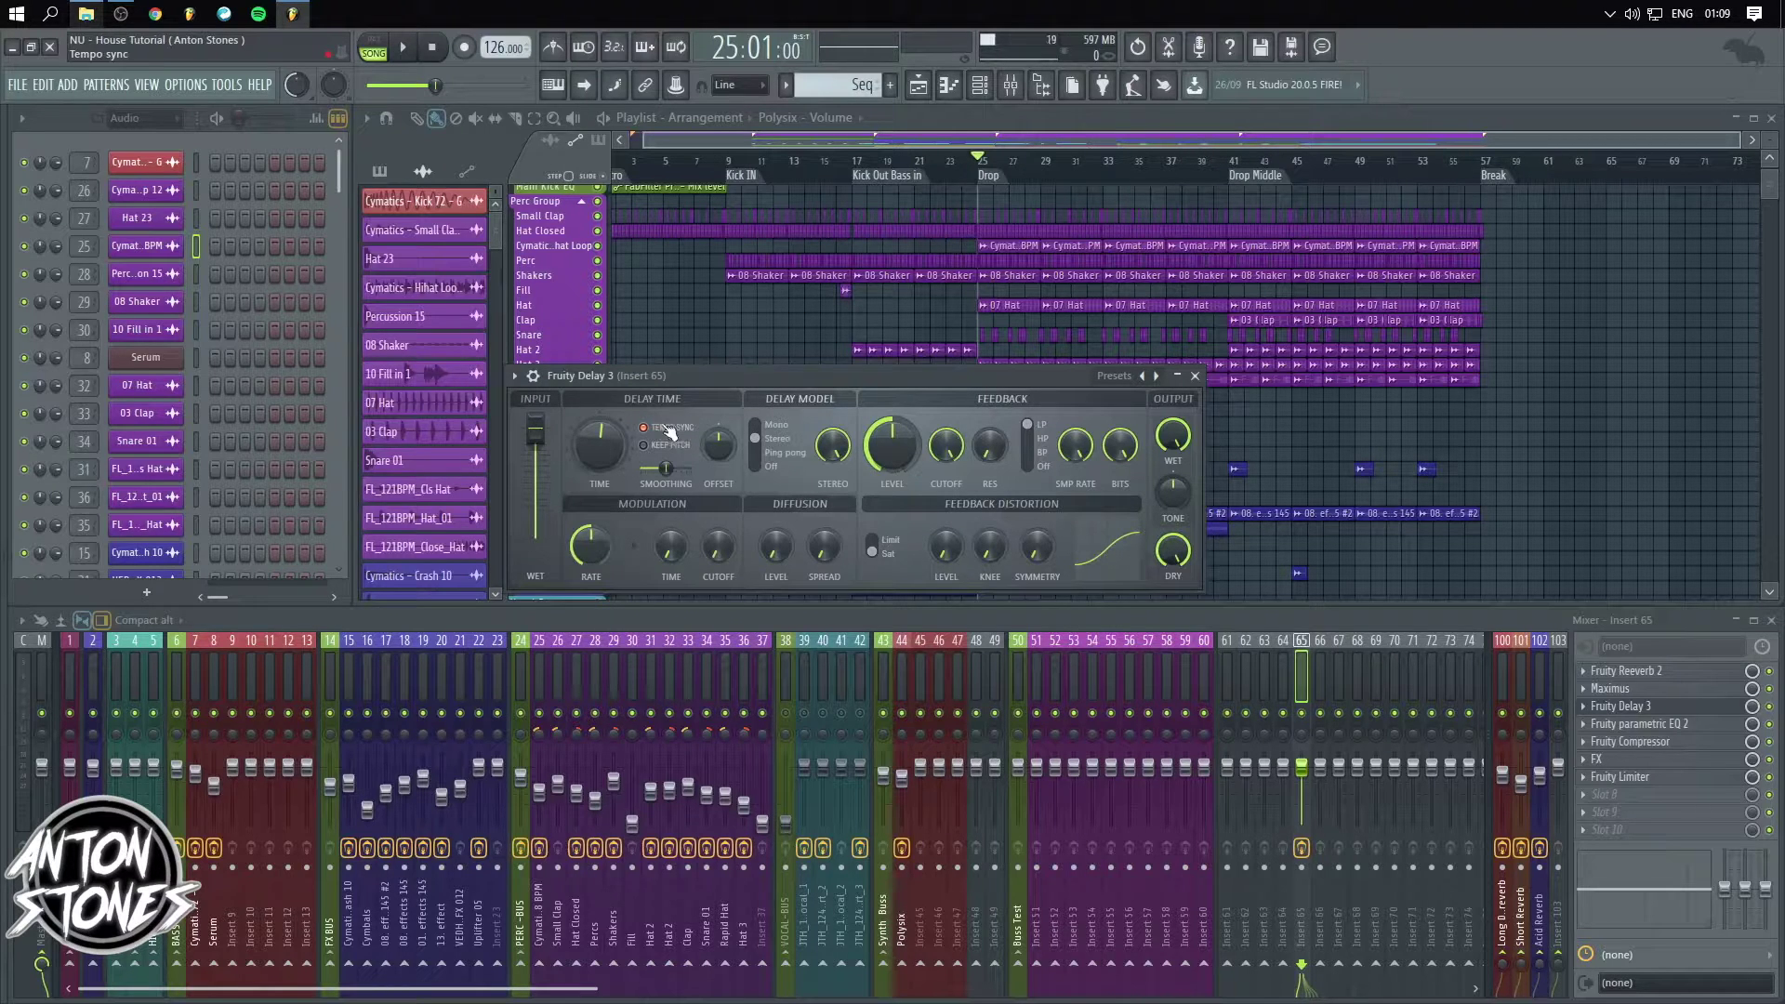
- Switch tempo sync back on and set the delay time to 1/16 dotted
right_click(595, 423)
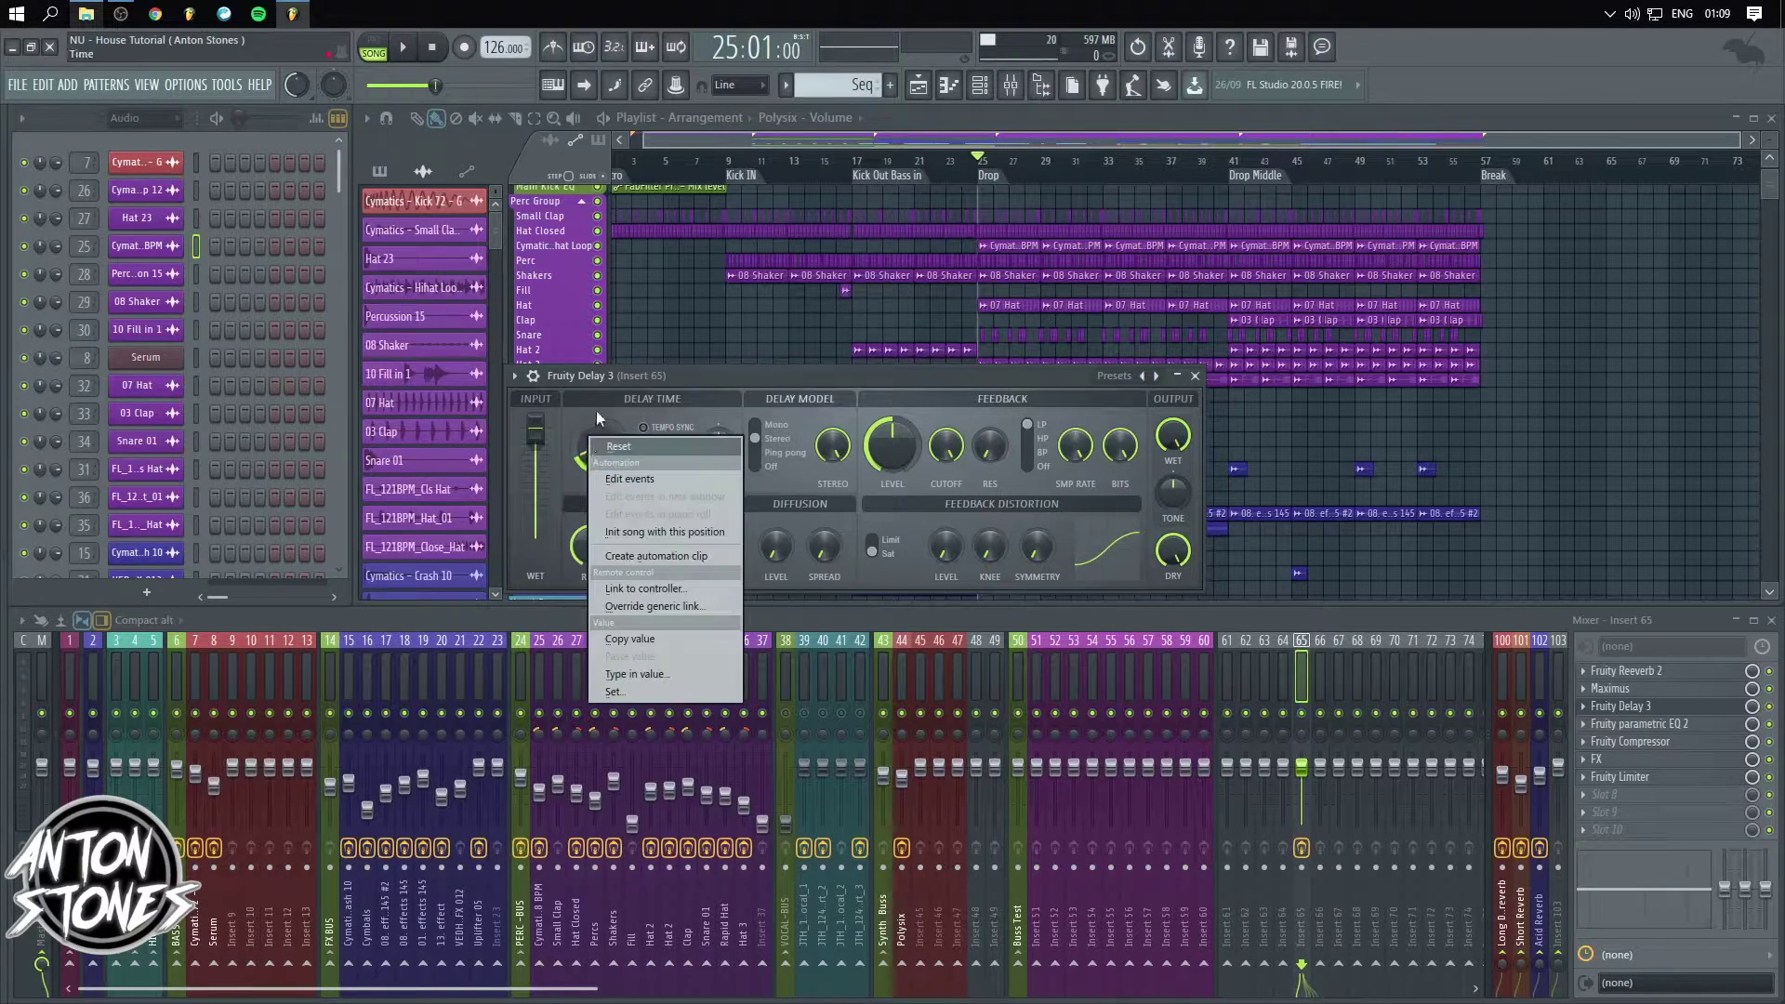
left_click(596, 415)
left_click(657, 428)
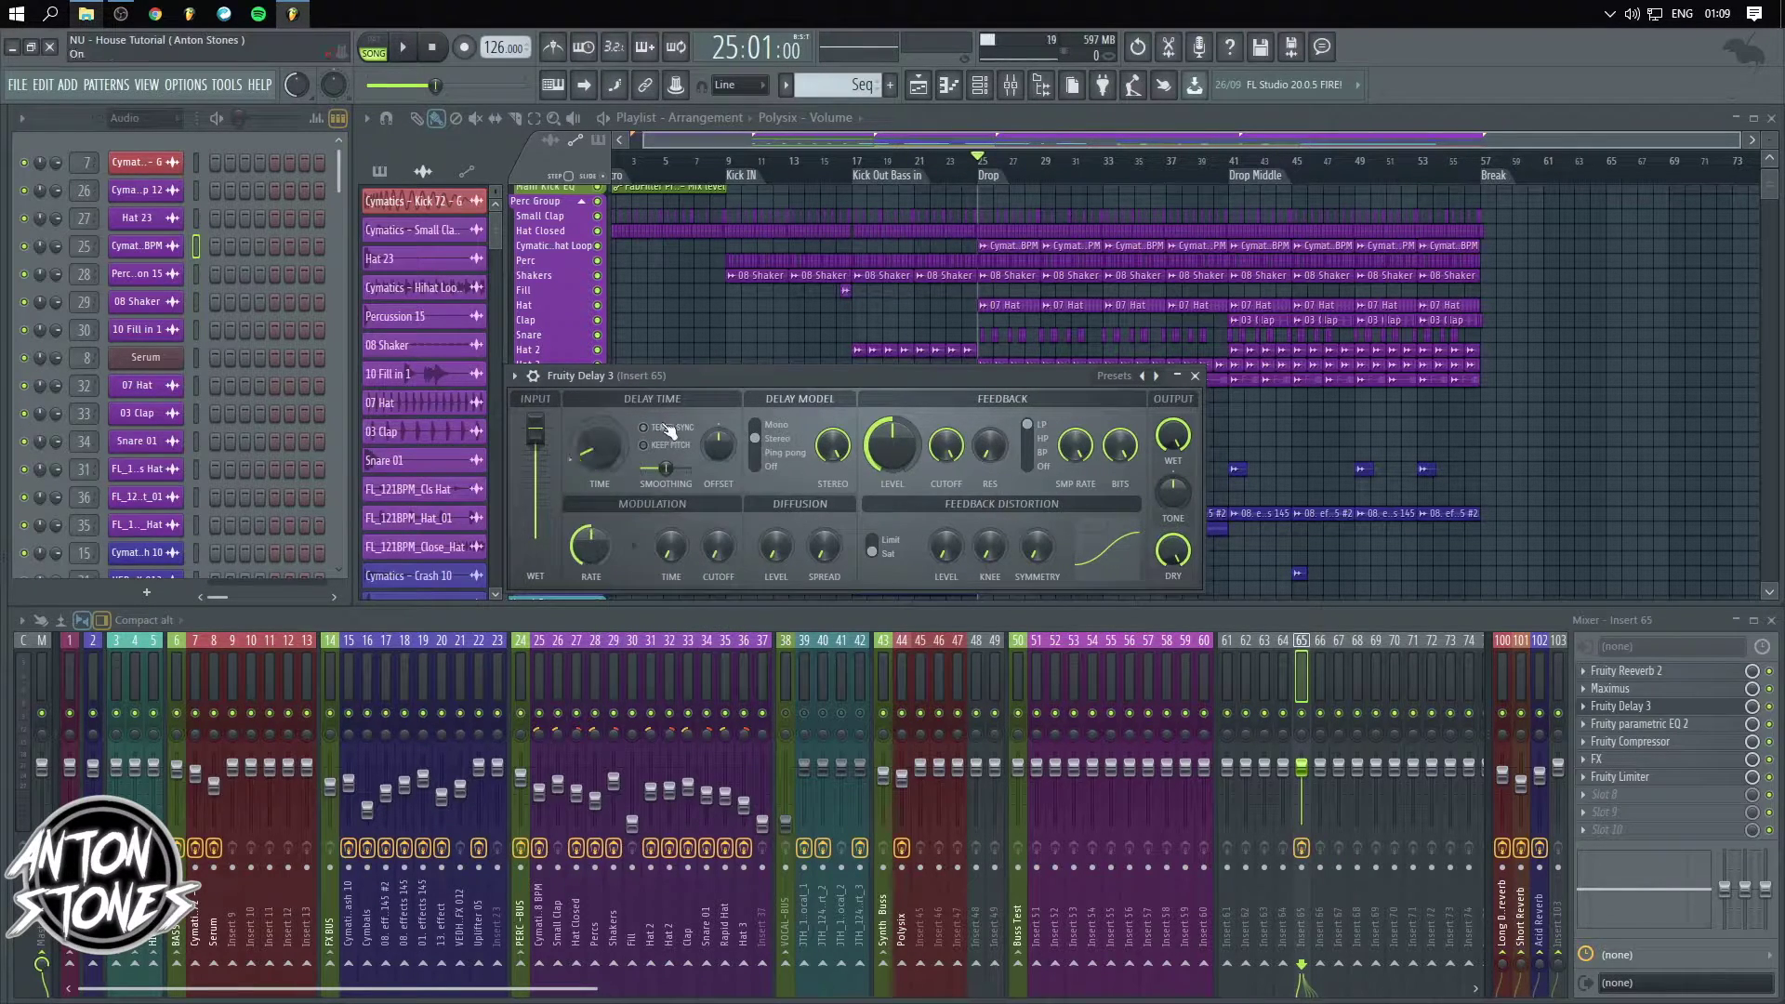
right_click(592, 459)
mouse_move(643, 490)
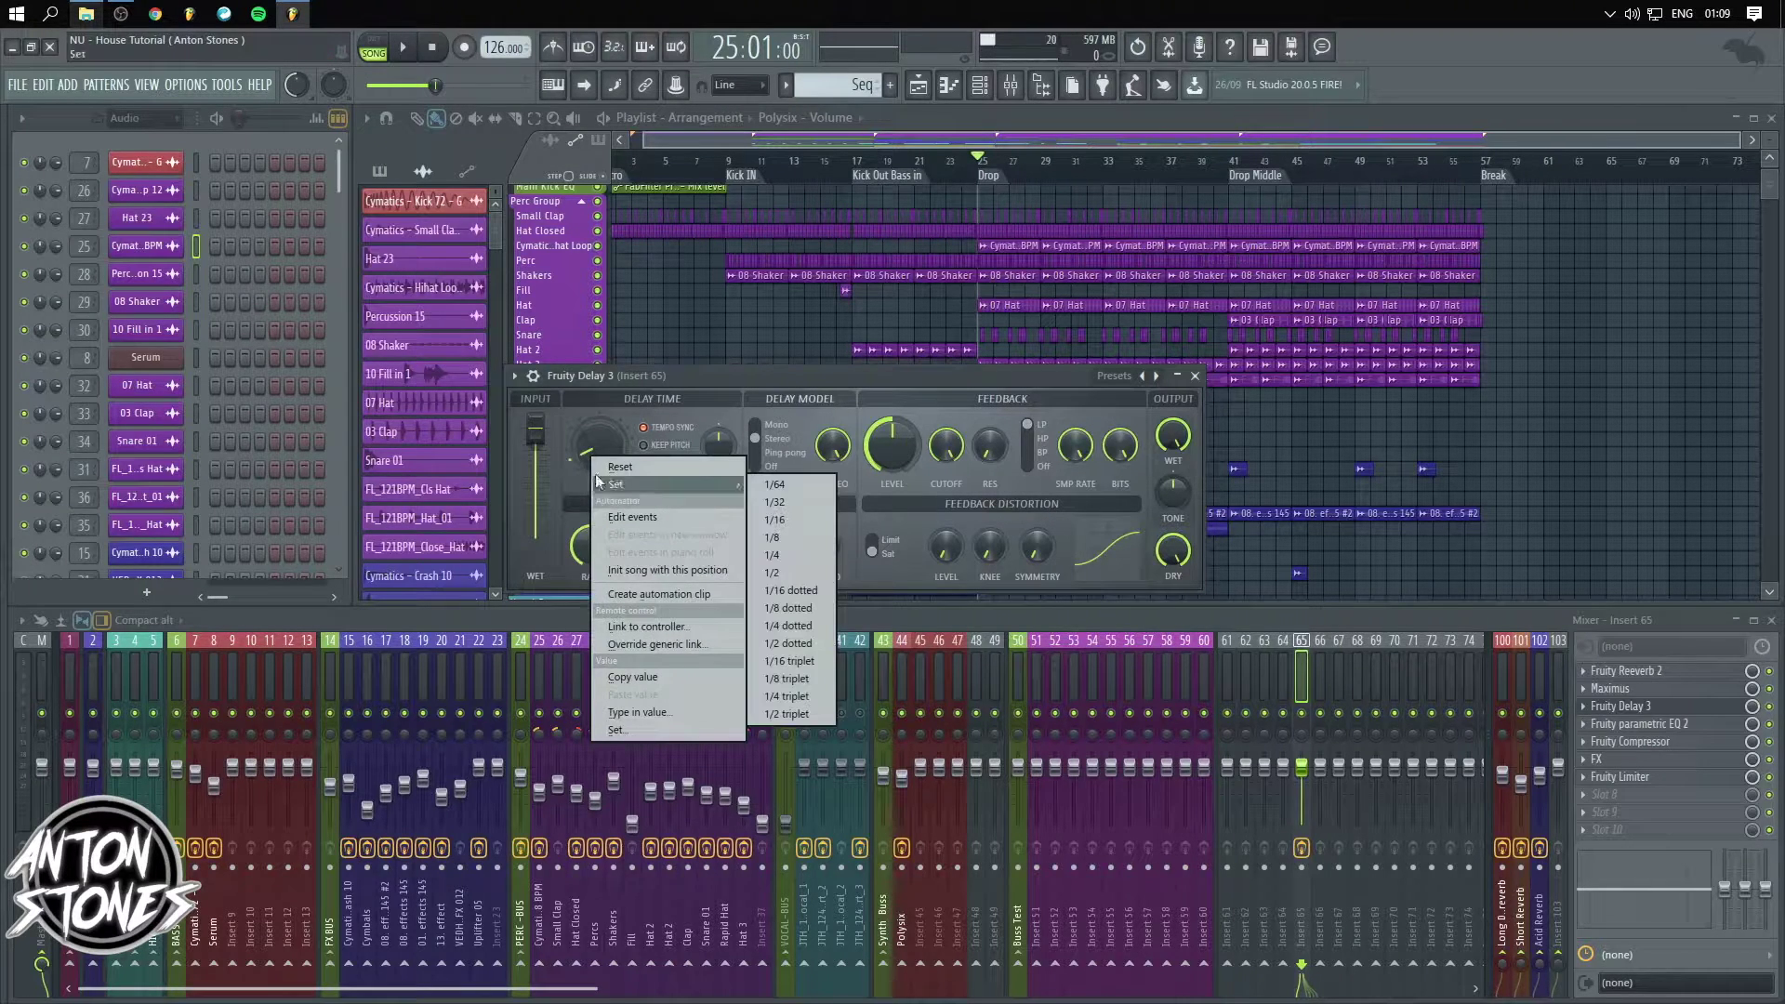
left_click(789, 590)
- Try other tempo-synced delay times, starting with 1/64, and settle on 1/2 triplet
right_click(602, 462)
mouse_move(670, 489)
left_click(788, 493)
right_click(603, 446)
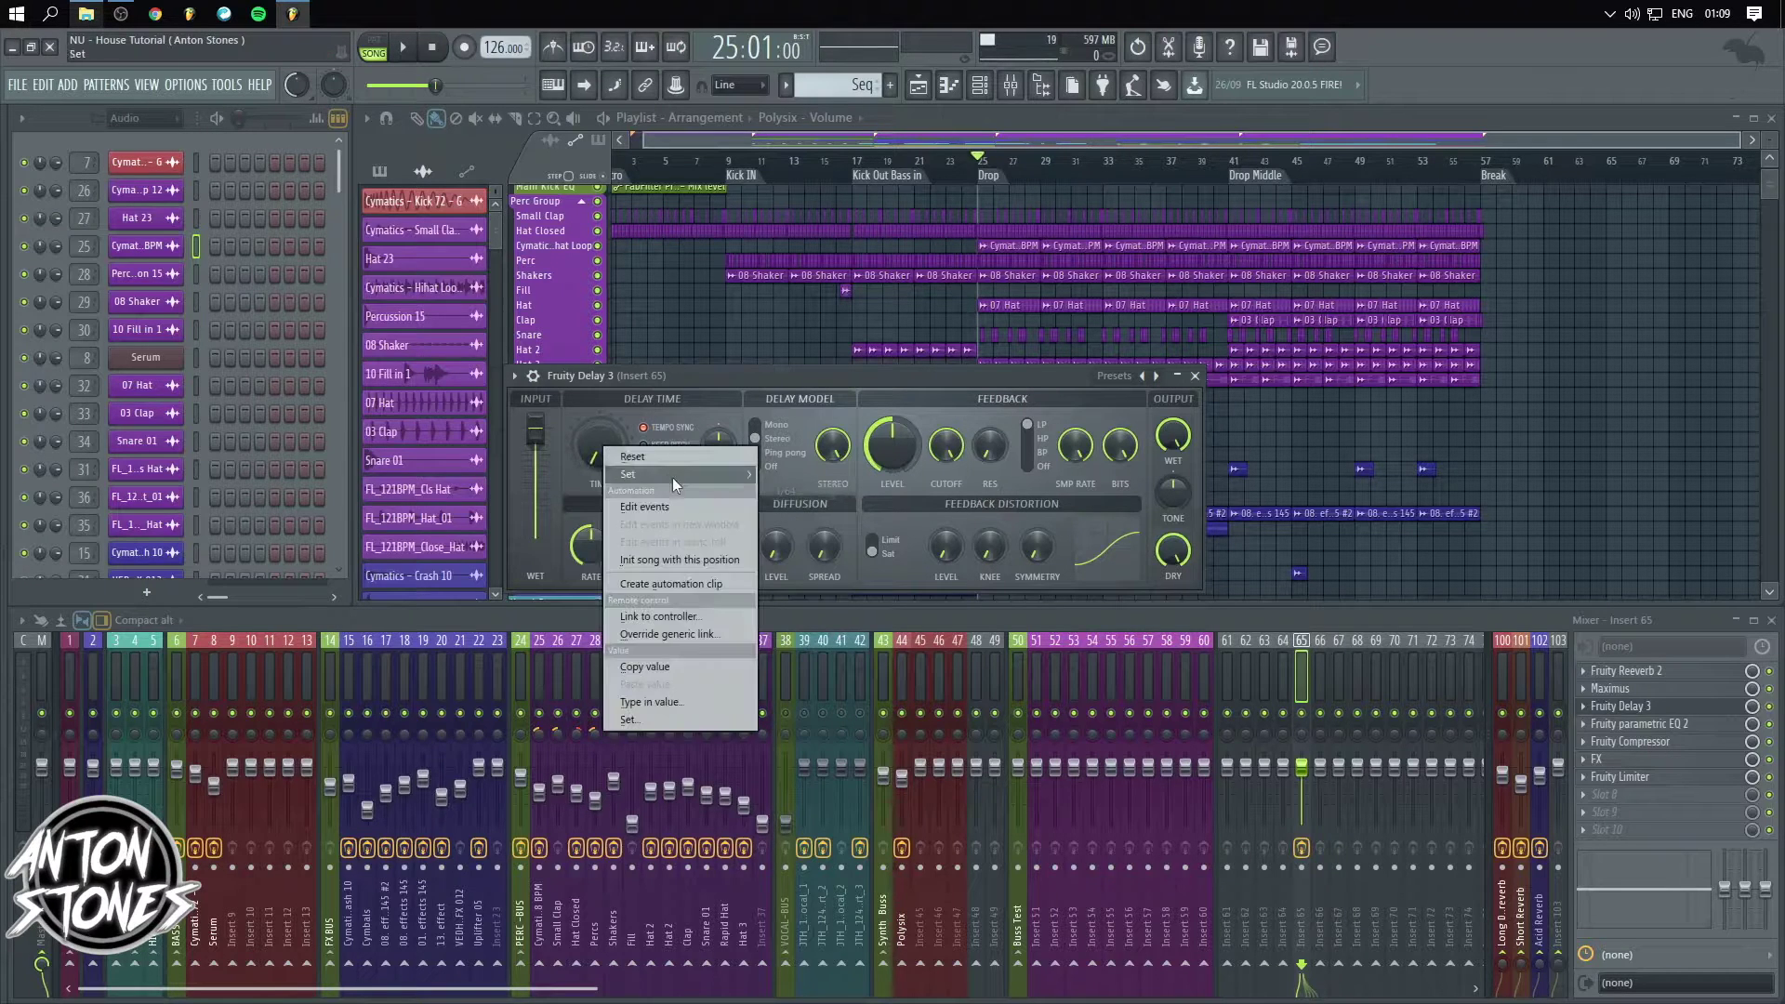
left_click(805, 659)
right_click(598, 438)
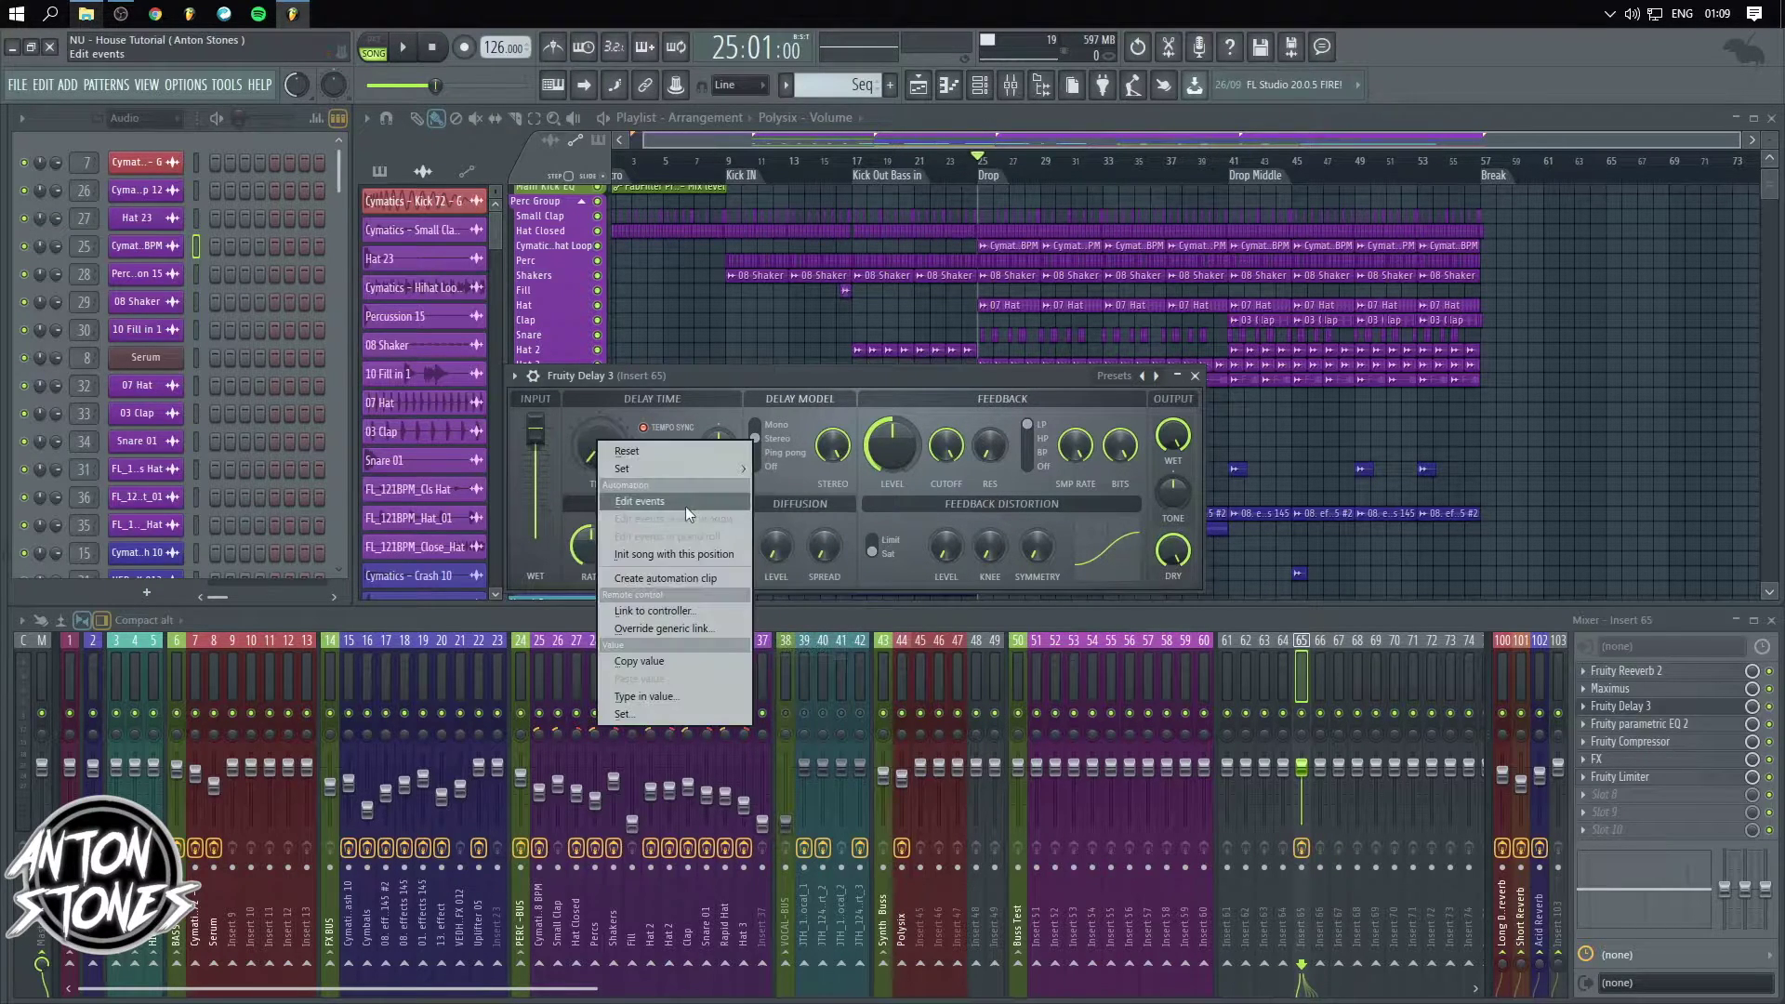
mouse_move(700, 469)
left_click(819, 699)
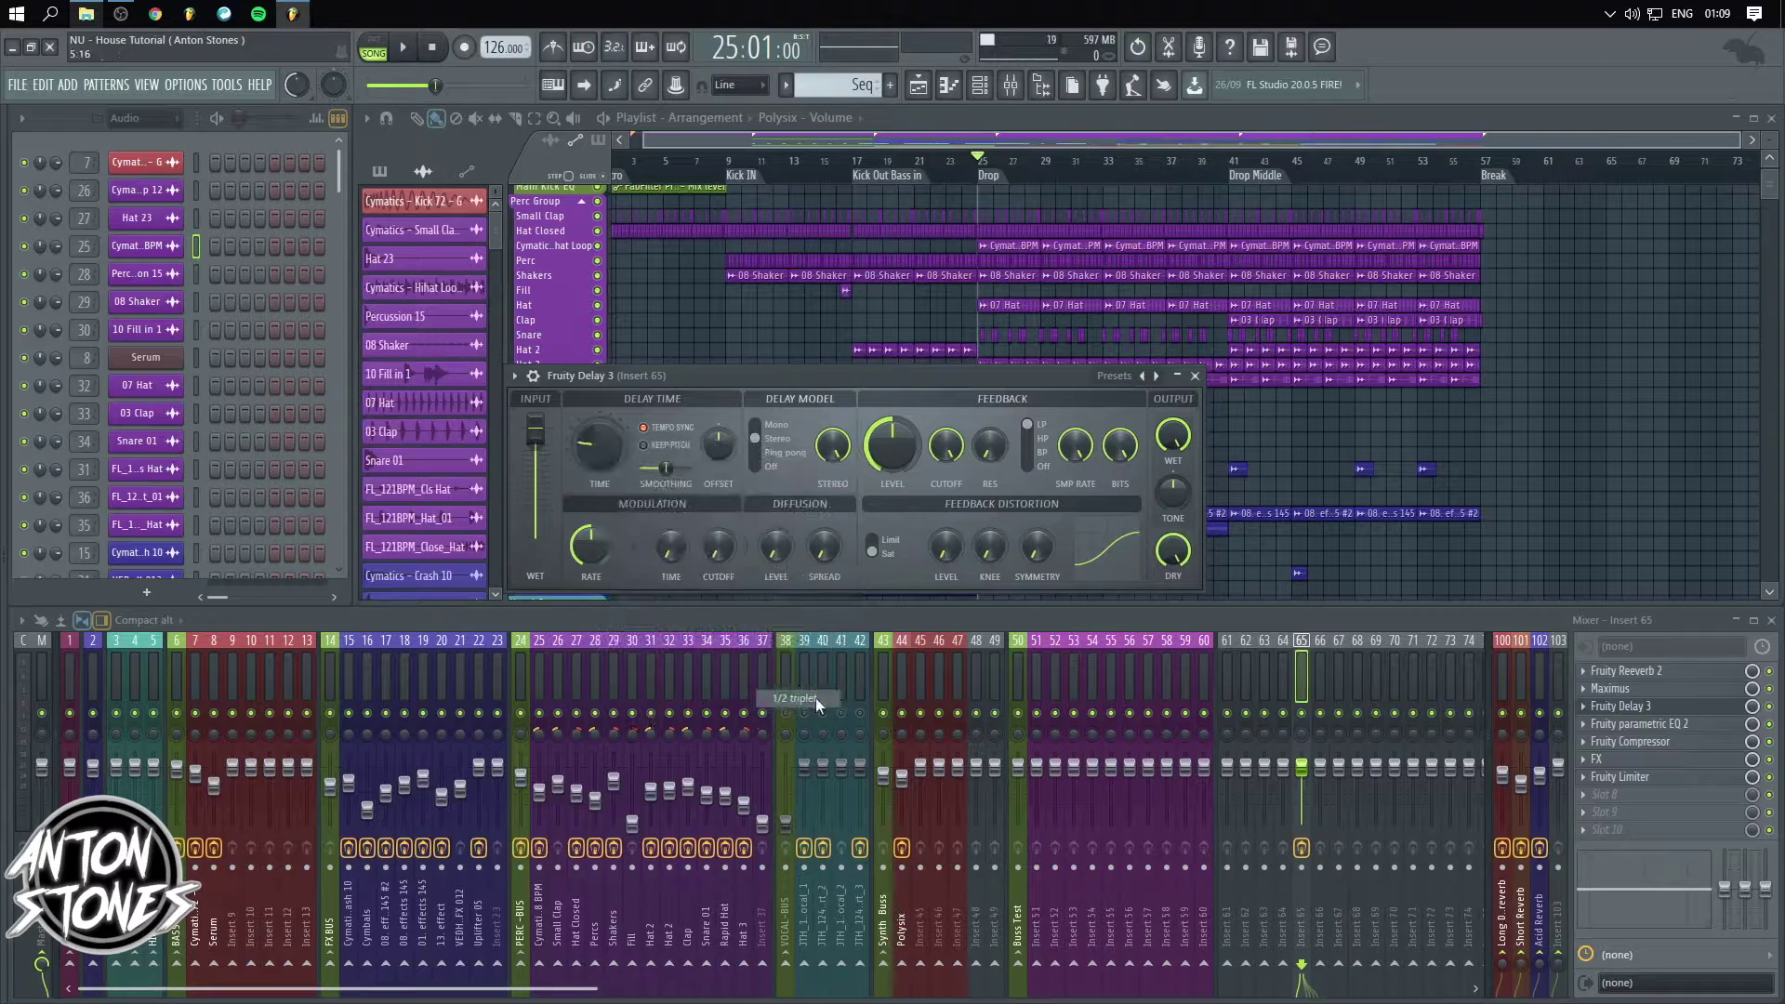
- Try higher and lower smoothing for the delay time, and reset the smoothing to its default
left_click_drag(720, 373, 719, 376)
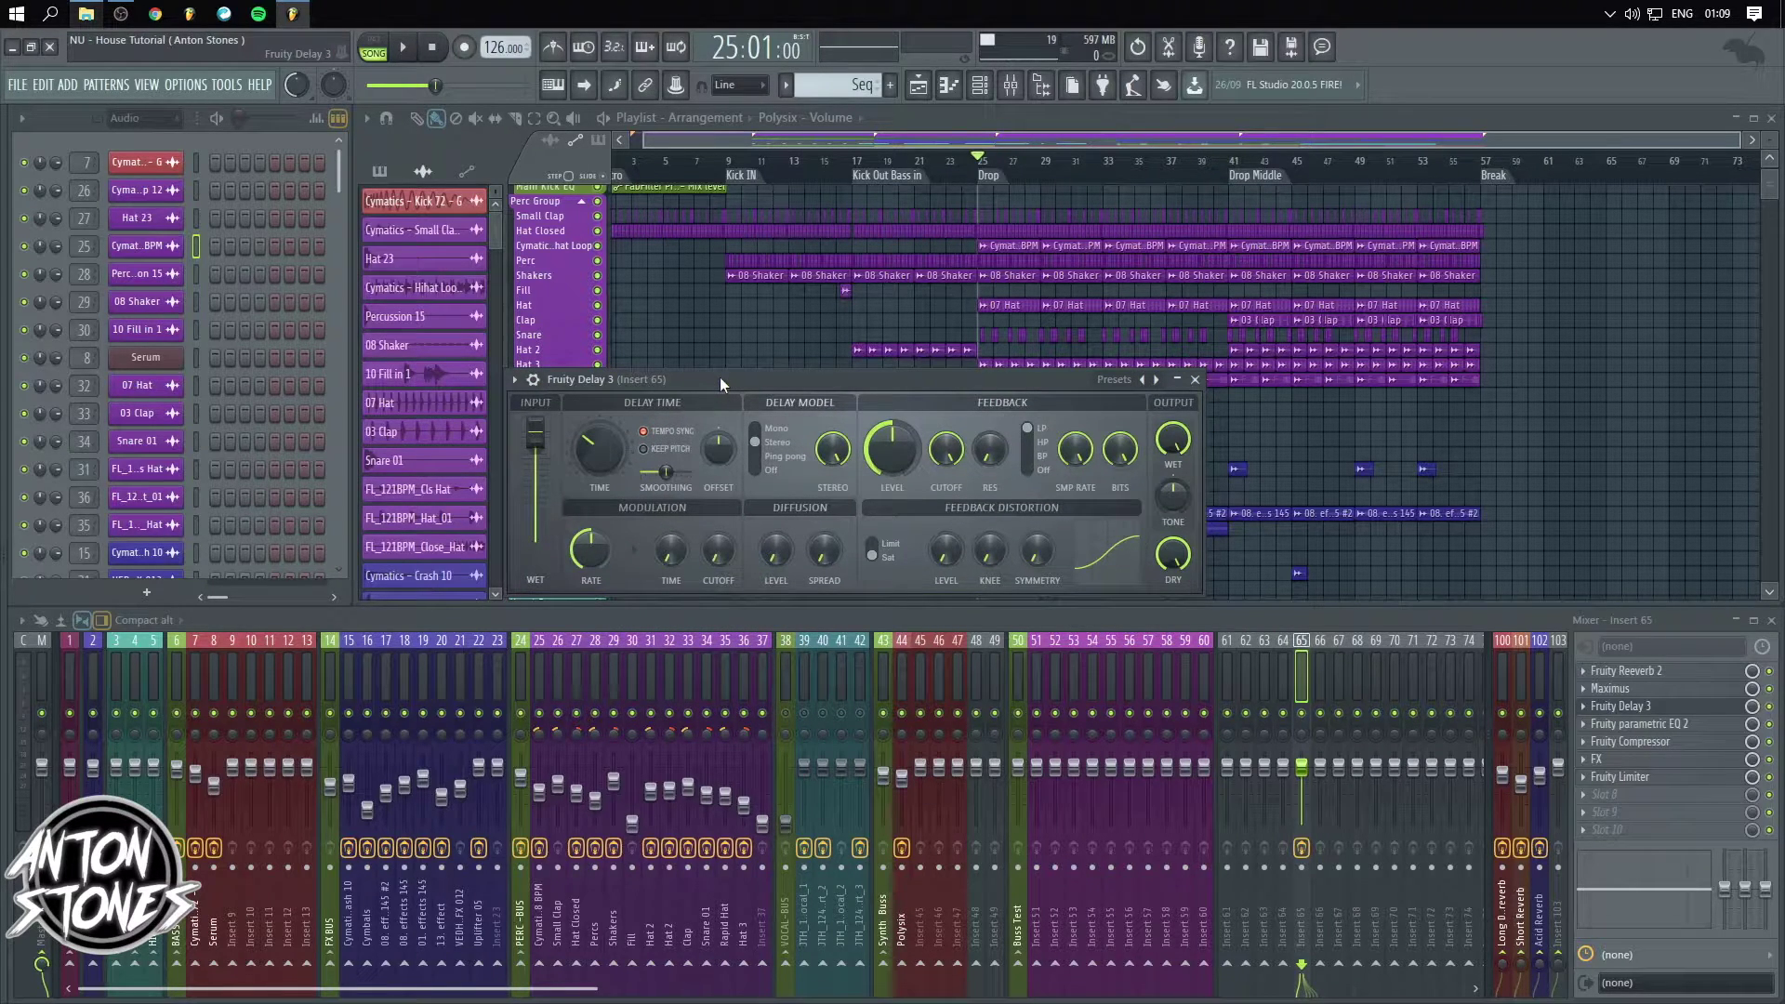
left_click_drag(670, 475, 669, 474)
left_click_drag(755, 377, 604, 388)
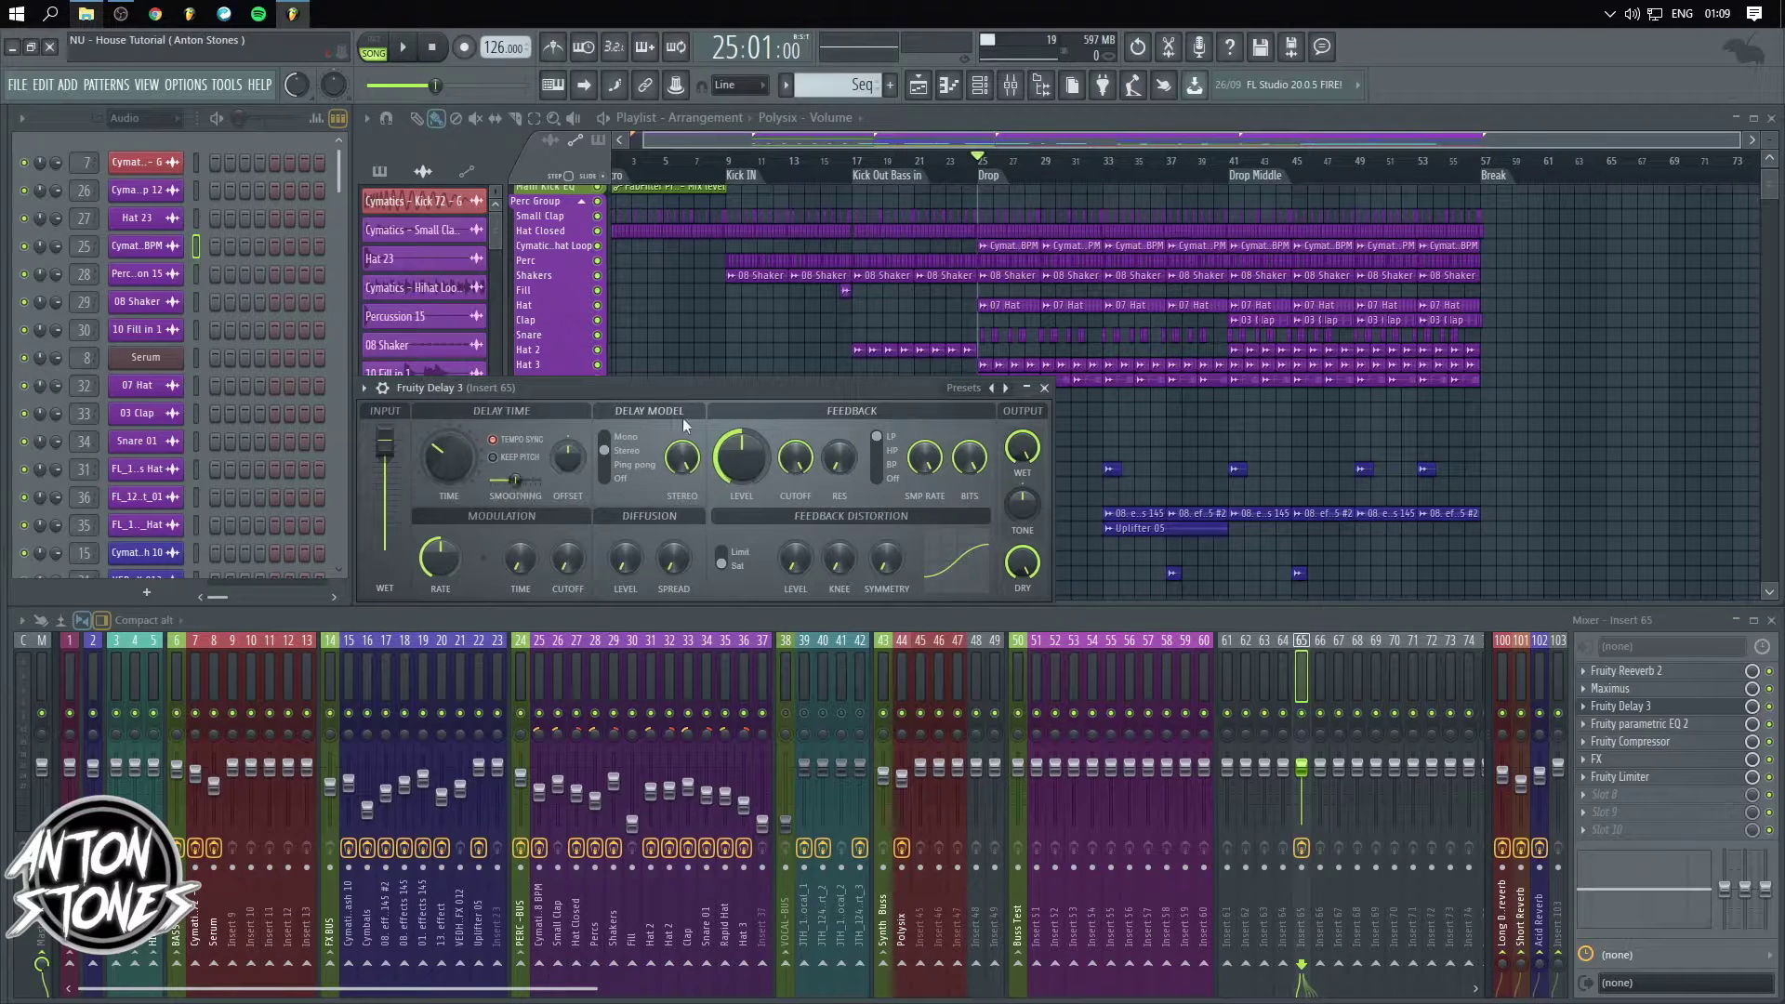
left_click_drag(514, 480, 546, 487)
left_click_drag(547, 487, 498, 481)
right_click(508, 479)
left_click(595, 489)
- Cycle the delay model through its Off, Mono, Stereo and Ping pong options, ending on Off
left_click_drag(611, 457, 593, 537)
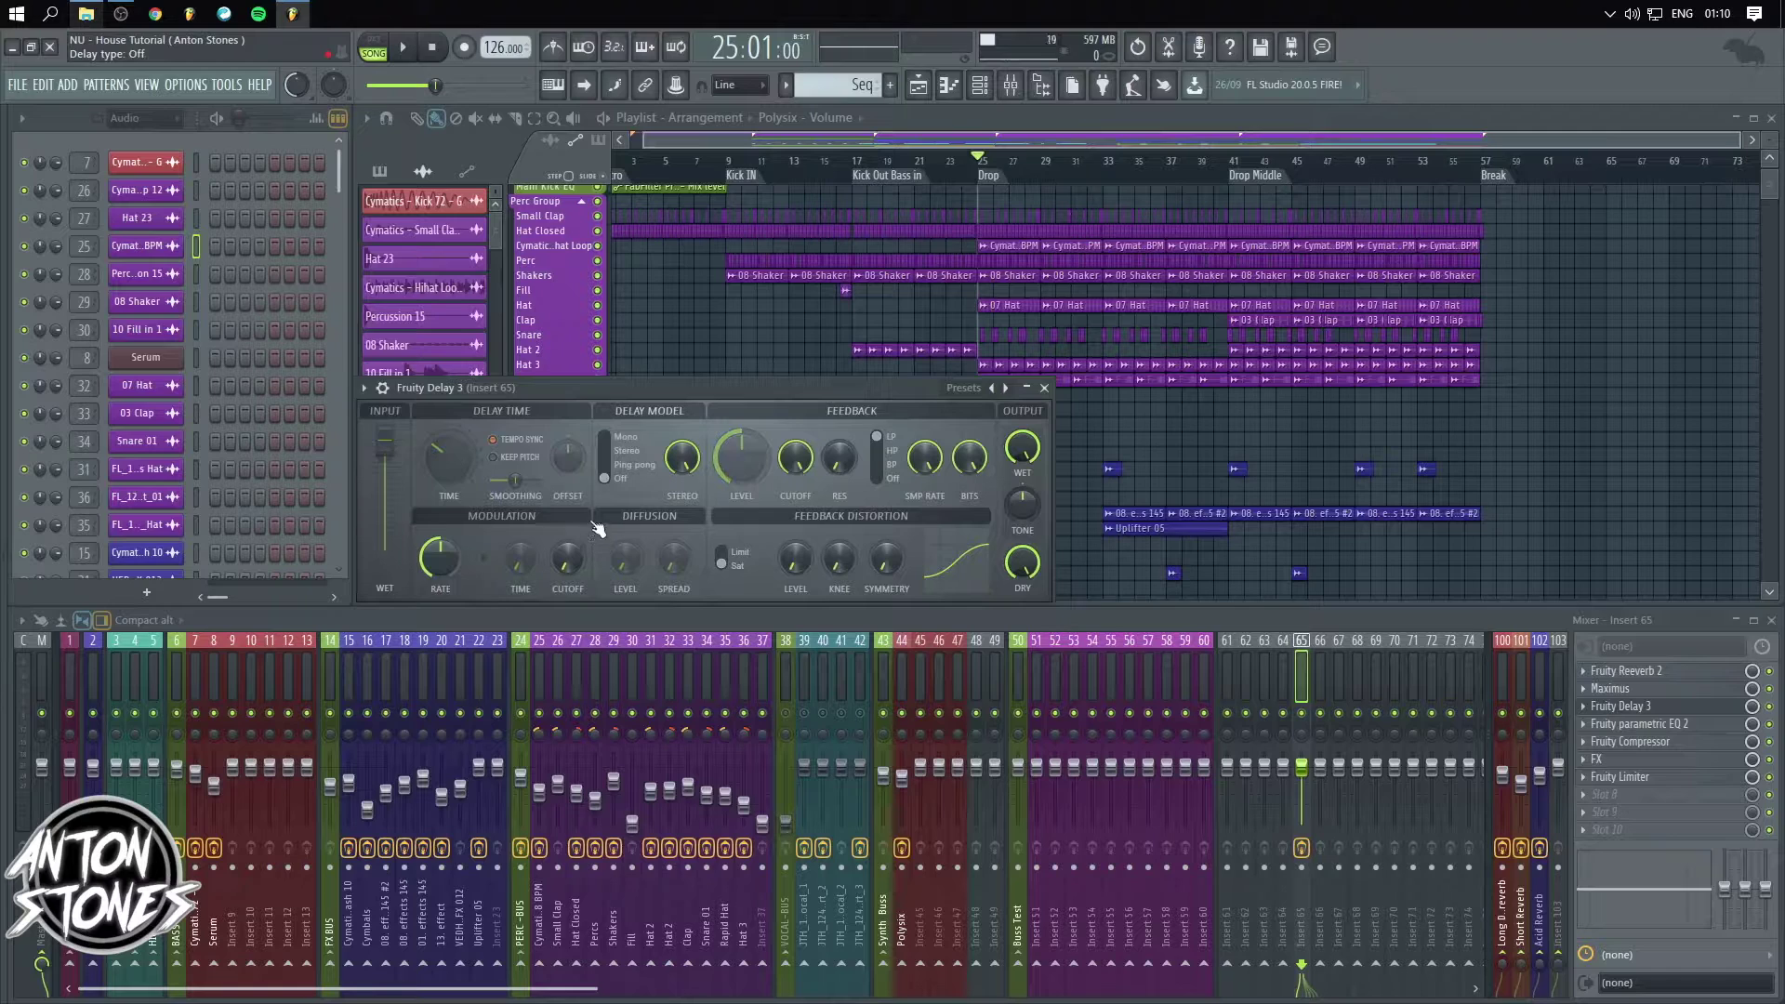
left_click(609, 472)
left_click_drag(611, 473, 620, 437)
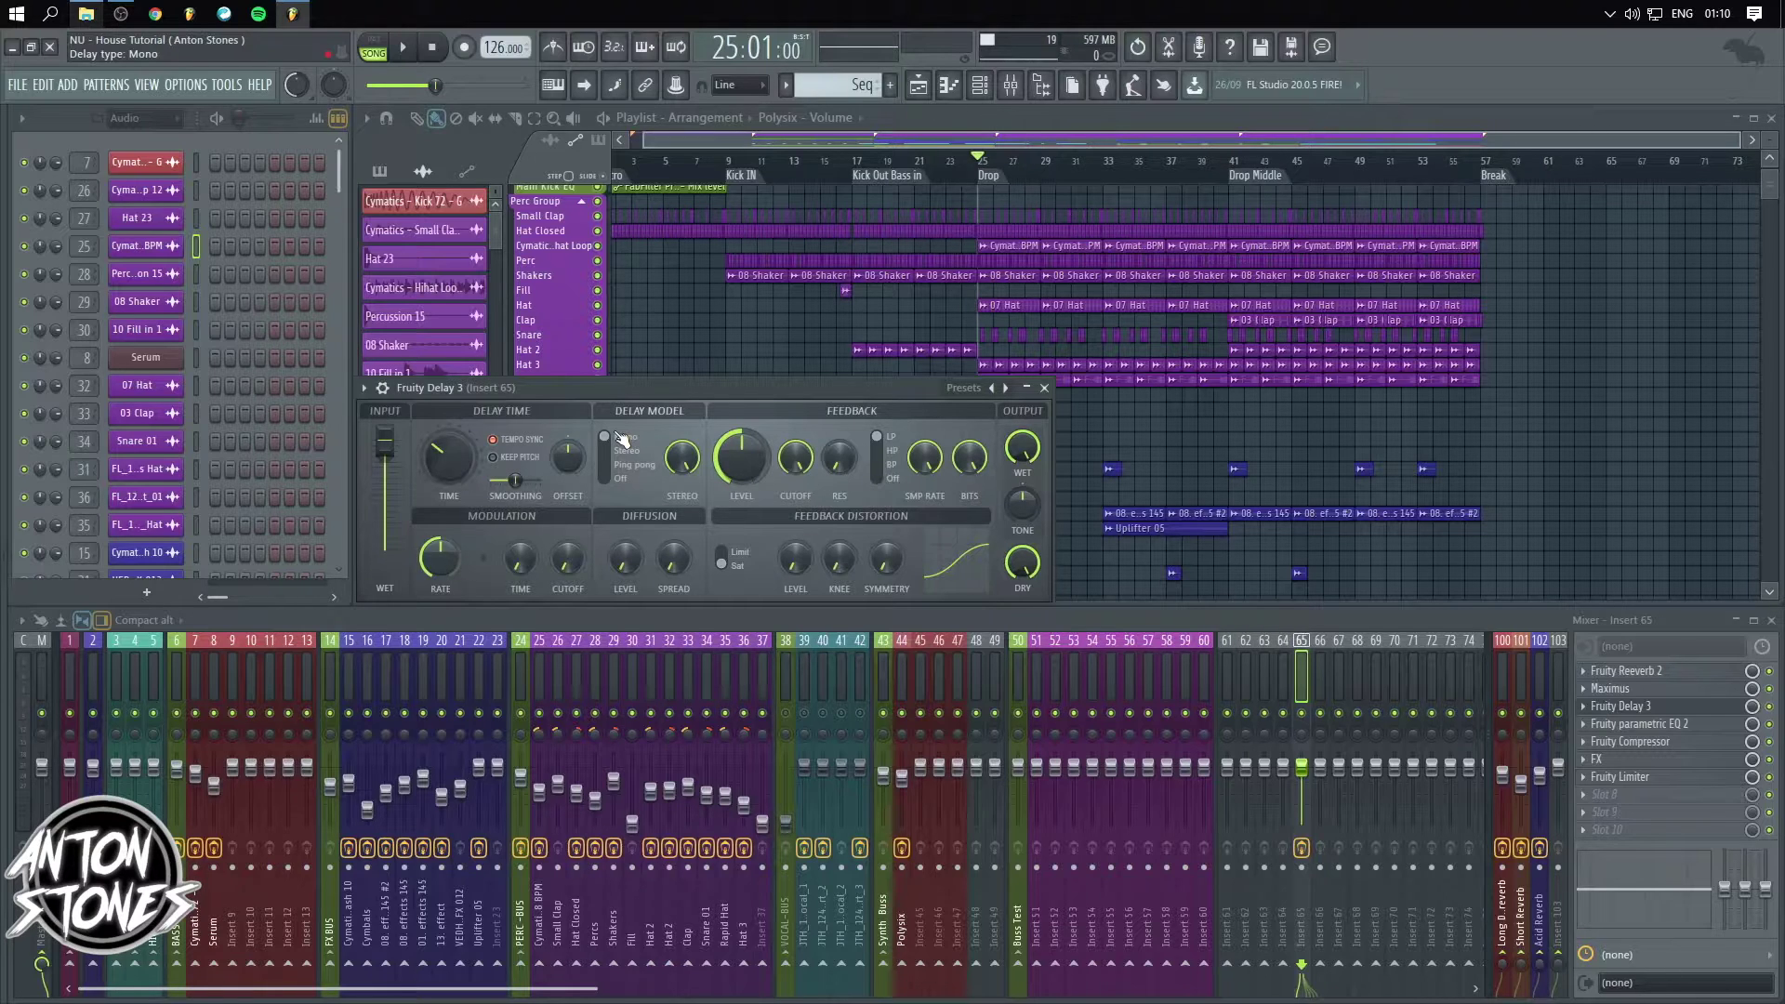
left_click_drag(622, 437, 620, 457)
left_click(617, 466)
left_click(618, 473)
left_click(611, 480)
left_click(610, 480)
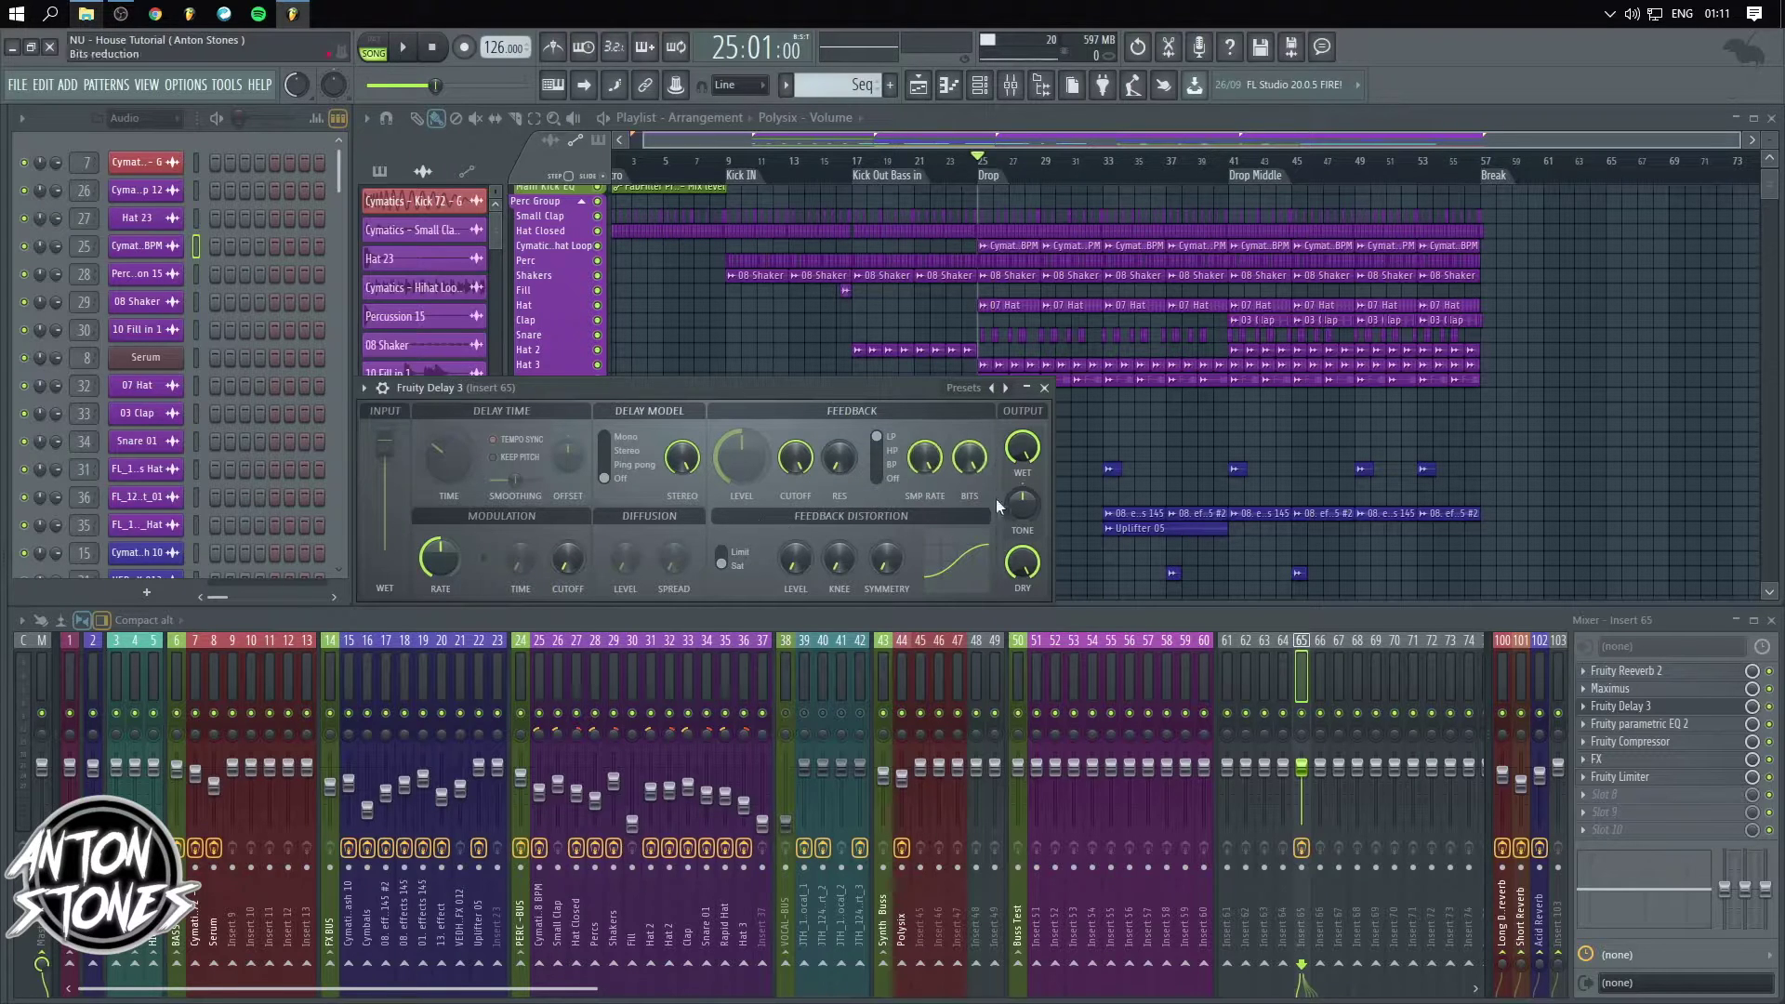
- Set the delay model to Ping pong, raise the feedback level into the red range and close the delay
left_click(613, 450)
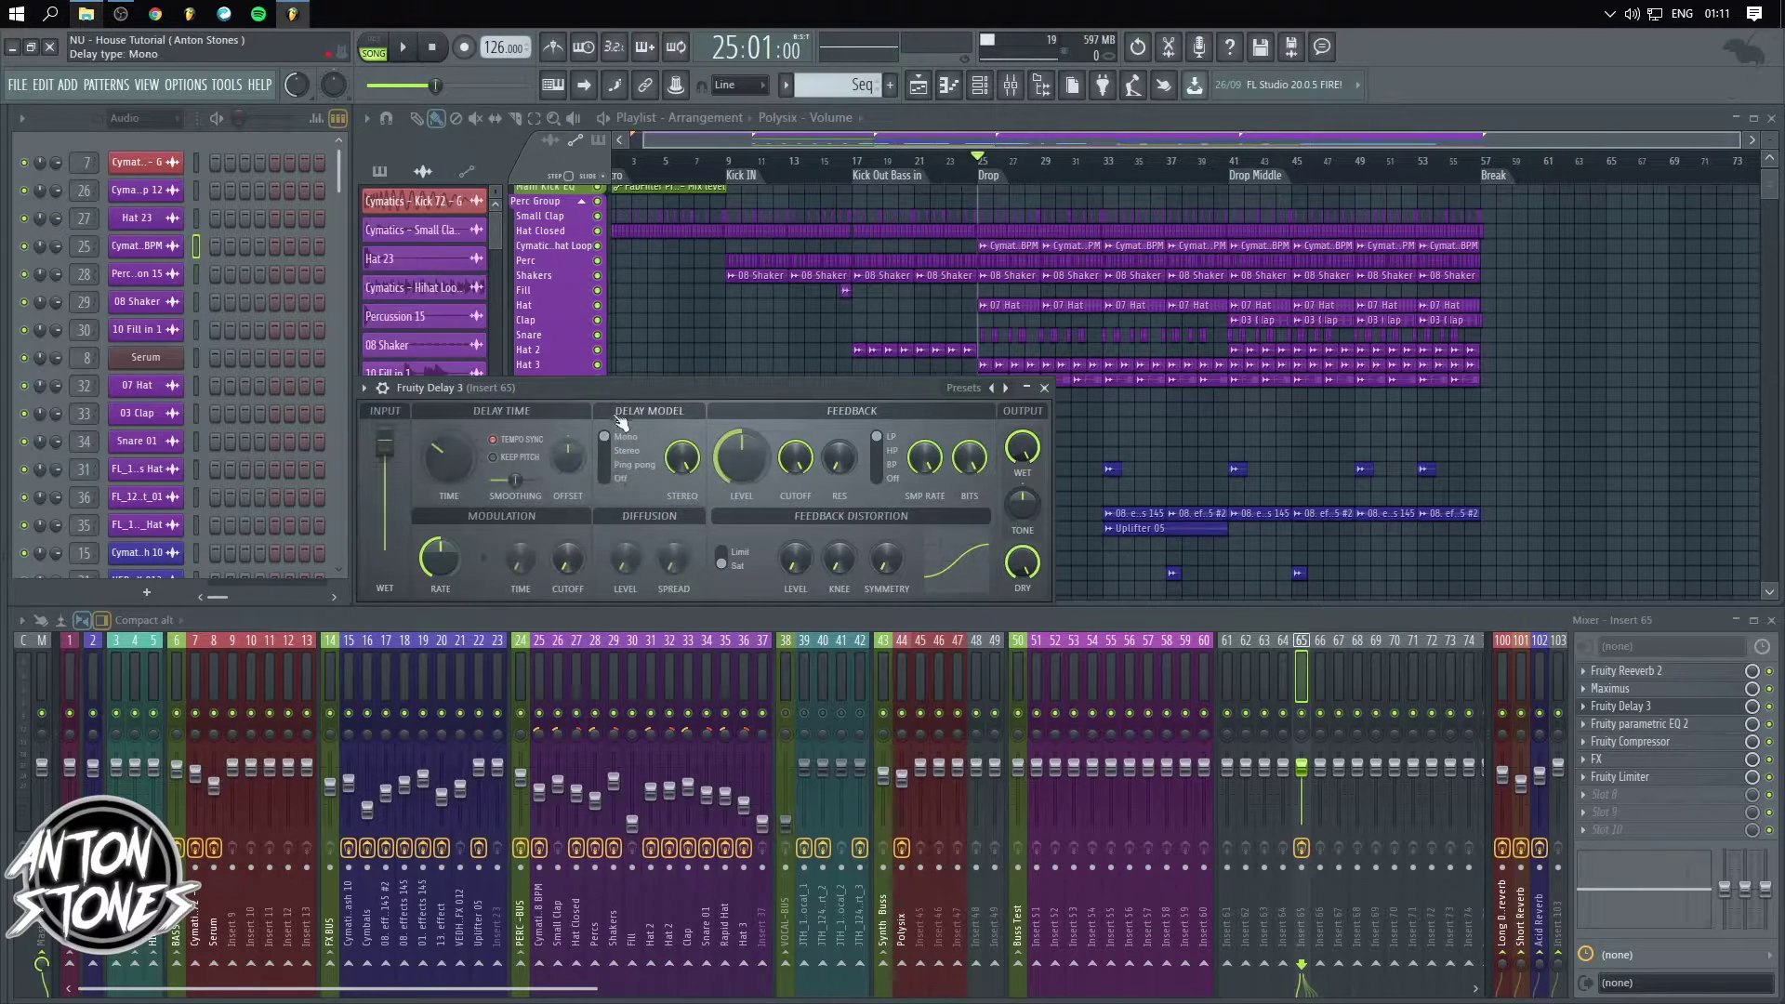
left_click(617, 465)
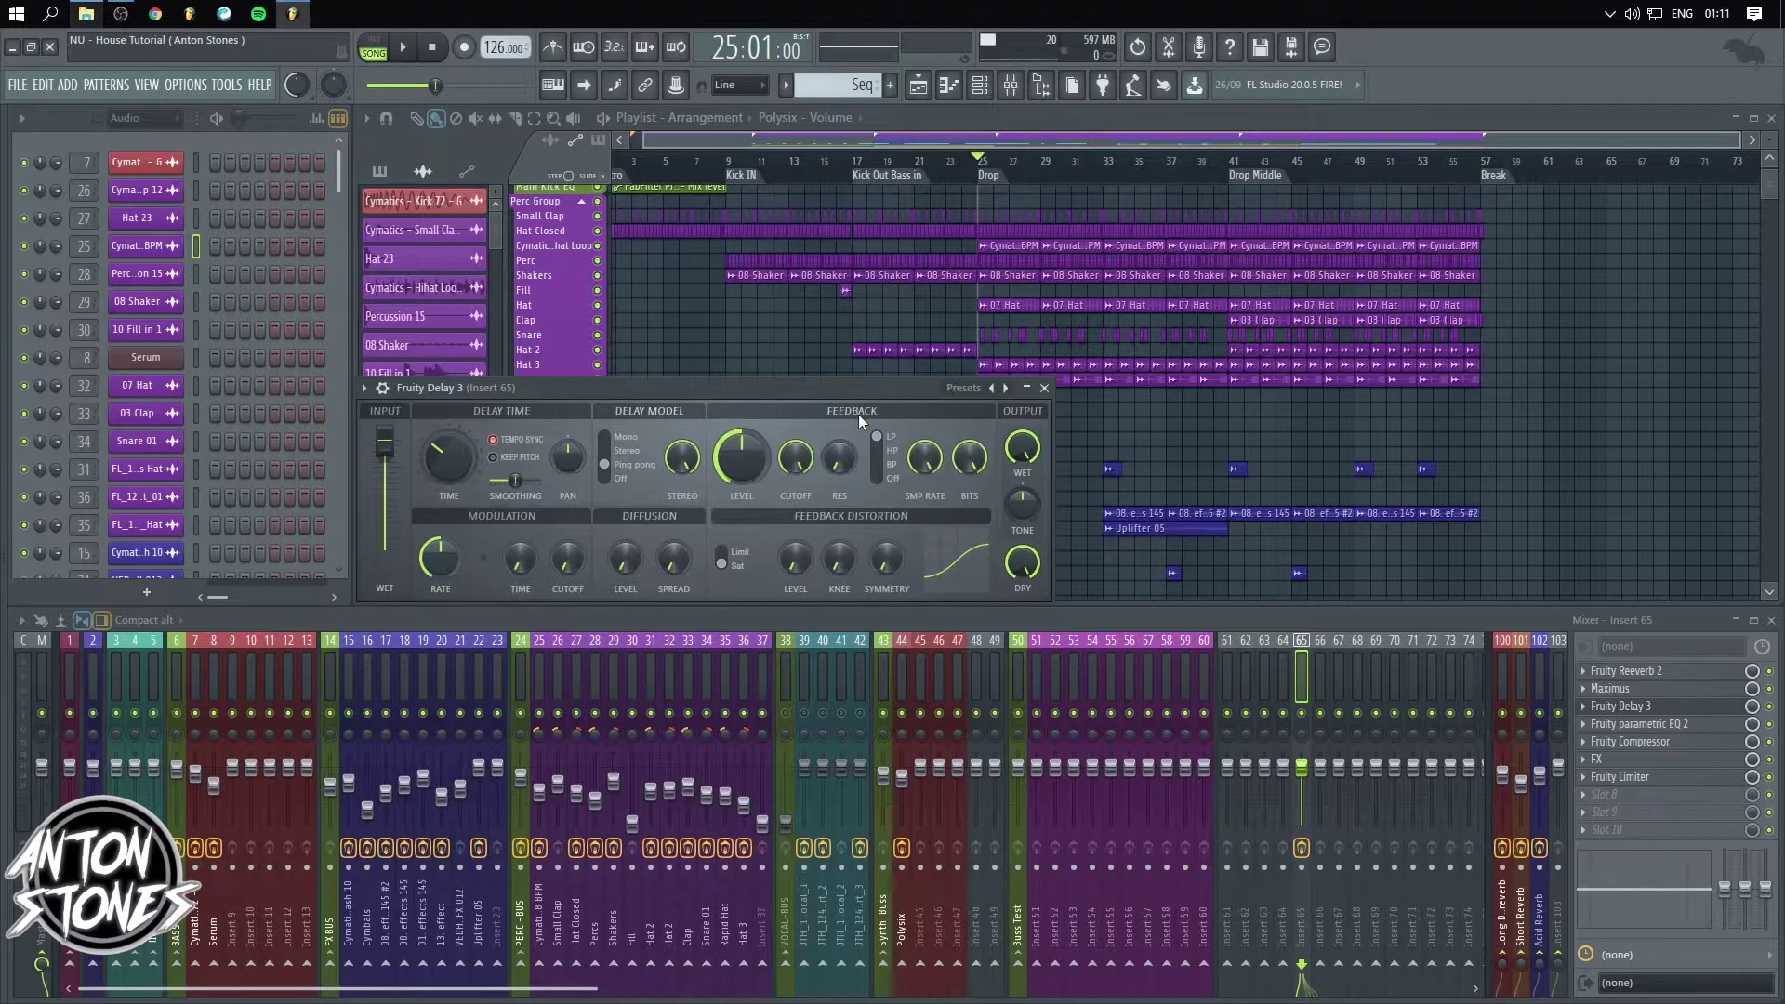
mouse_move(767, 472)
left_mouse_down()
mouse_move(766, 488)
mouse_move(766, 455)
left_mouse_up()
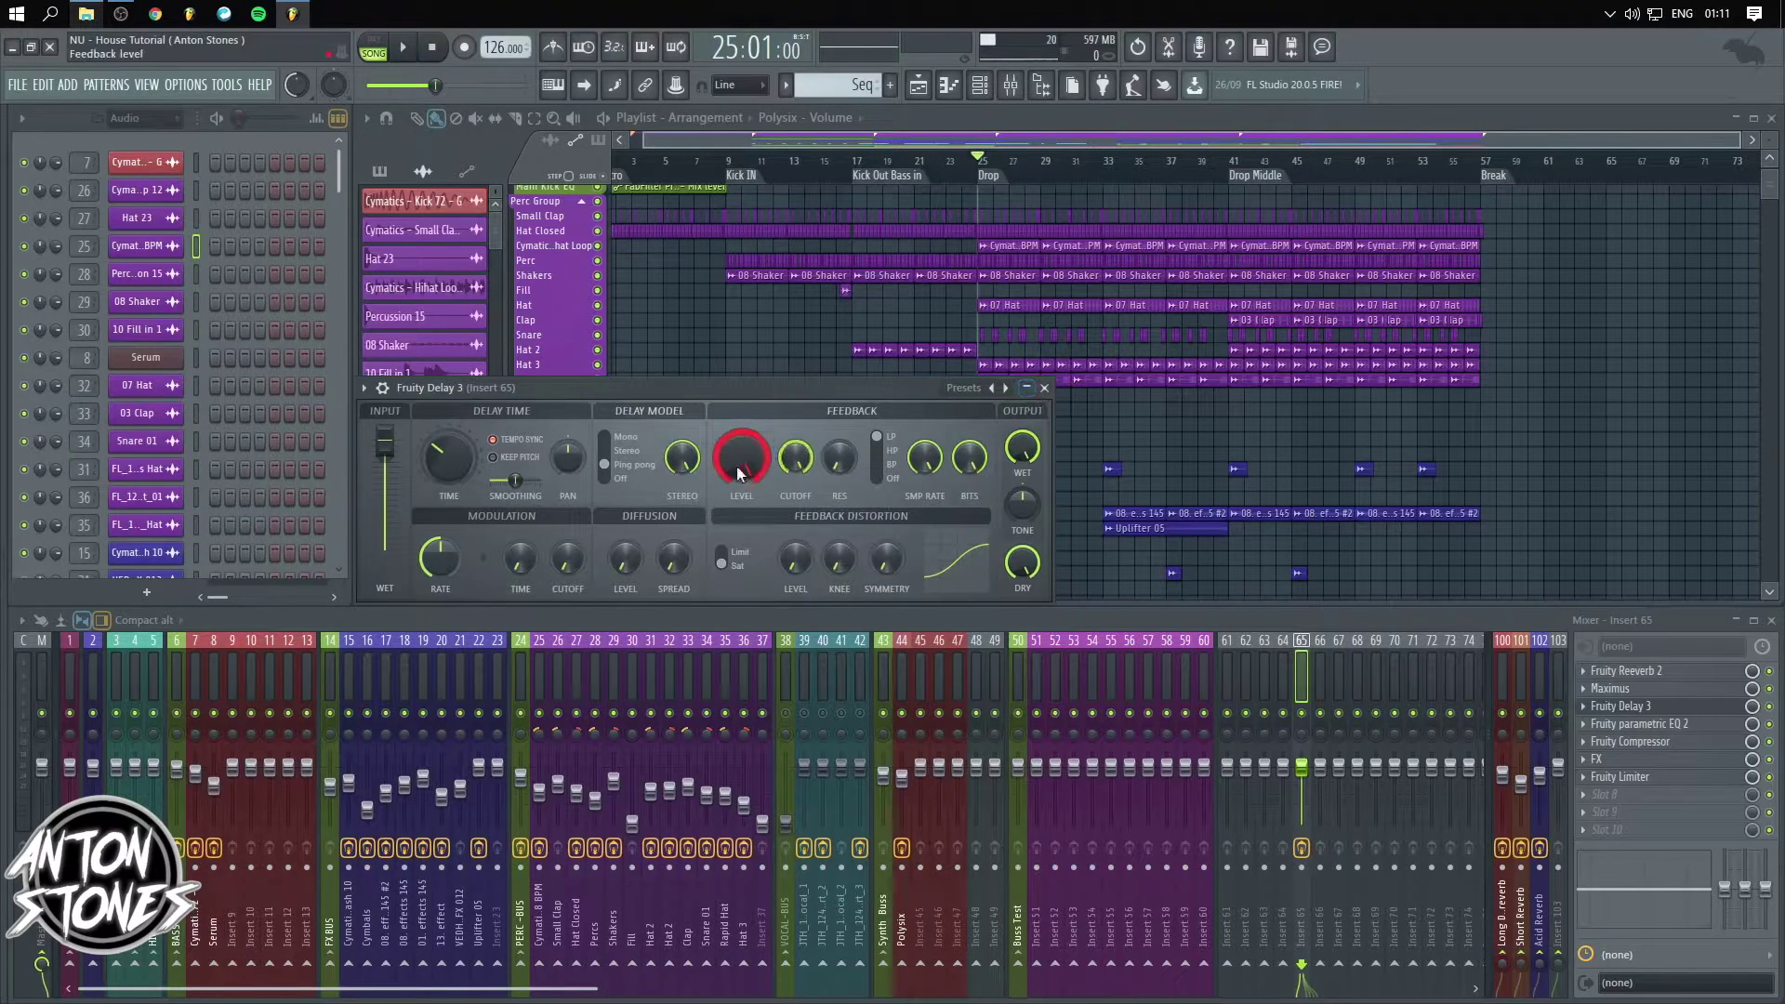
left_click(1045, 387)
- Solo the Small Clap track in the playlist and play it from the Drop marker
scroll(1023, 383, "up", 4)
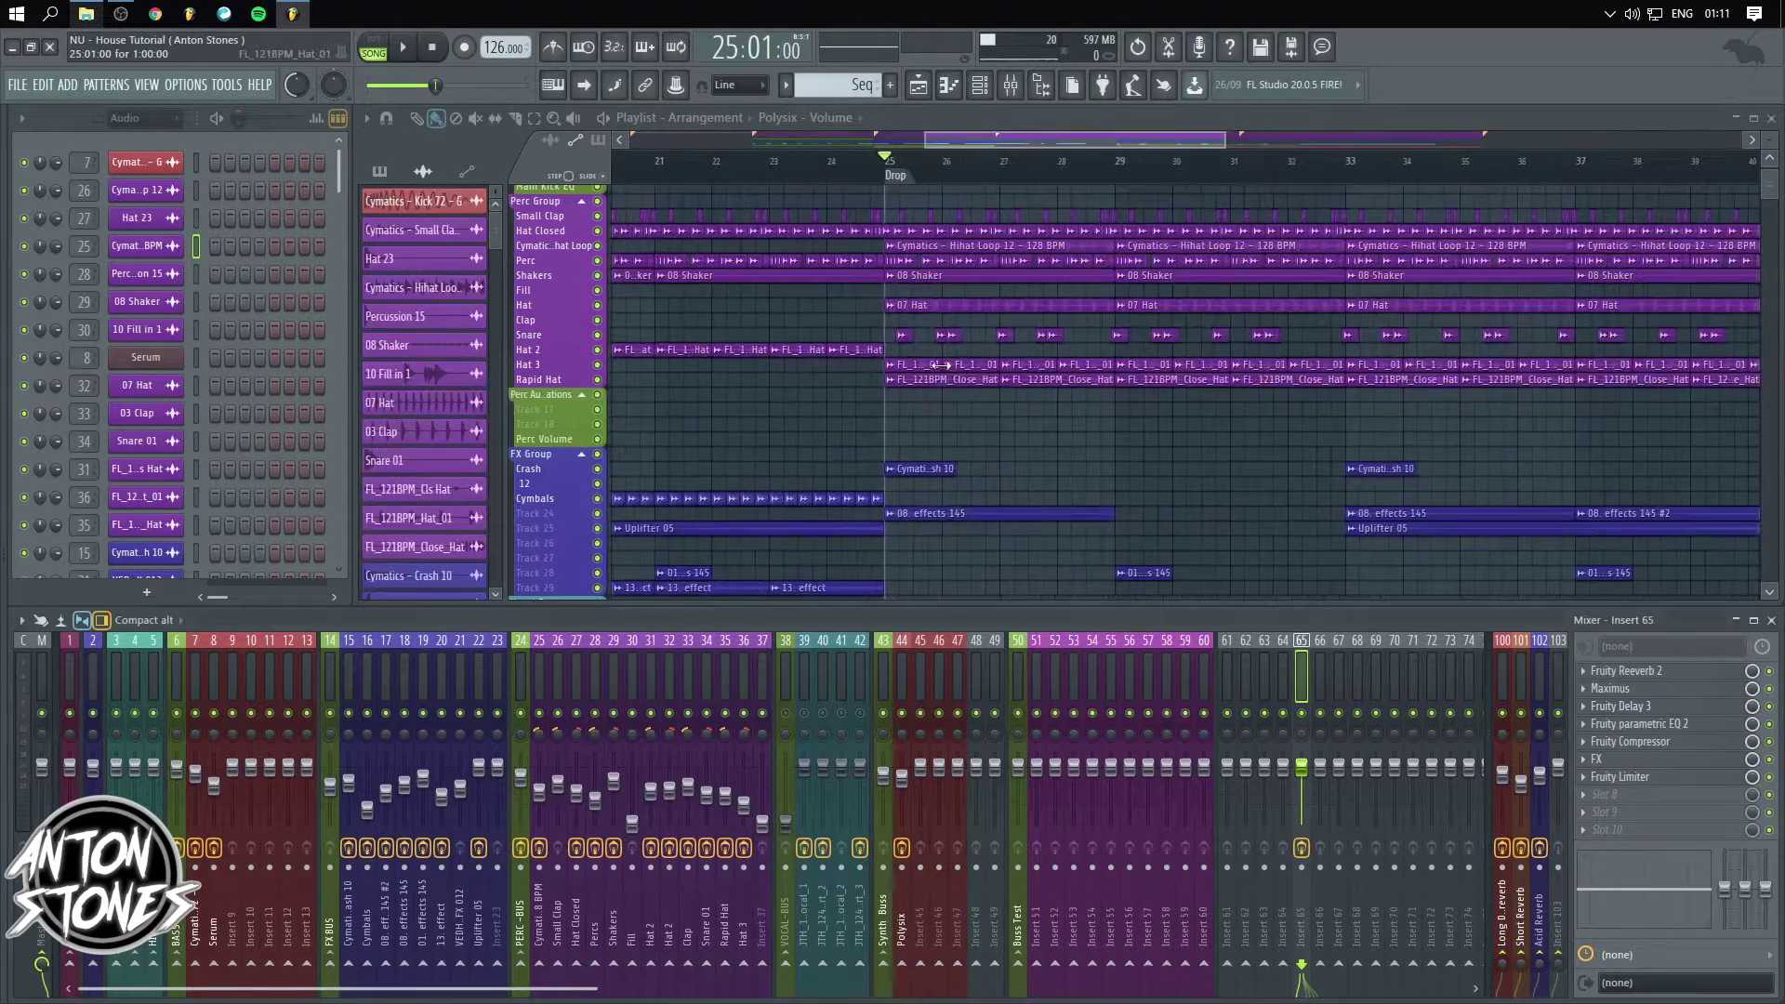
scroll(930, 358, "up", 6)
scroll(930, 351, "up", 2)
scroll(818, 372, "up", 3)
right_click(597, 384)
key("space")
key("space")
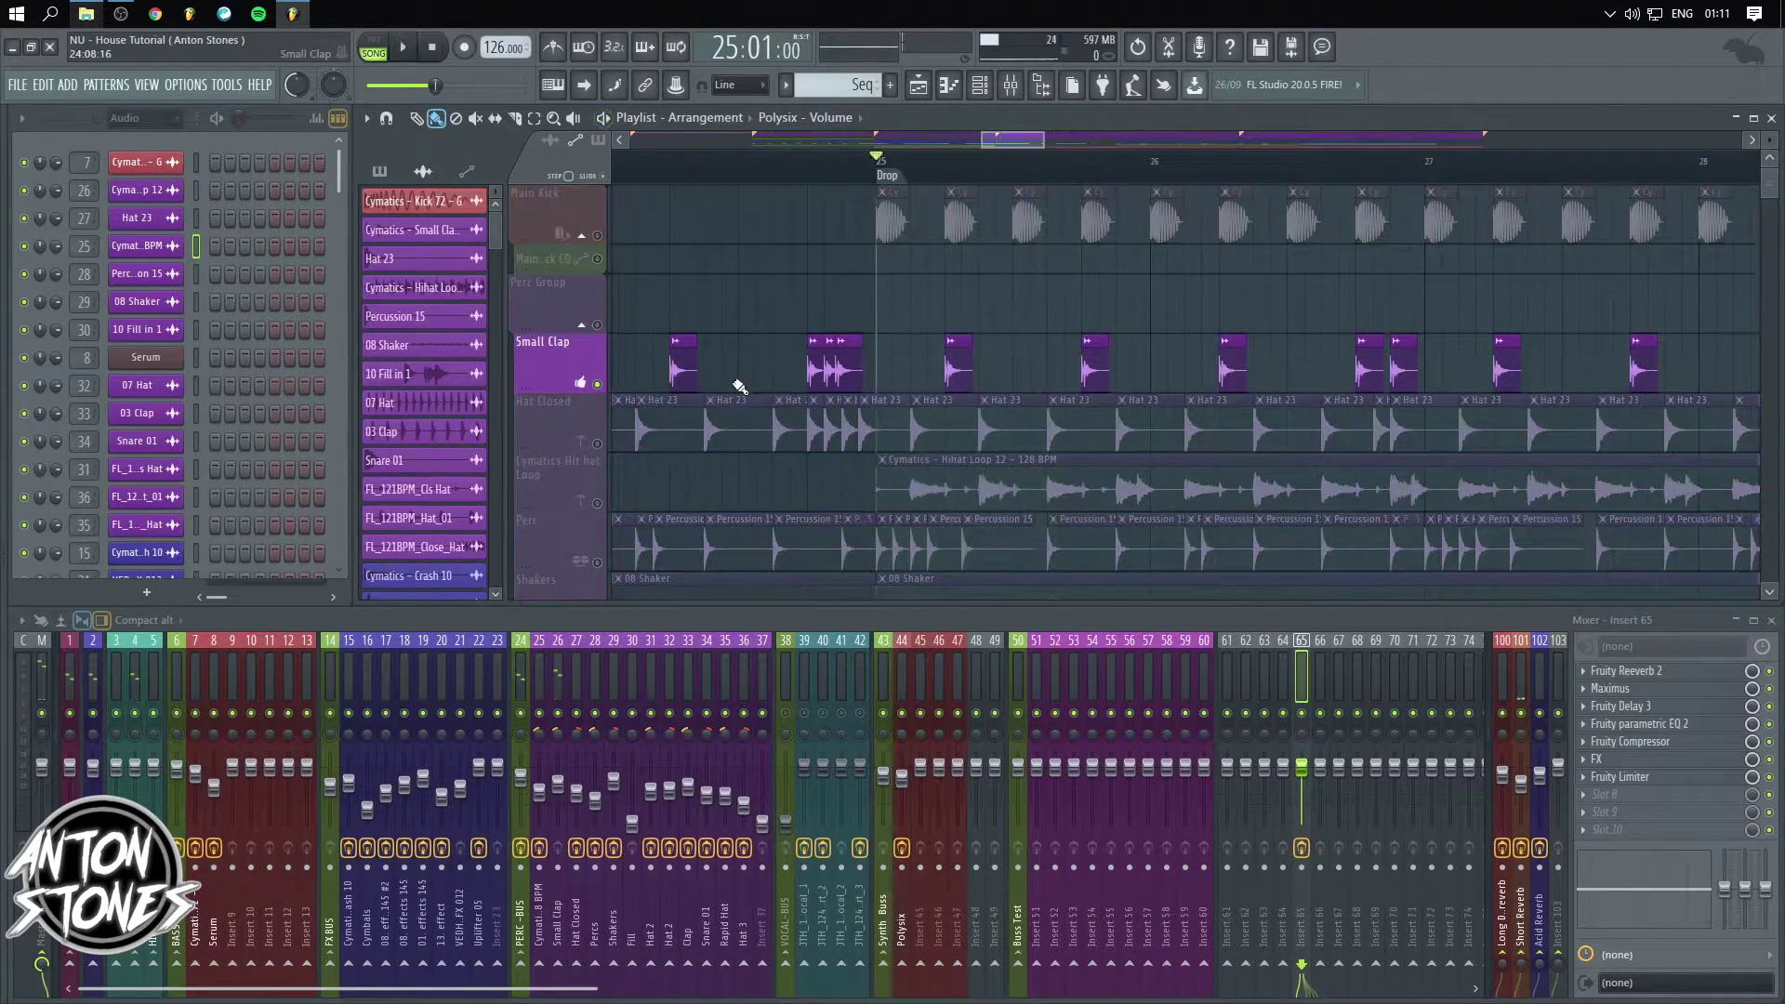
key("space")
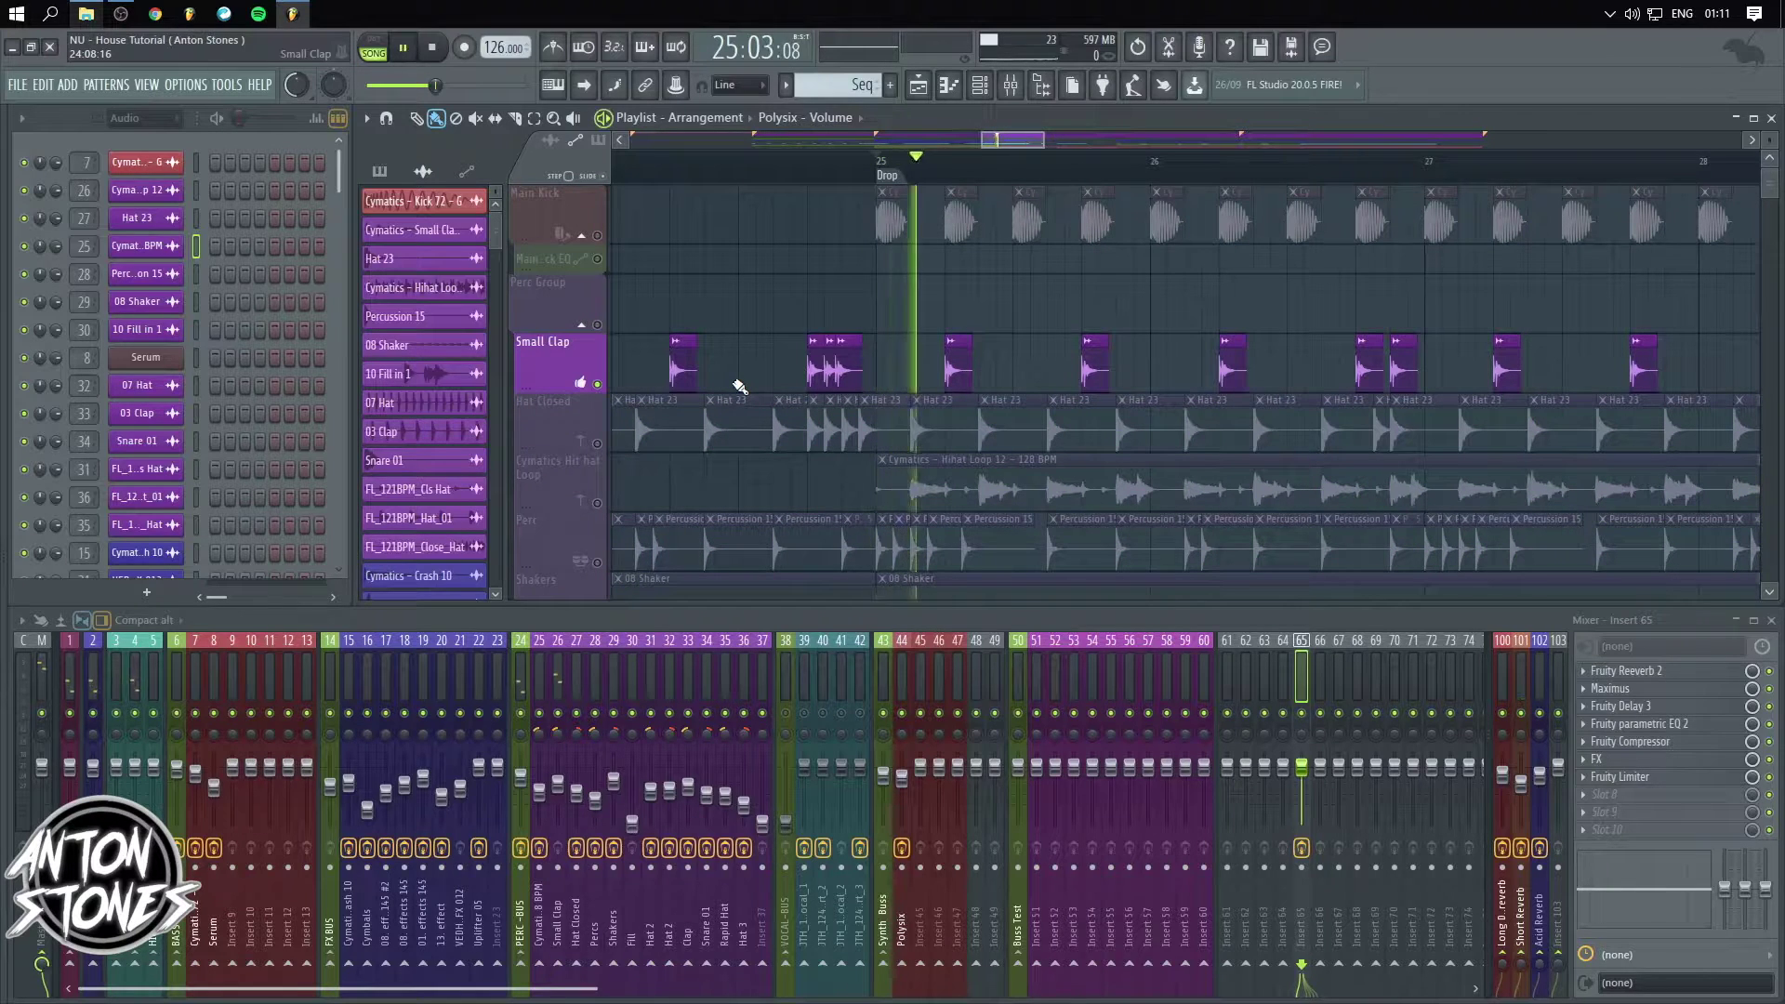
key("space")
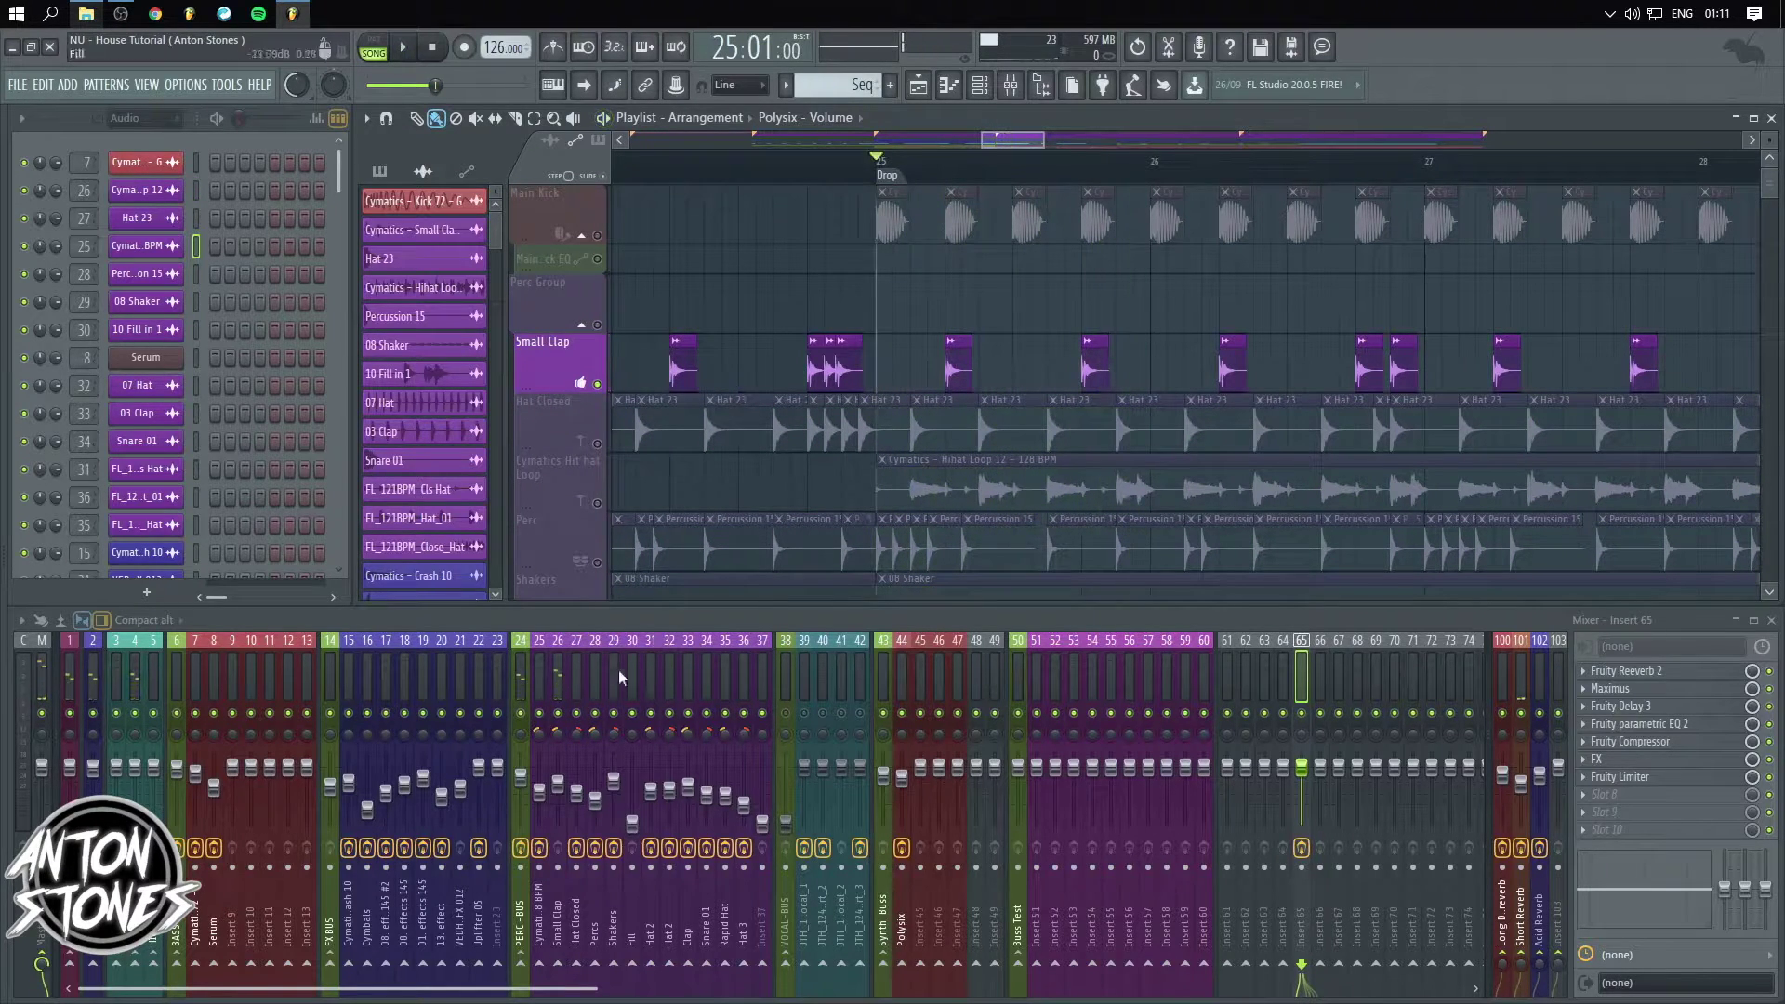
- Load Fruity Delay 3 into the first effect slot of the Small Clap mixer track and play the clap through it
left_click(558, 679)
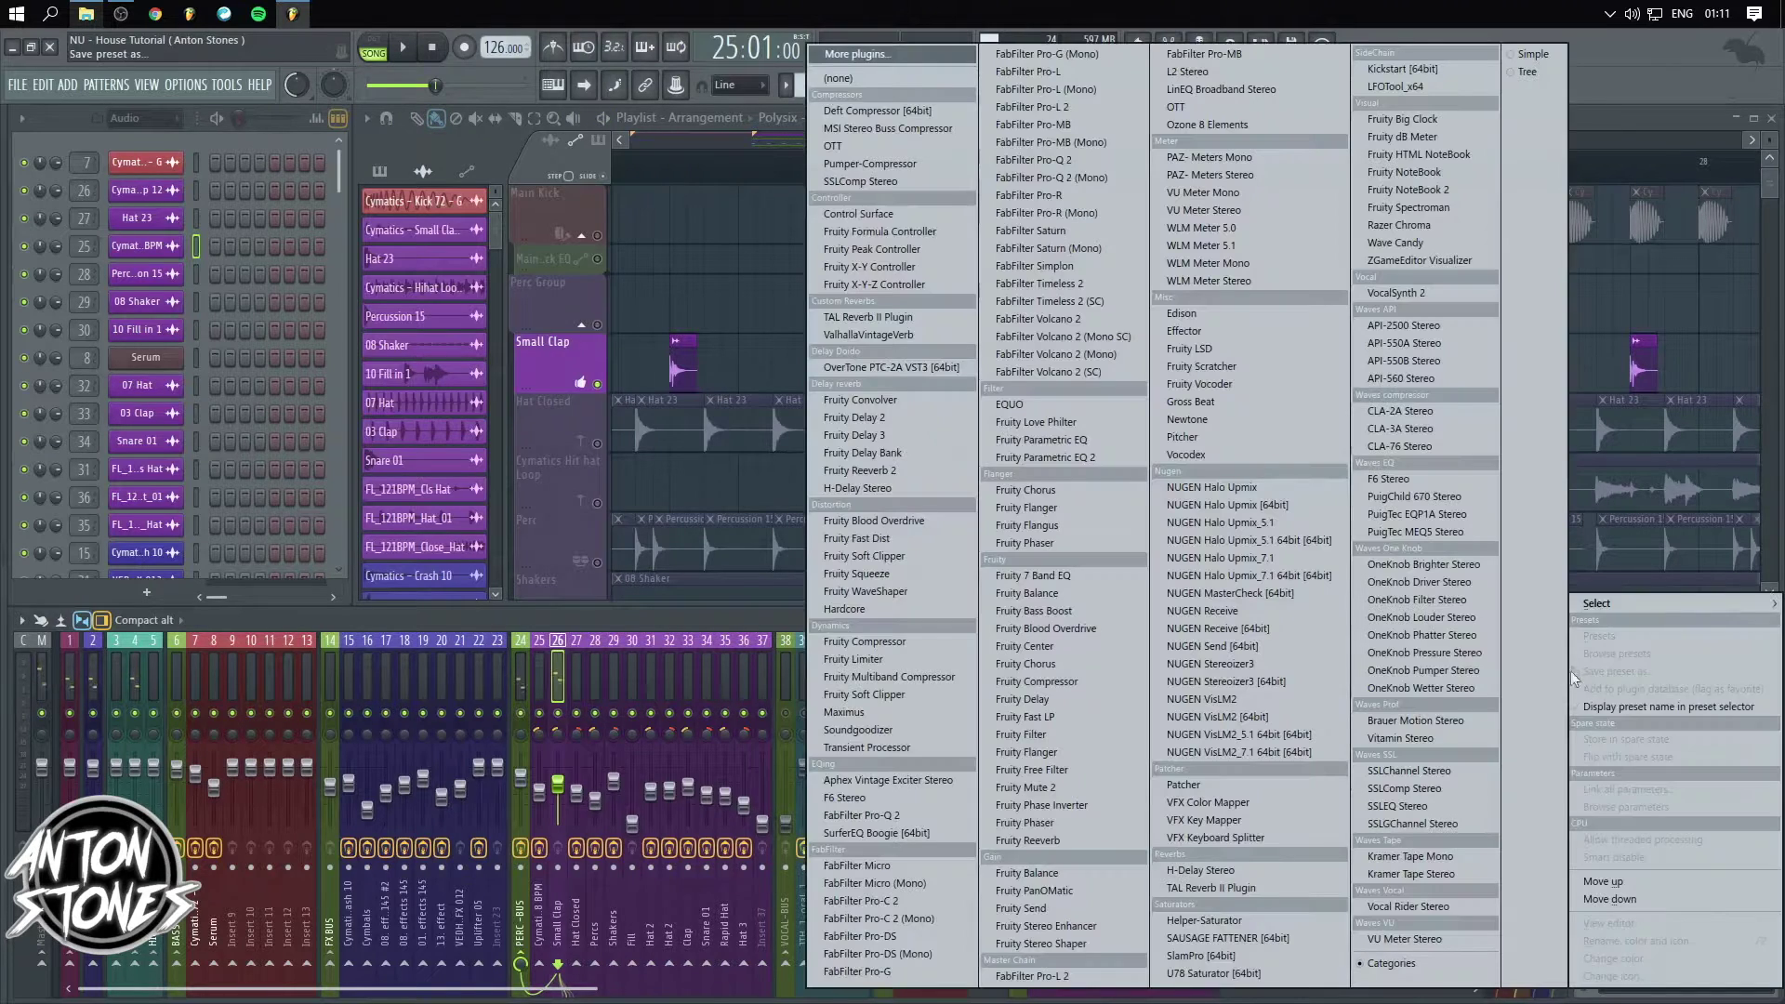
left_click(1571, 672)
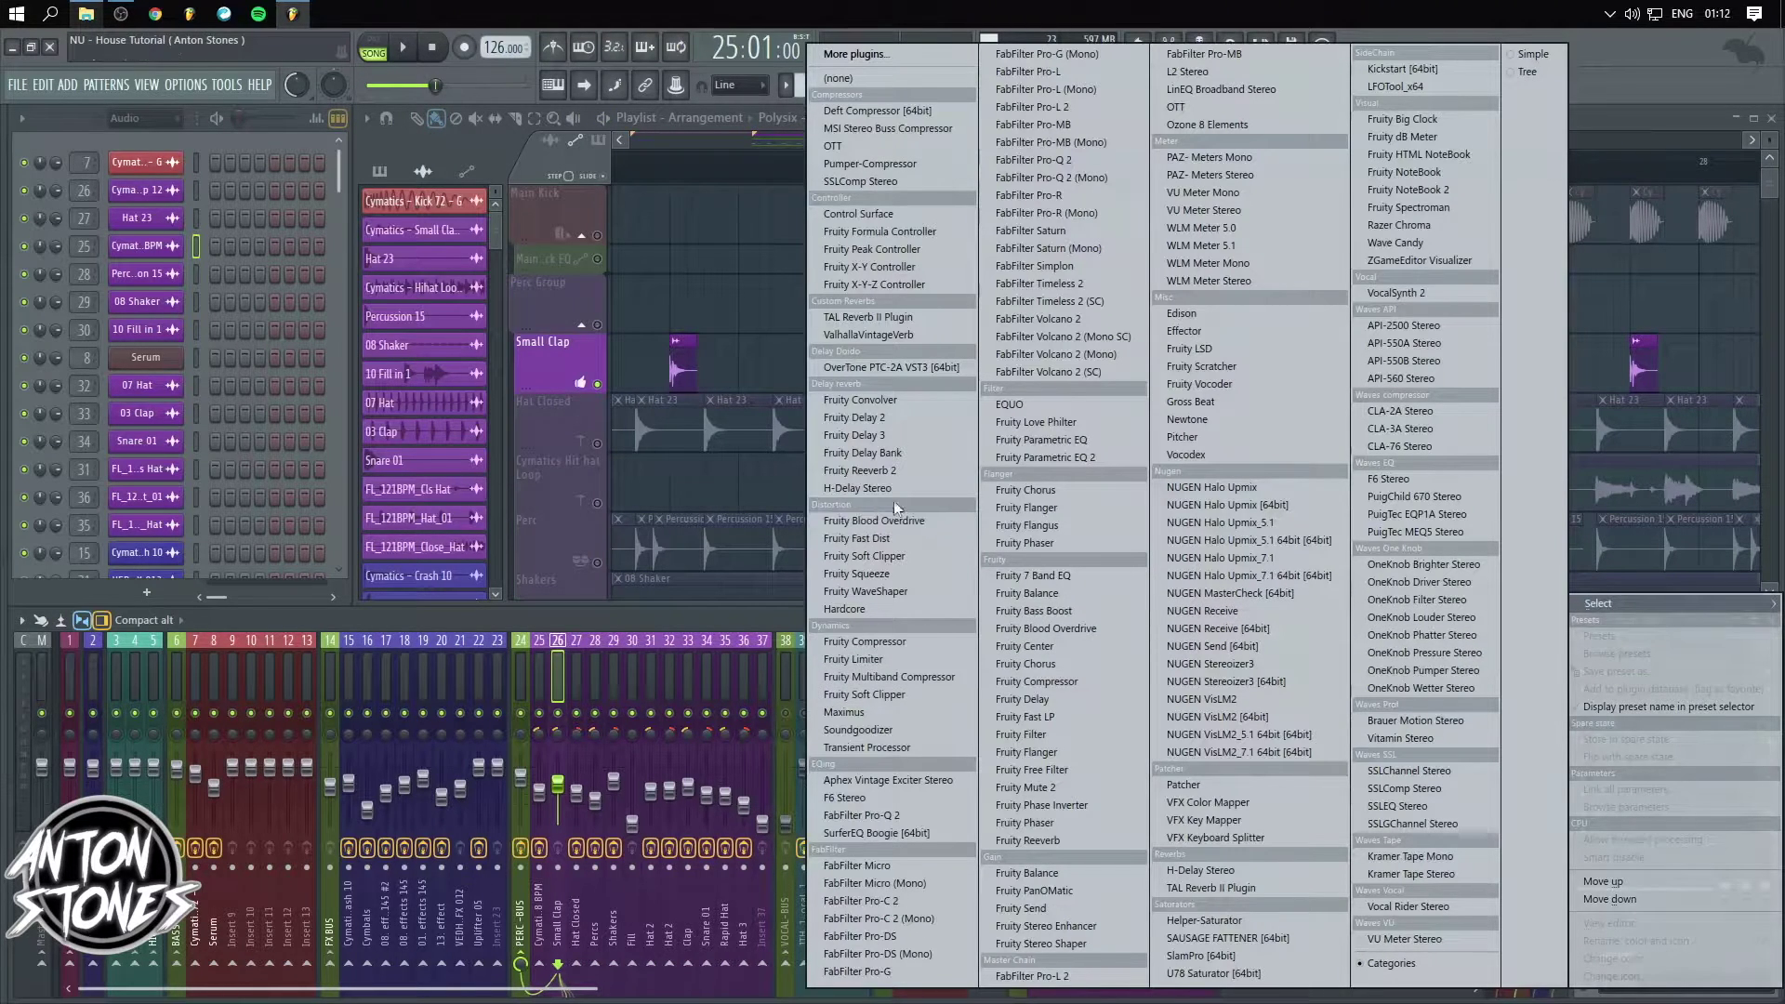
left_click(888, 435)
key("space")
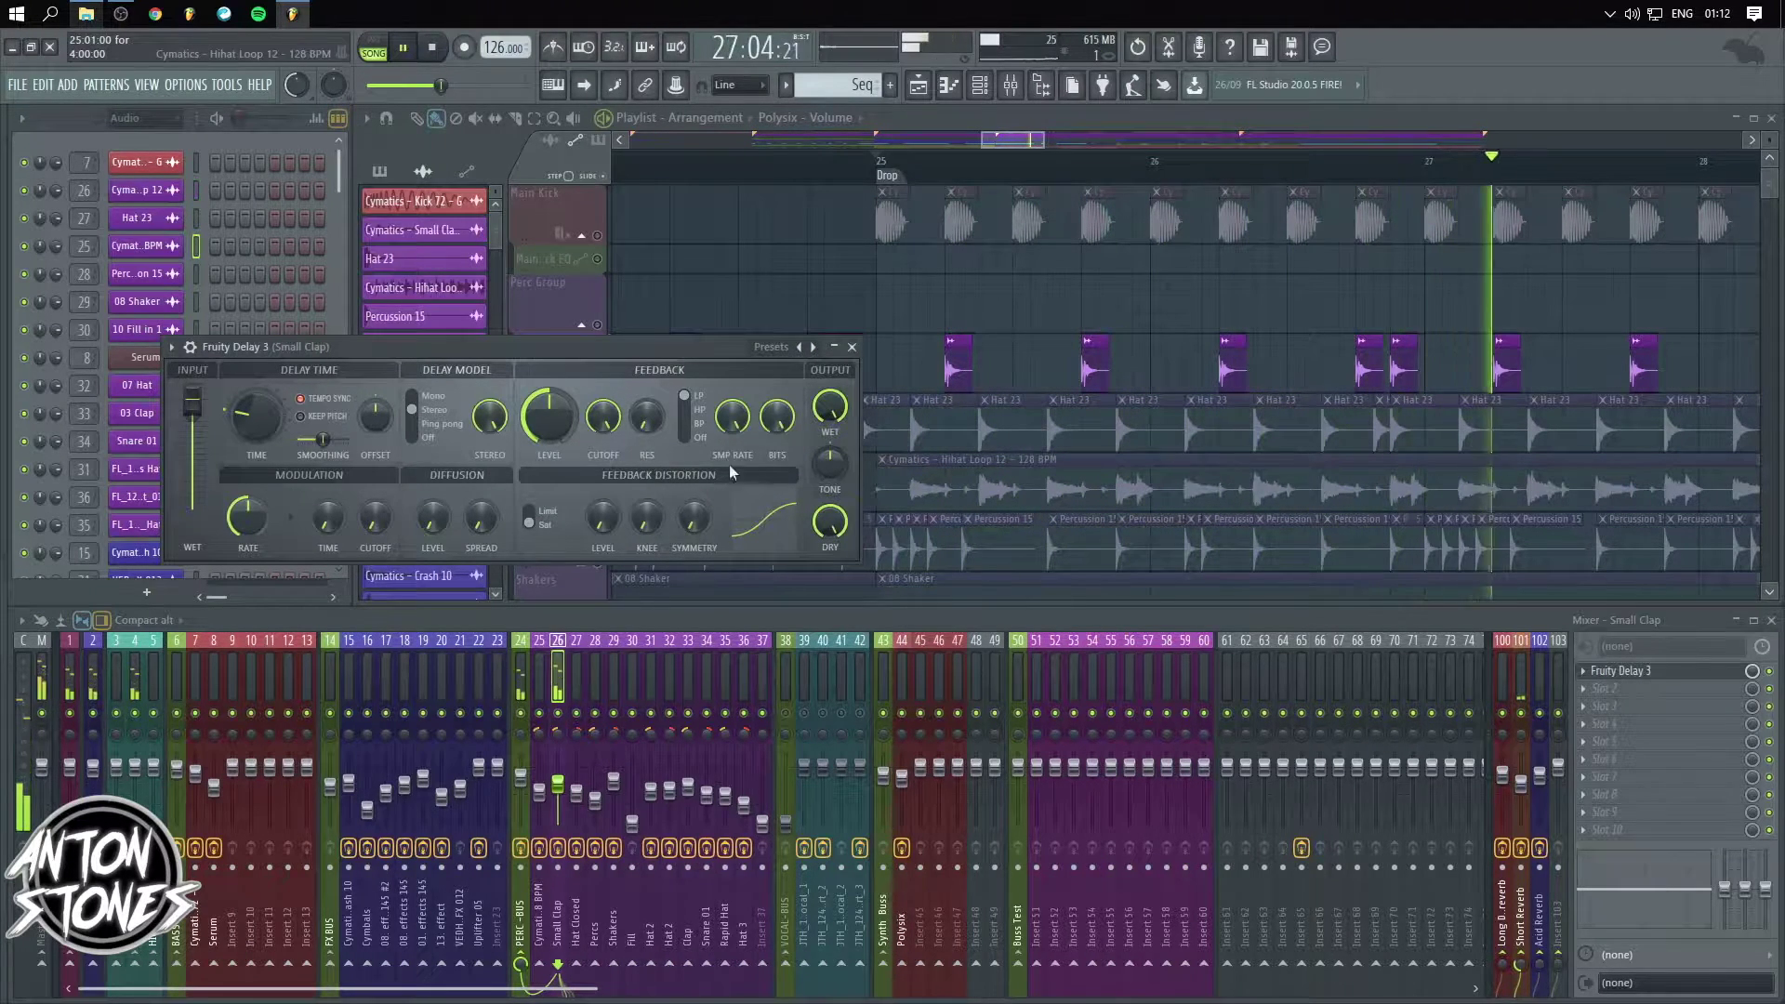
key("space")
- Turn the clap delay's feedback level down to minimum, shorten its delay time and play the result
left_click_drag(556, 418, 556, 502)
left_click_drag(258, 417, 258, 441)
key("space")
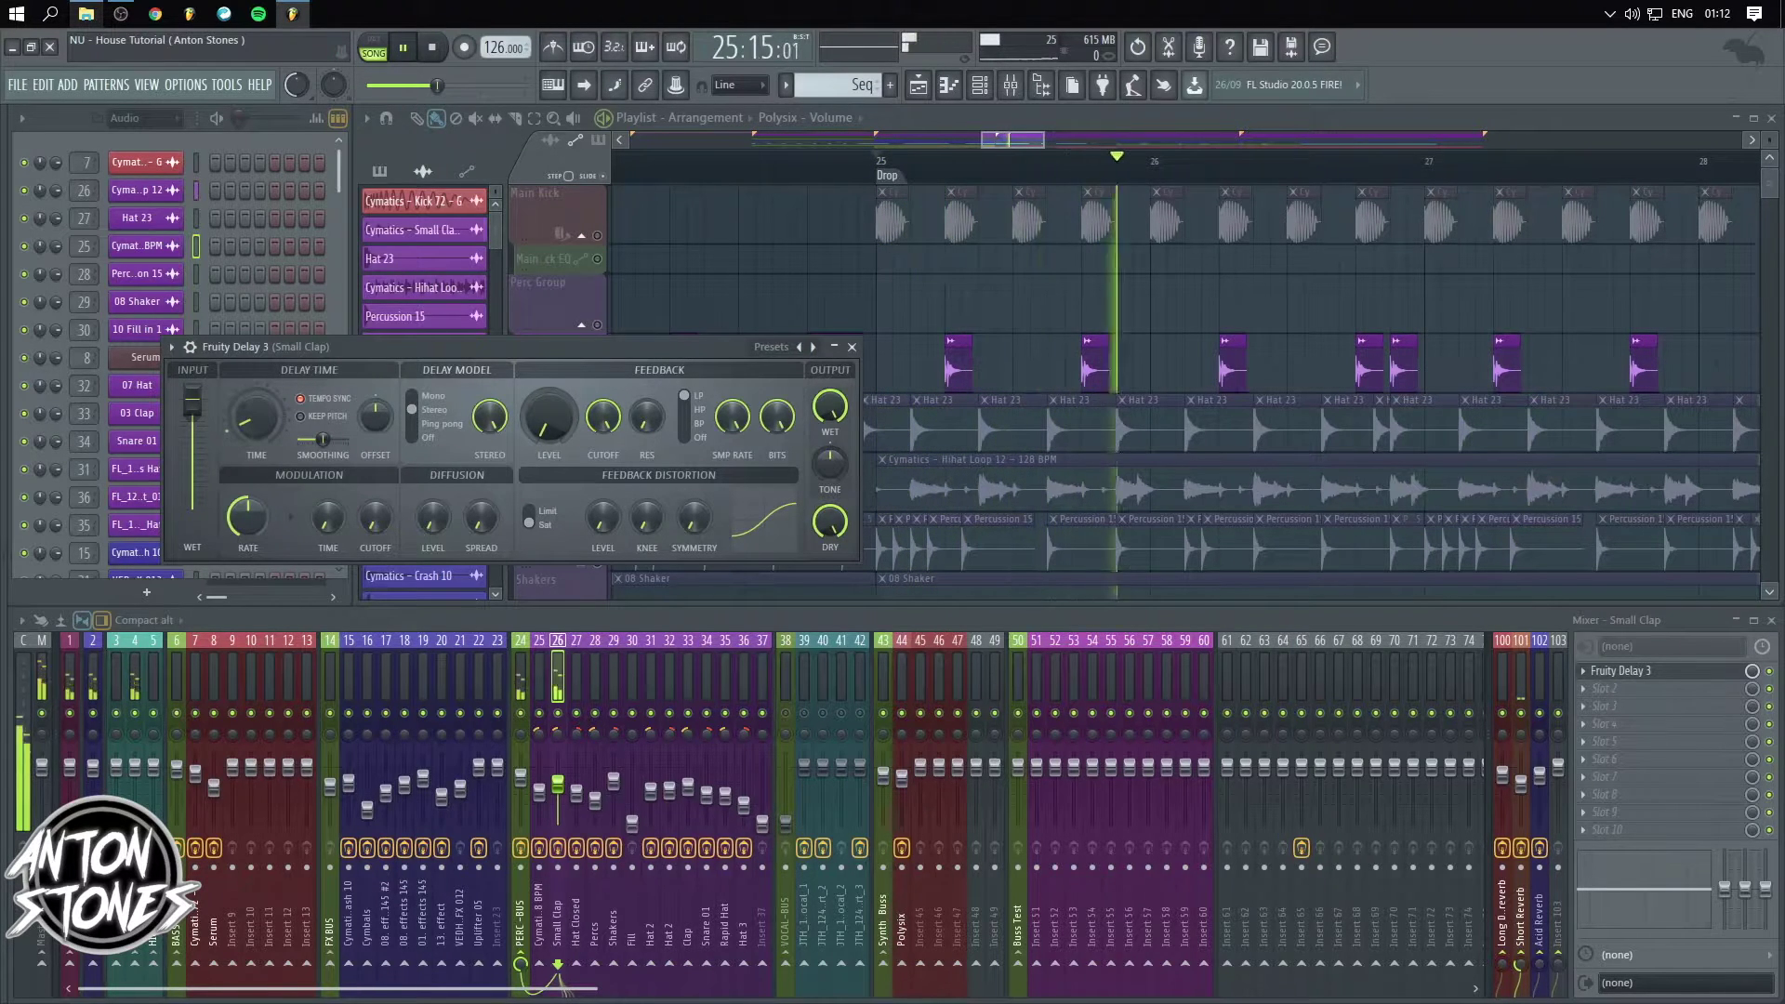
key("space")
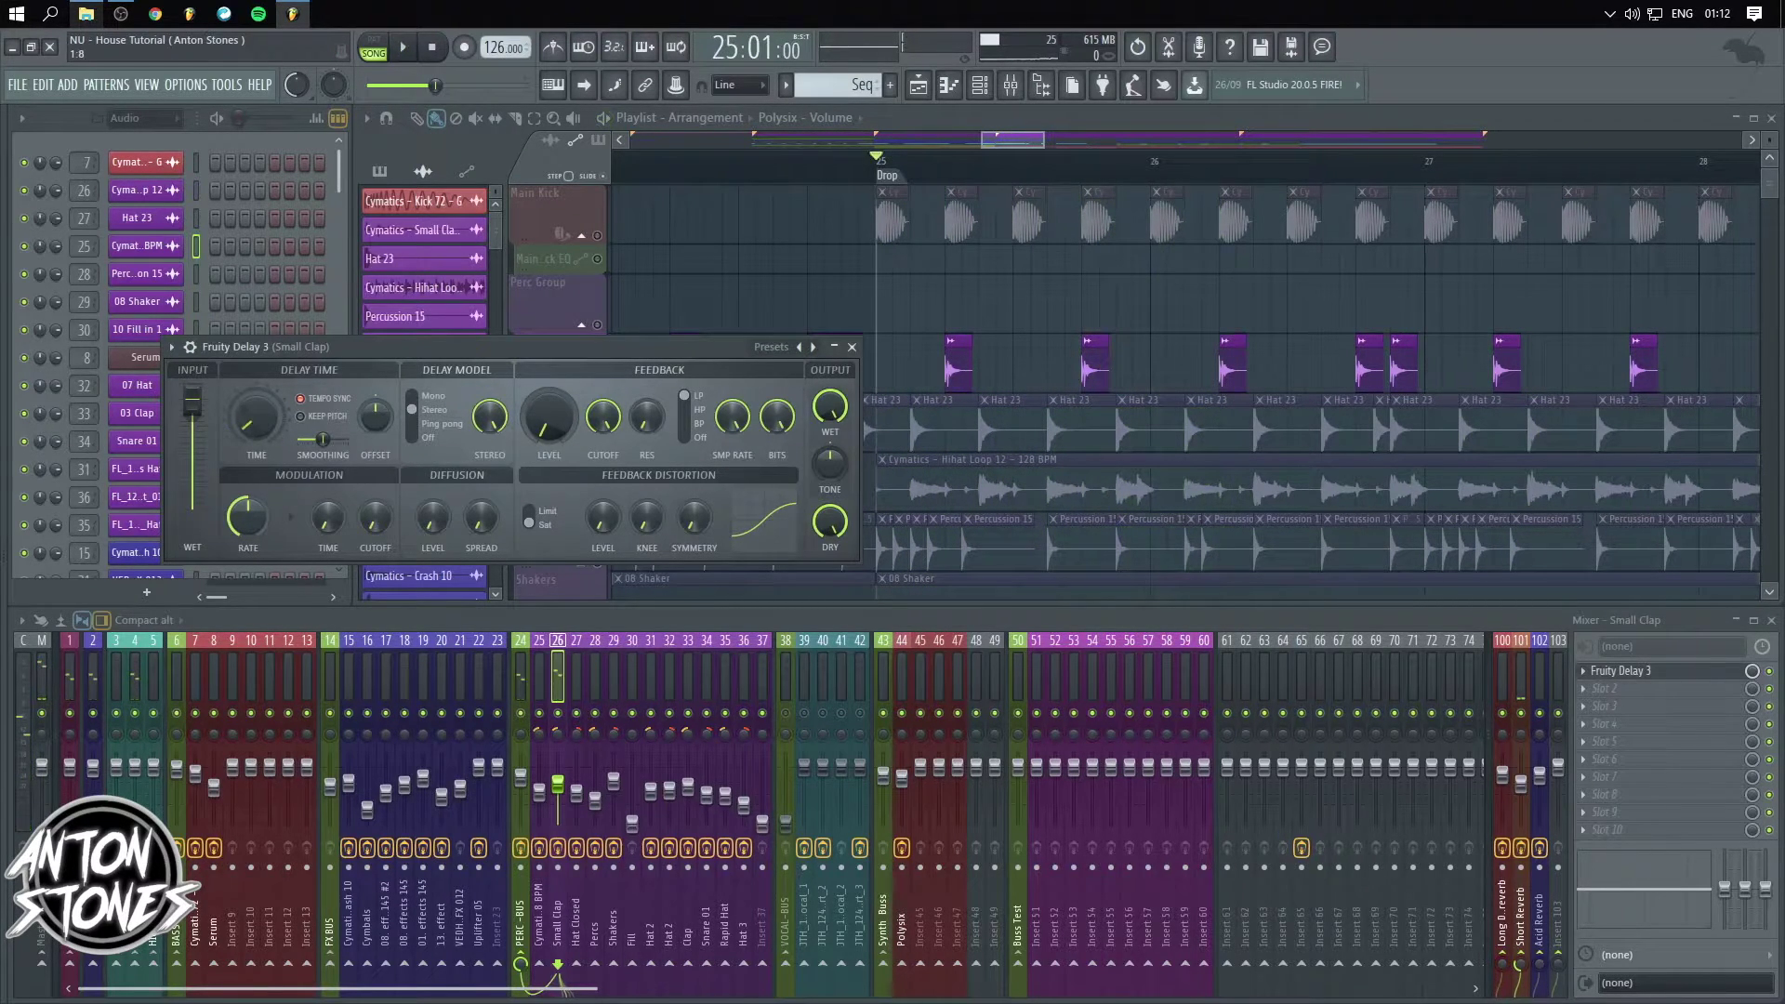
- Switch the clap delay's model to Ping pong, reduce the delay time further and play the clap
left_click(450, 424)
left_click_drag(274, 436, 274, 459)
key("space")
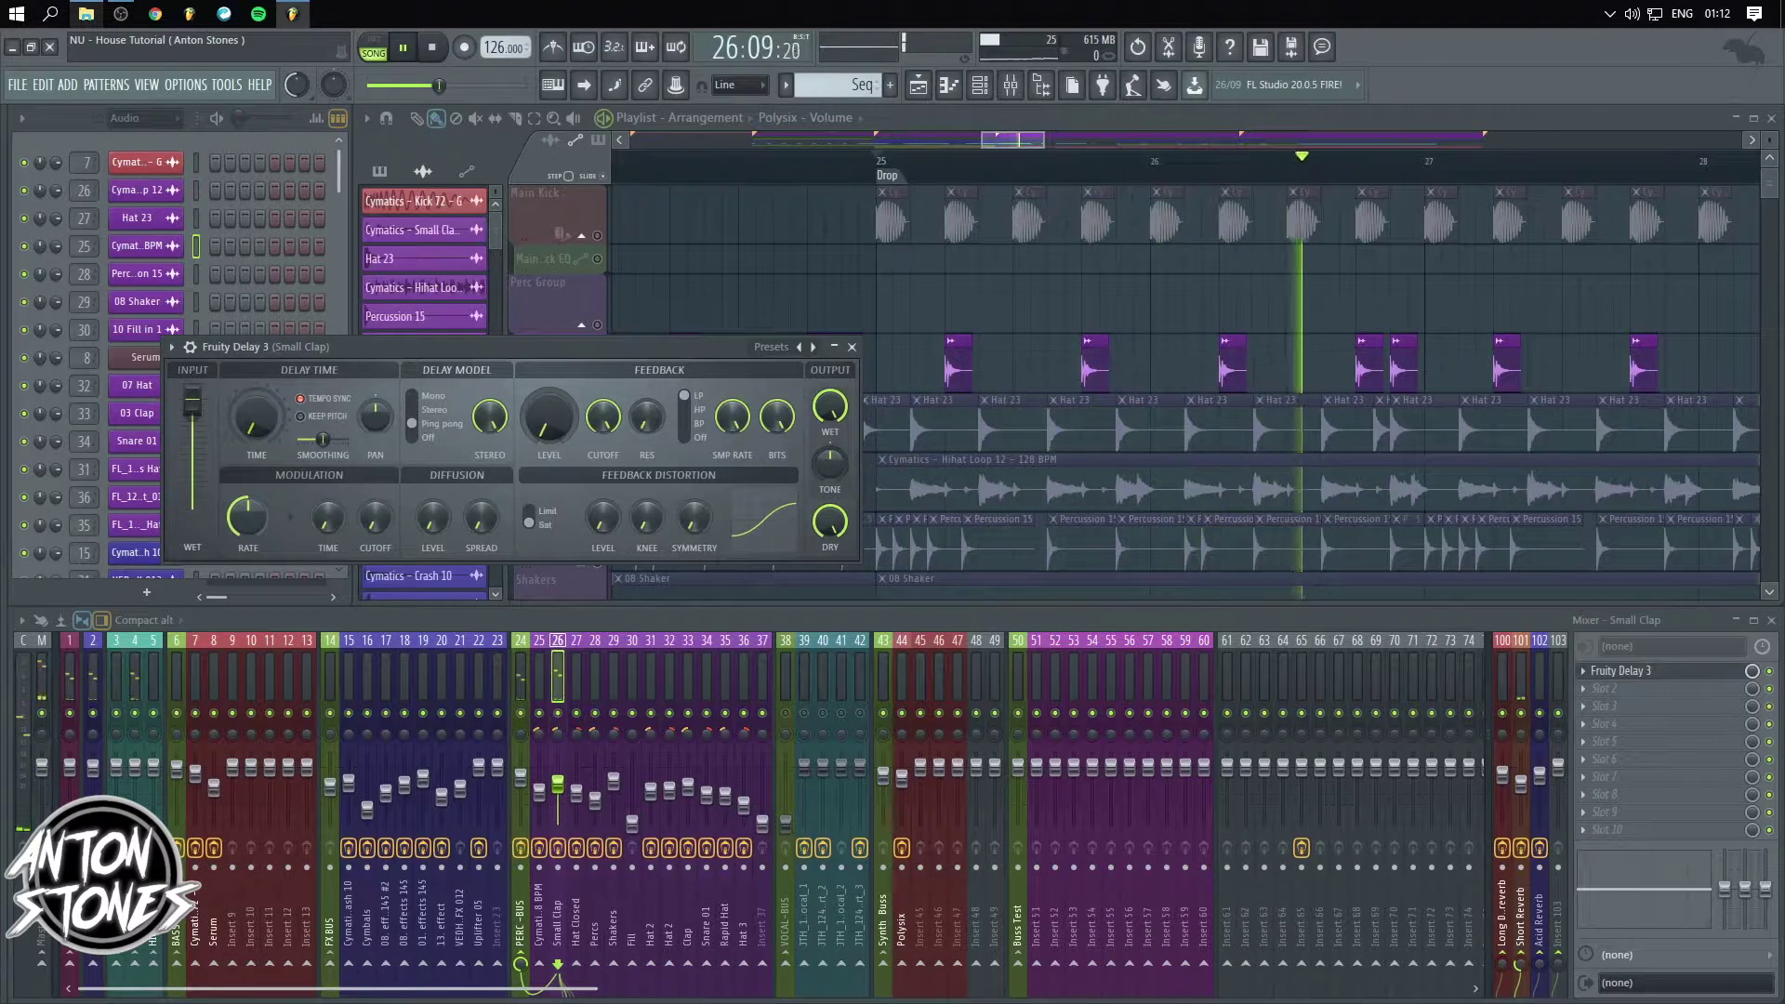
- Lengthen the clap delay's time, raise its feedback level and lower its feedback cutoff during playback, and stop the song
mouse_move(251, 435)
left_mouse_down()
mouse_move(251, 409)
mouse_move(251, 428)
left_mouse_up()
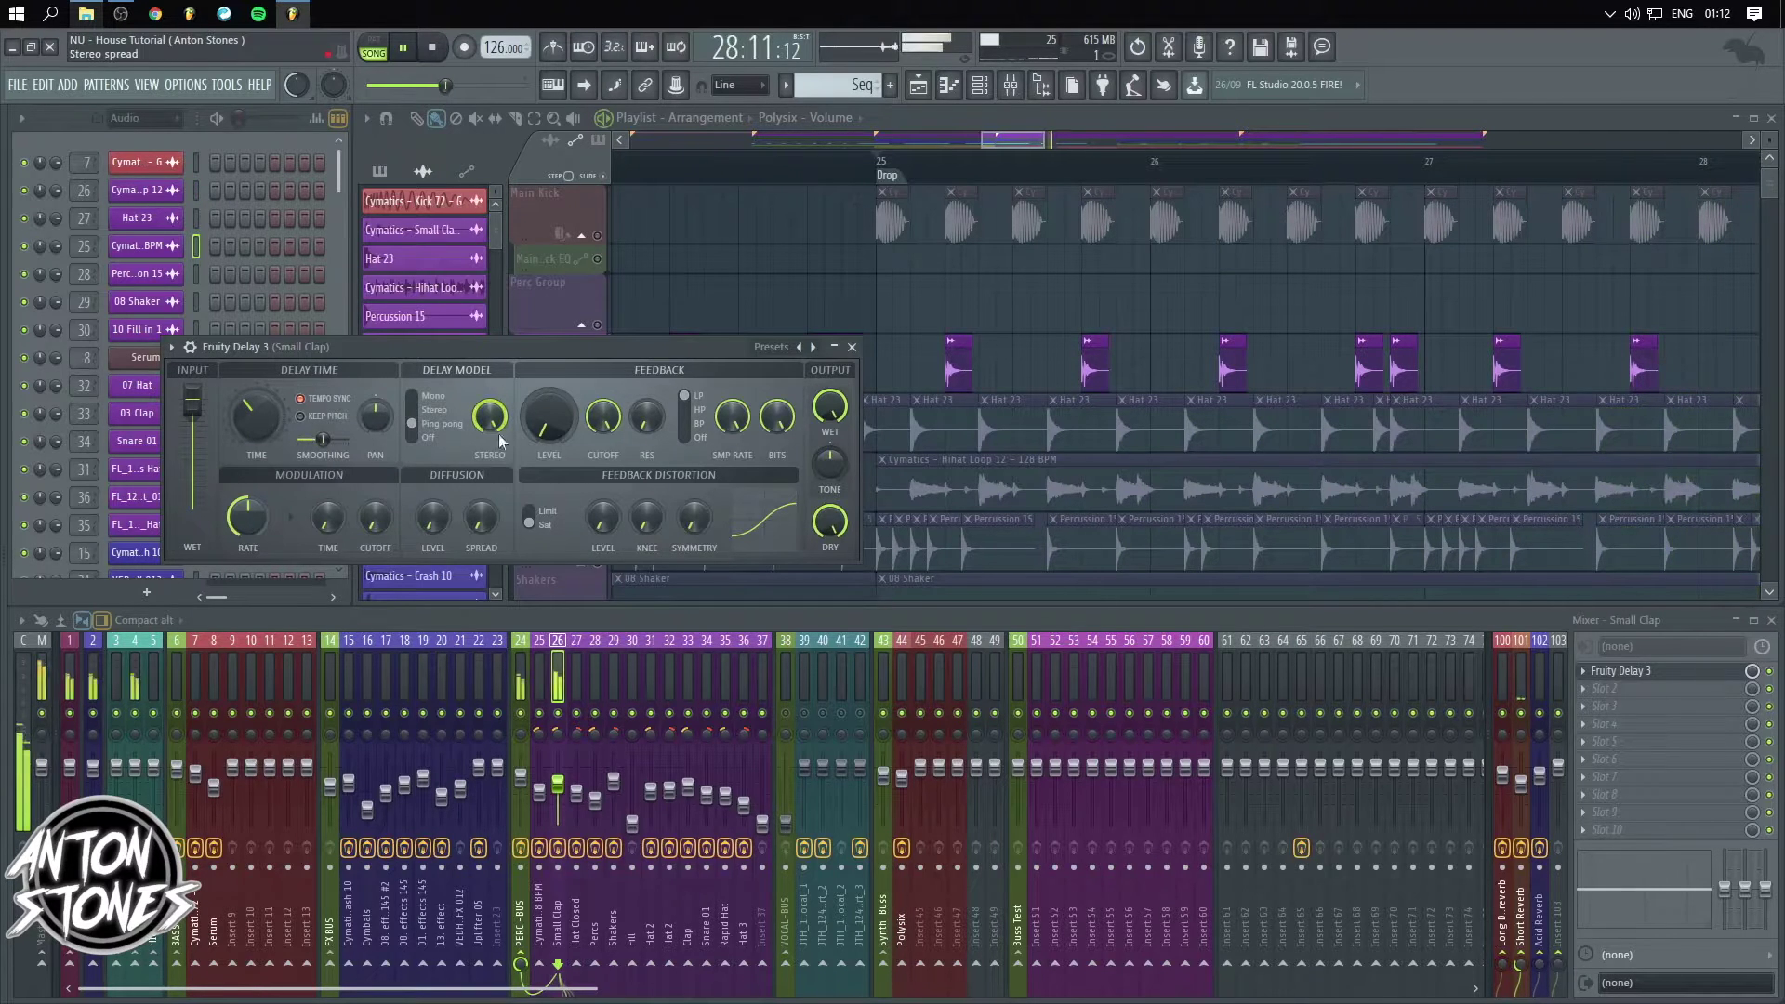
left_click_drag(549, 421, 549, 405)
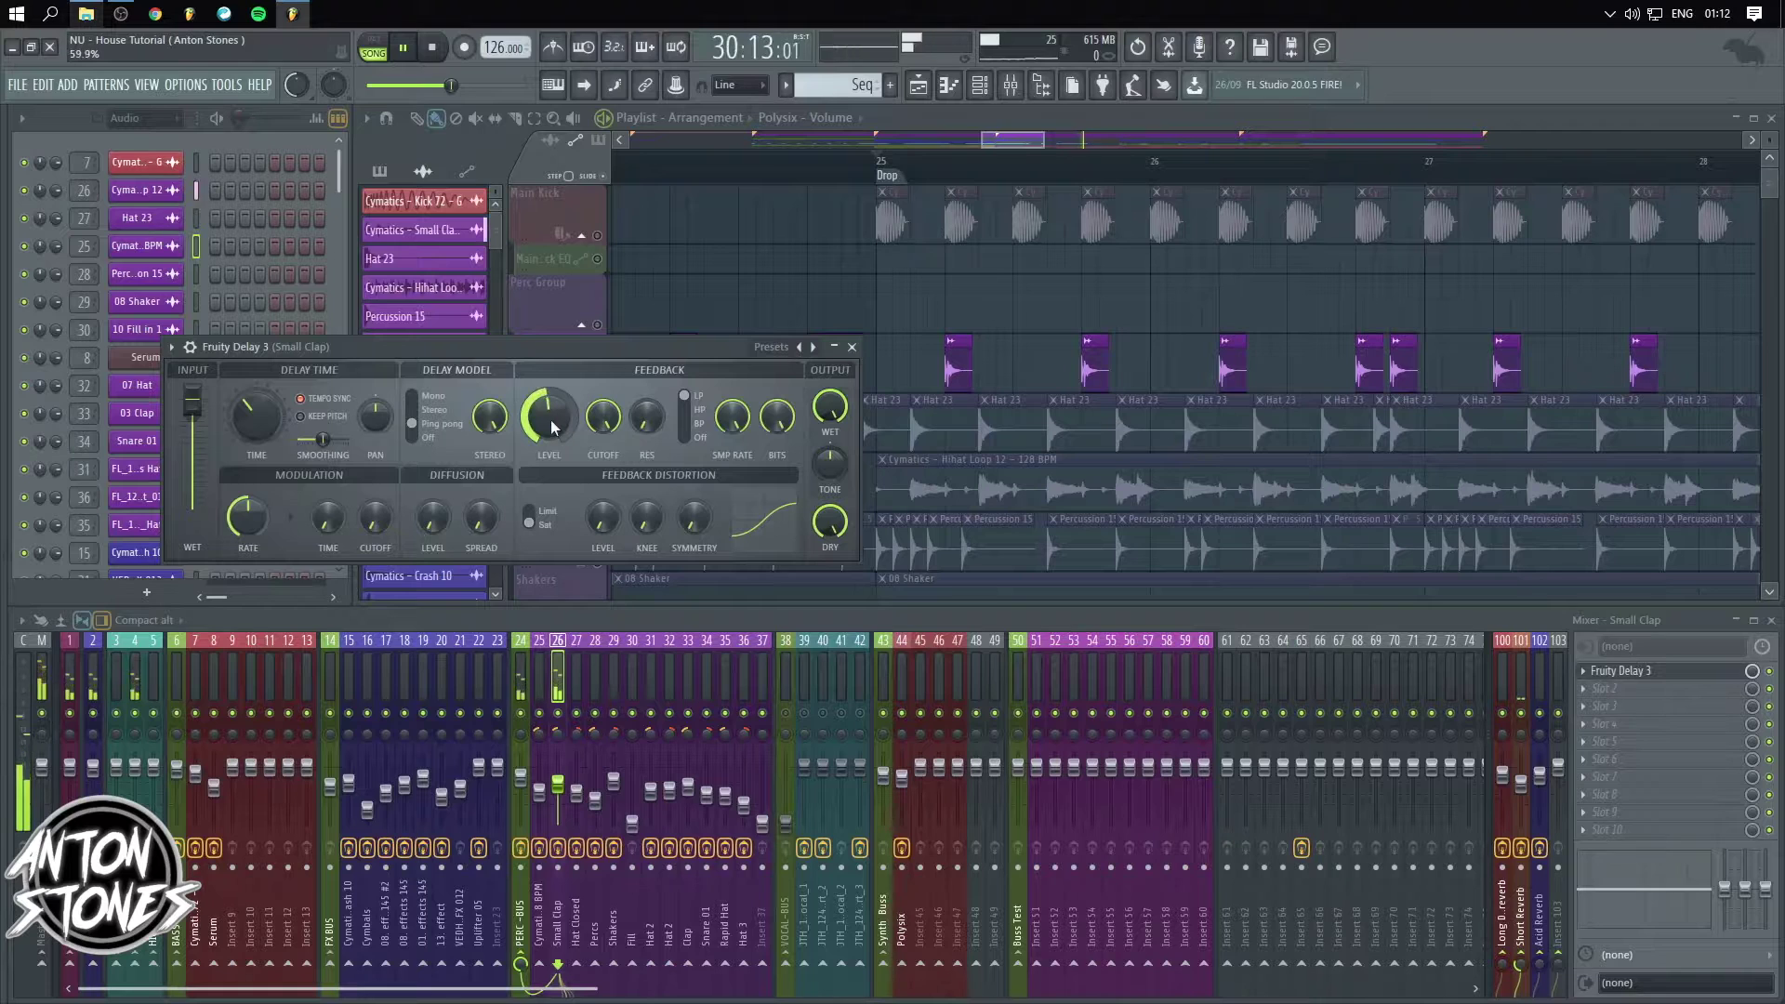
left_click_drag(603, 418, 604, 448)
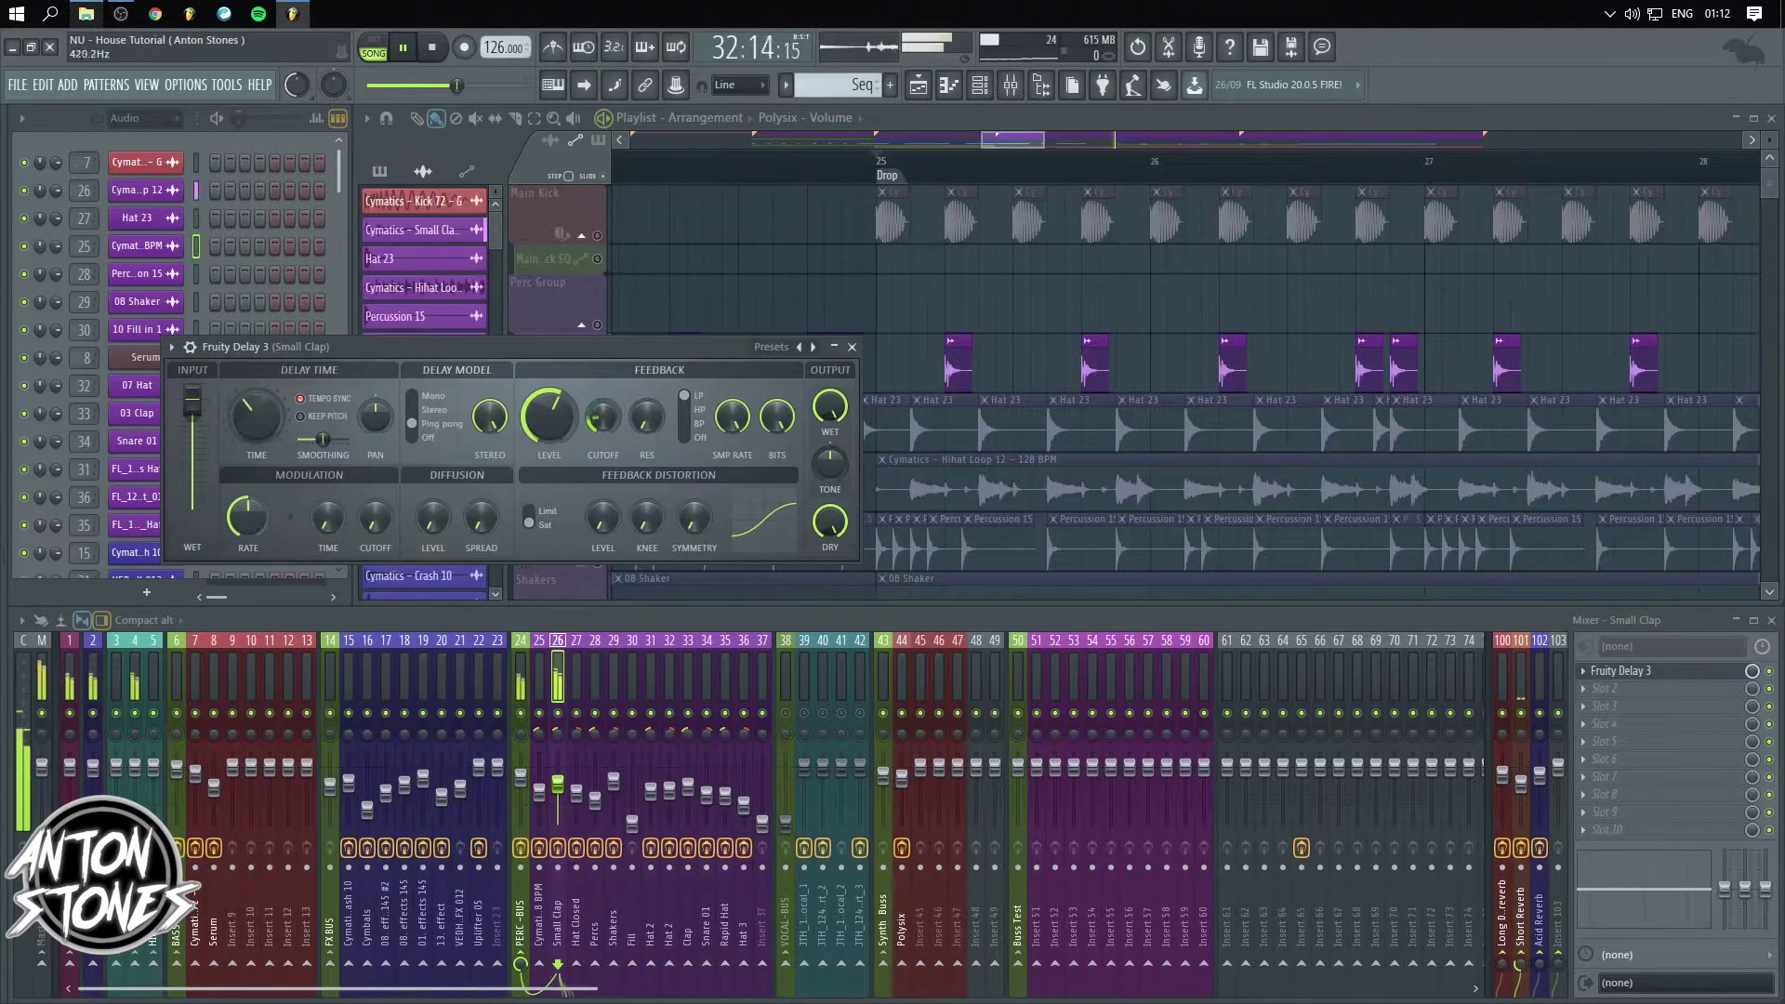
key("space")
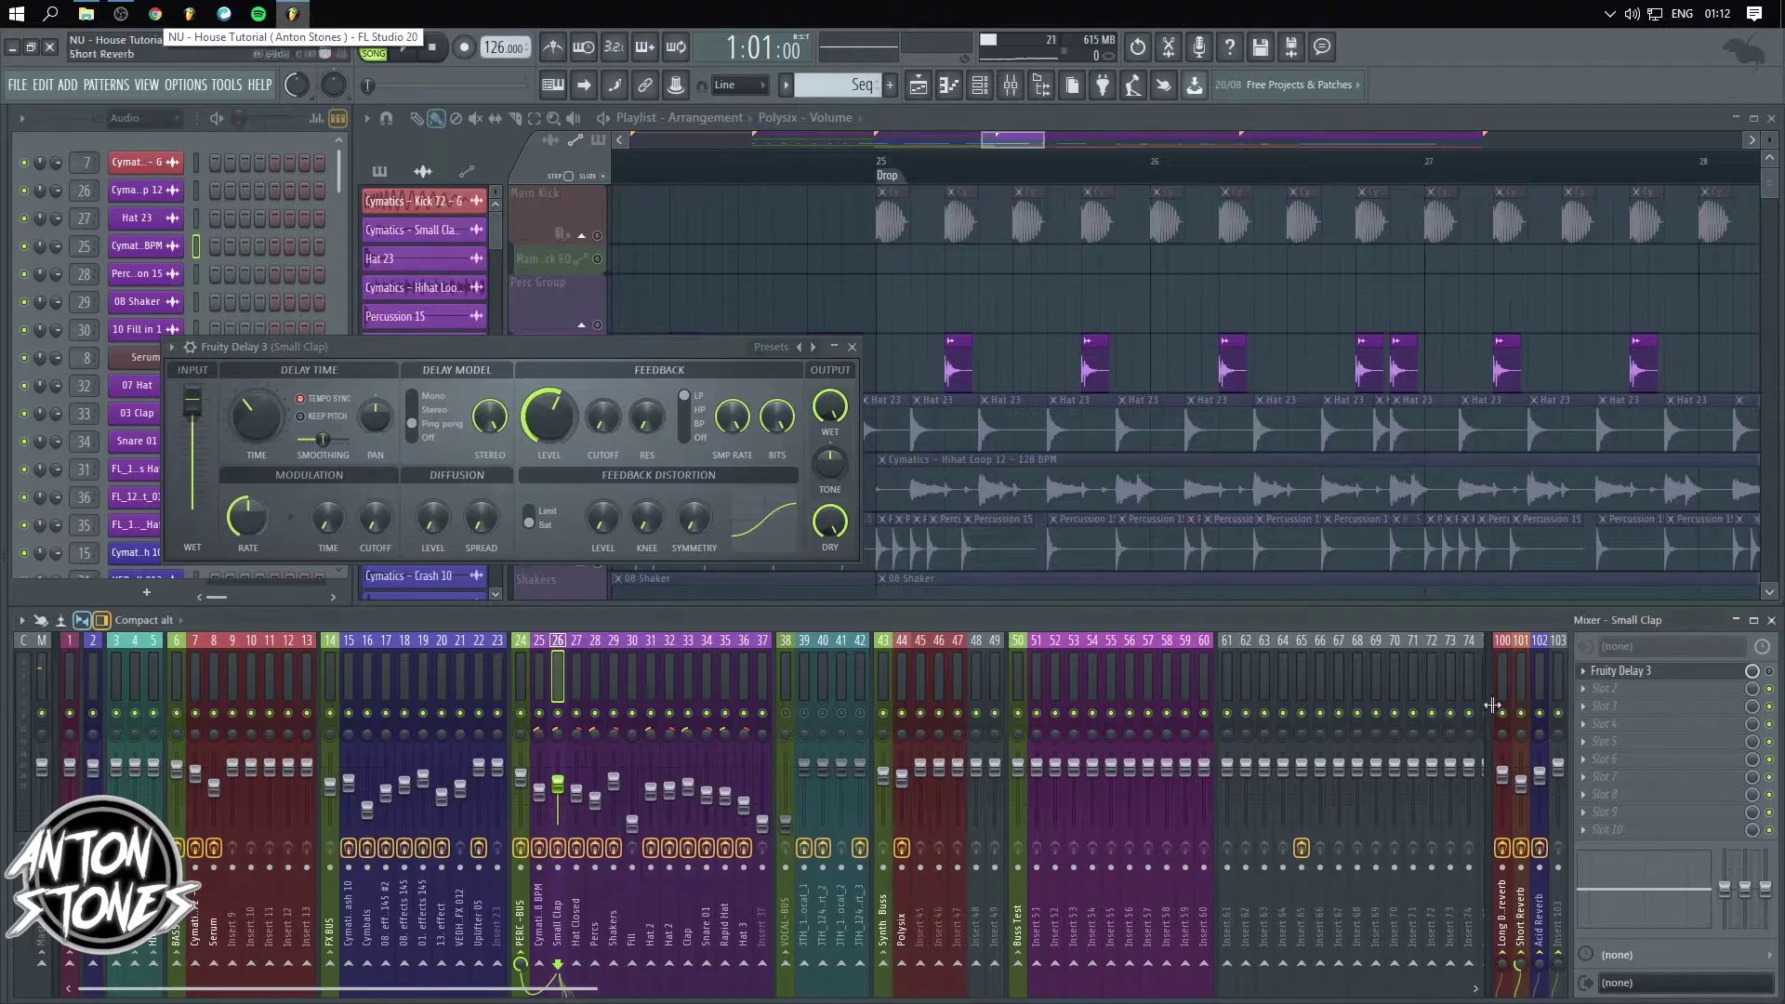
- Open Insert 65's Fruity Delay 3 in place of the clap's delay and raise its feedback level while lowering the feedback cutoff
left_click(1300, 683)
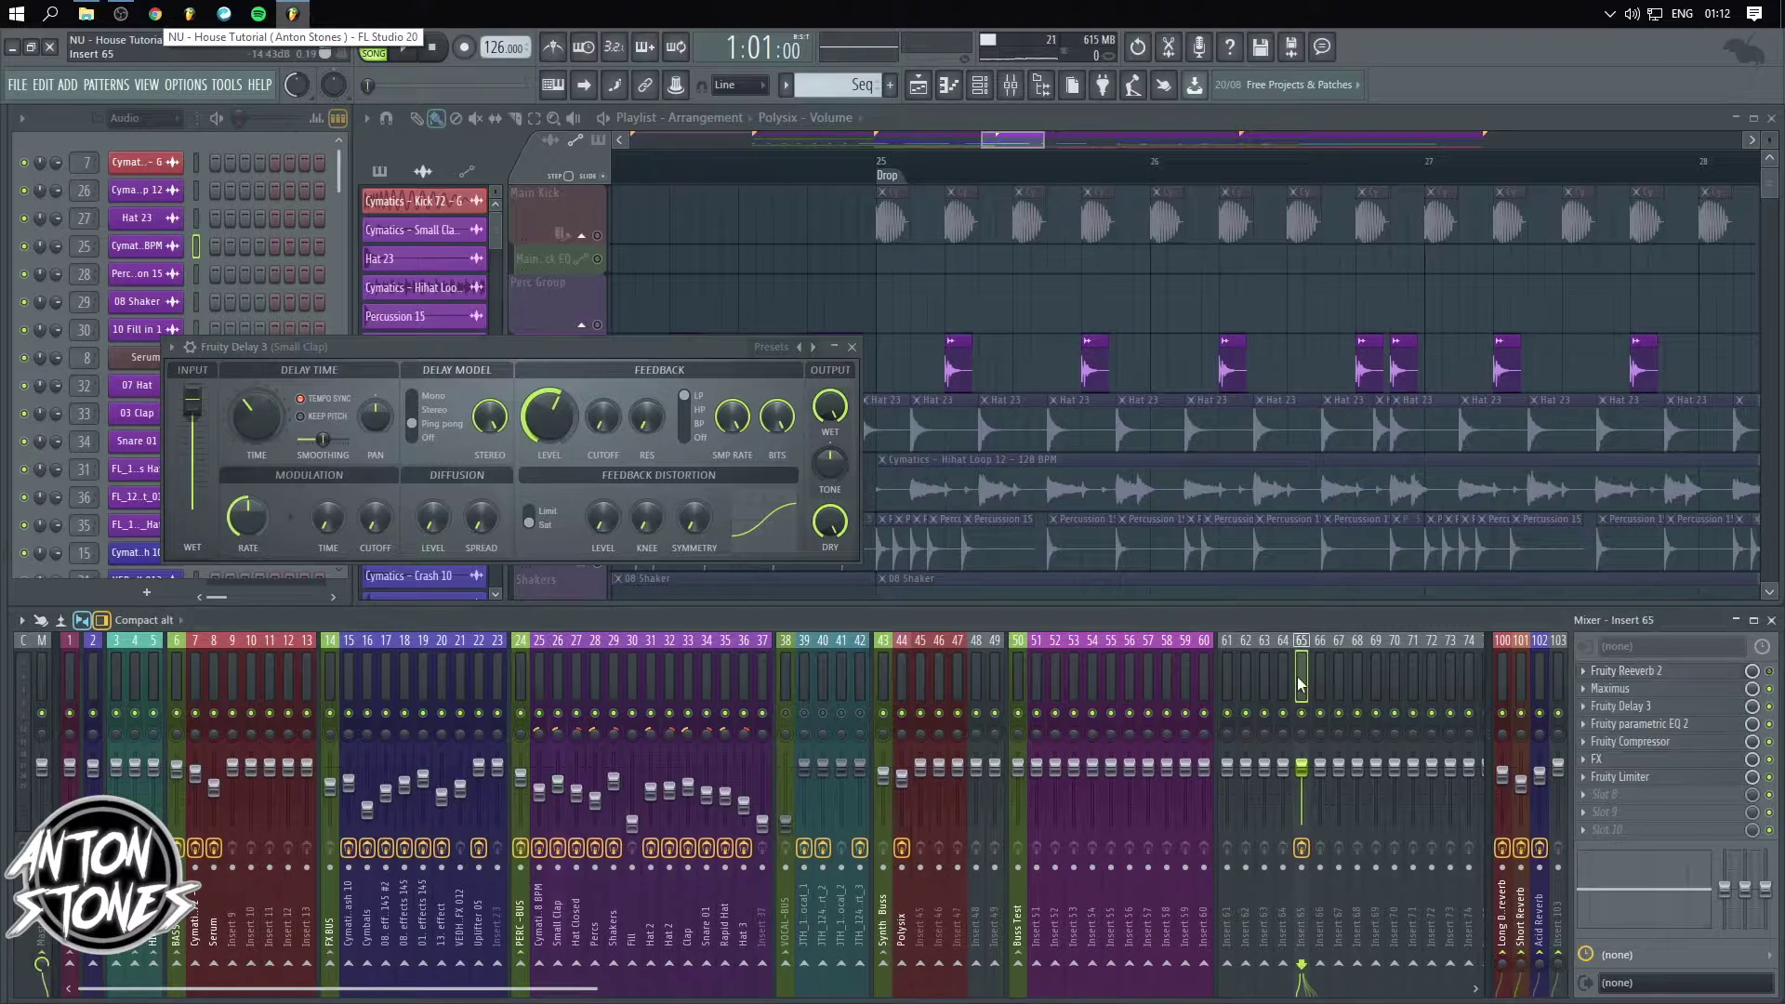
left_click(1651, 711)
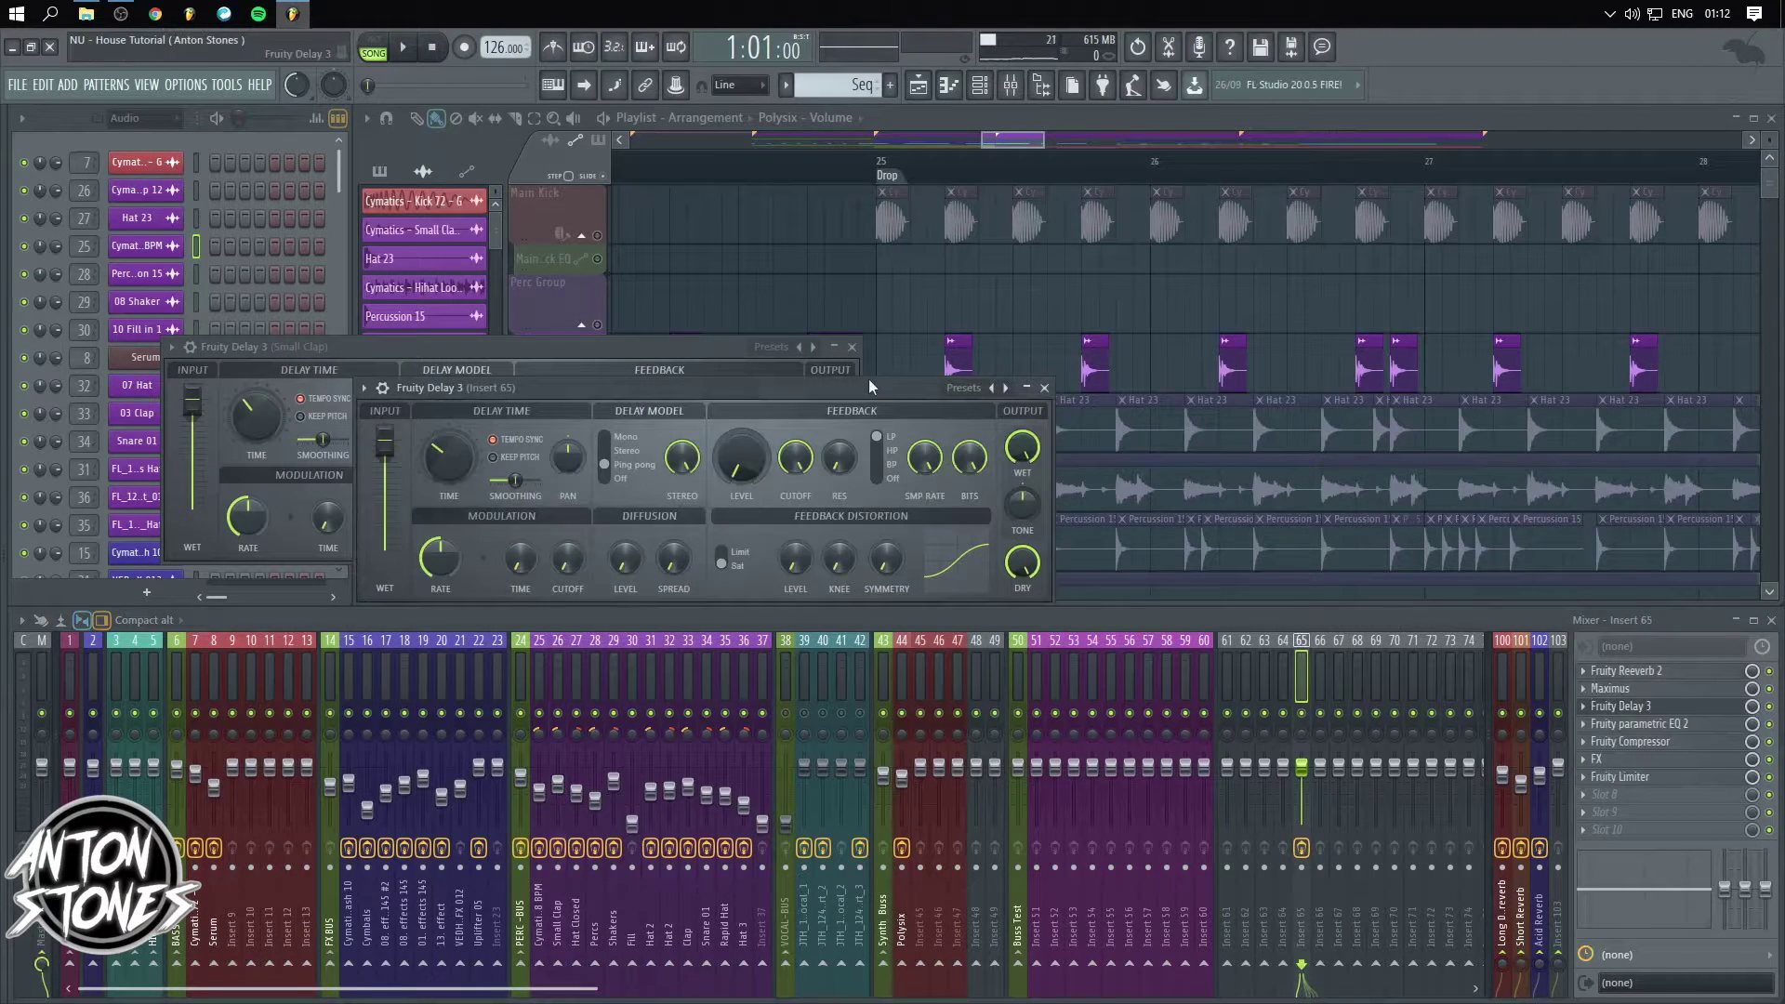
left_click(852, 347)
left_click_drag(882, 388, 946, 358)
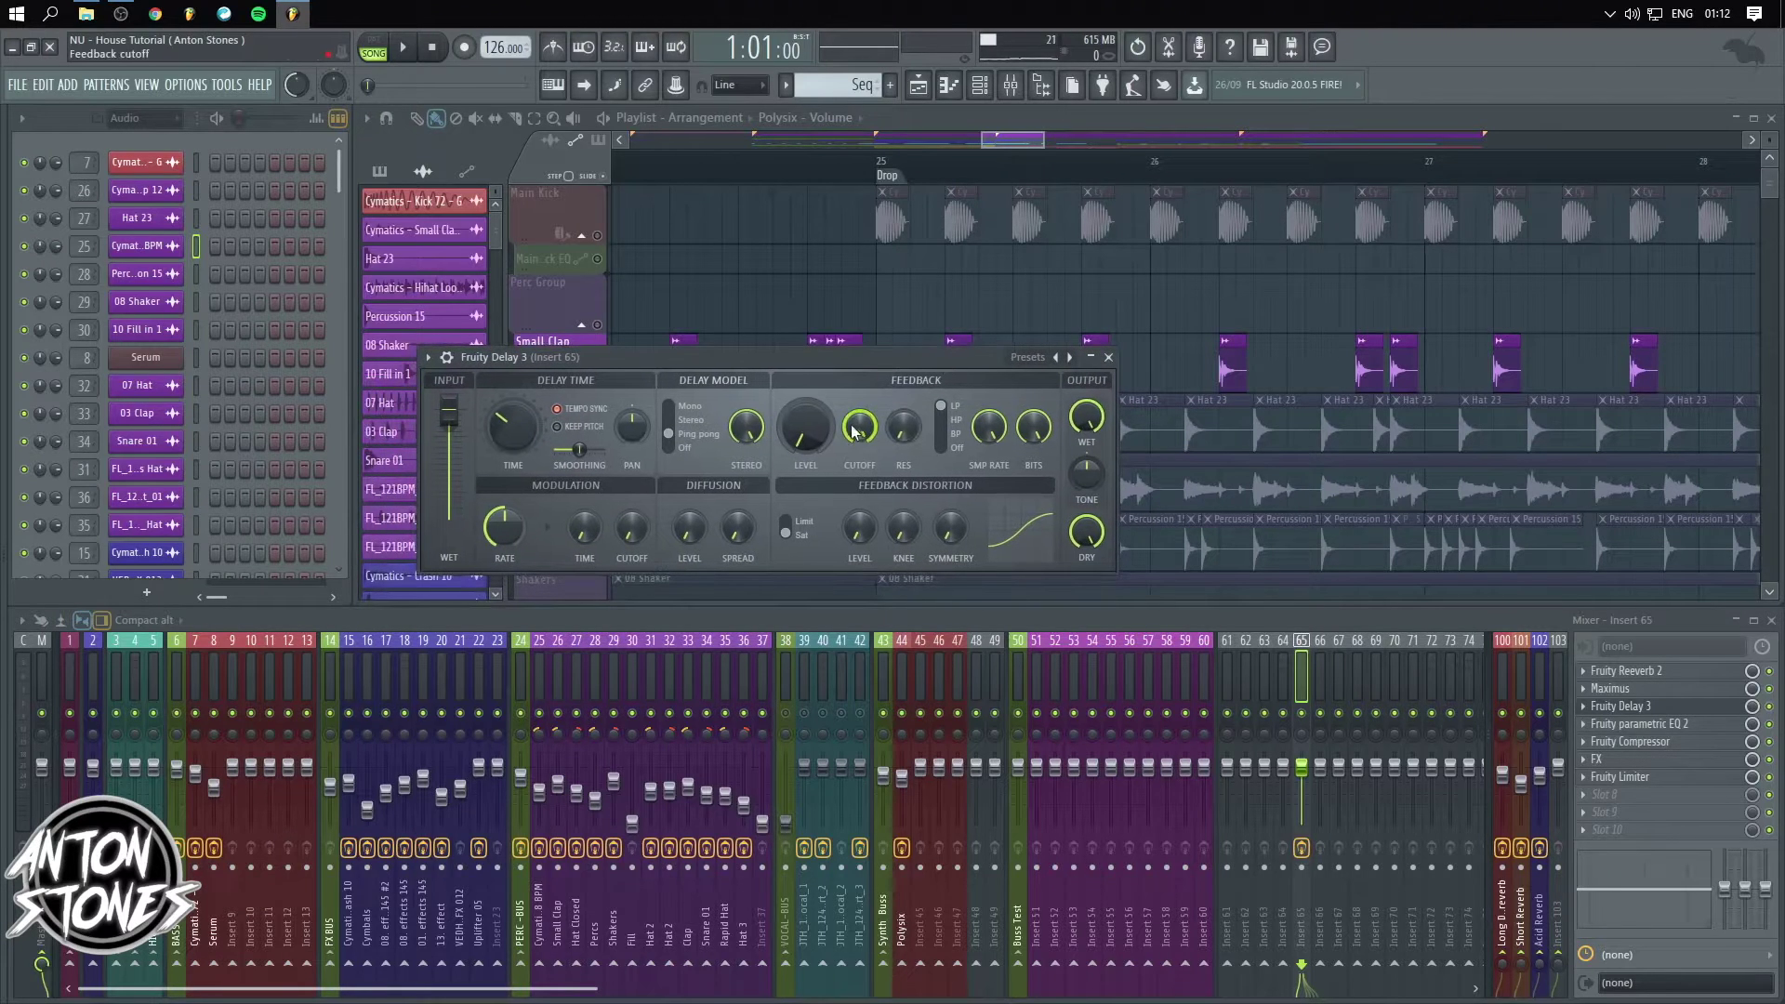
left_click_drag(848, 428, 903, 456)
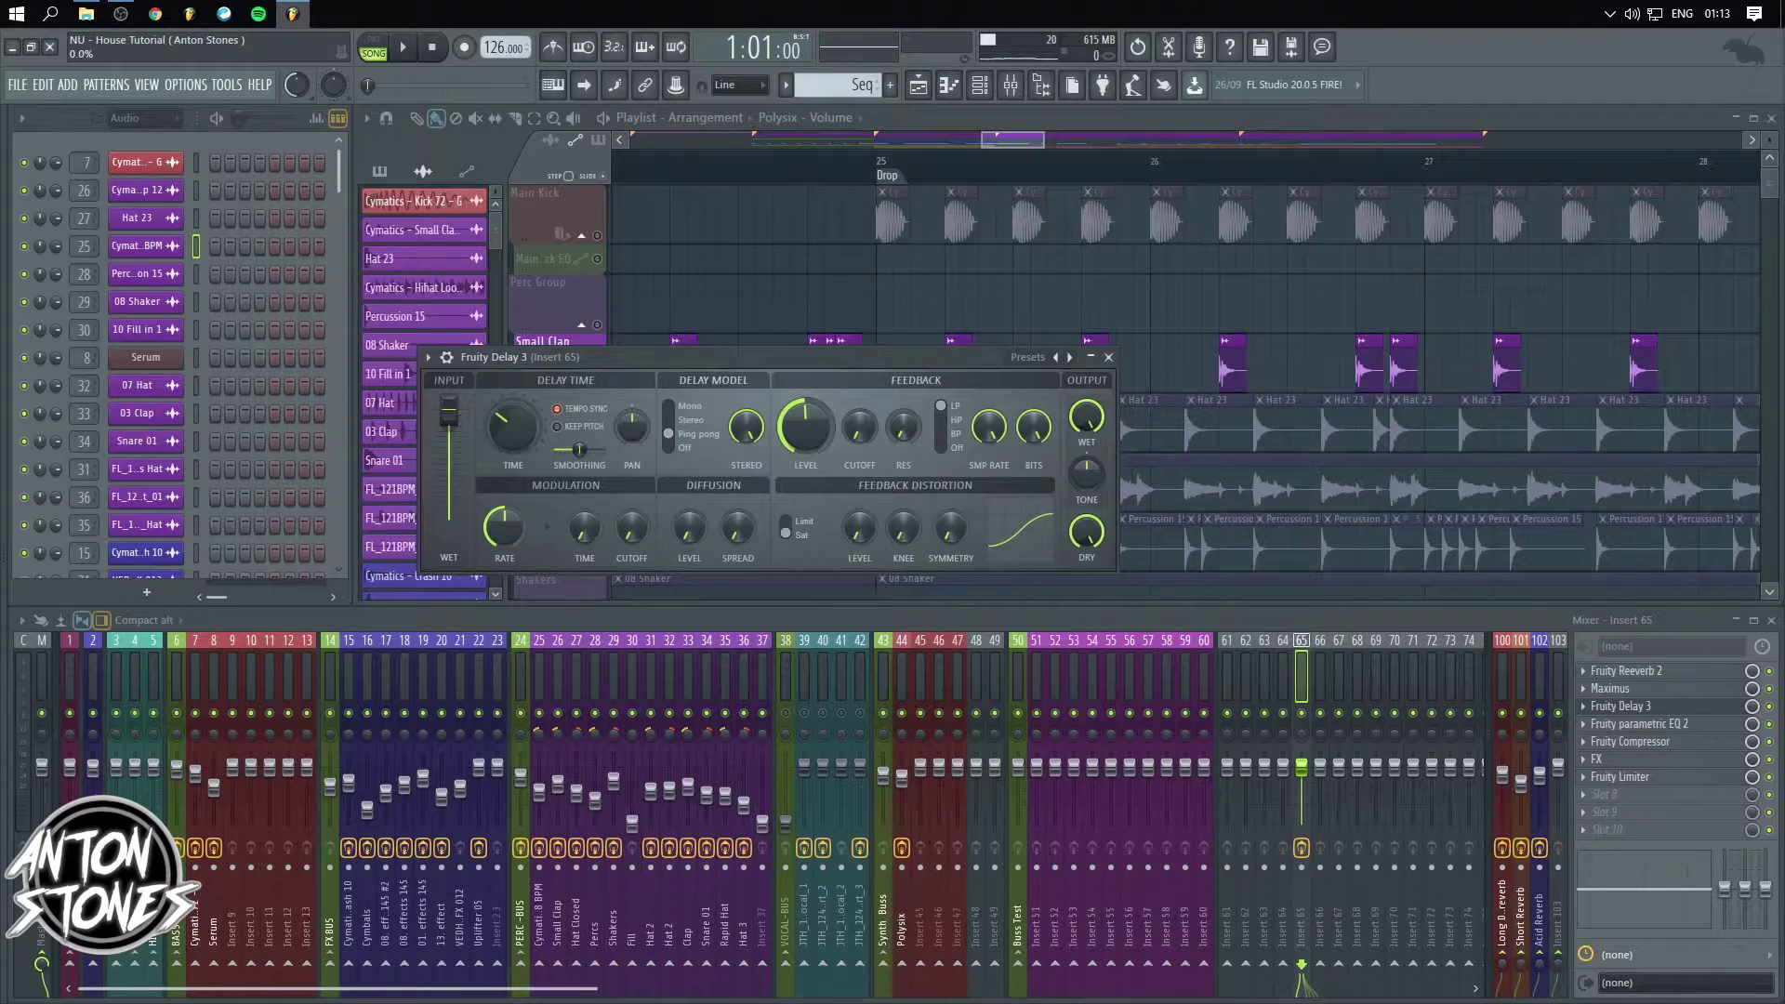
left_click_drag(861, 429, 861, 437)
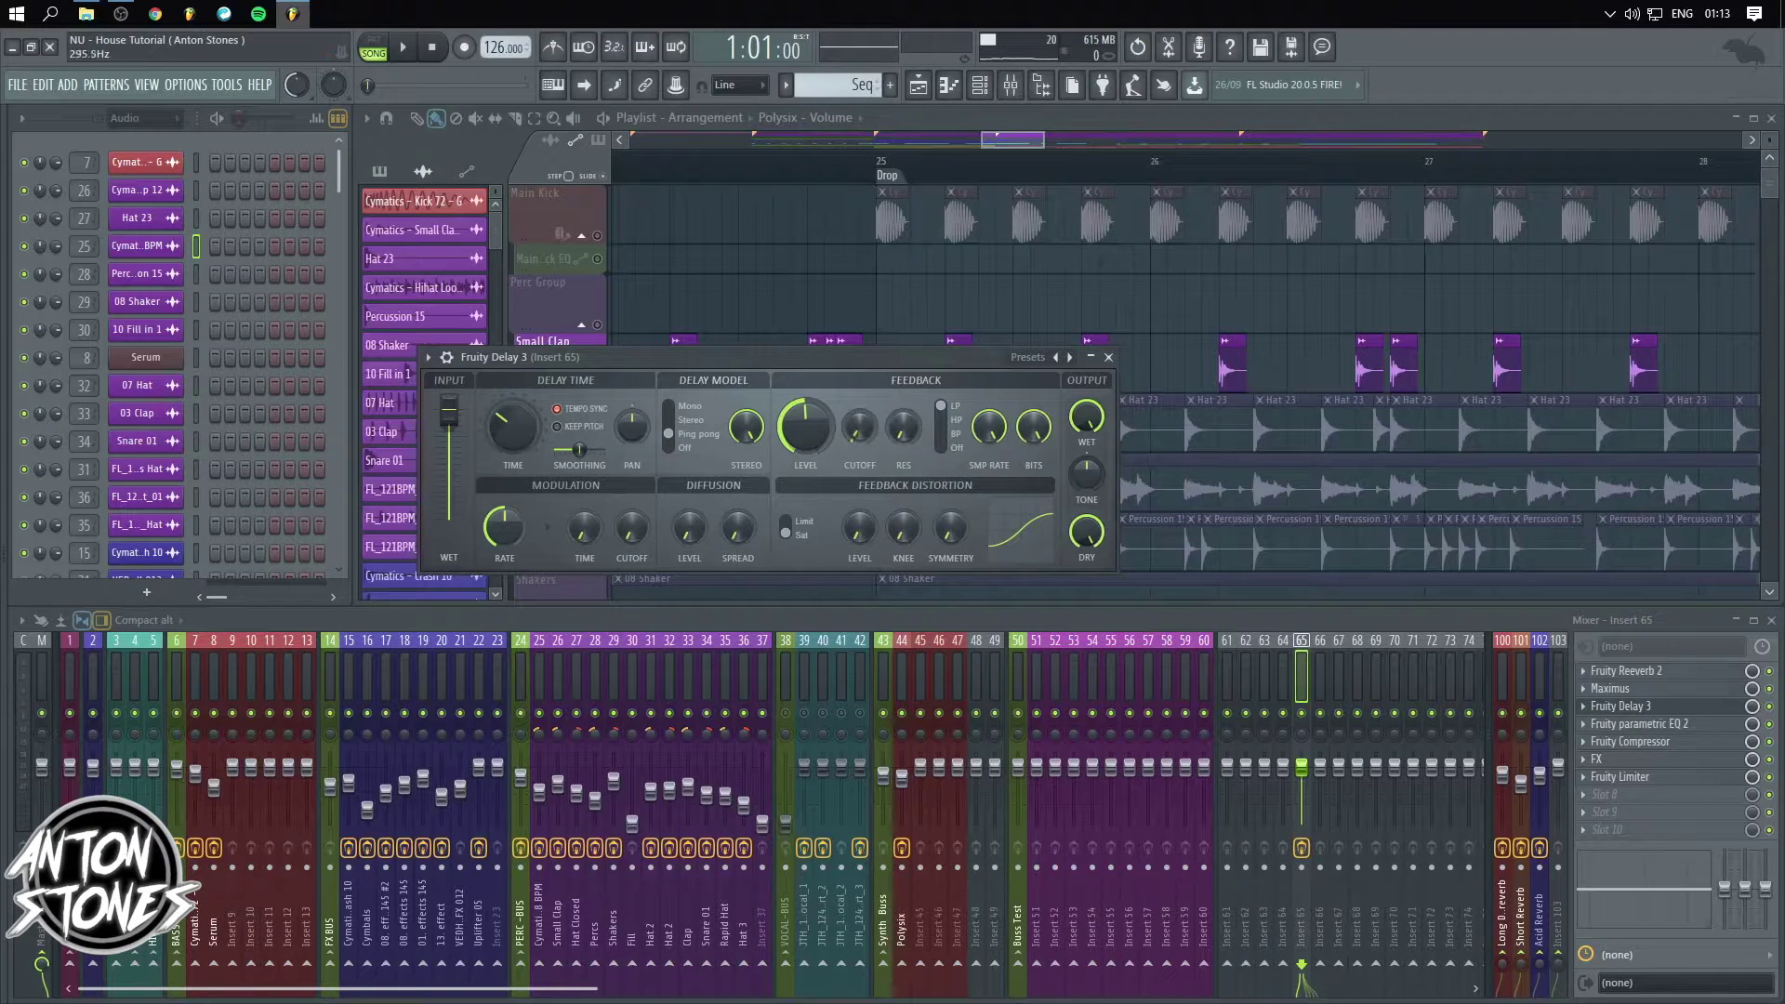
- In Insert 65's Fruity Parametric EQ 2, lower band 2 slightly, turn band 1 into a low-pass filter in the bass range, and close the EQ
left_click(1685, 724)
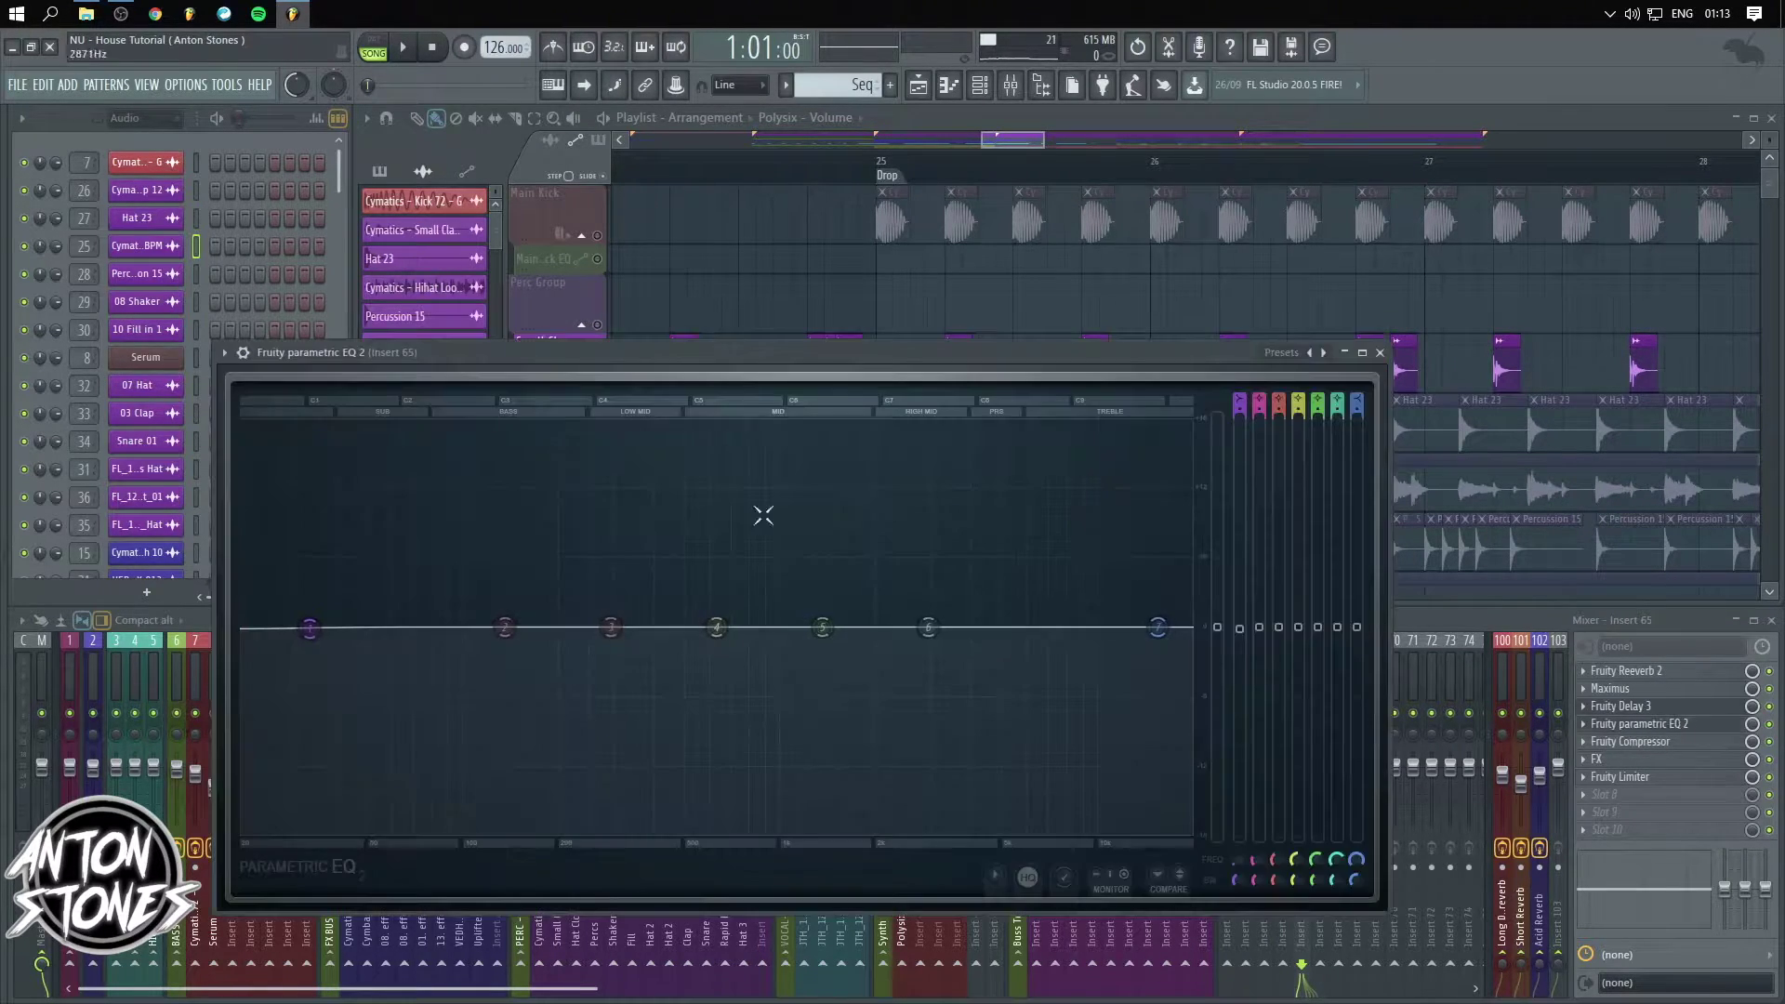
left_click_drag(514, 626, 495, 669)
right_click(312, 630)
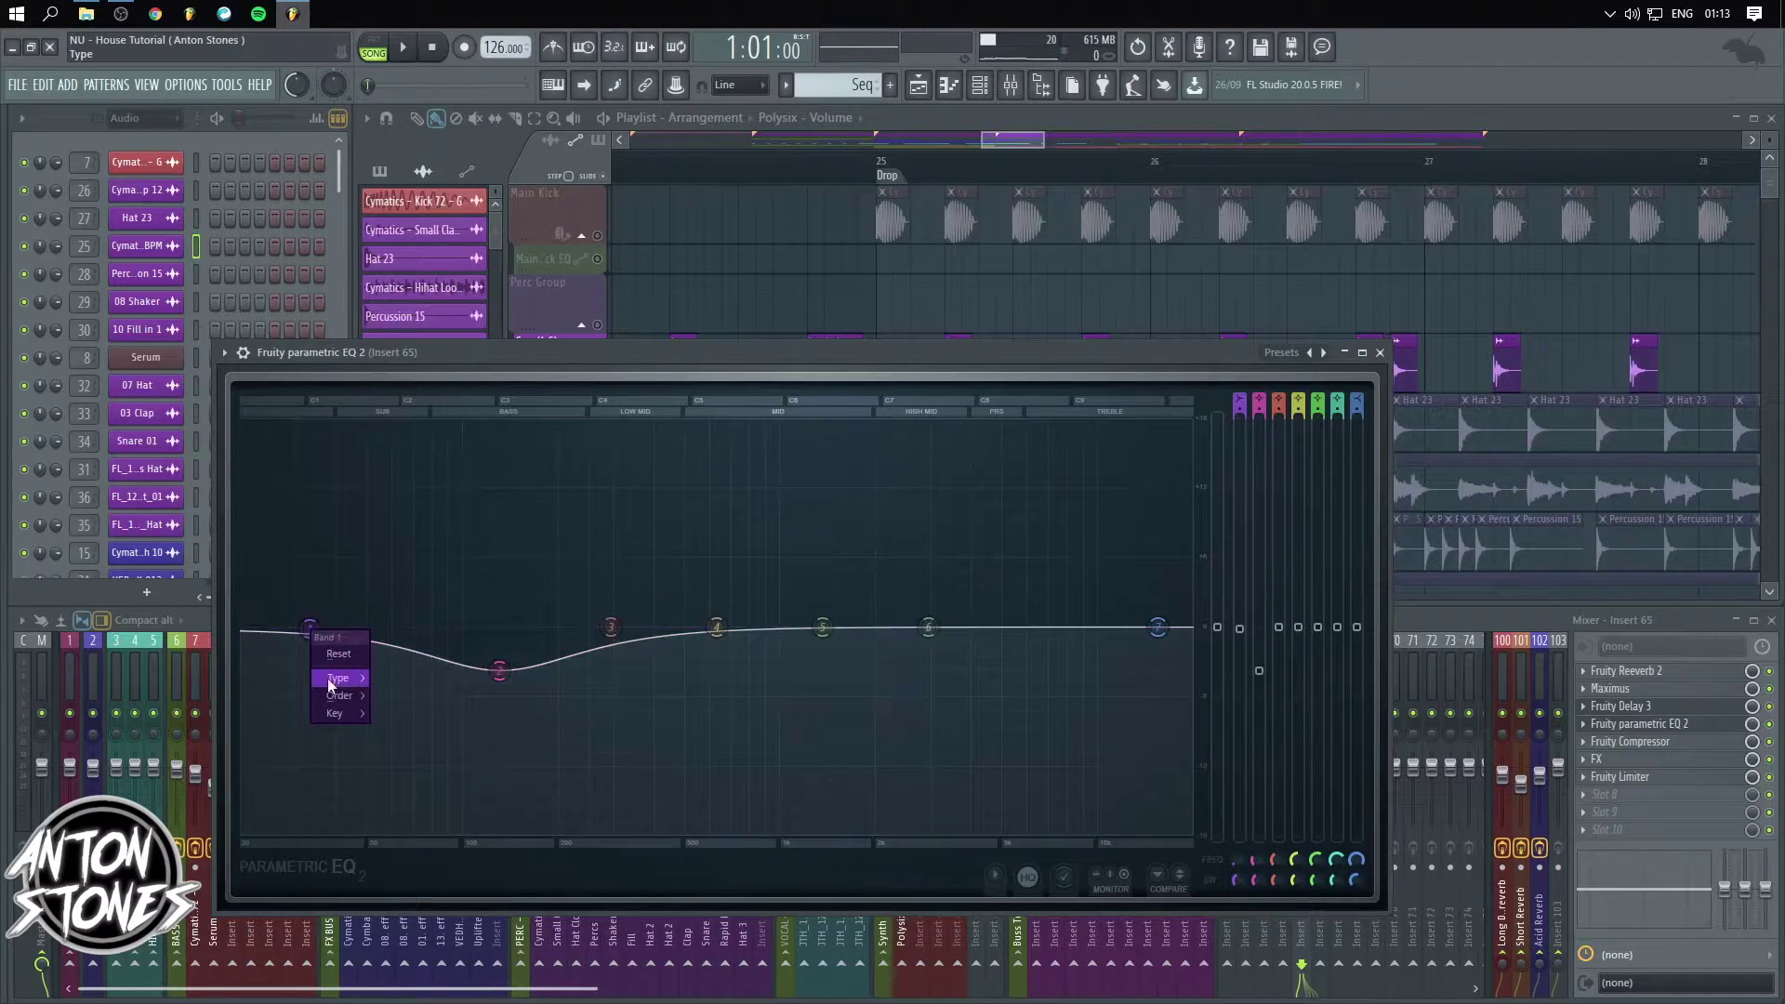
mouse_move(344, 678)
left_click(427, 704)
left_click_drag(310, 626, 472, 642)
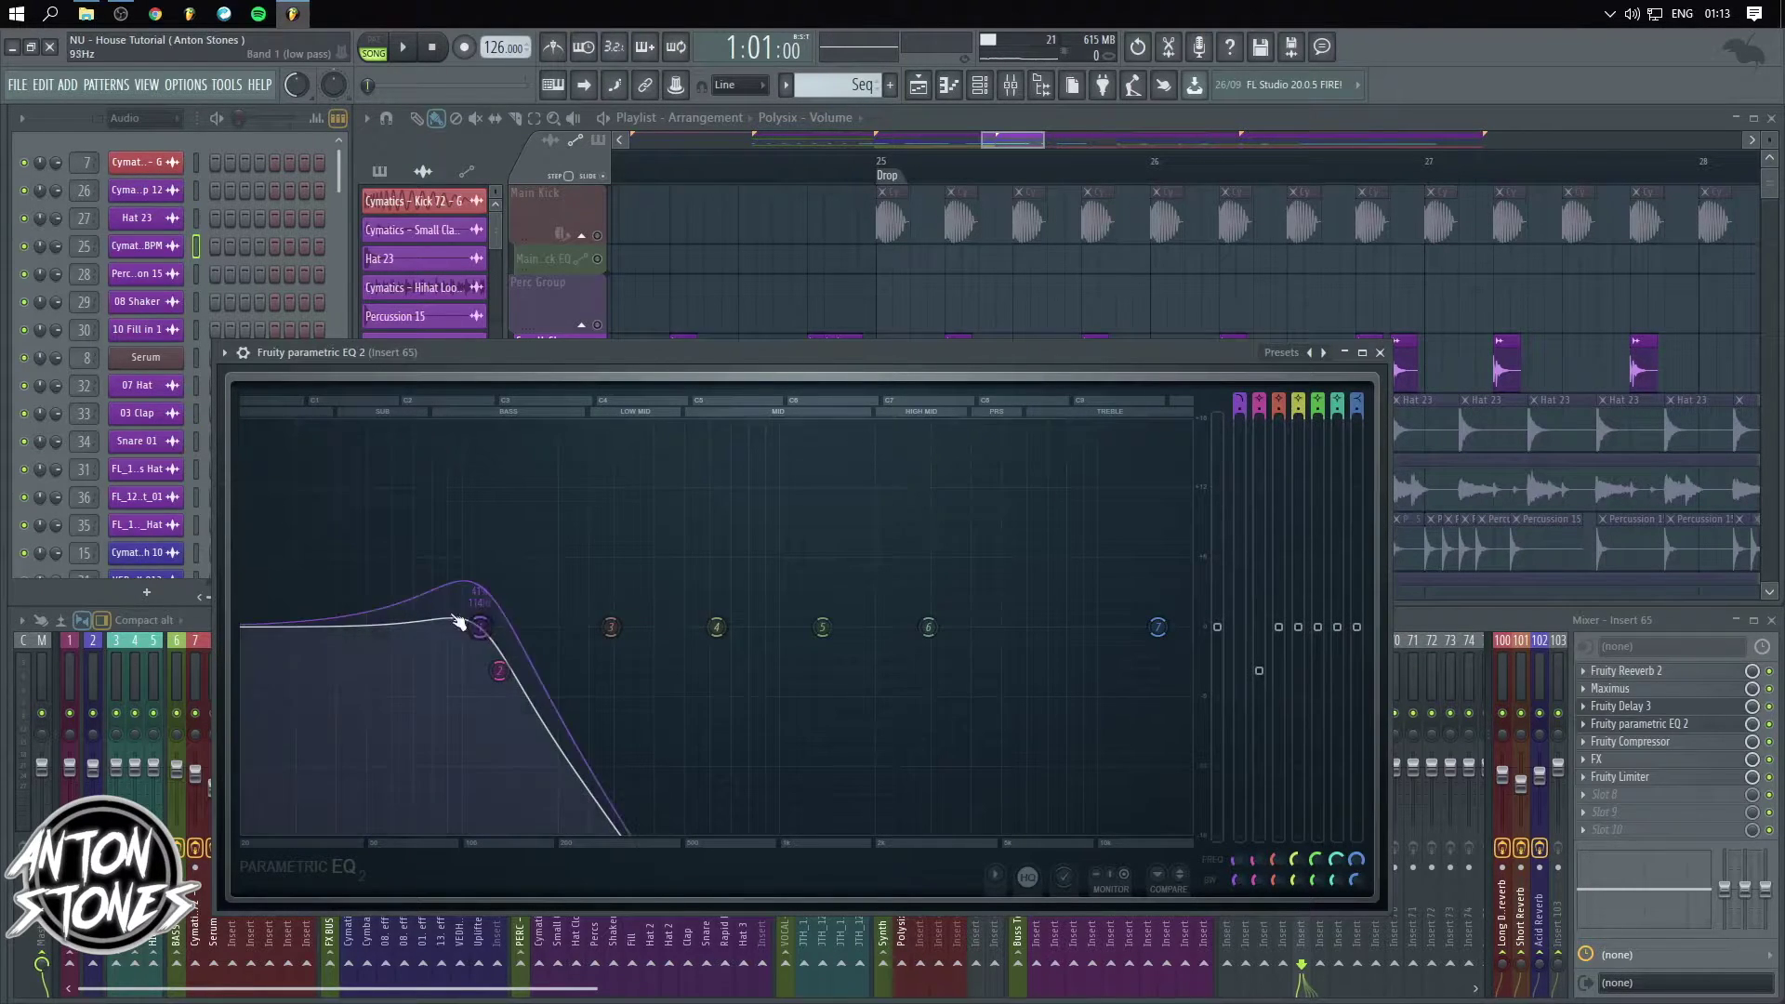
left_click(1380, 352)
- Try the delay's feedback filter modes HP, BP and Off, and return the filter to LP
left_click_drag(903, 430, 902, 429)
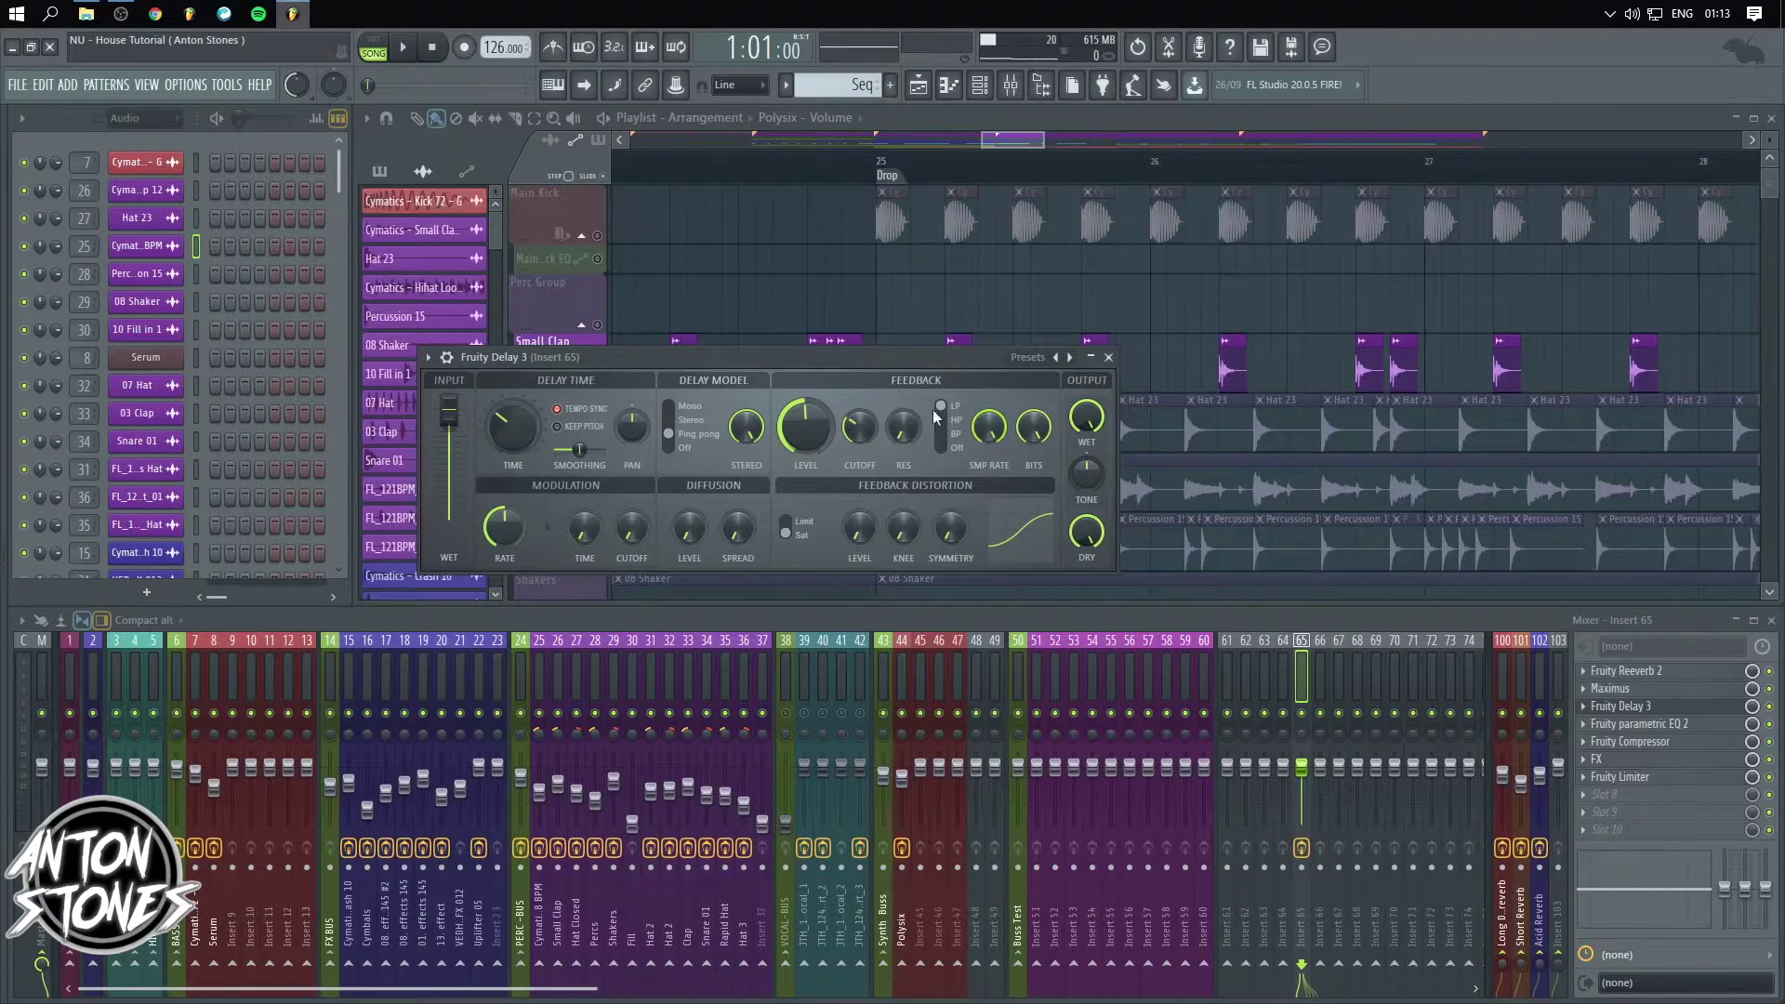
left_click_drag(944, 410, 952, 430)
left_click(945, 436)
left_click(945, 448)
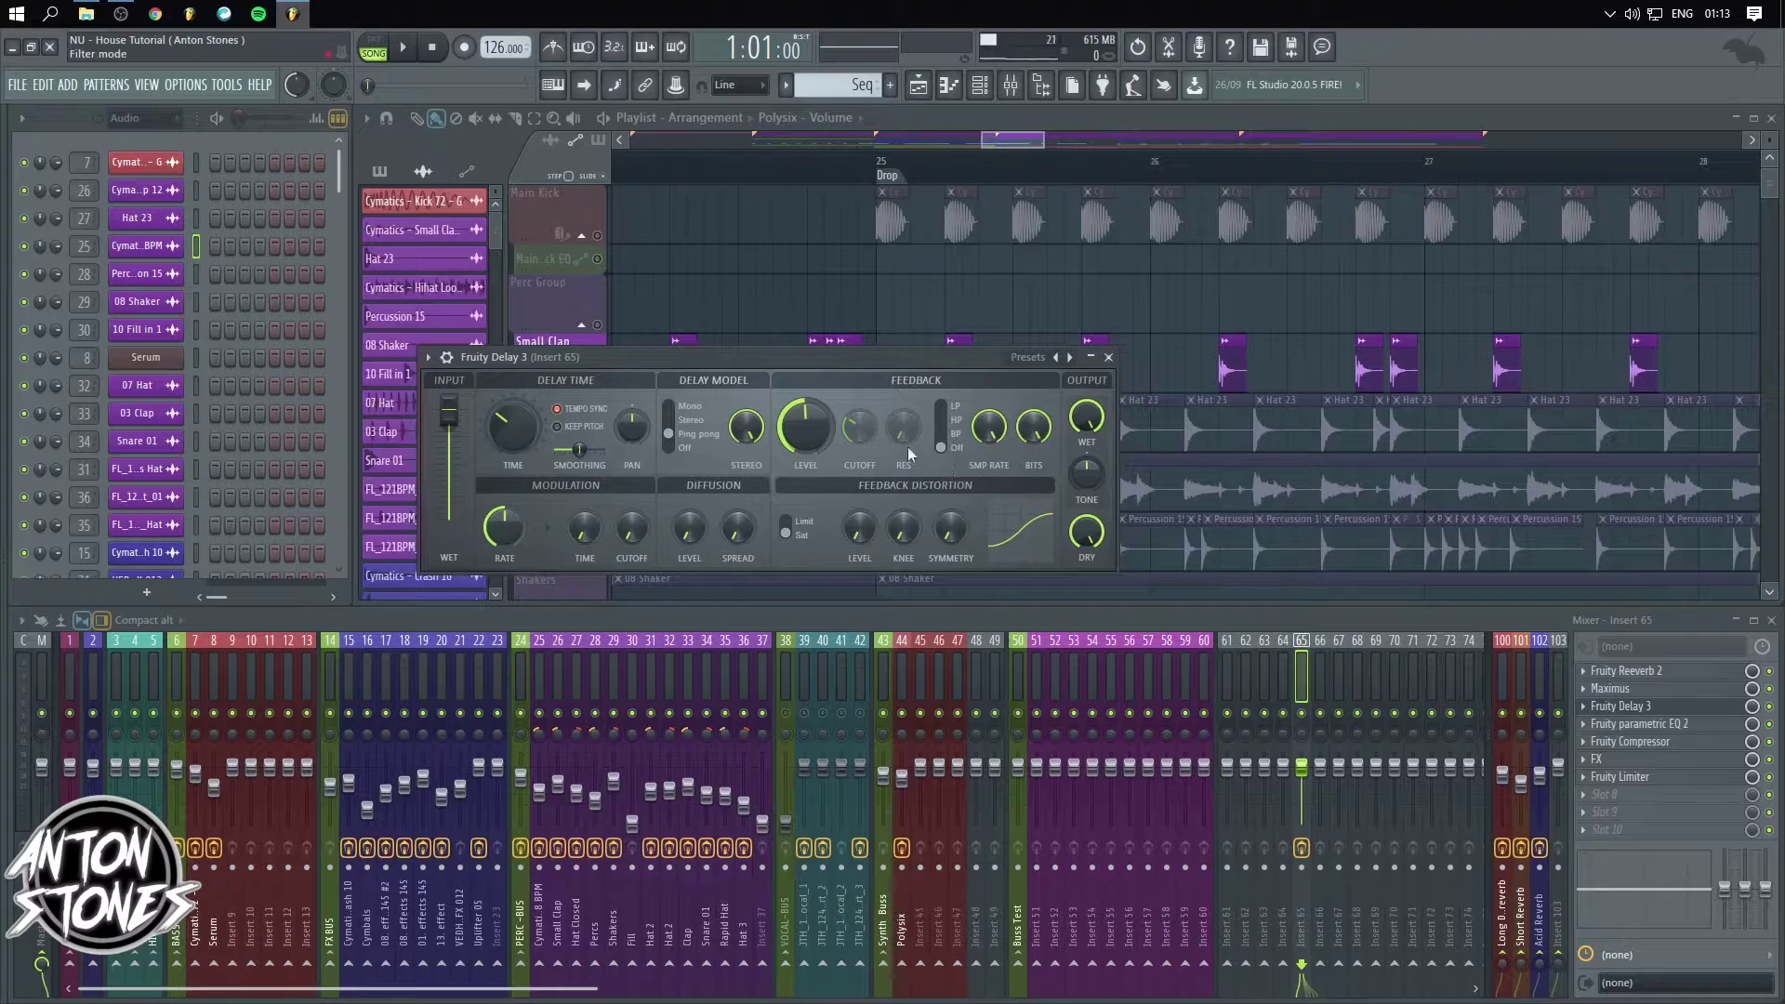
left_click(945, 406)
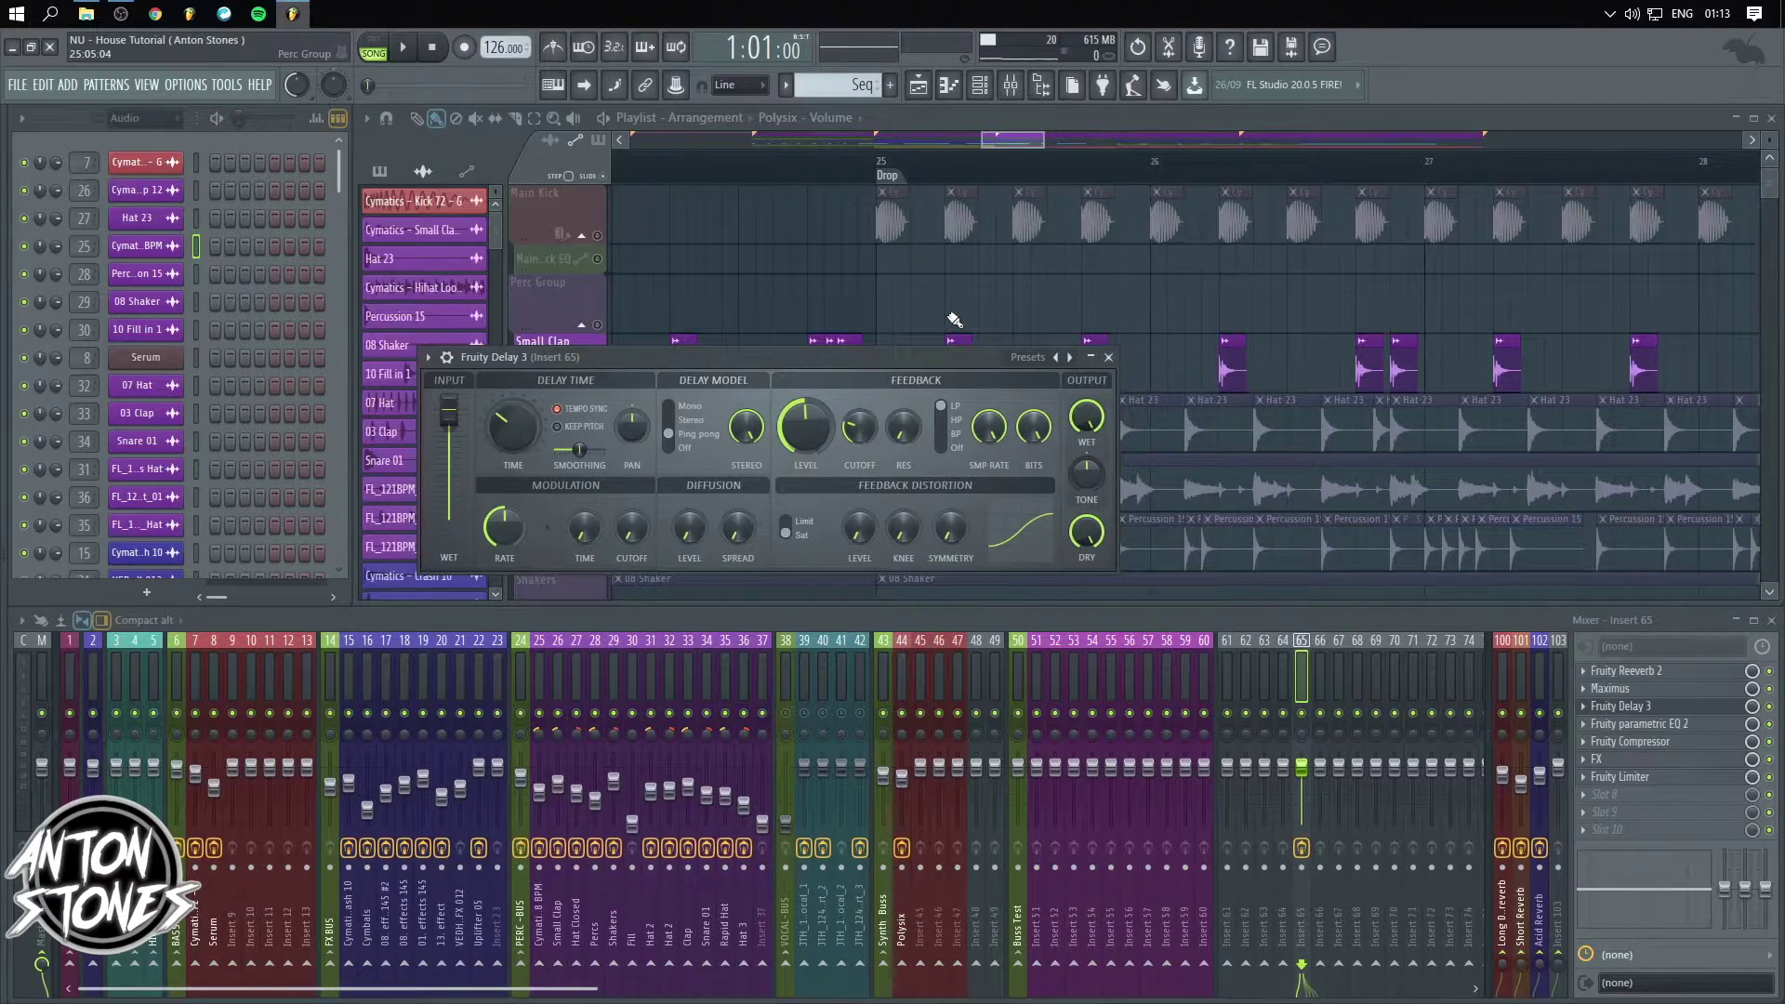
- Try different feedback sample rate settings on Insert 65's delay, finishing with the rate turned up
left_click_drag(934, 361, 871, 391)
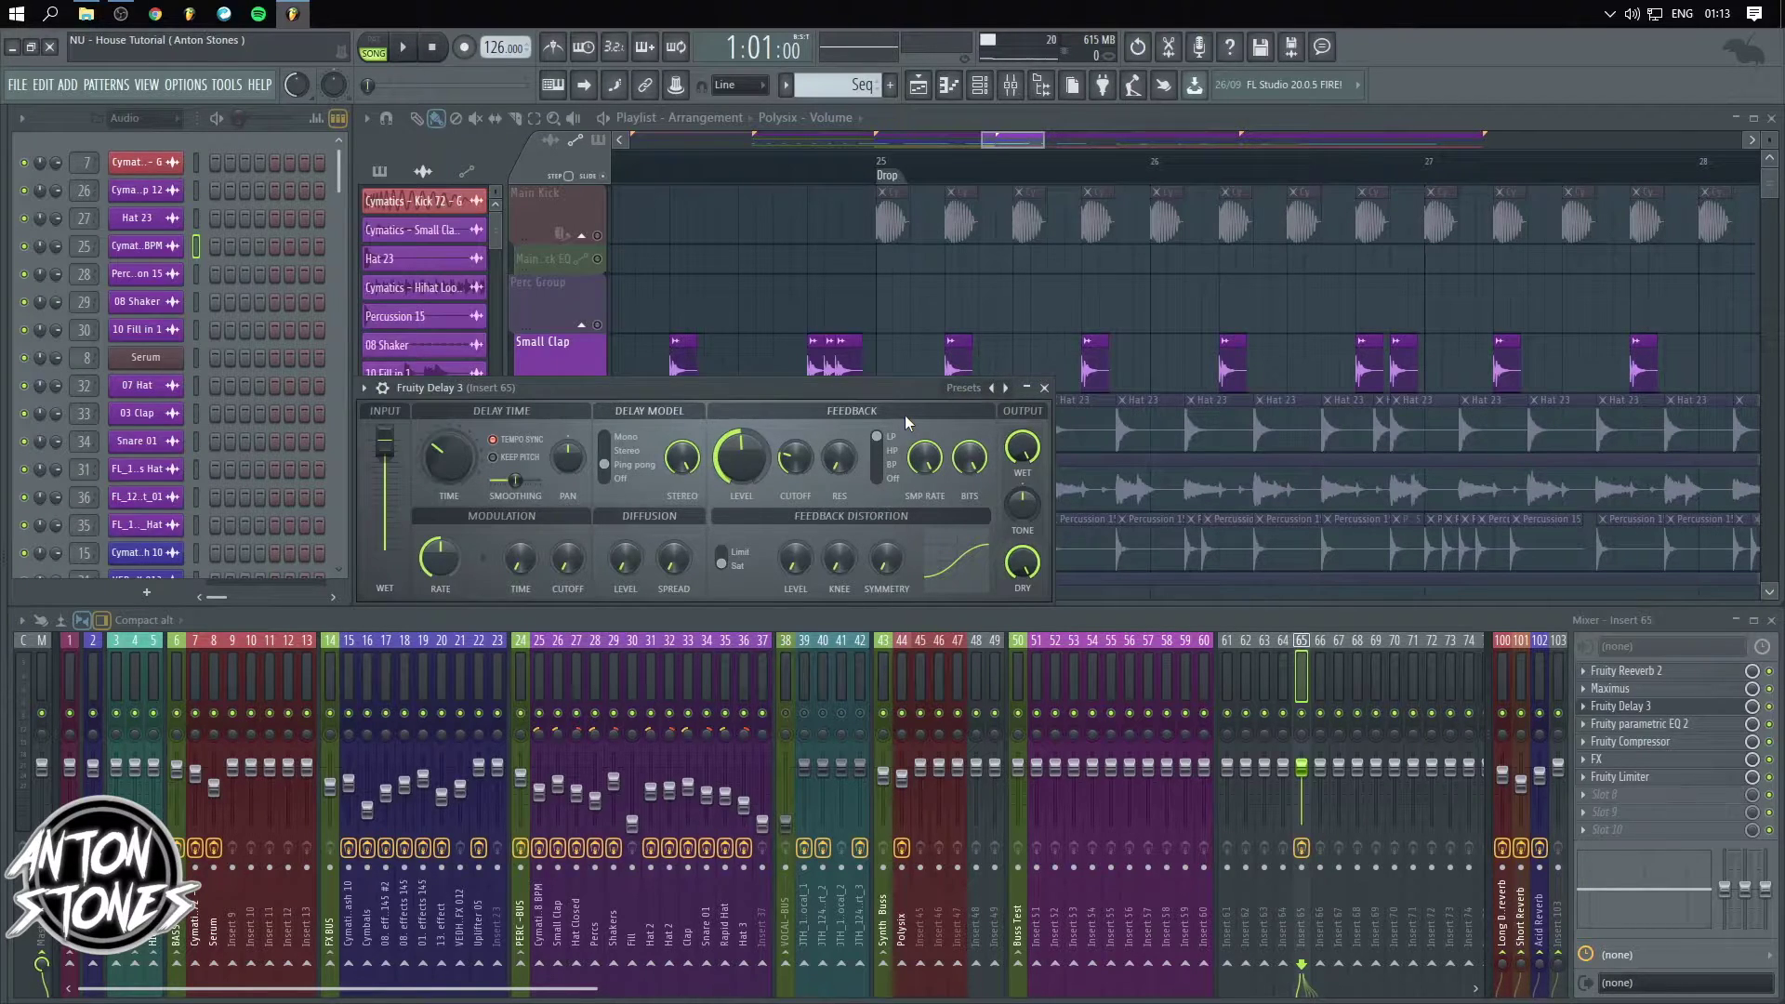
left_click_drag(925, 456, 925, 437)
left_click_drag(925, 457, 925, 491)
left_click_drag(926, 458, 925, 409)
- Load the Default preset in Insert 65's Fruity Delay 3 and turn the feedback bits up to maximum
left_click(963, 388)
left_click(1000, 437)
left_click_drag(969, 457, 968, 401)
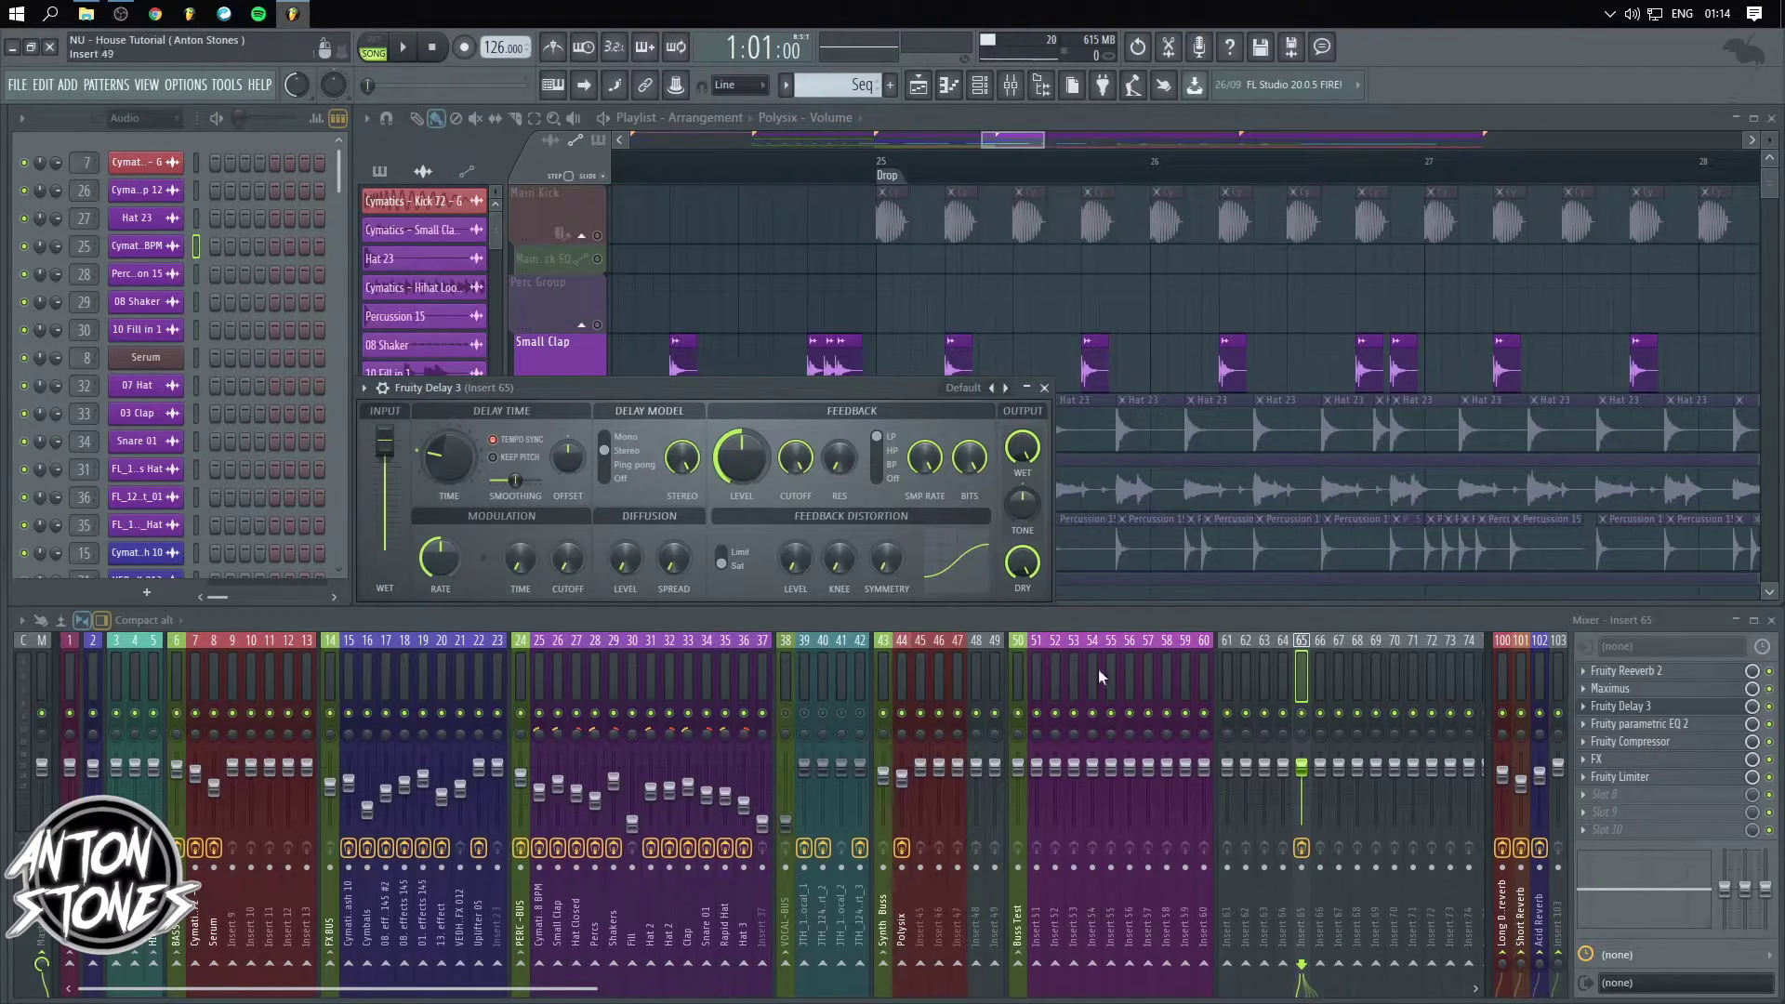
- Find Edison among all effect plugins and load it into the first slot of mixer track Insert 62
left_click(1246, 677)
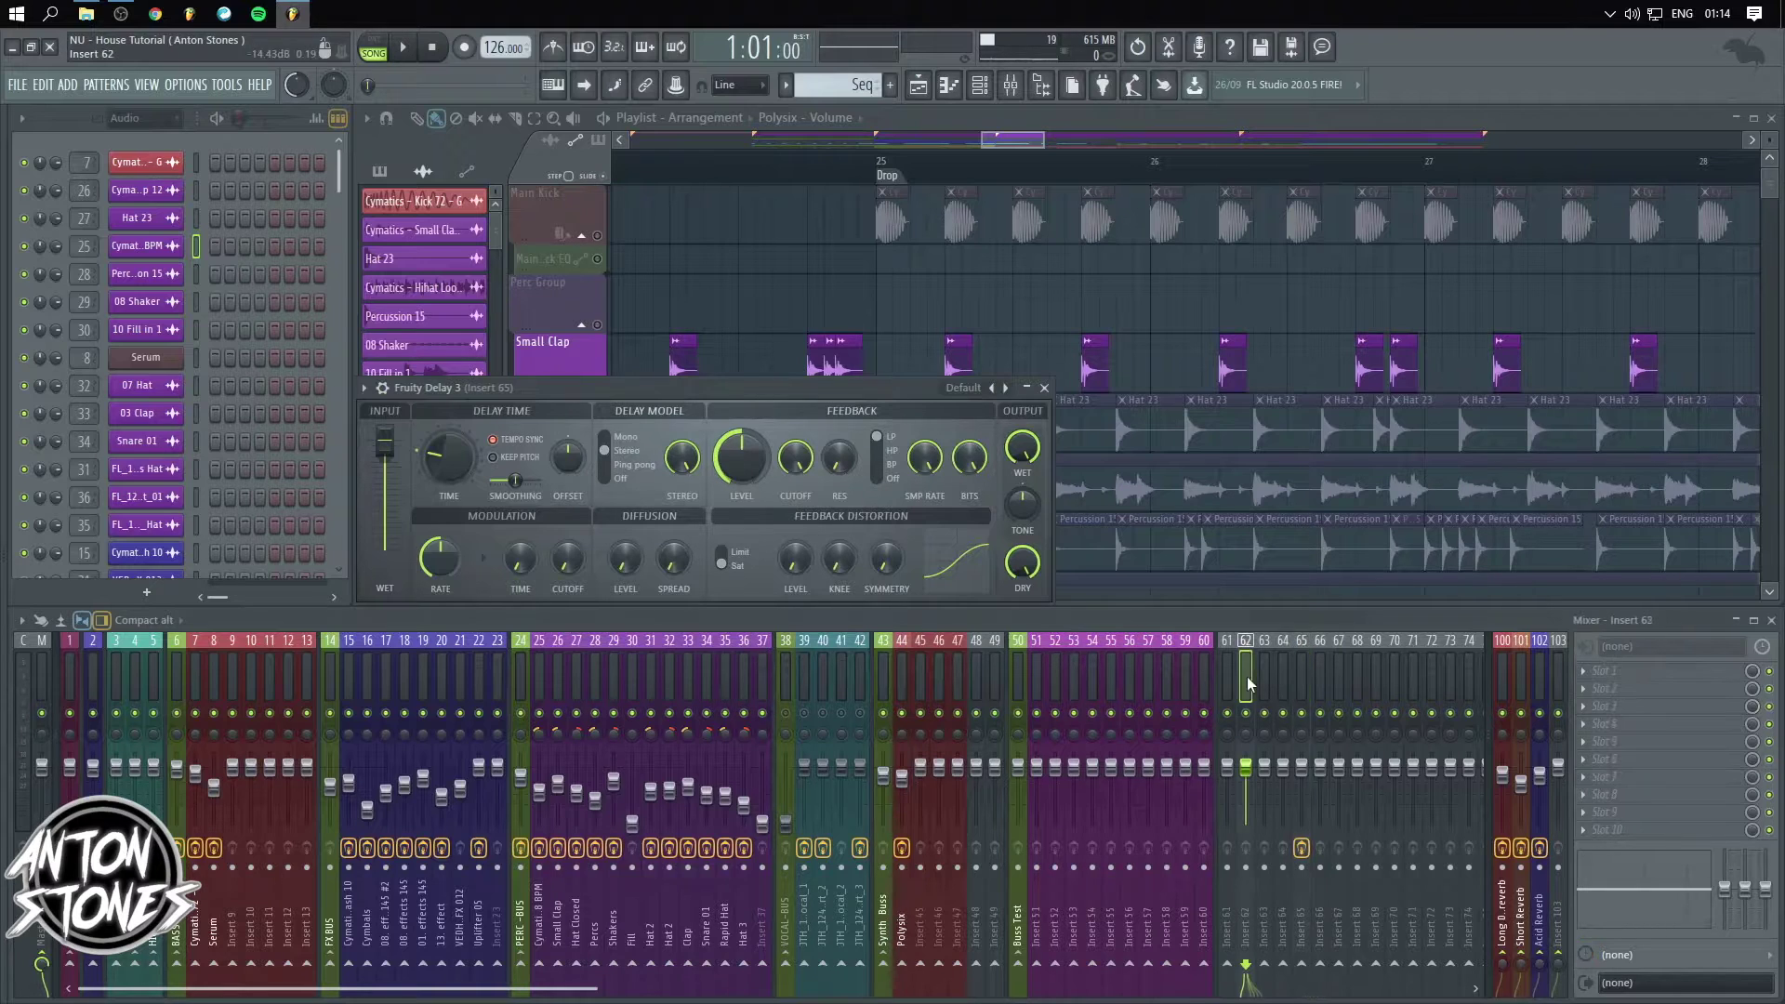
left_click(1584, 671)
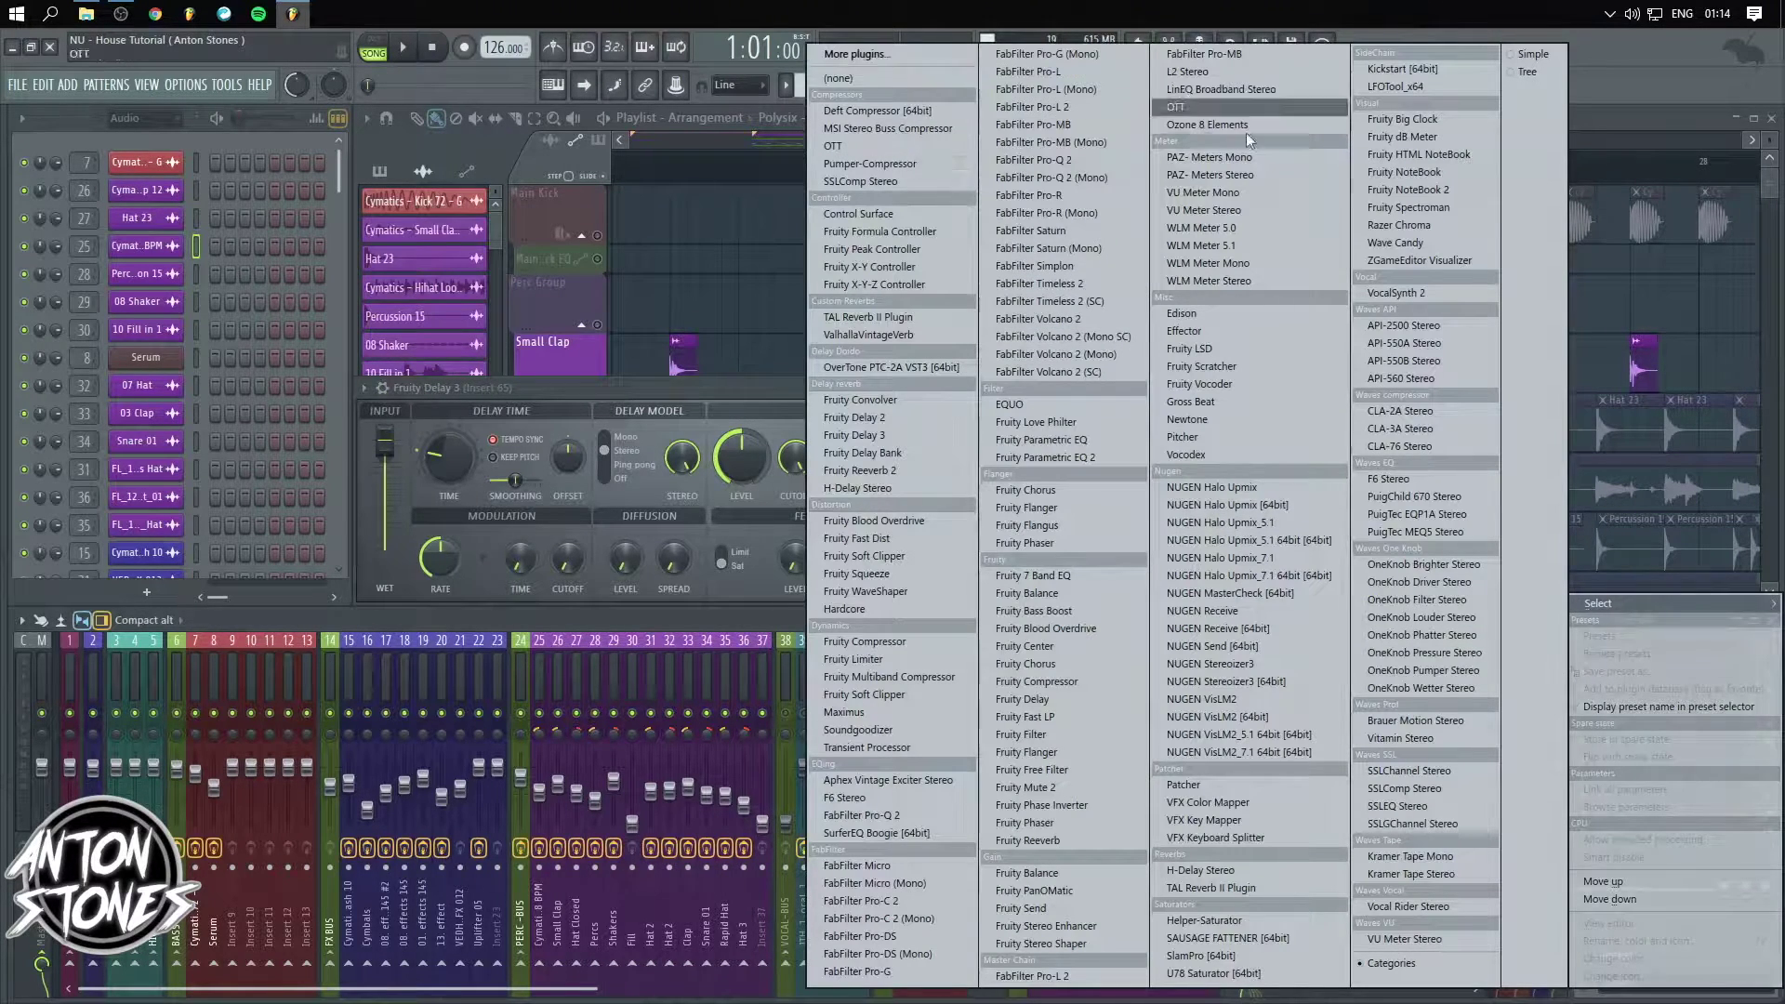
left_click(917, 49)
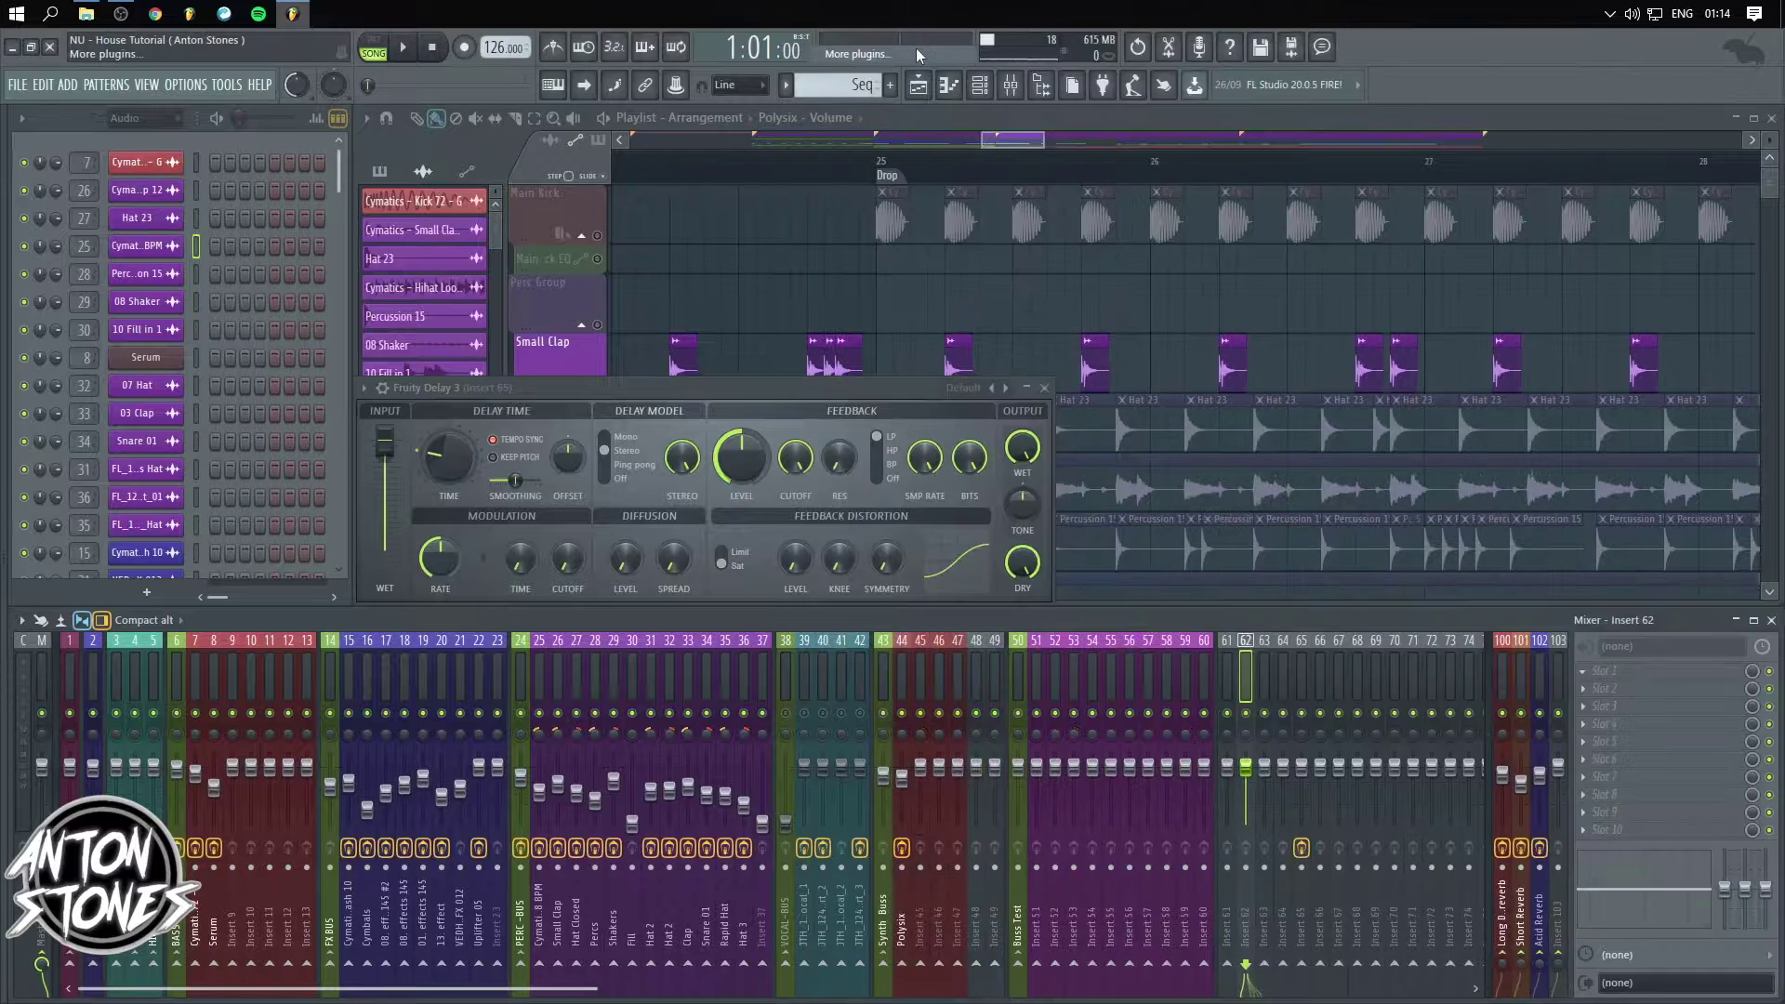
type("edso")
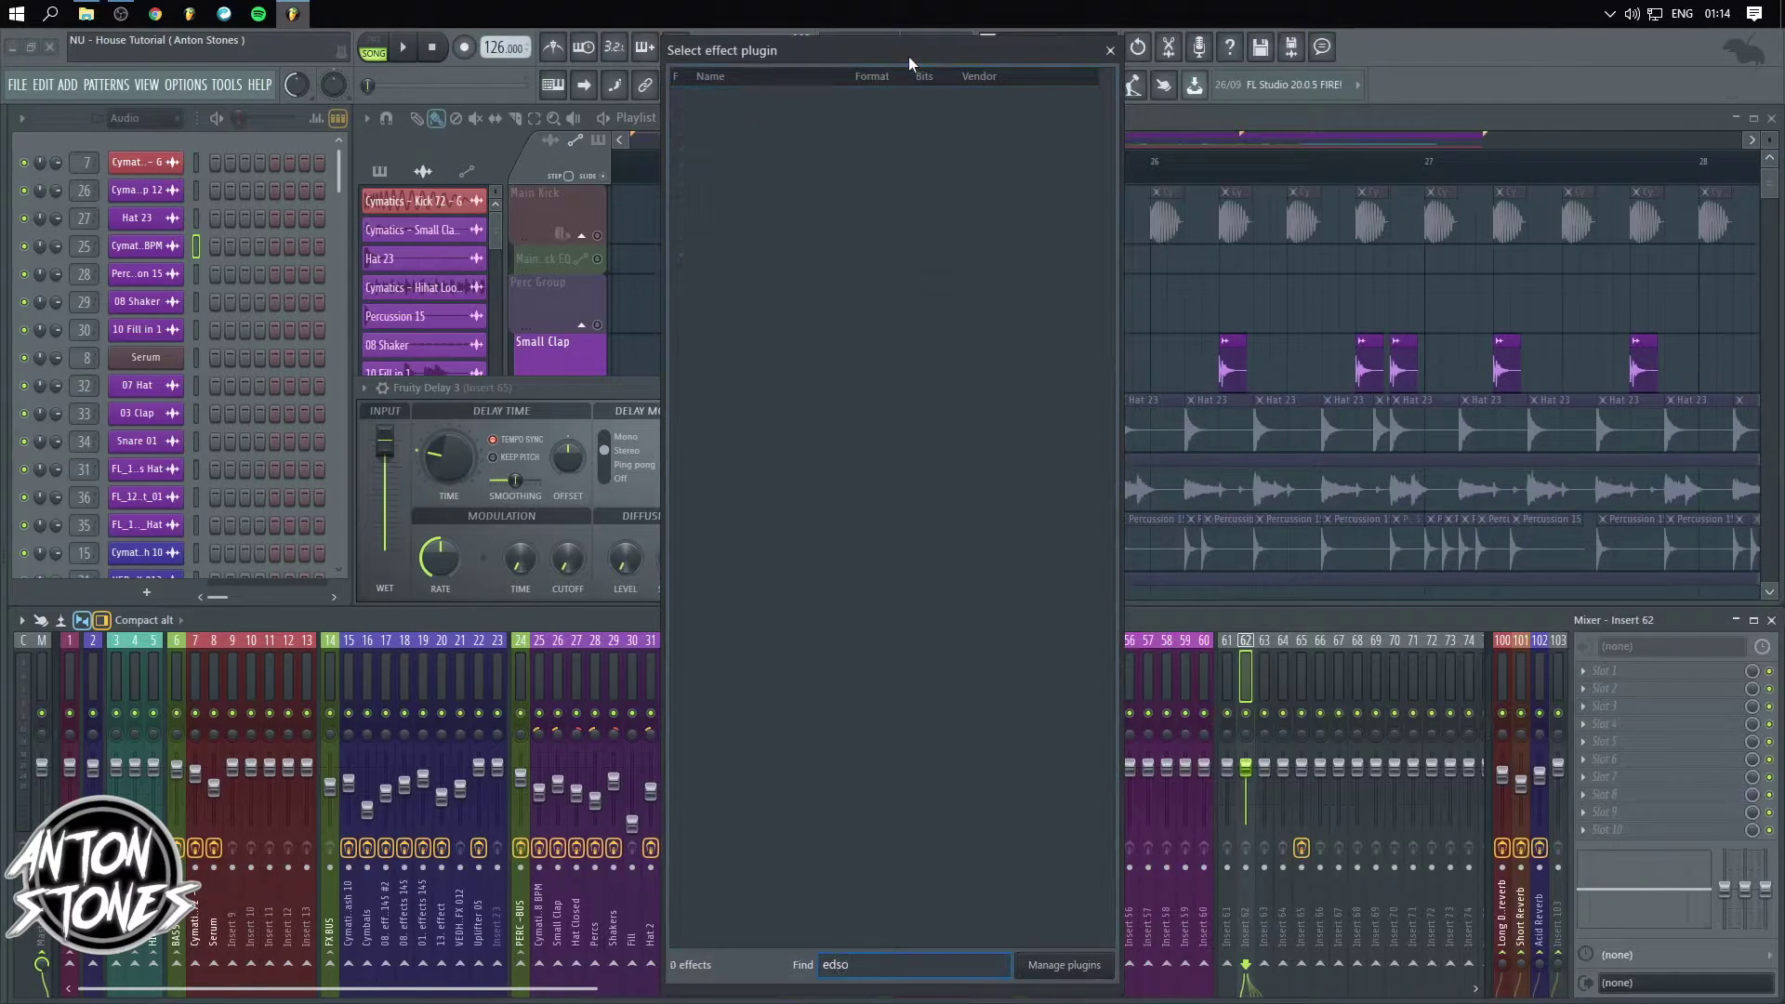
key("BackSpace")
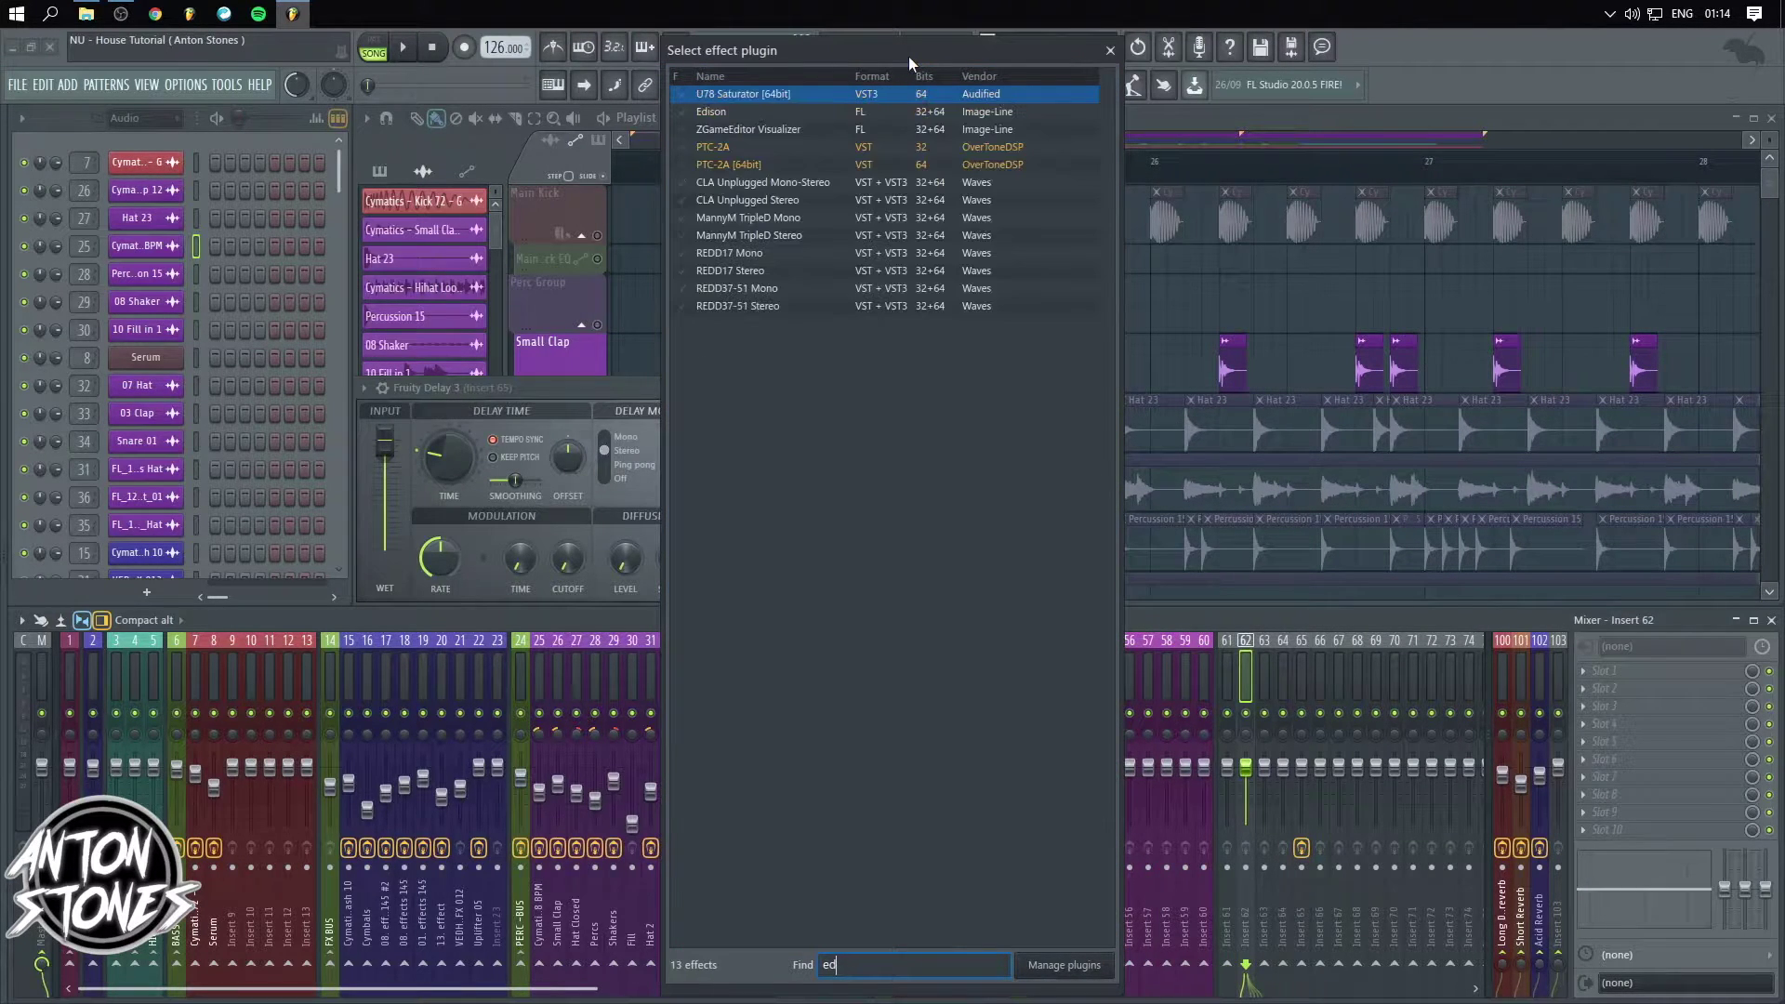
double_click(788, 110)
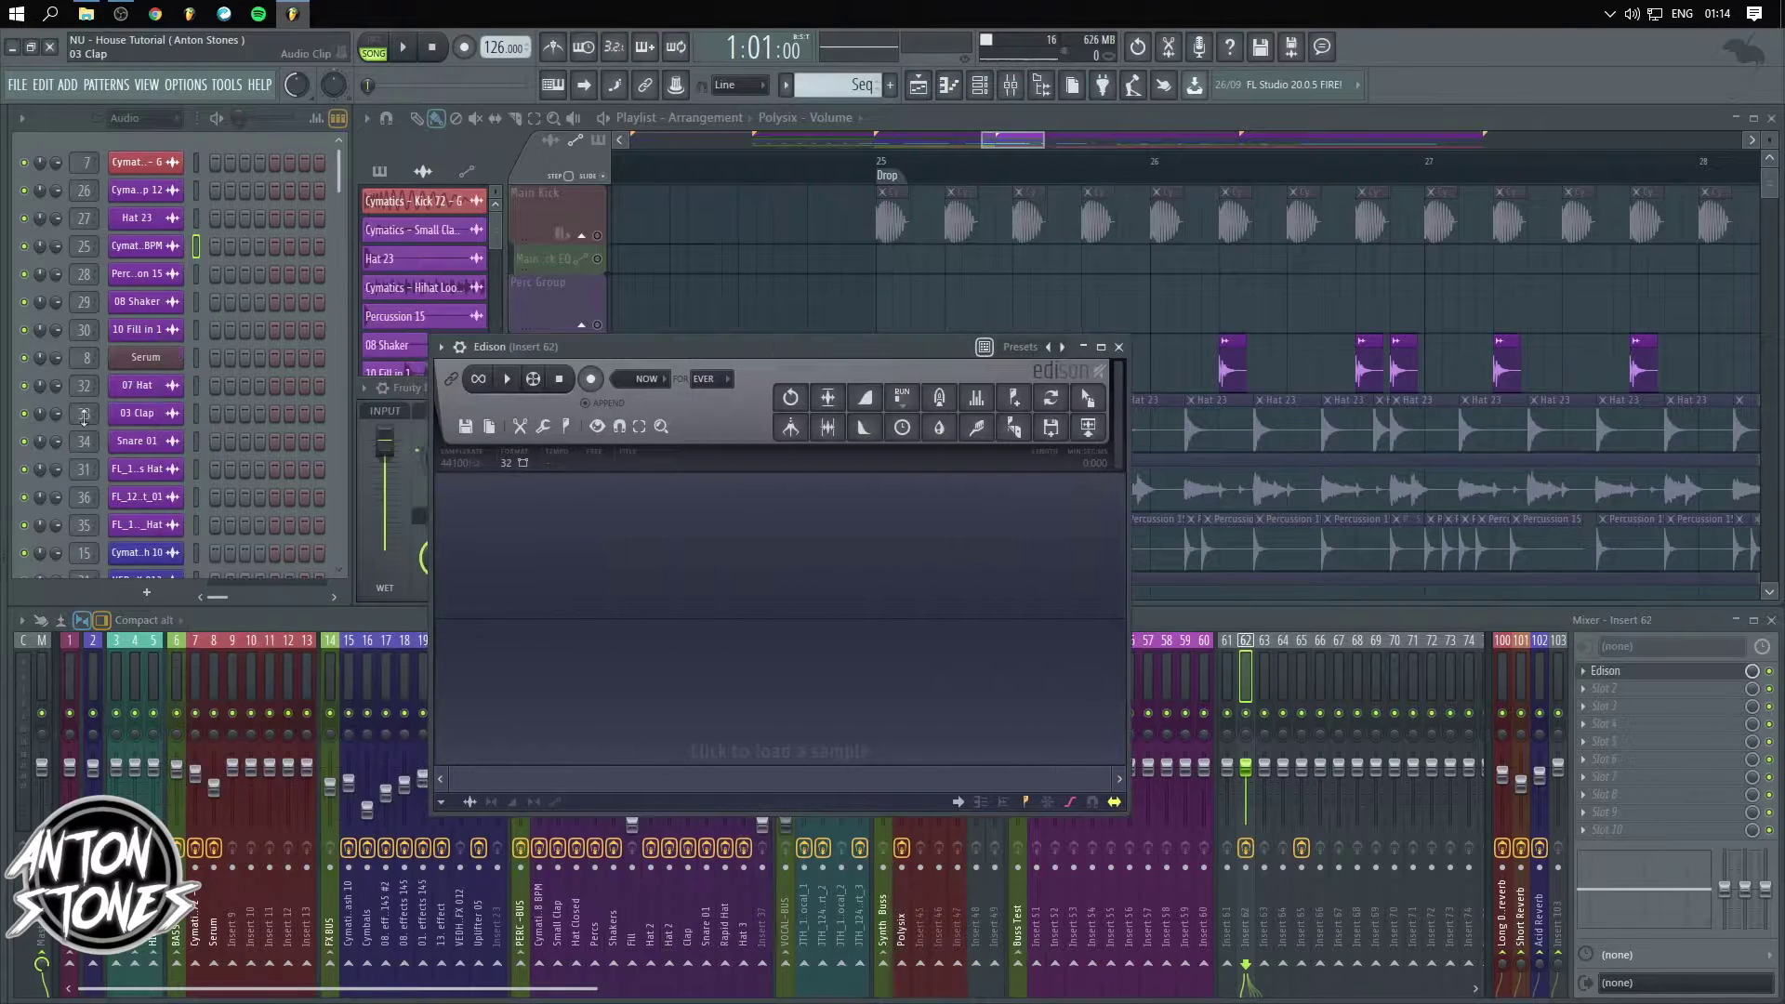
- Widen the browser, collapse the plugin presets and expand the FL STUDIO PACKS 2 folder
left_click_drag(5, 398, 130, 394)
right_click(138, 459)
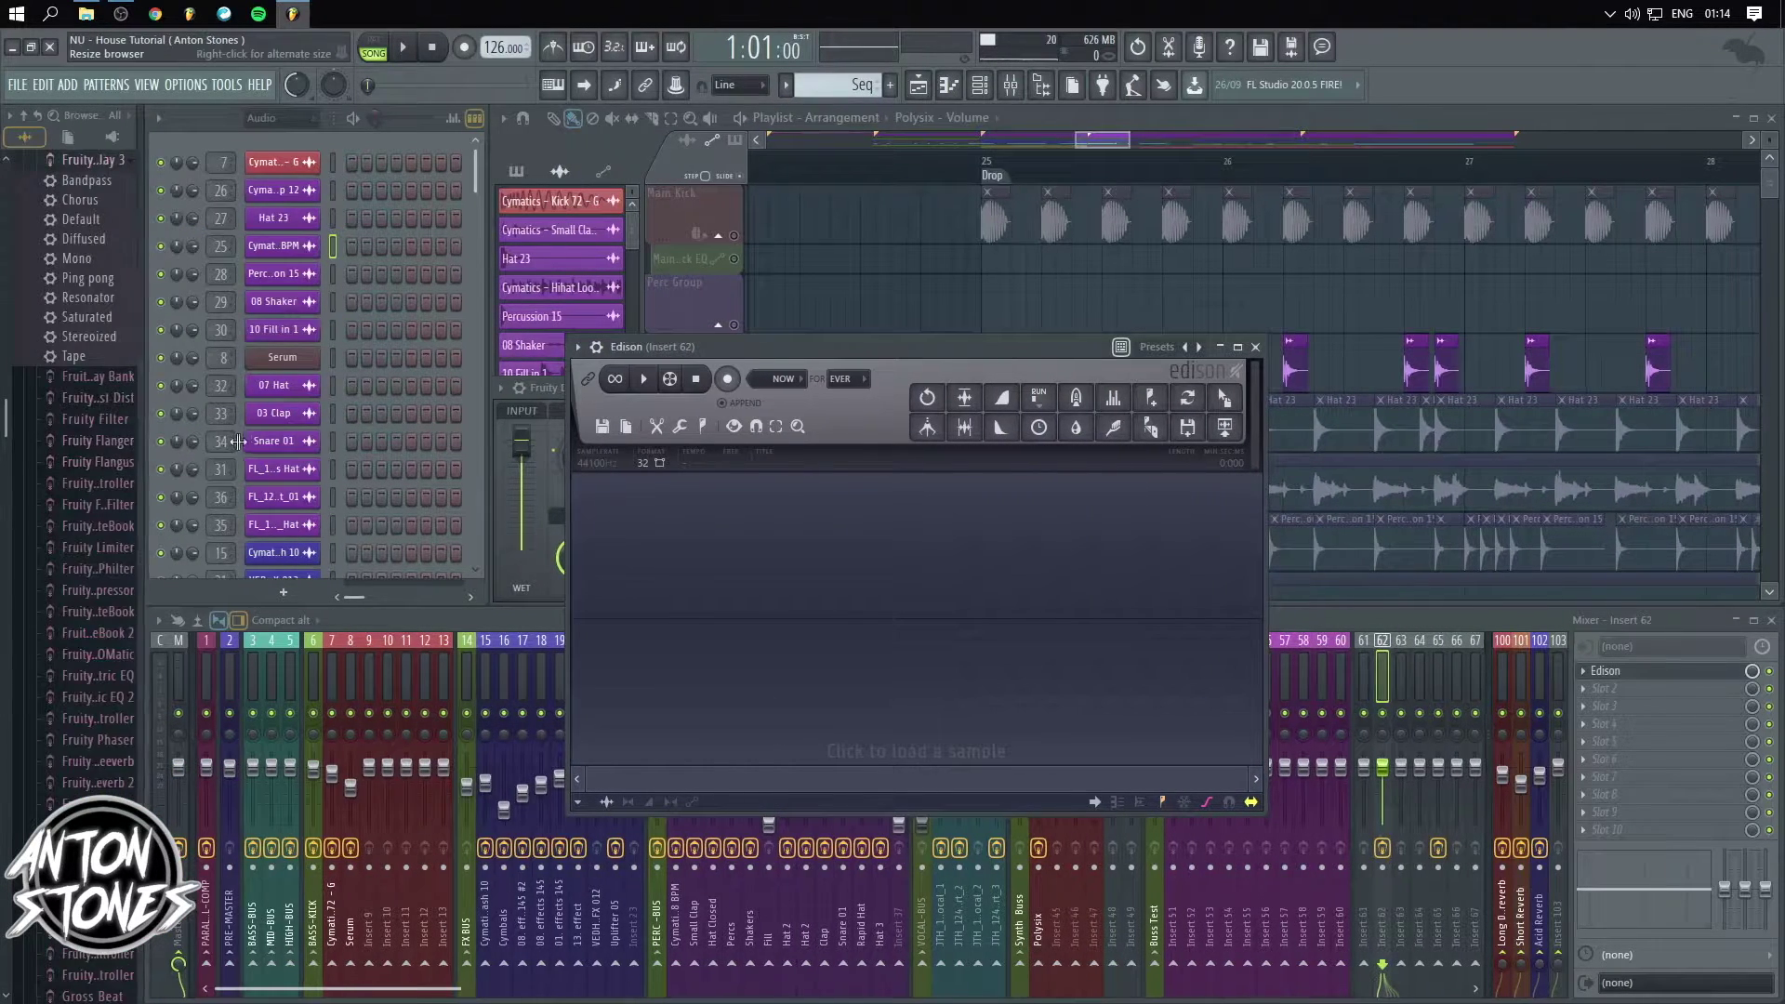
scroll(67, 205, "up", 5)
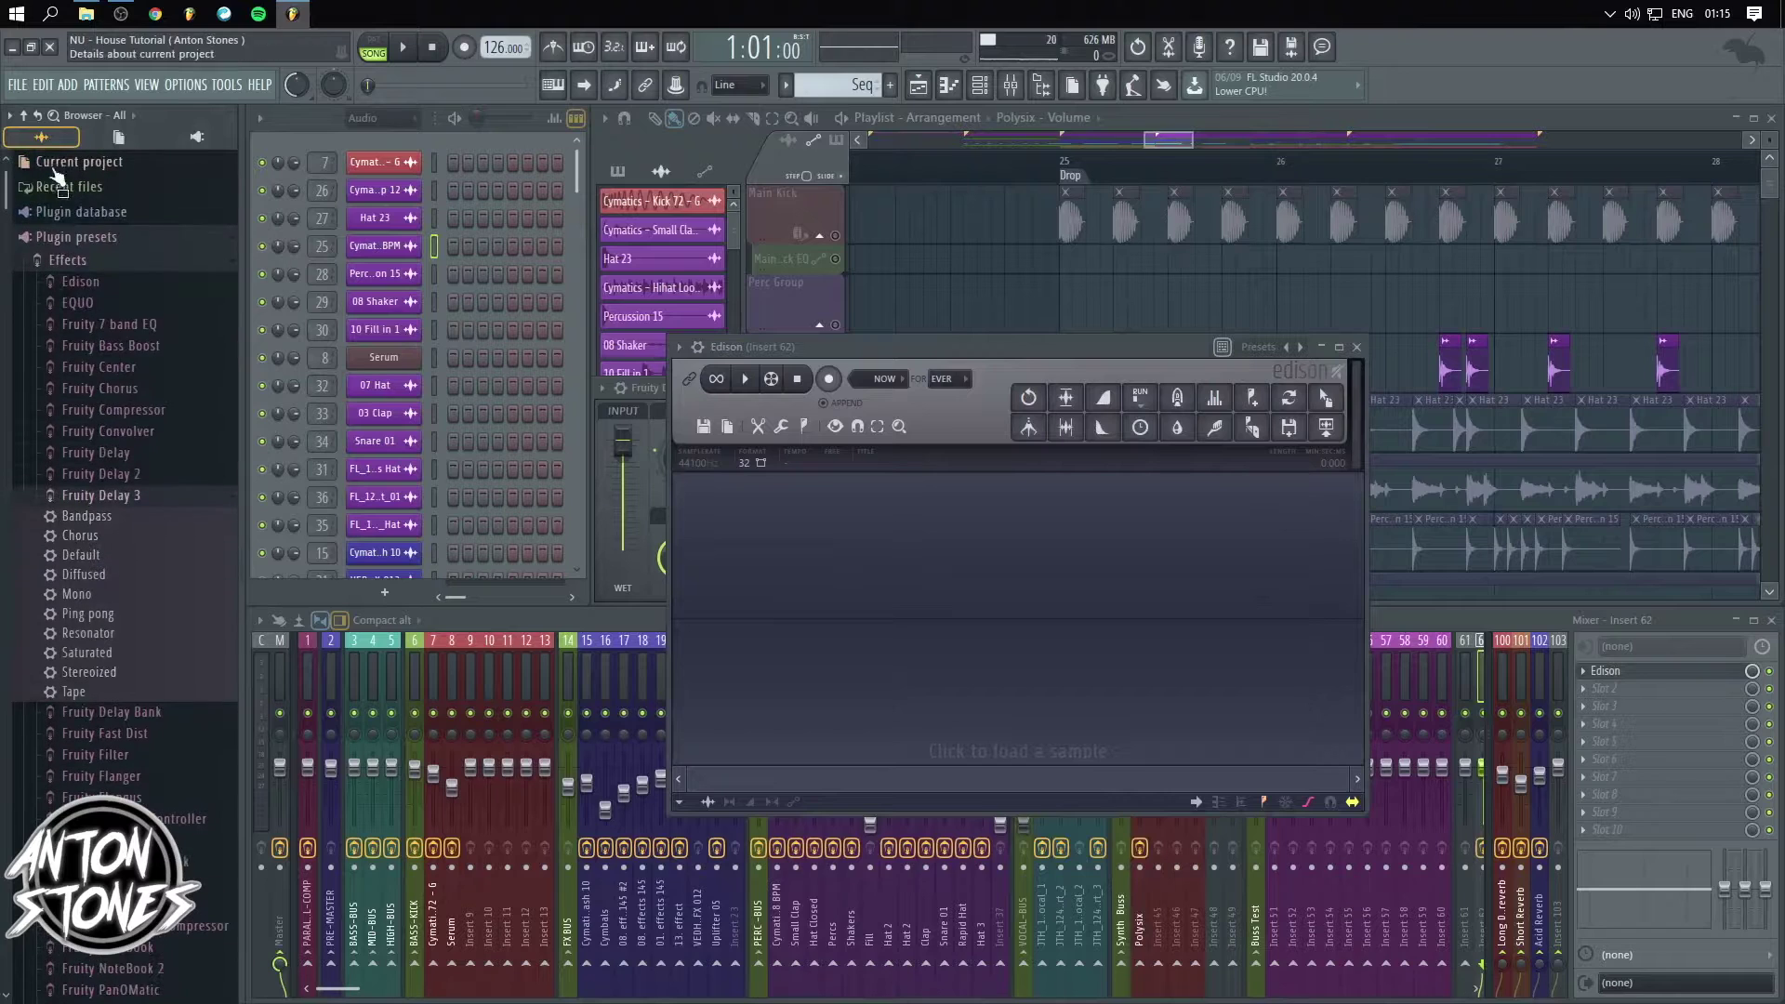
left_click(71, 239)
left_click(121, 506)
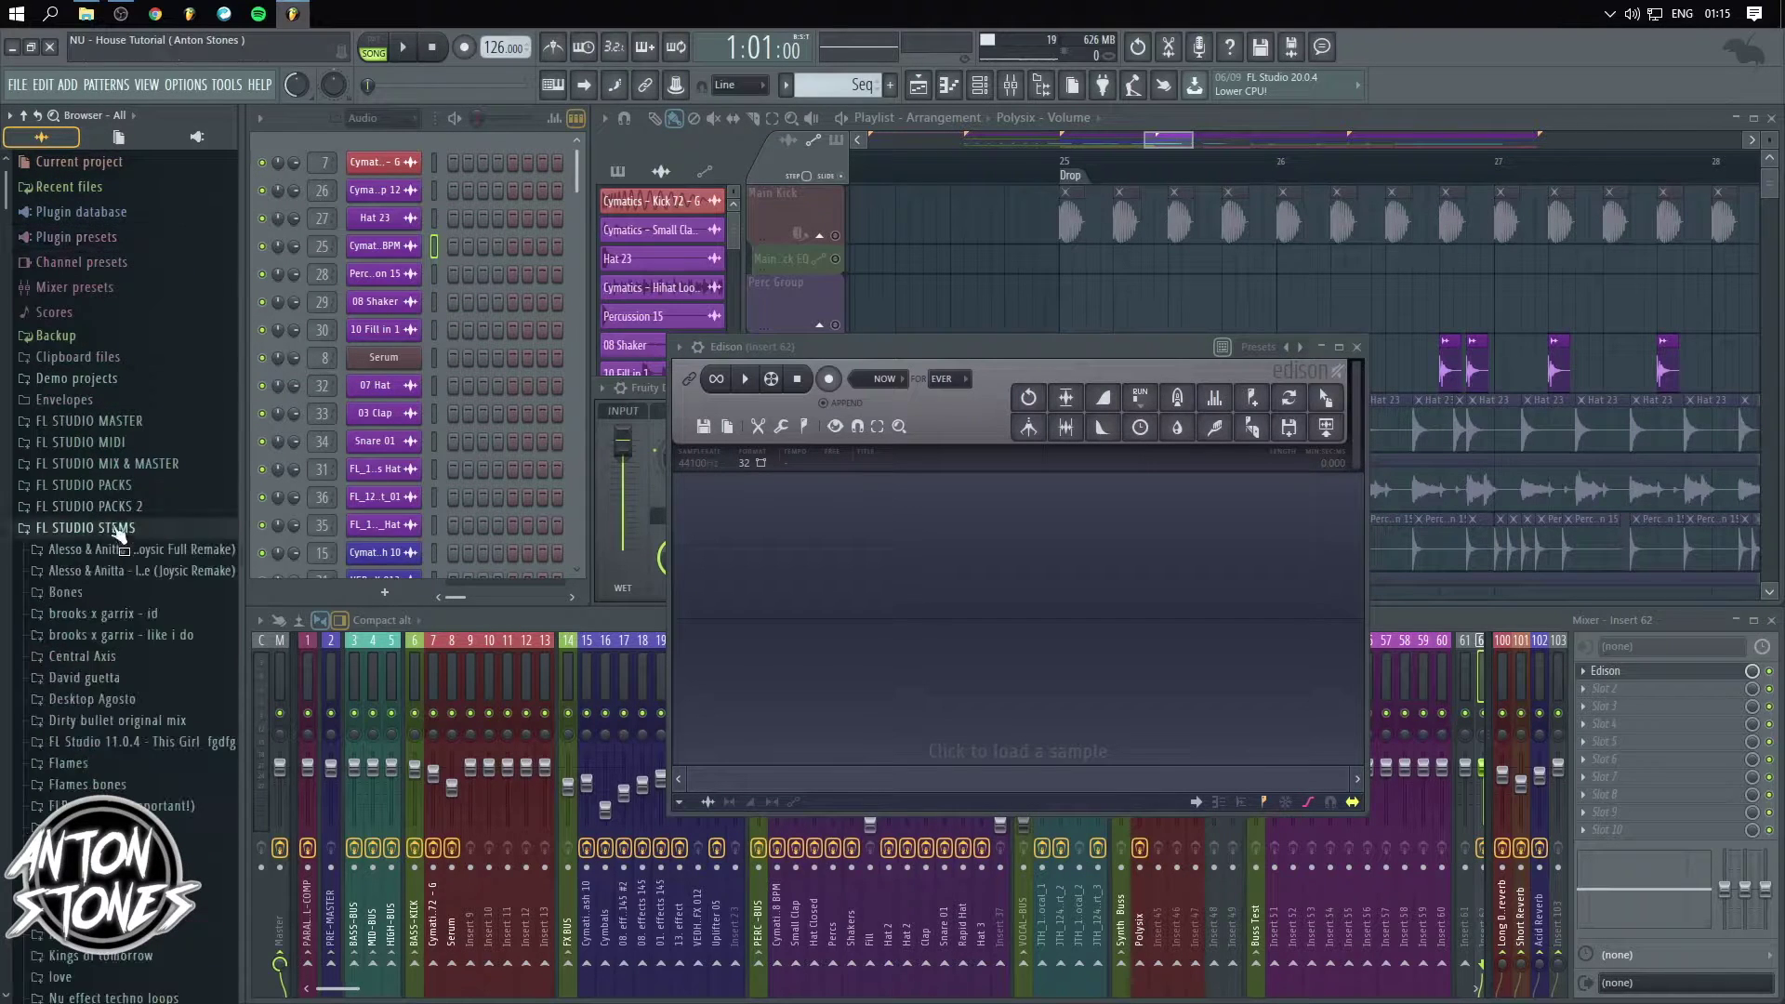
- Load the BBT_125_D_Affected_Bass_1 loop from BACK_TO_TECHNO's BBT_WAV_LOOPS bass folder into Edison
left_click(112, 571)
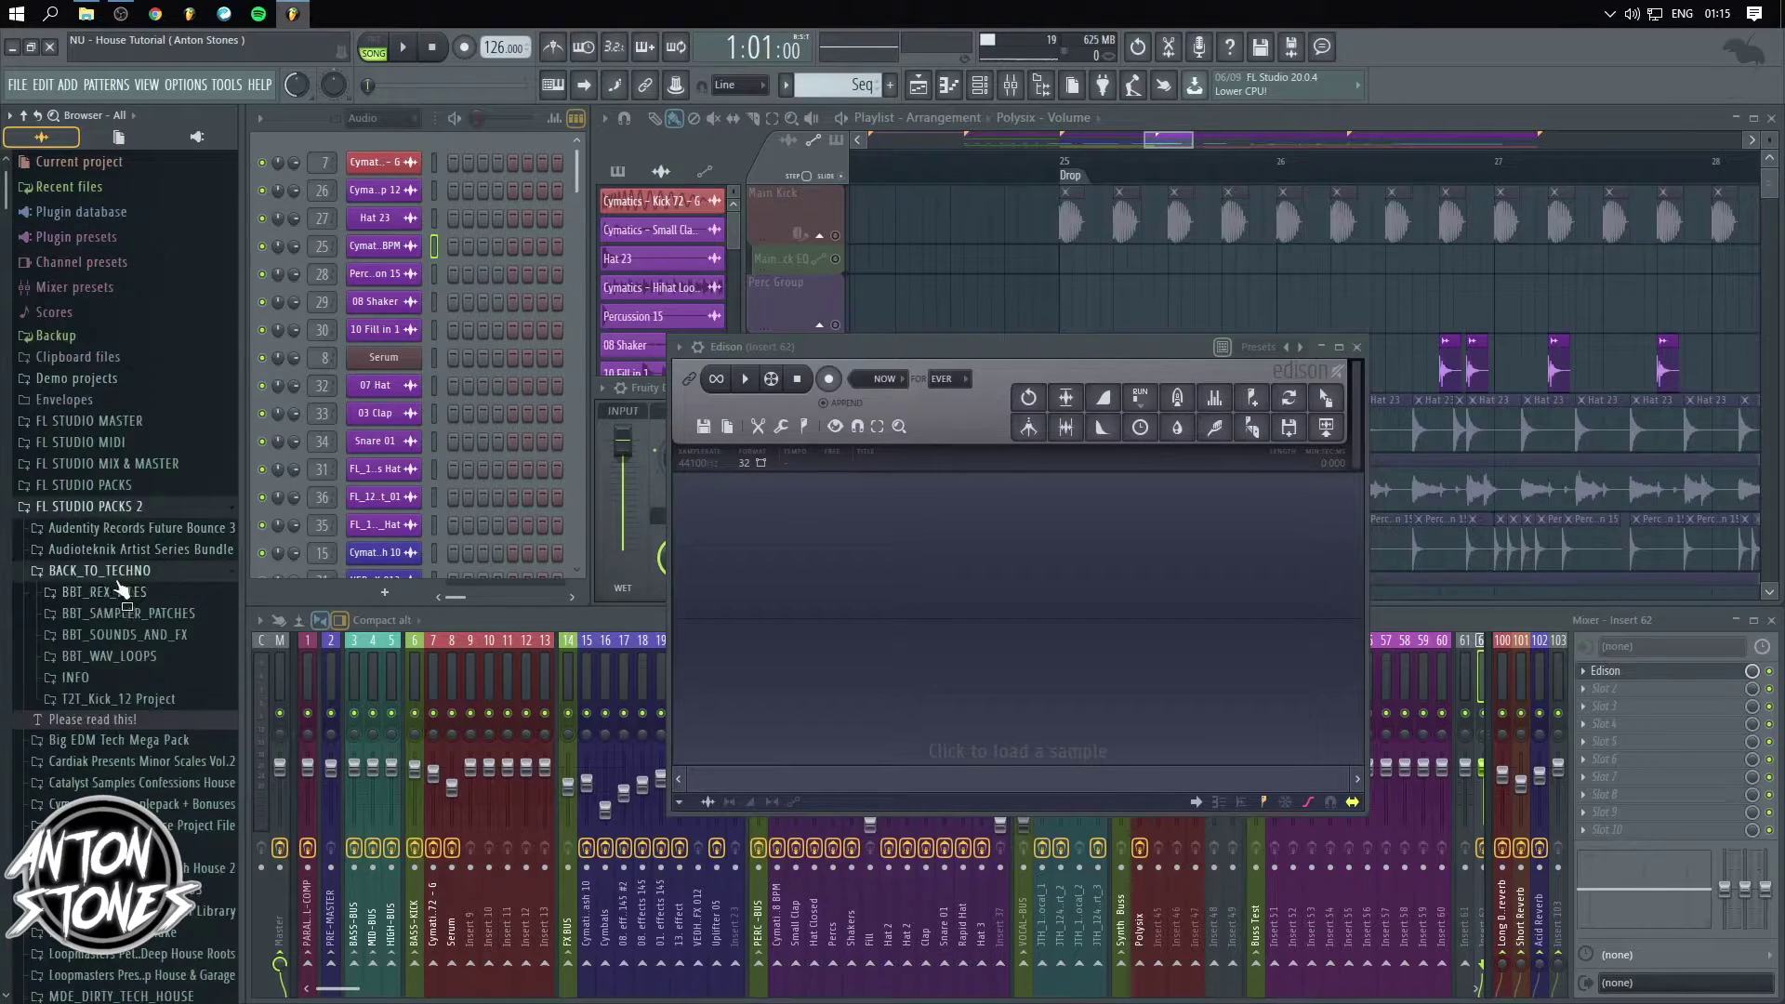
left_click(138, 657)
left_click(119, 698)
left_click(153, 682)
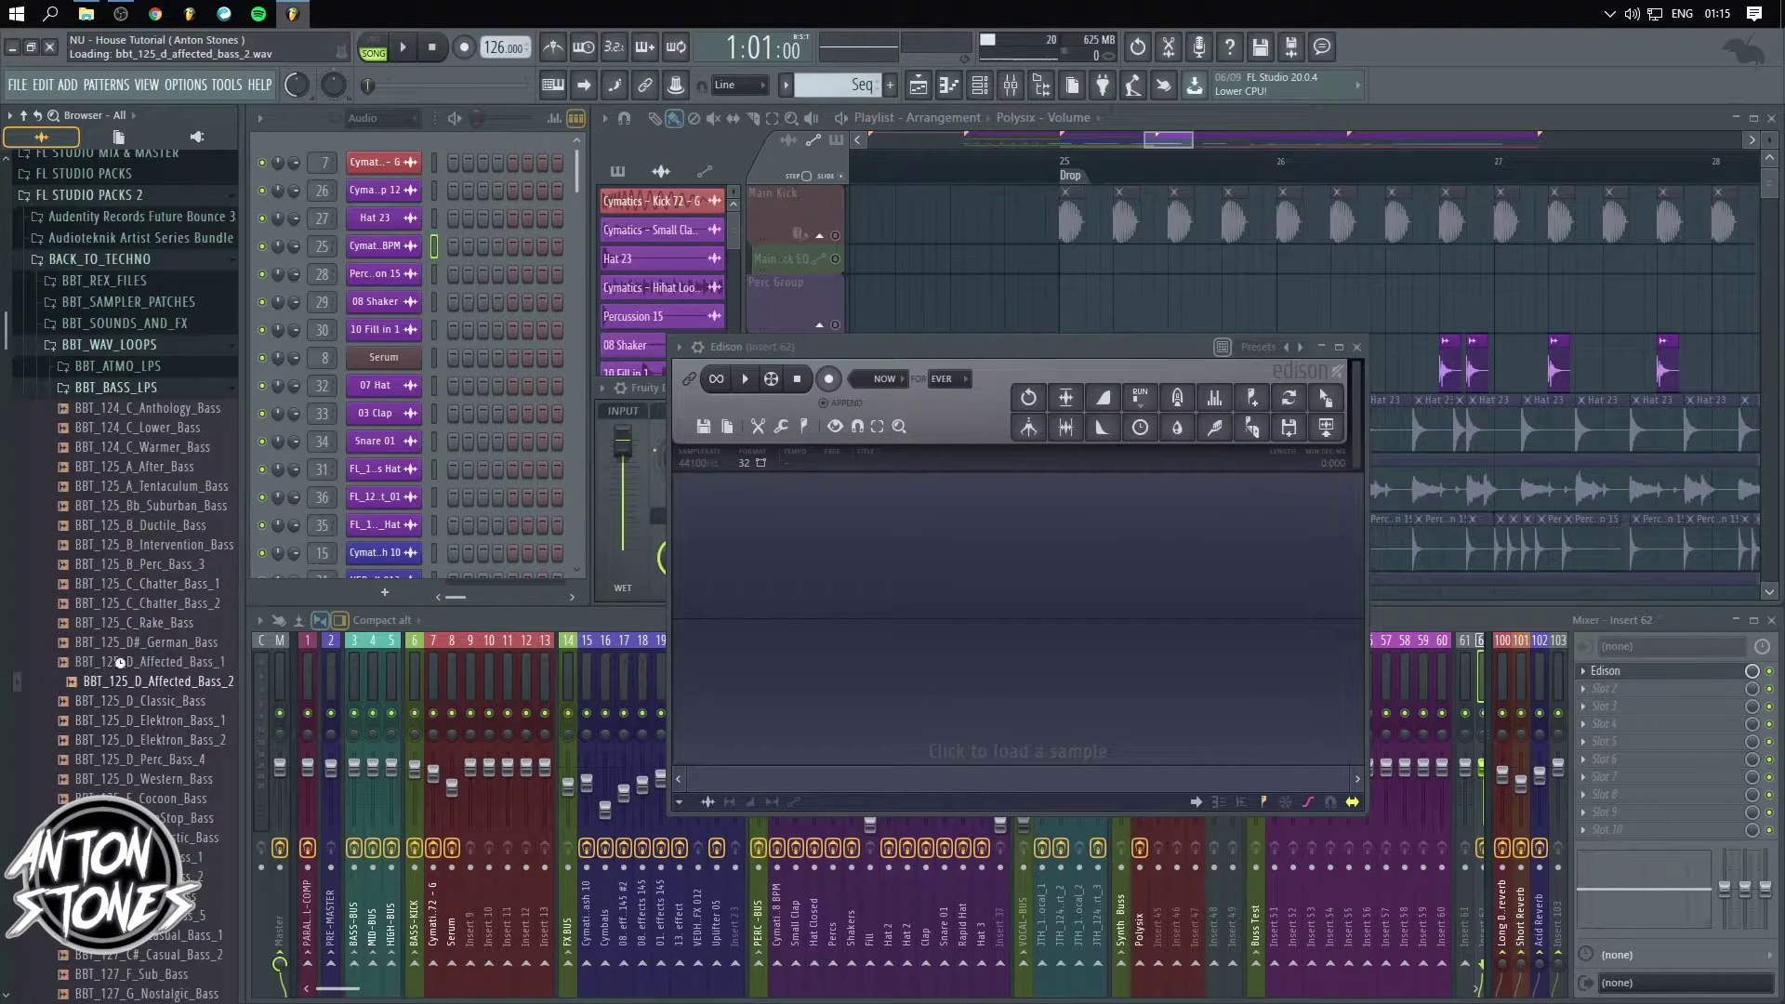
left_click_drag(85, 662, 855, 592)
- Examine the bass loop's waveform in Edison down to its individual sample points, and move Edison aside to uncover the delay
scroll(855, 591, "up", 5)
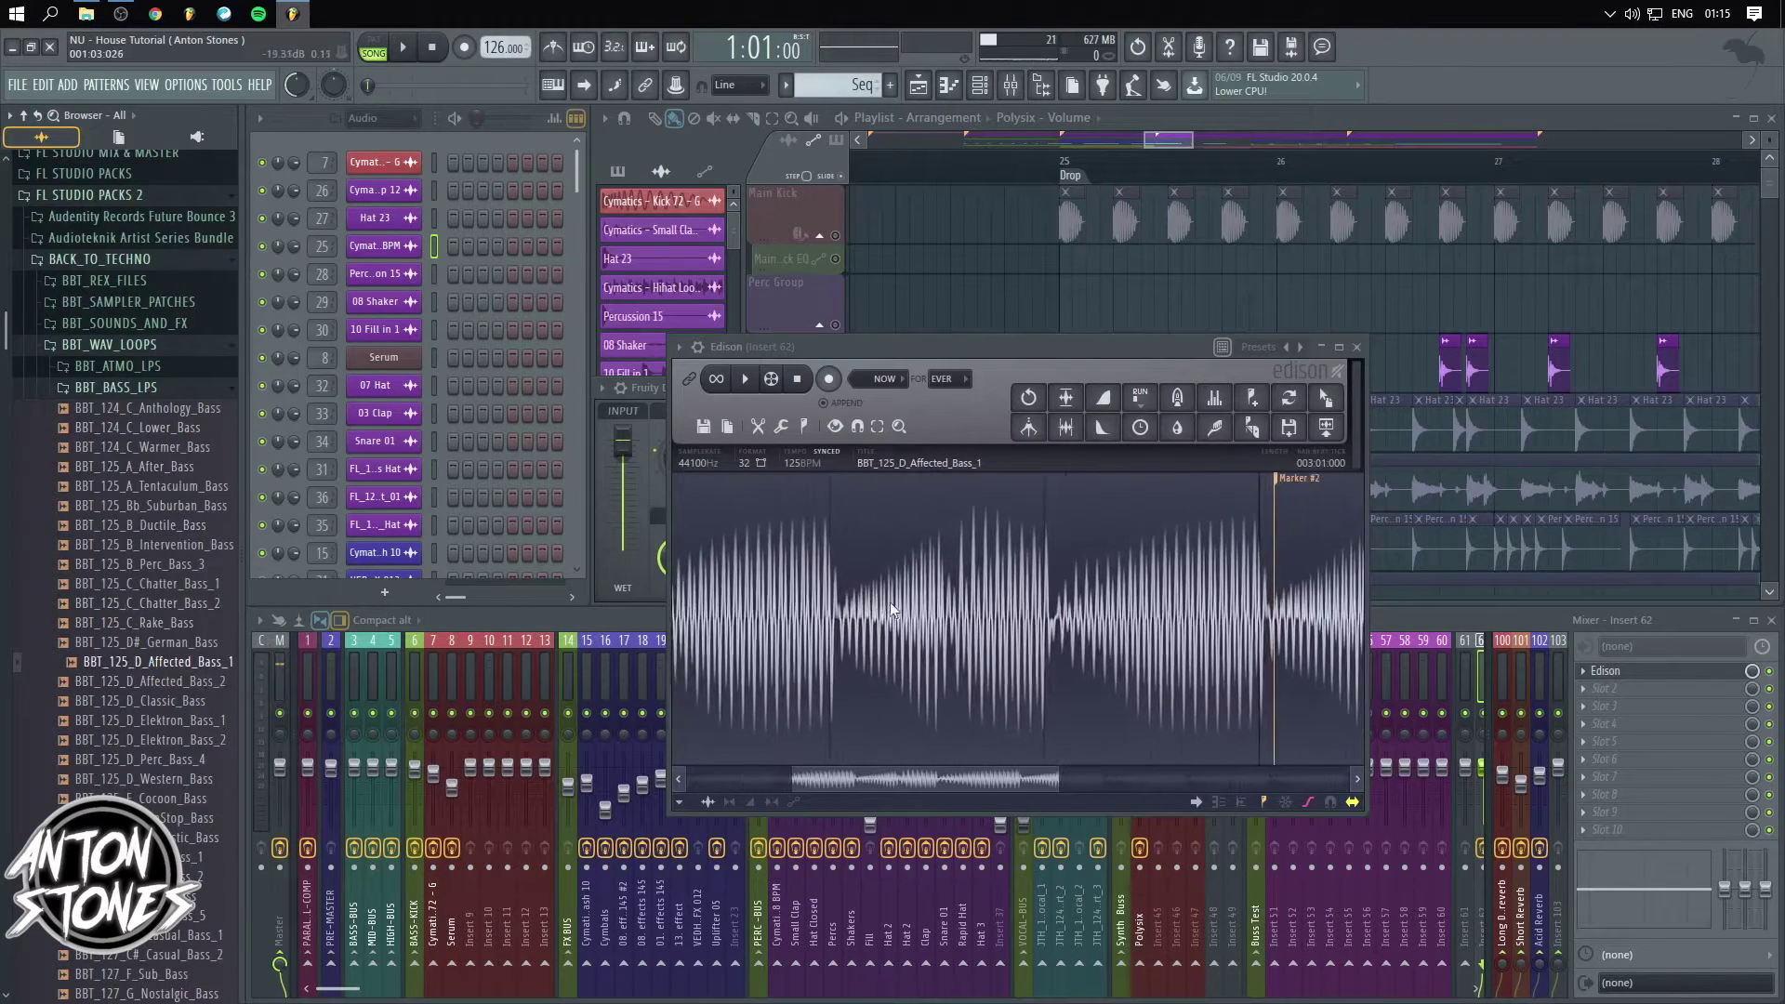
scroll(890, 584, "up", 8)
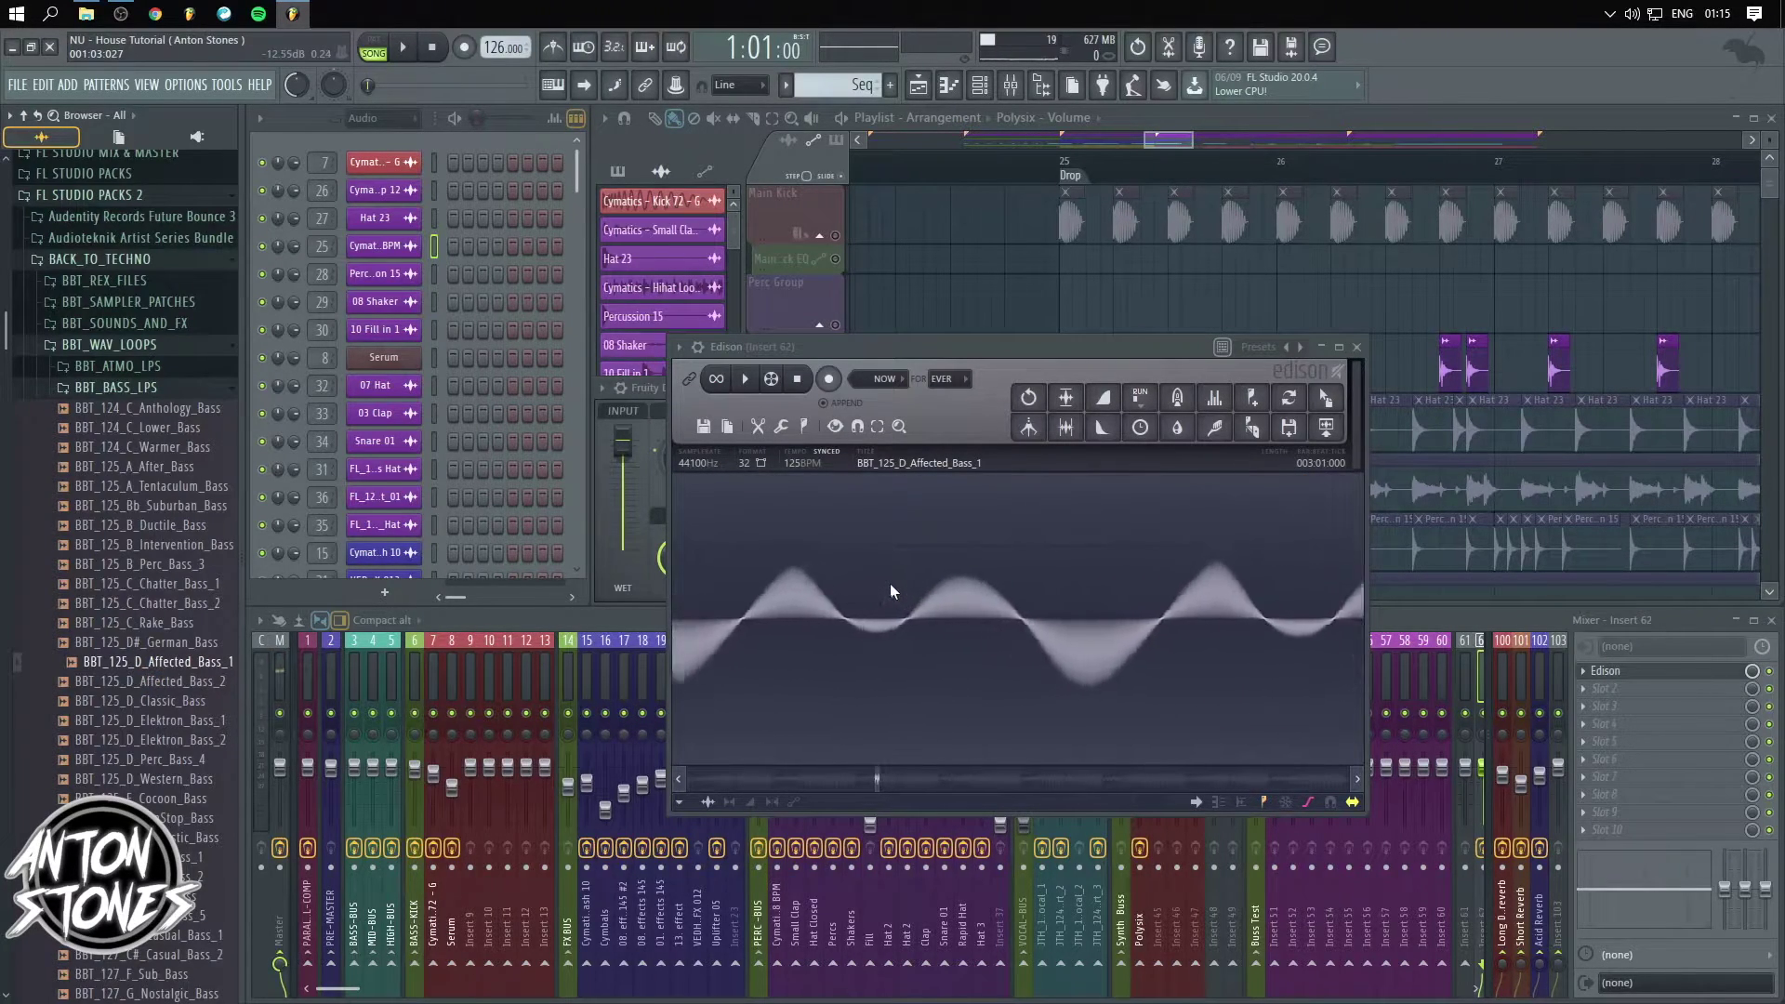
scroll(948, 604, "up", 6)
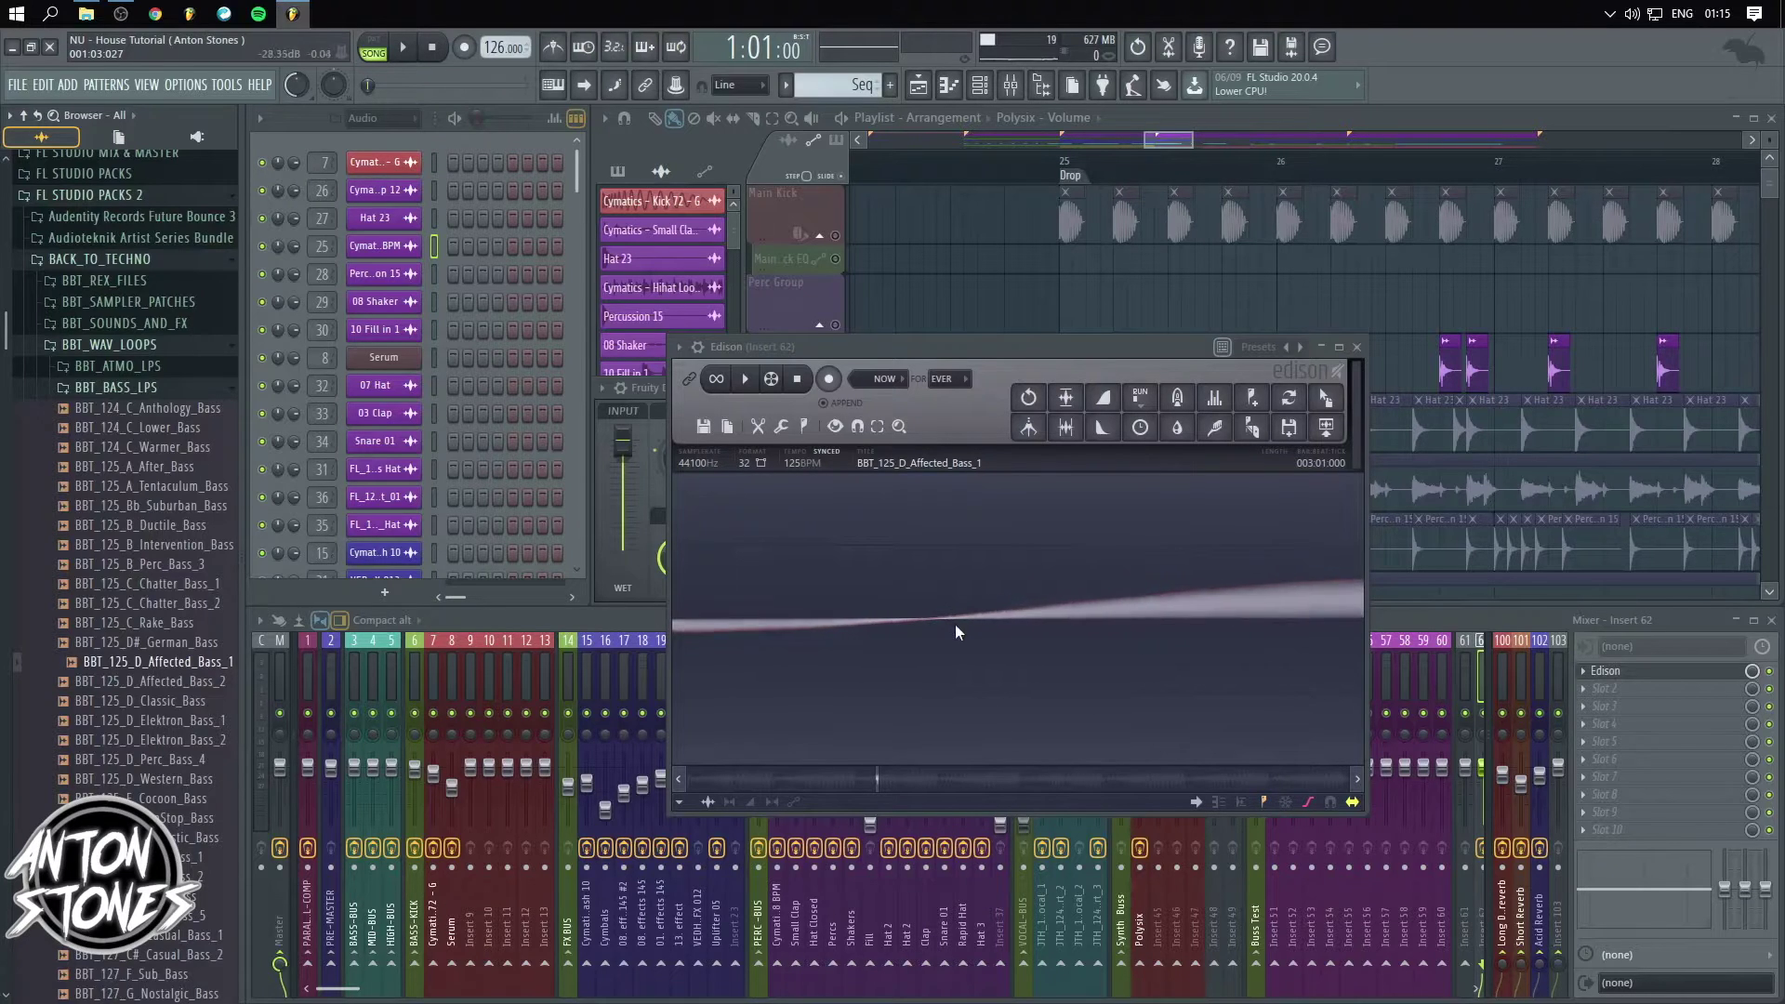
scroll(924, 641, "up", 2)
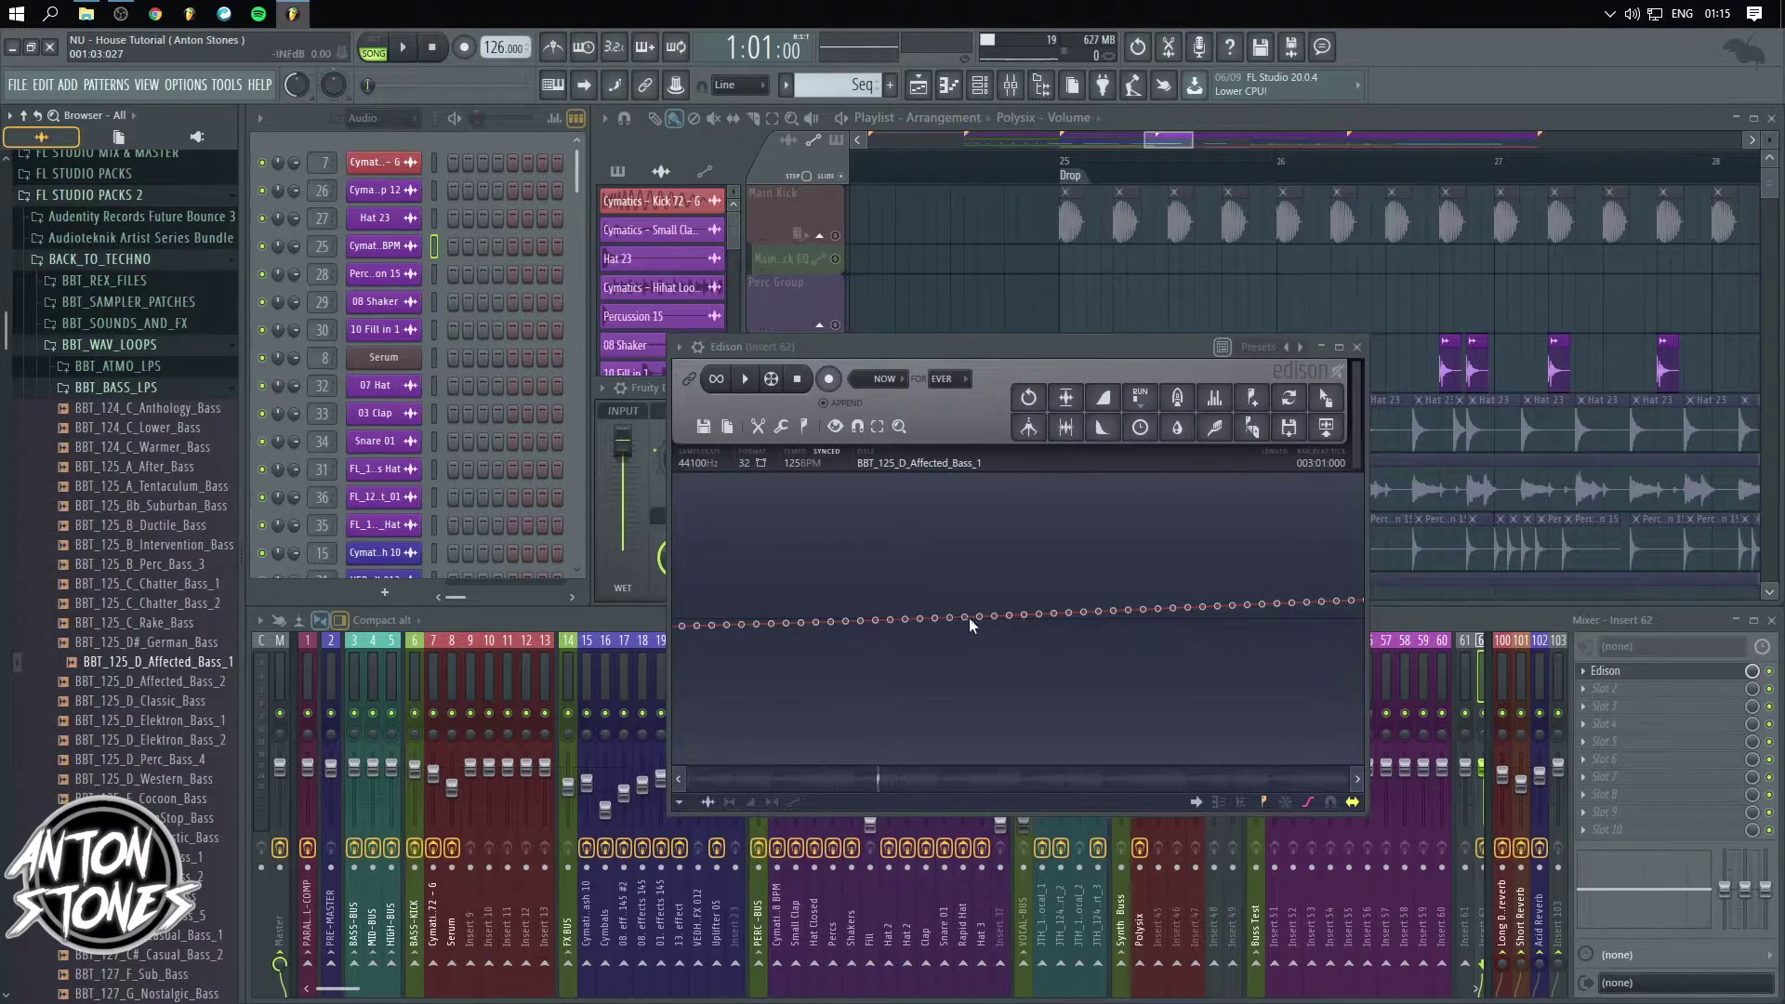
scroll(1147, 605, "down", 3)
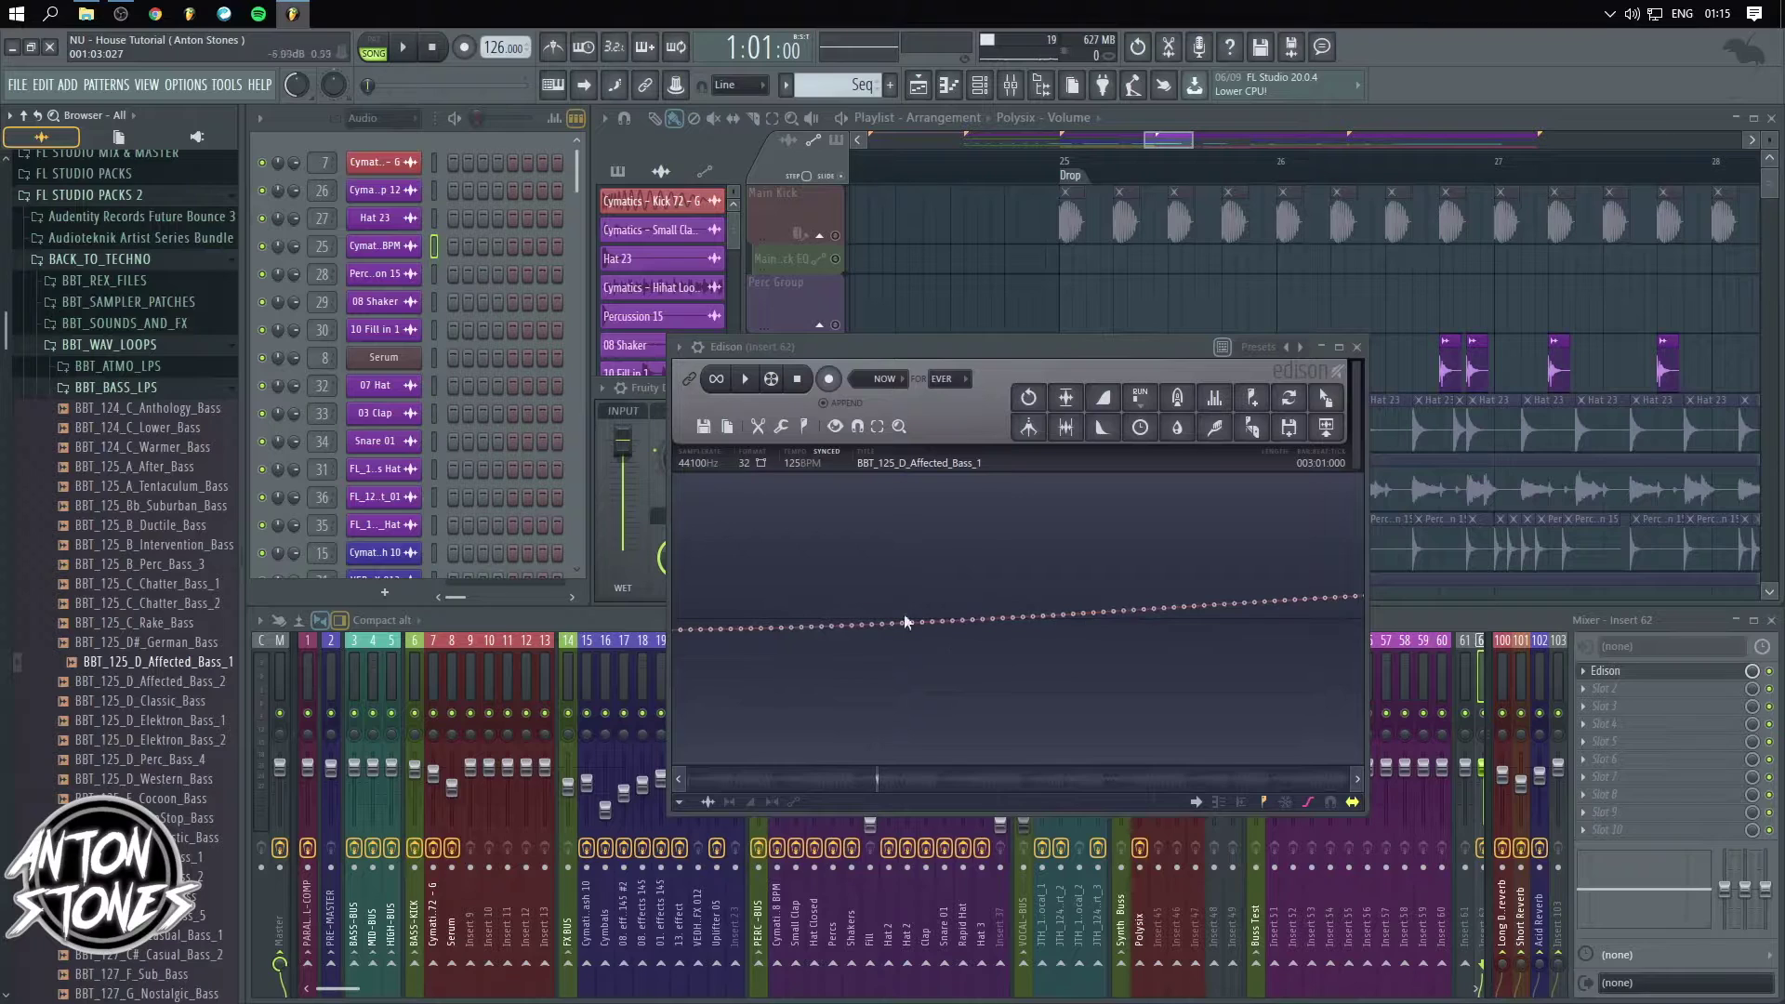
left_click_drag(1045, 617, 965, 569)
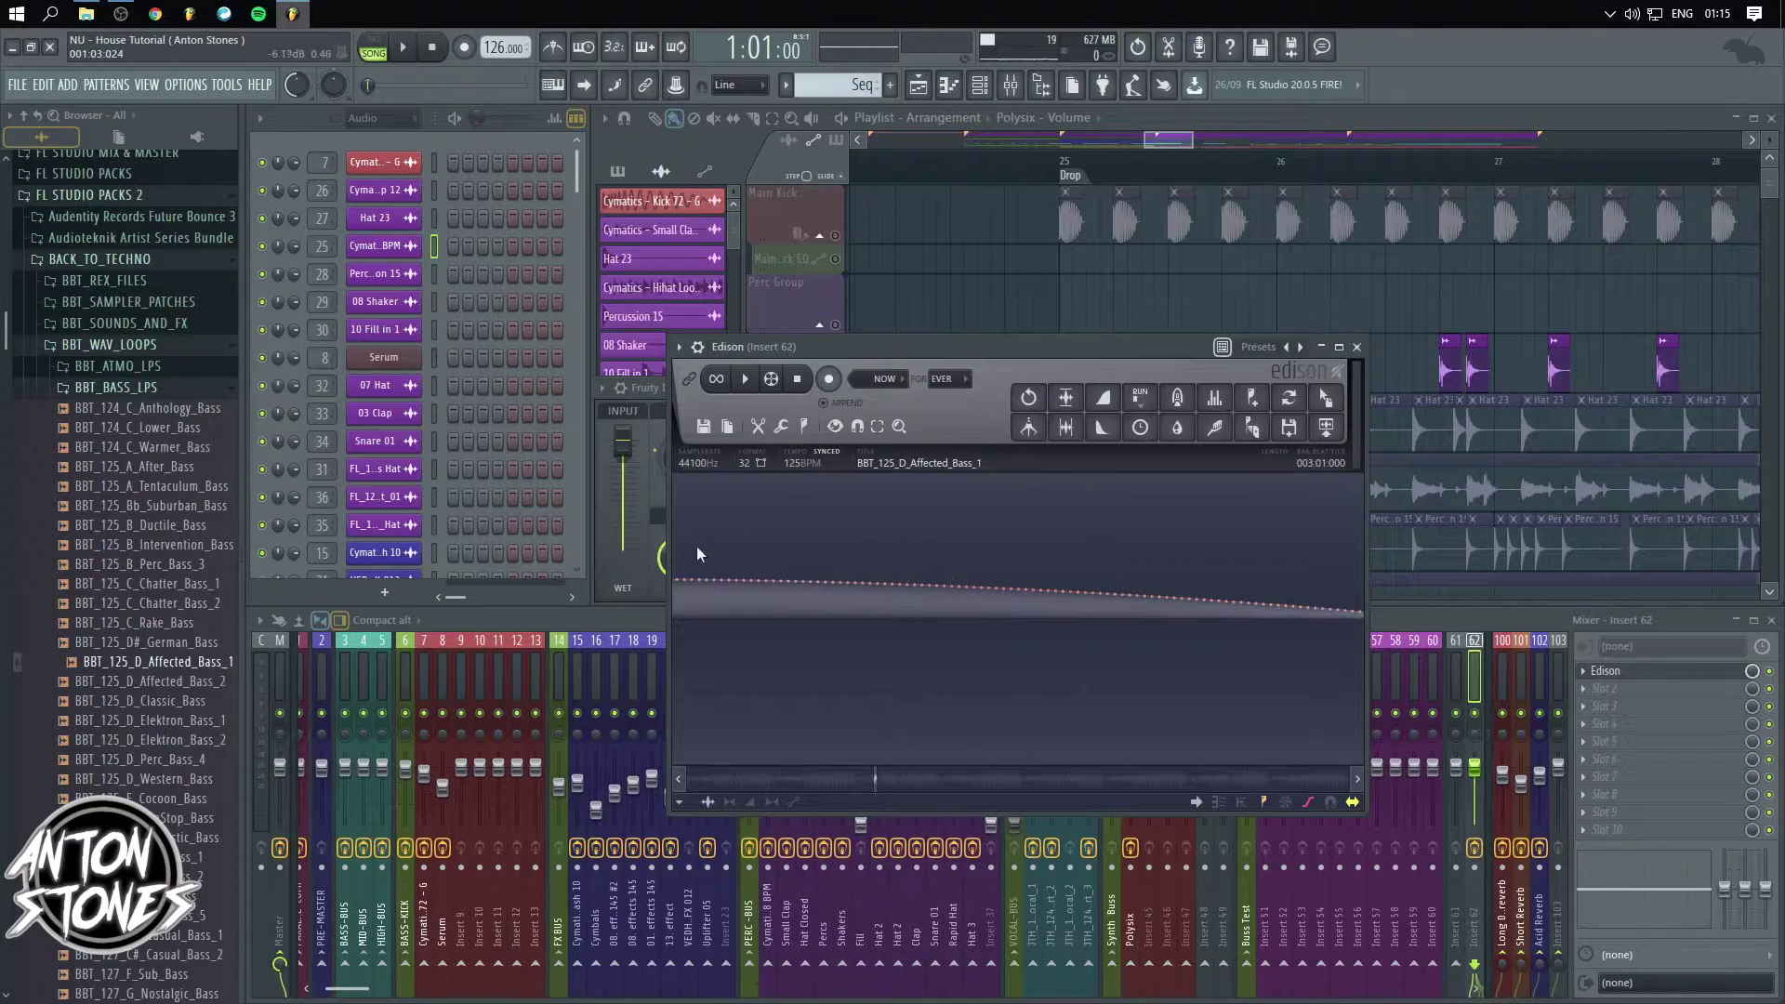
left_click_drag(915, 354, 1186, 382)
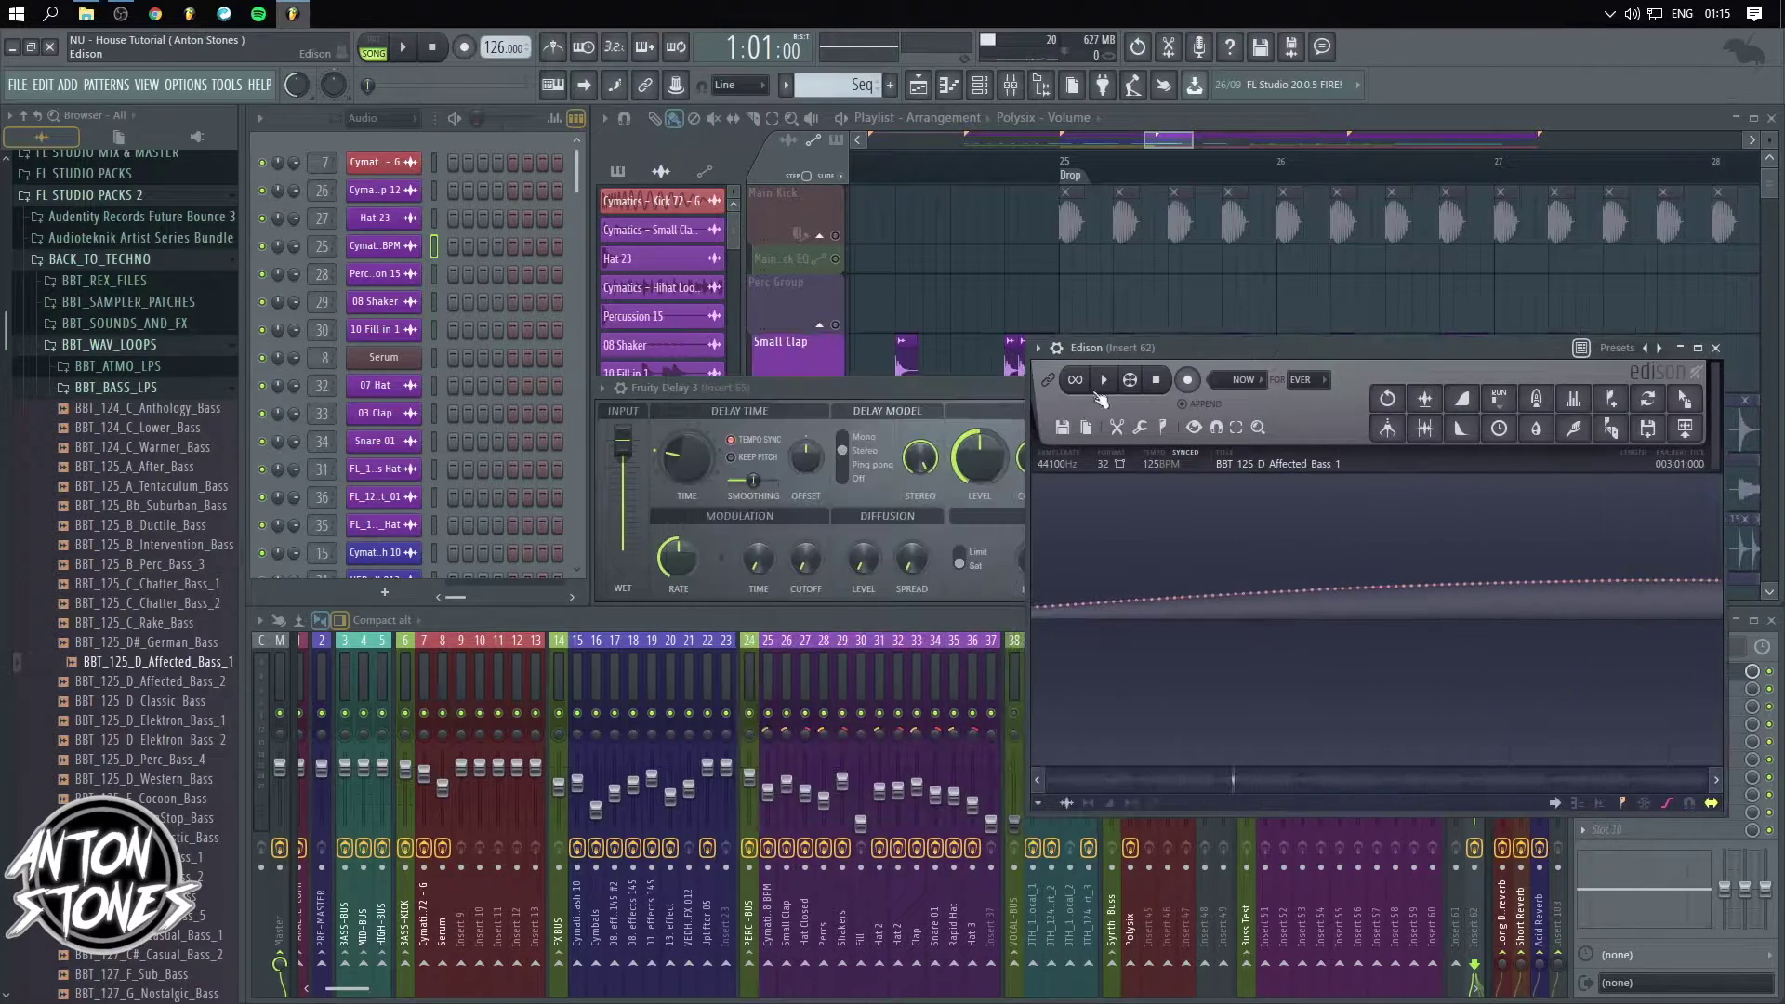
- Close Edison and Fruity Delay 3, and disable the effect slots of mixer track Insert 62
left_click_drag(844, 385, 558, 482)
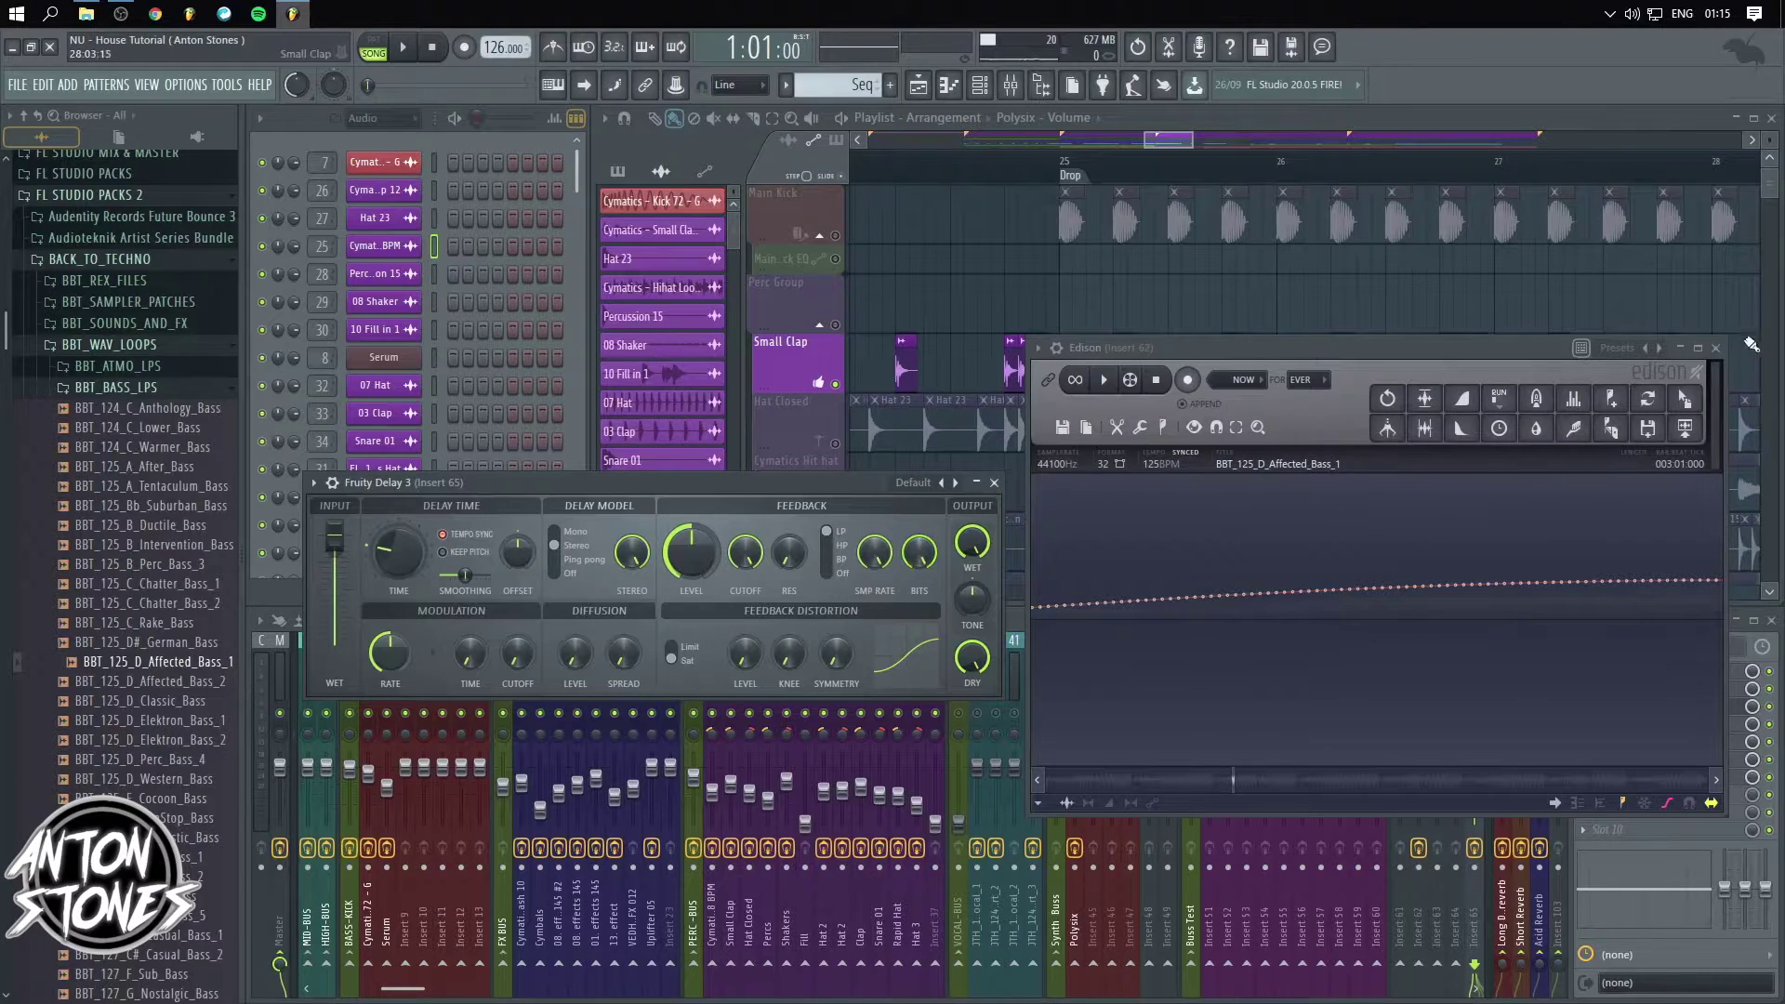
left_click(1716, 347)
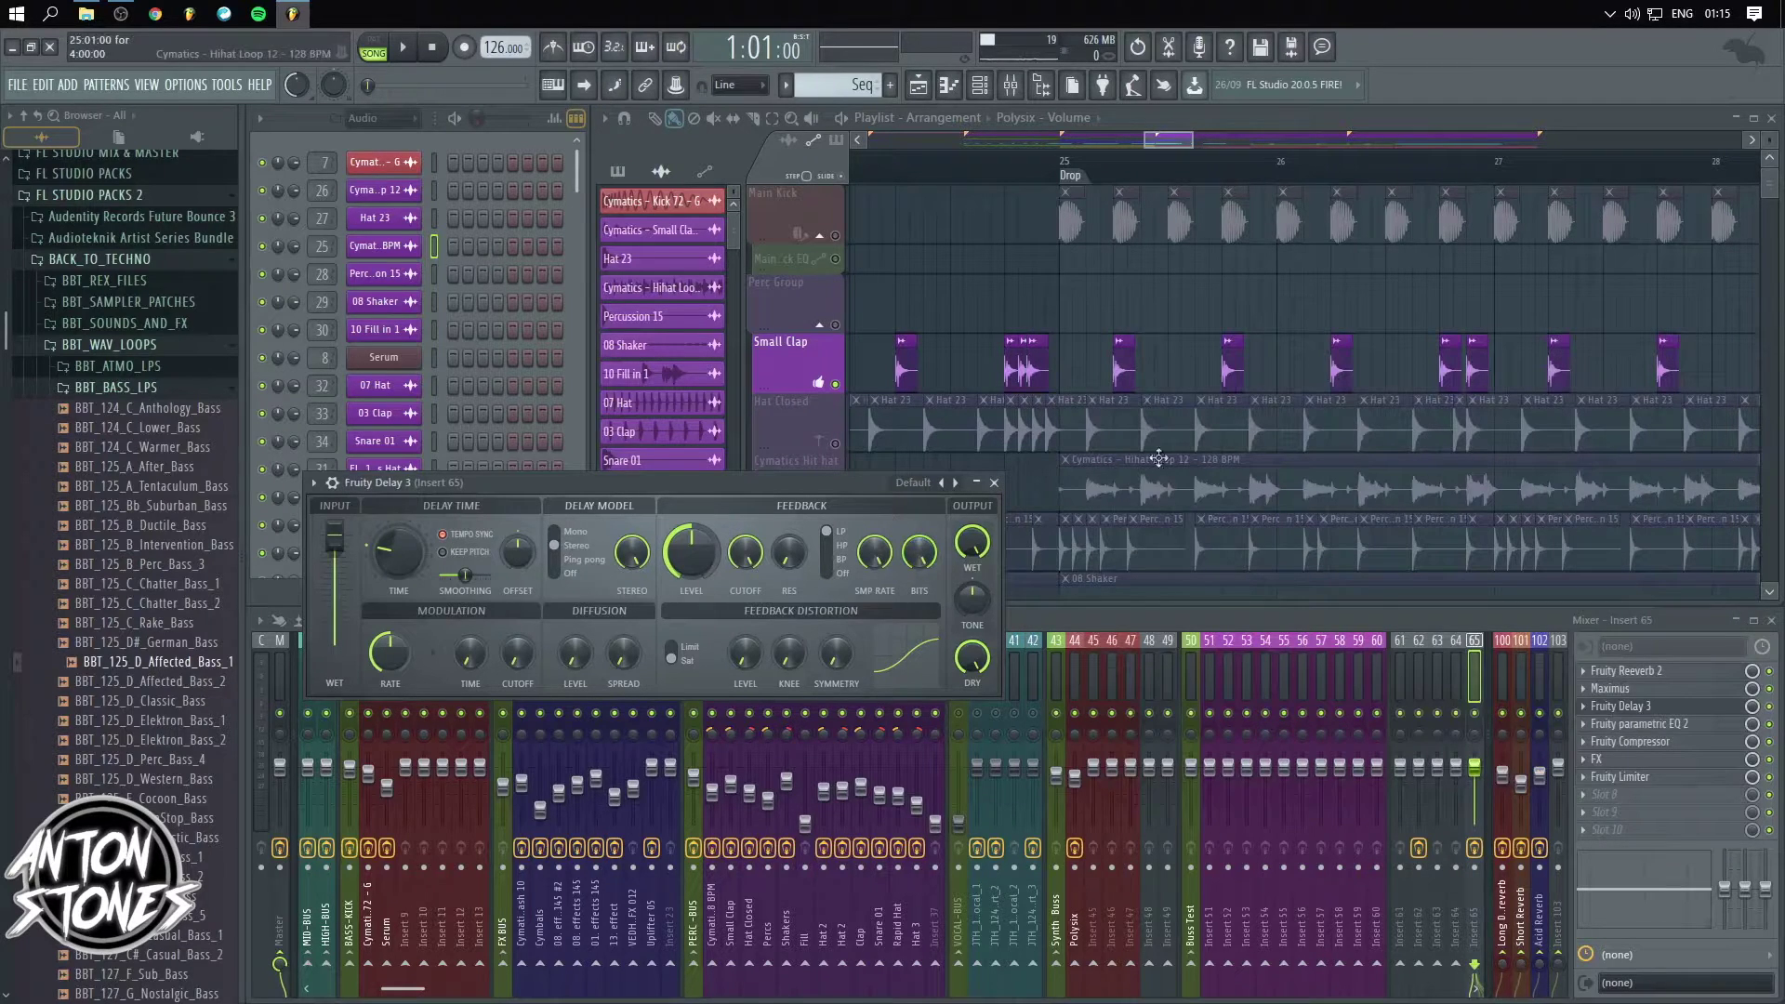
left_click(995, 483)
left_click(1421, 852)
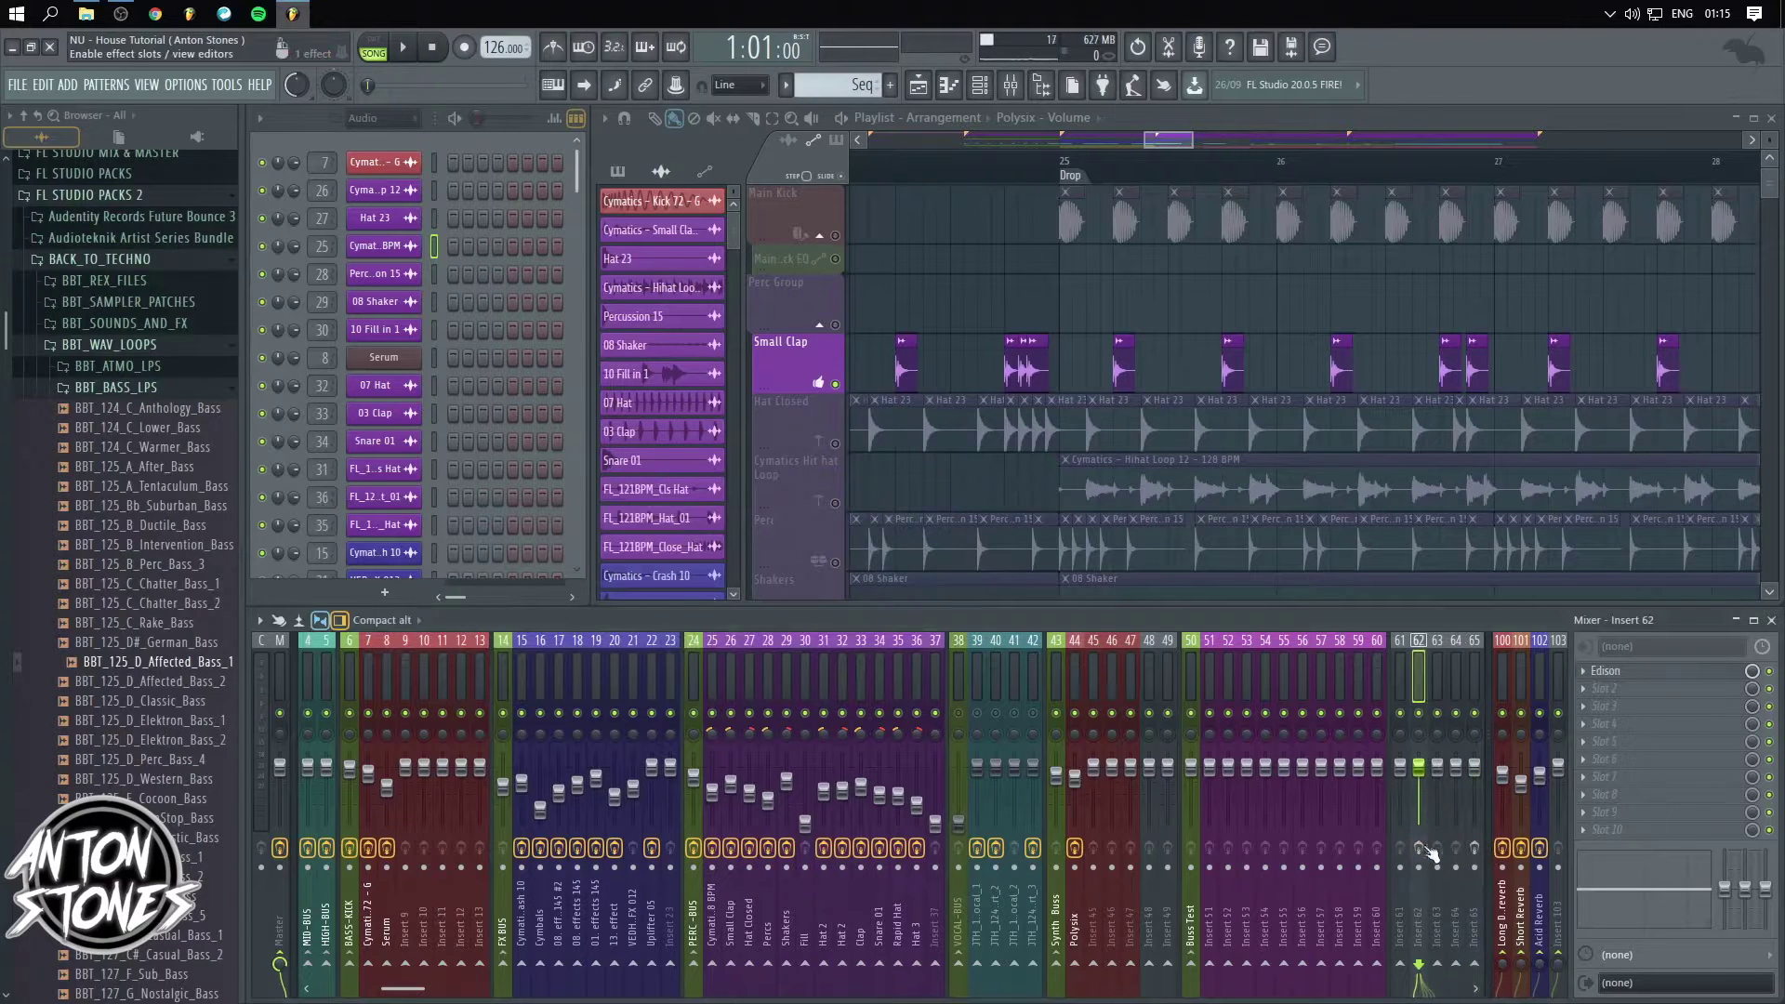
- Hide the browser and reopen Fruity Delay 3 from mixer track Insert 65, placing it above the mixer
left_click(1476, 716)
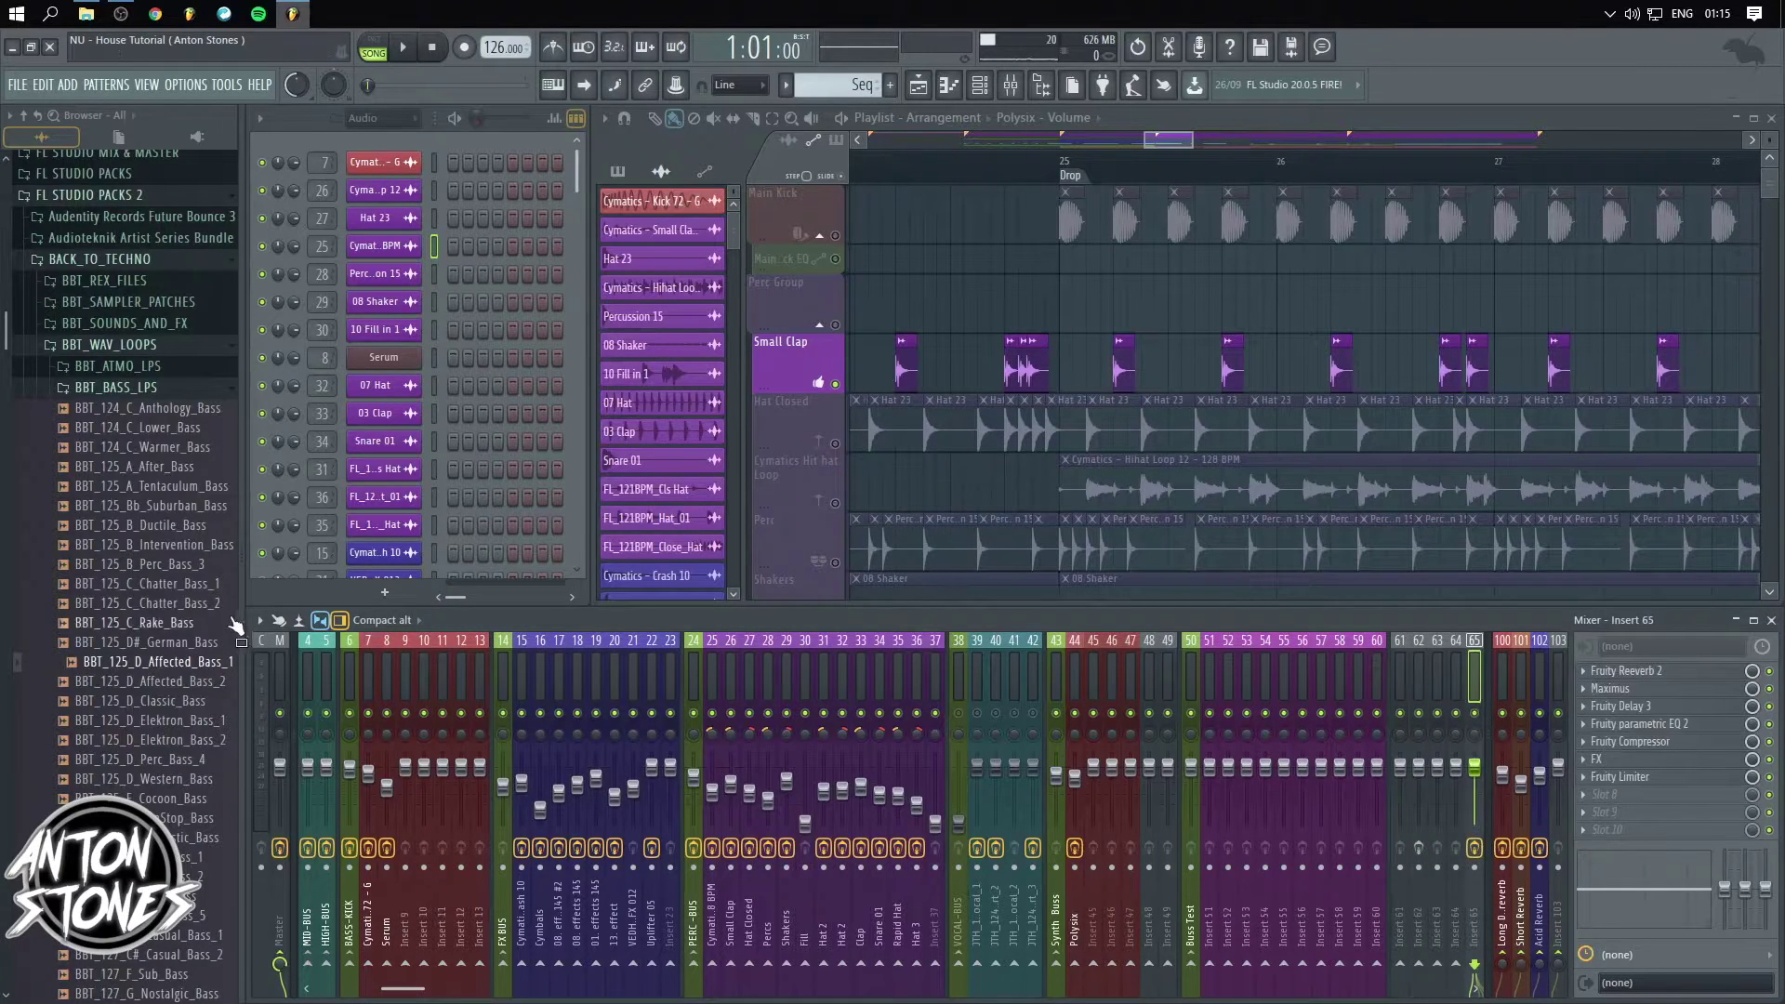
key("alt+F8")
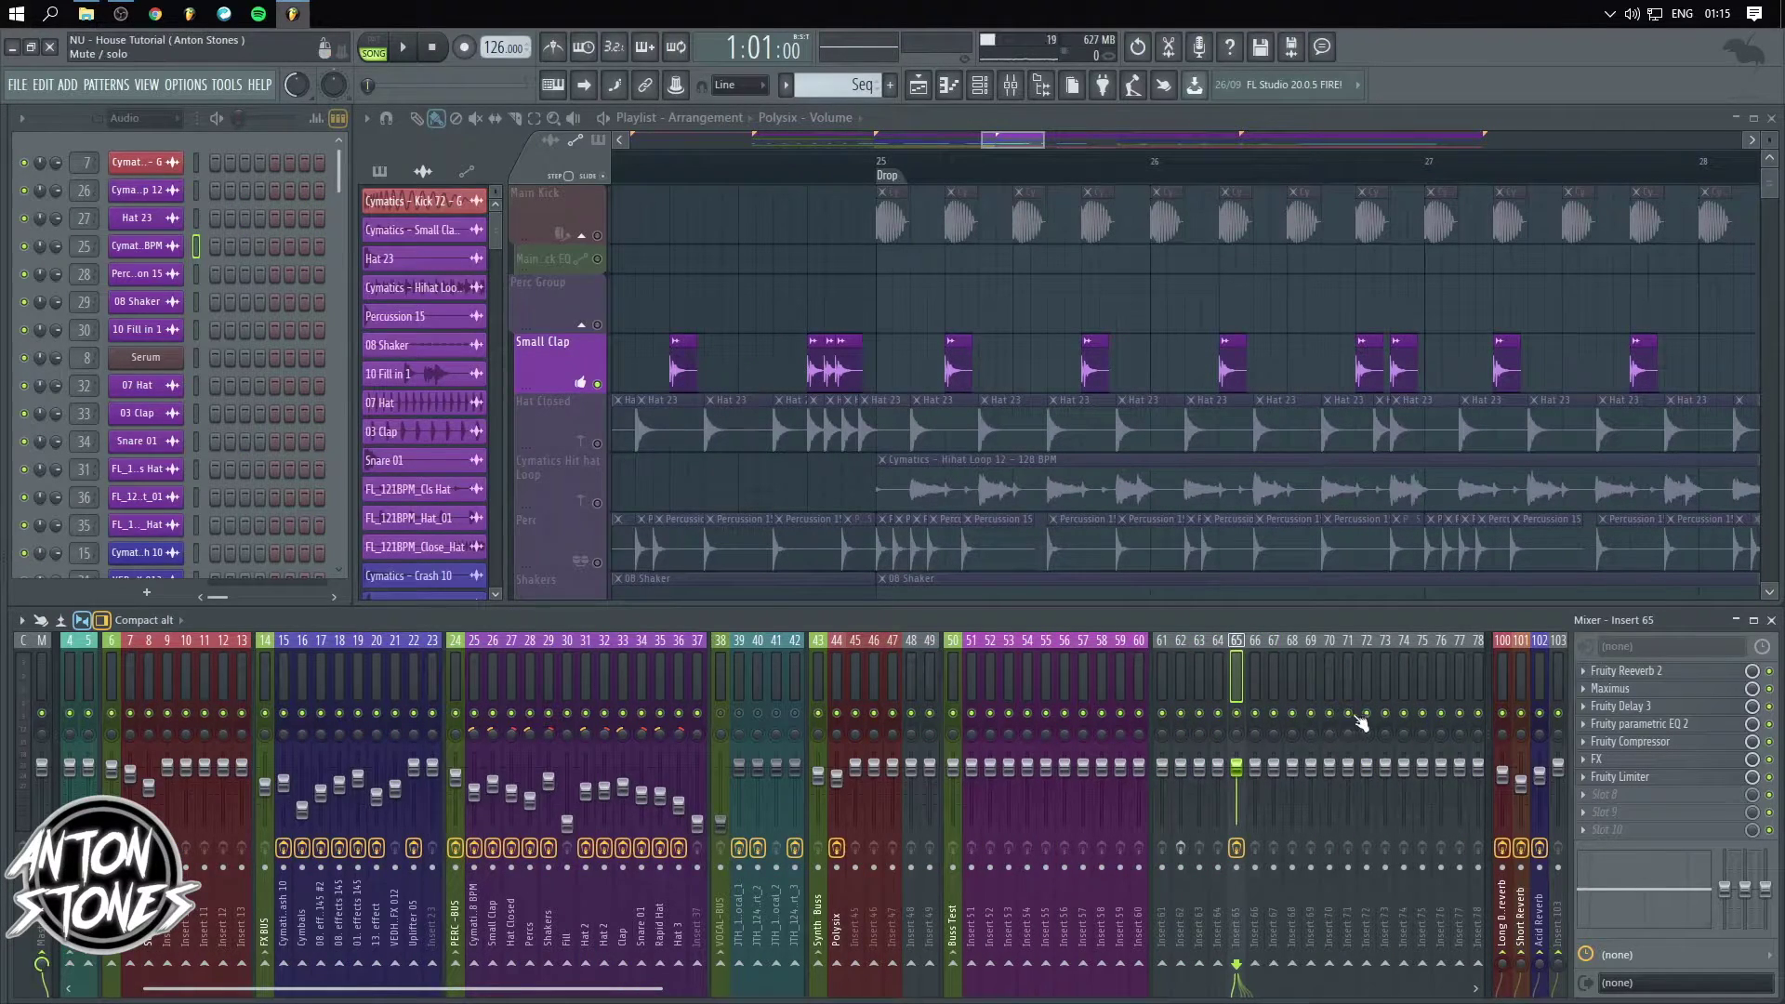
left_click(1670, 709)
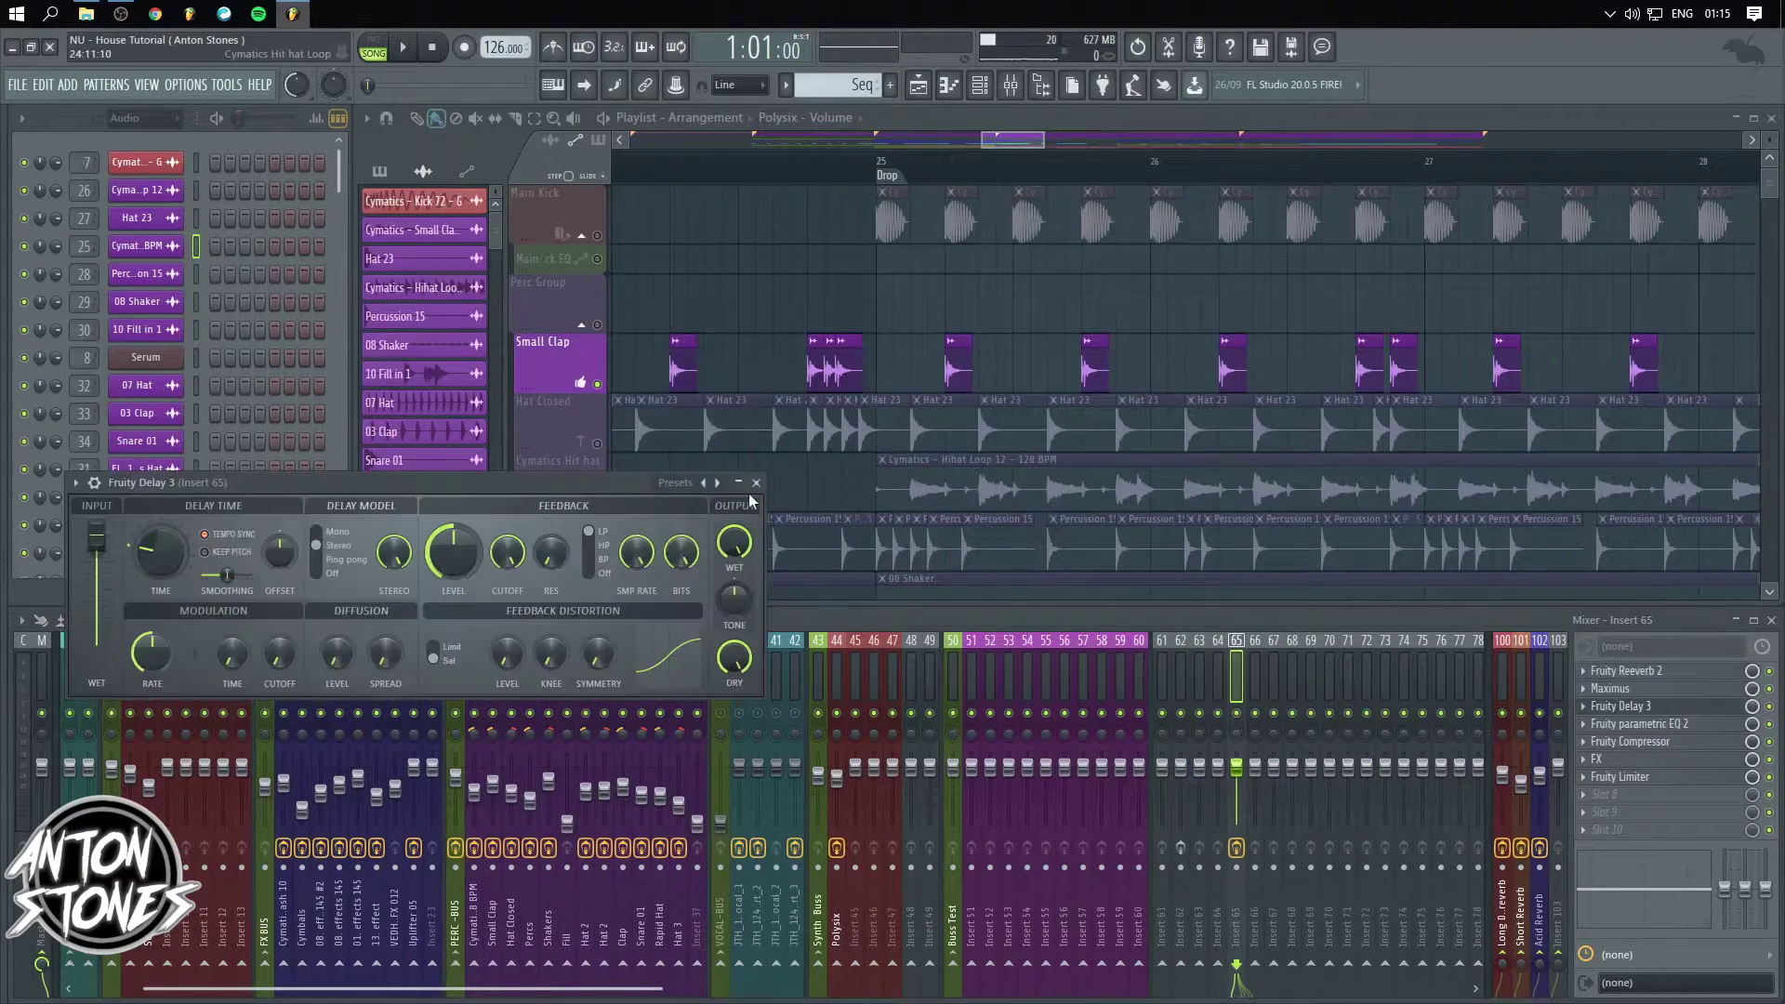
left_click_drag(600, 484, 891, 385)
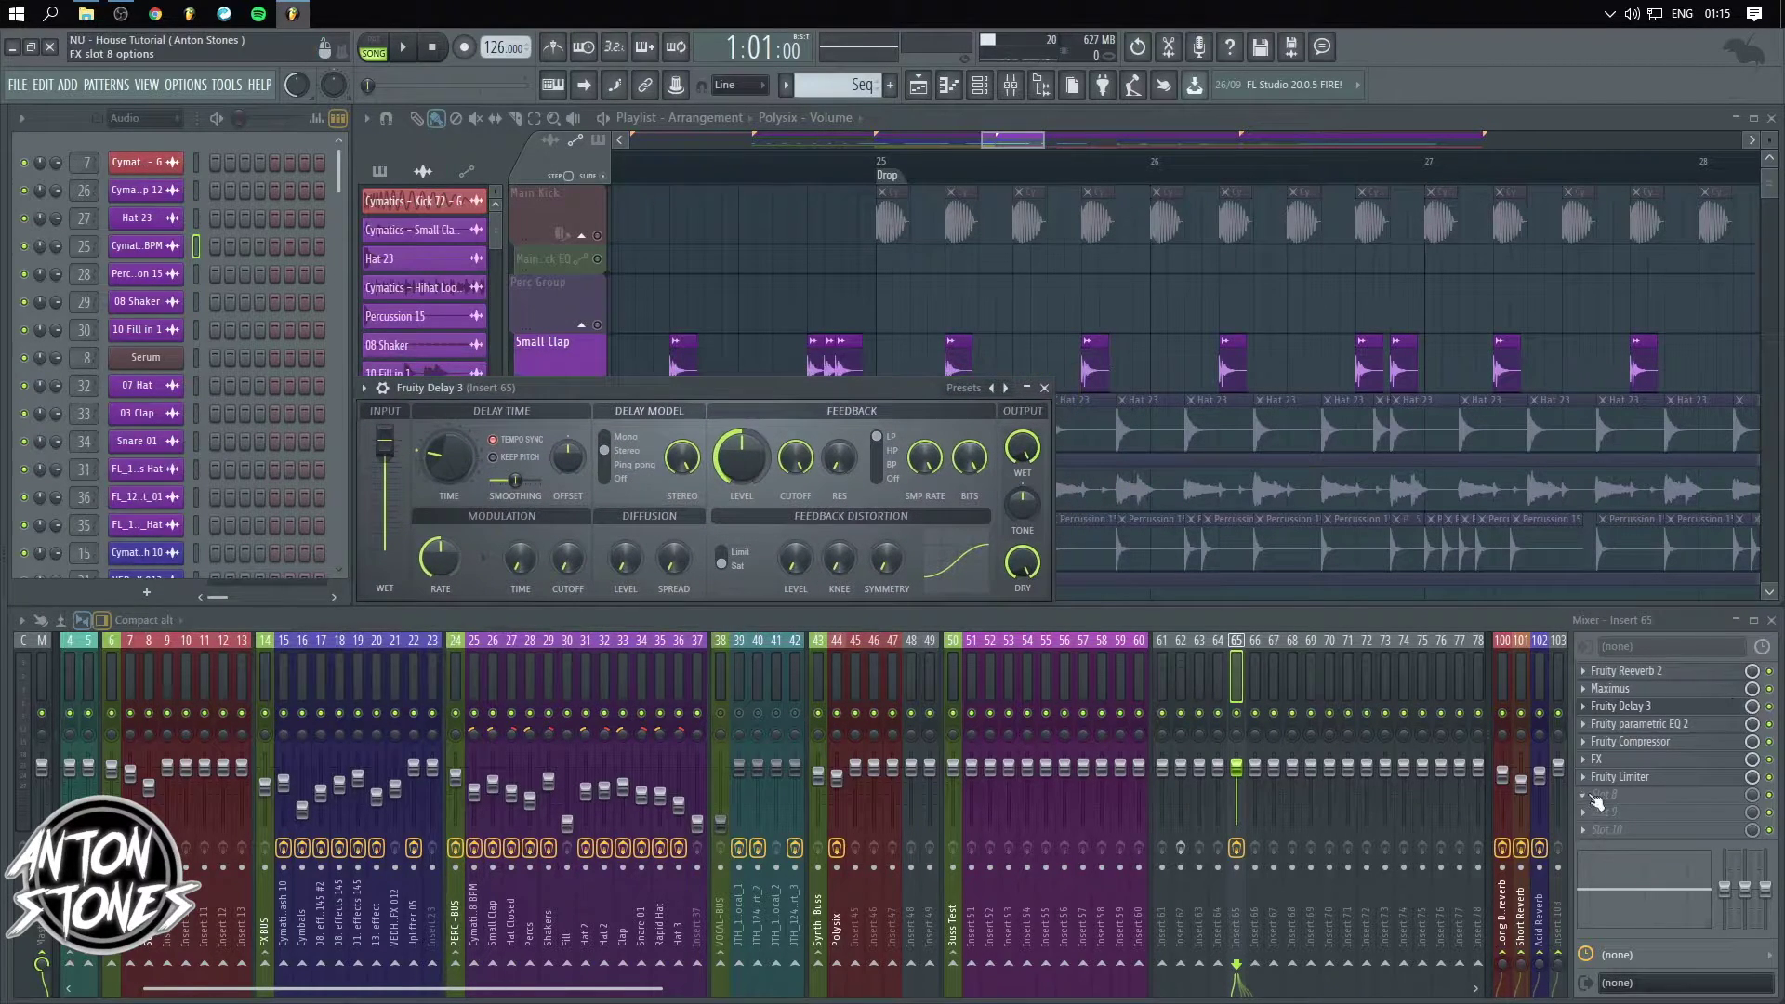
- Turn the delay's modulation rate up to maximum and adjust the diffusion level and spread
left_click_drag(445, 555, 445, 522)
left_click_drag(628, 558, 629, 567)
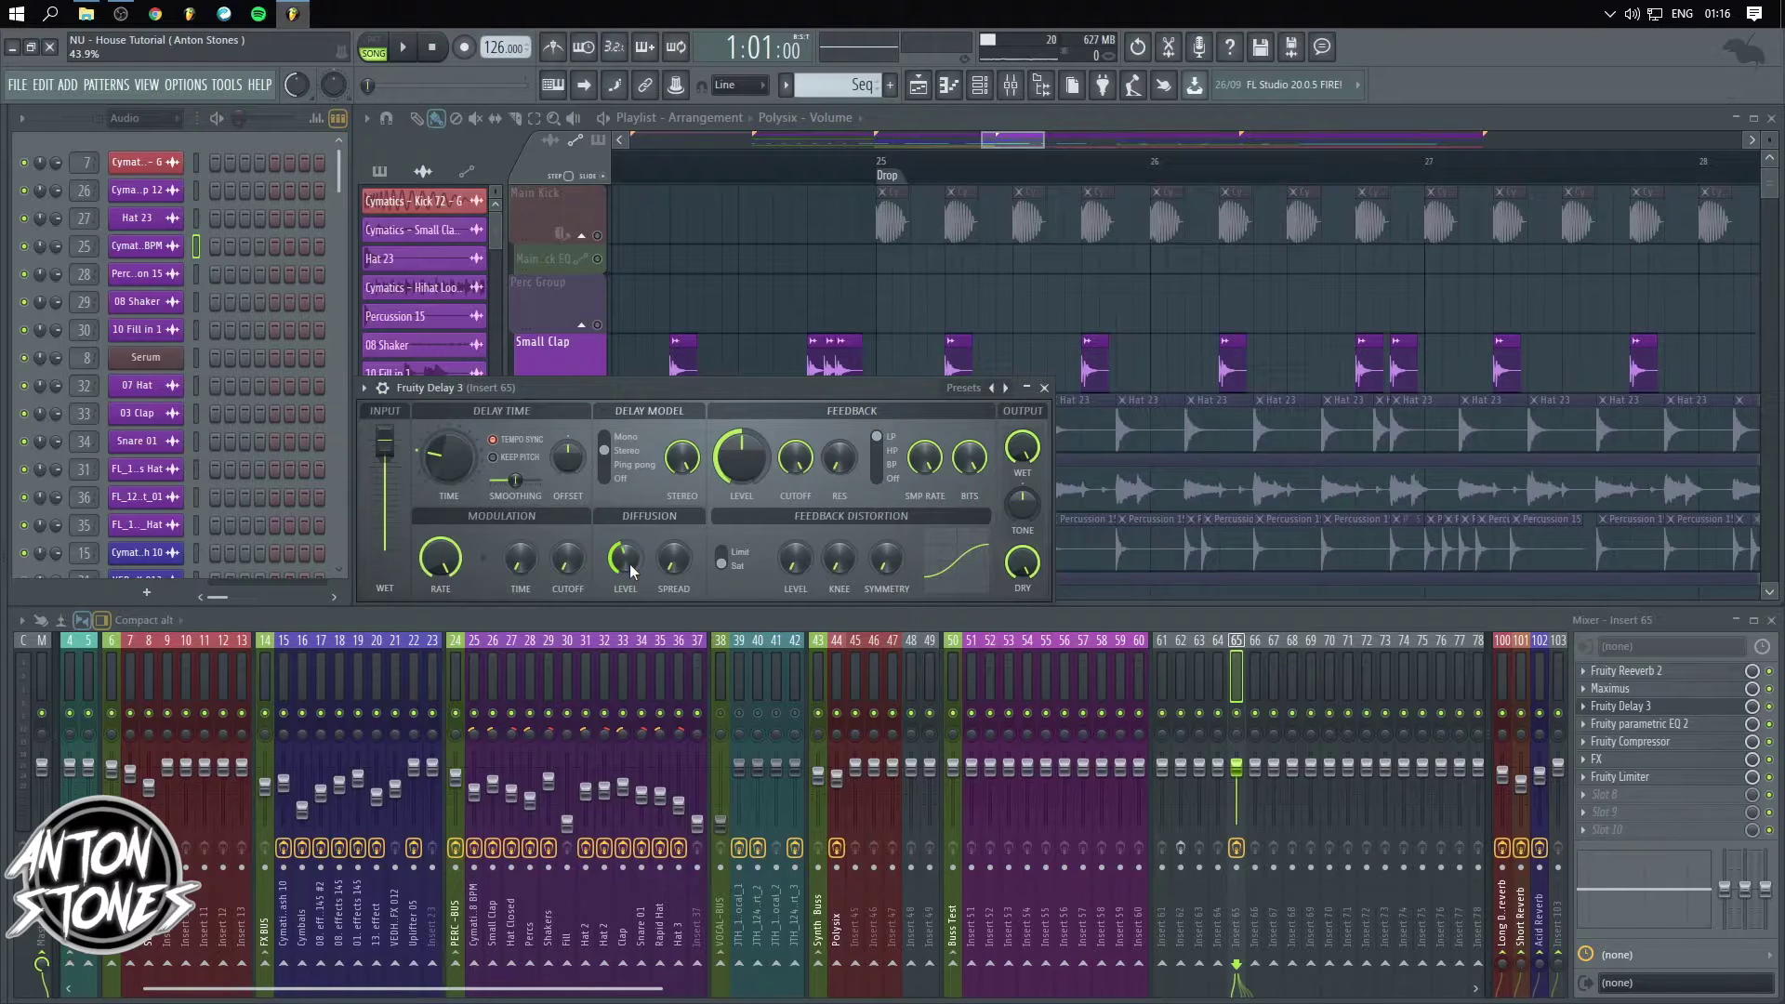
left_click_drag(628, 563, 629, 582)
left_click_drag(683, 561, 683, 576)
- Vary the feedback distortion level and knee and the output dry level, and close Fruity Delay 3
left_click_drag(797, 571, 840, 545)
left_click_drag(960, 549, 956, 530)
left_click_drag(798, 562, 884, 597)
left_click_drag(840, 560, 840, 621)
left_click_drag(1023, 561, 1023, 632)
left_click_drag(1034, 565, 1034, 493)
left_click(1045, 388)
- Locate the vocal clips on the playlist's Acid House track and check the options of the clip at bar 29
scroll(1044, 446, "down", 2)
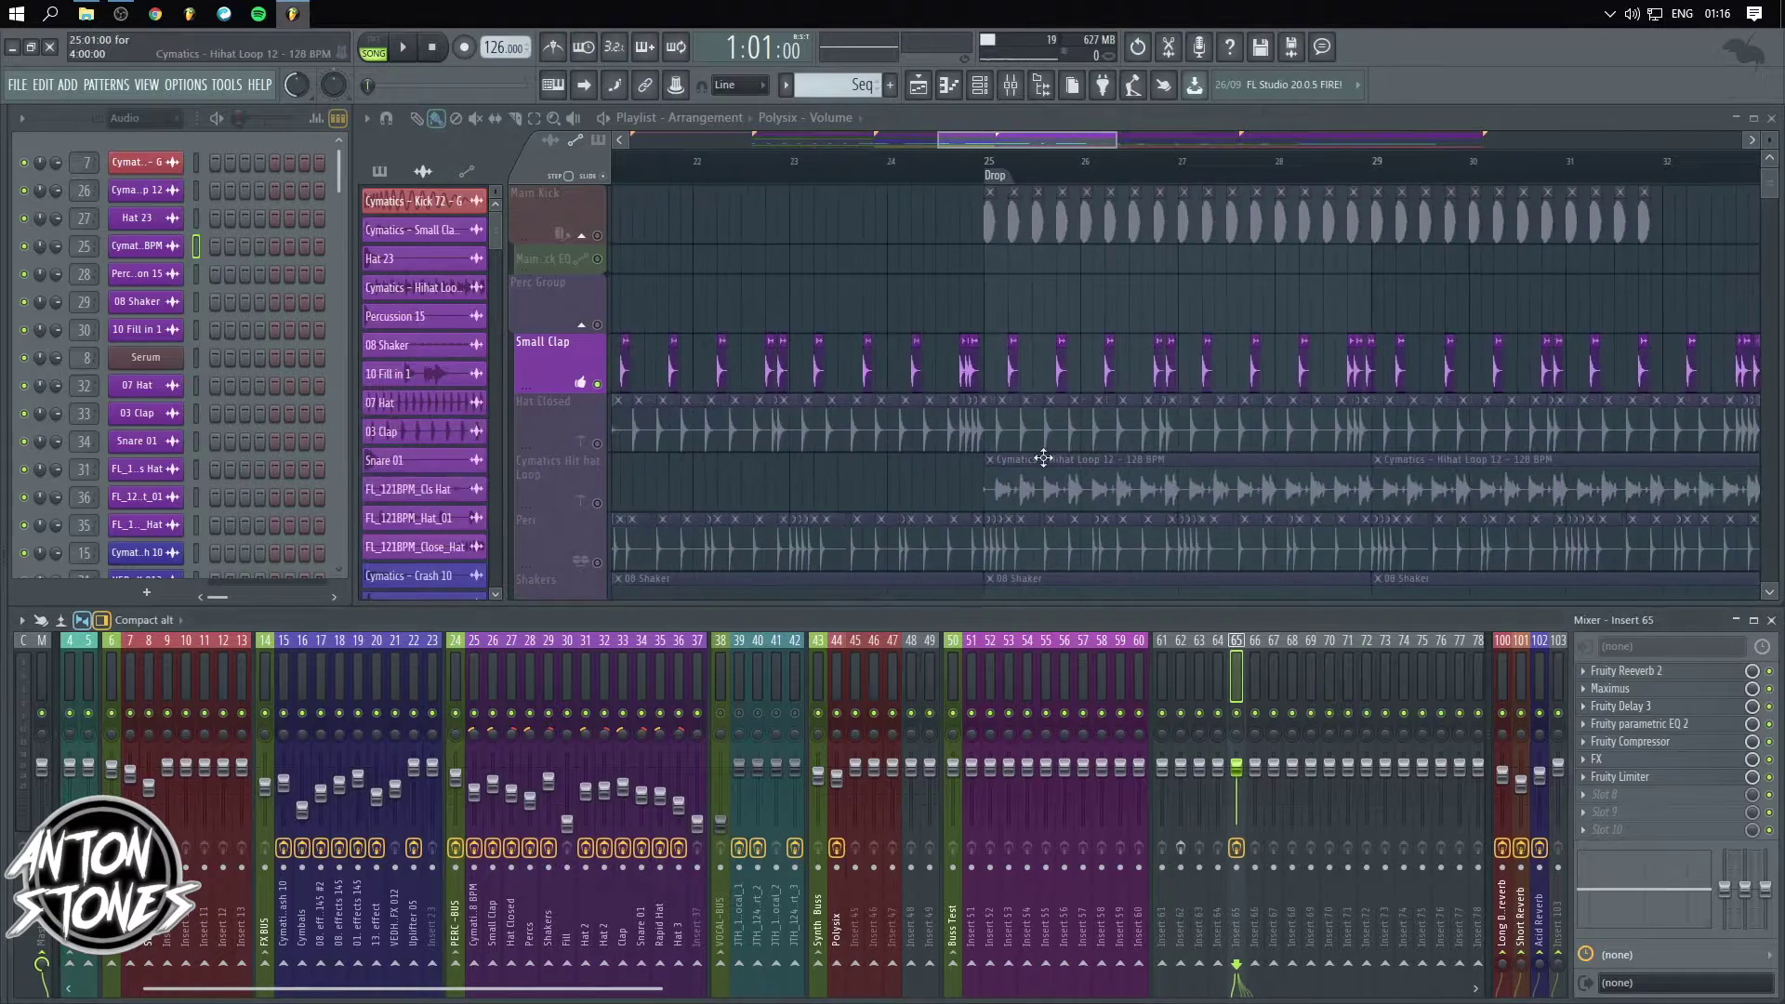
scroll(1044, 456, "down", 3)
scroll(1044, 459, "down", 1)
left_click_drag(917, 403, 1228, 358)
scroll(1005, 363, "down", 3)
left_click_drag(1008, 419, 1131, 665)
scroll(828, 418, "down", 6)
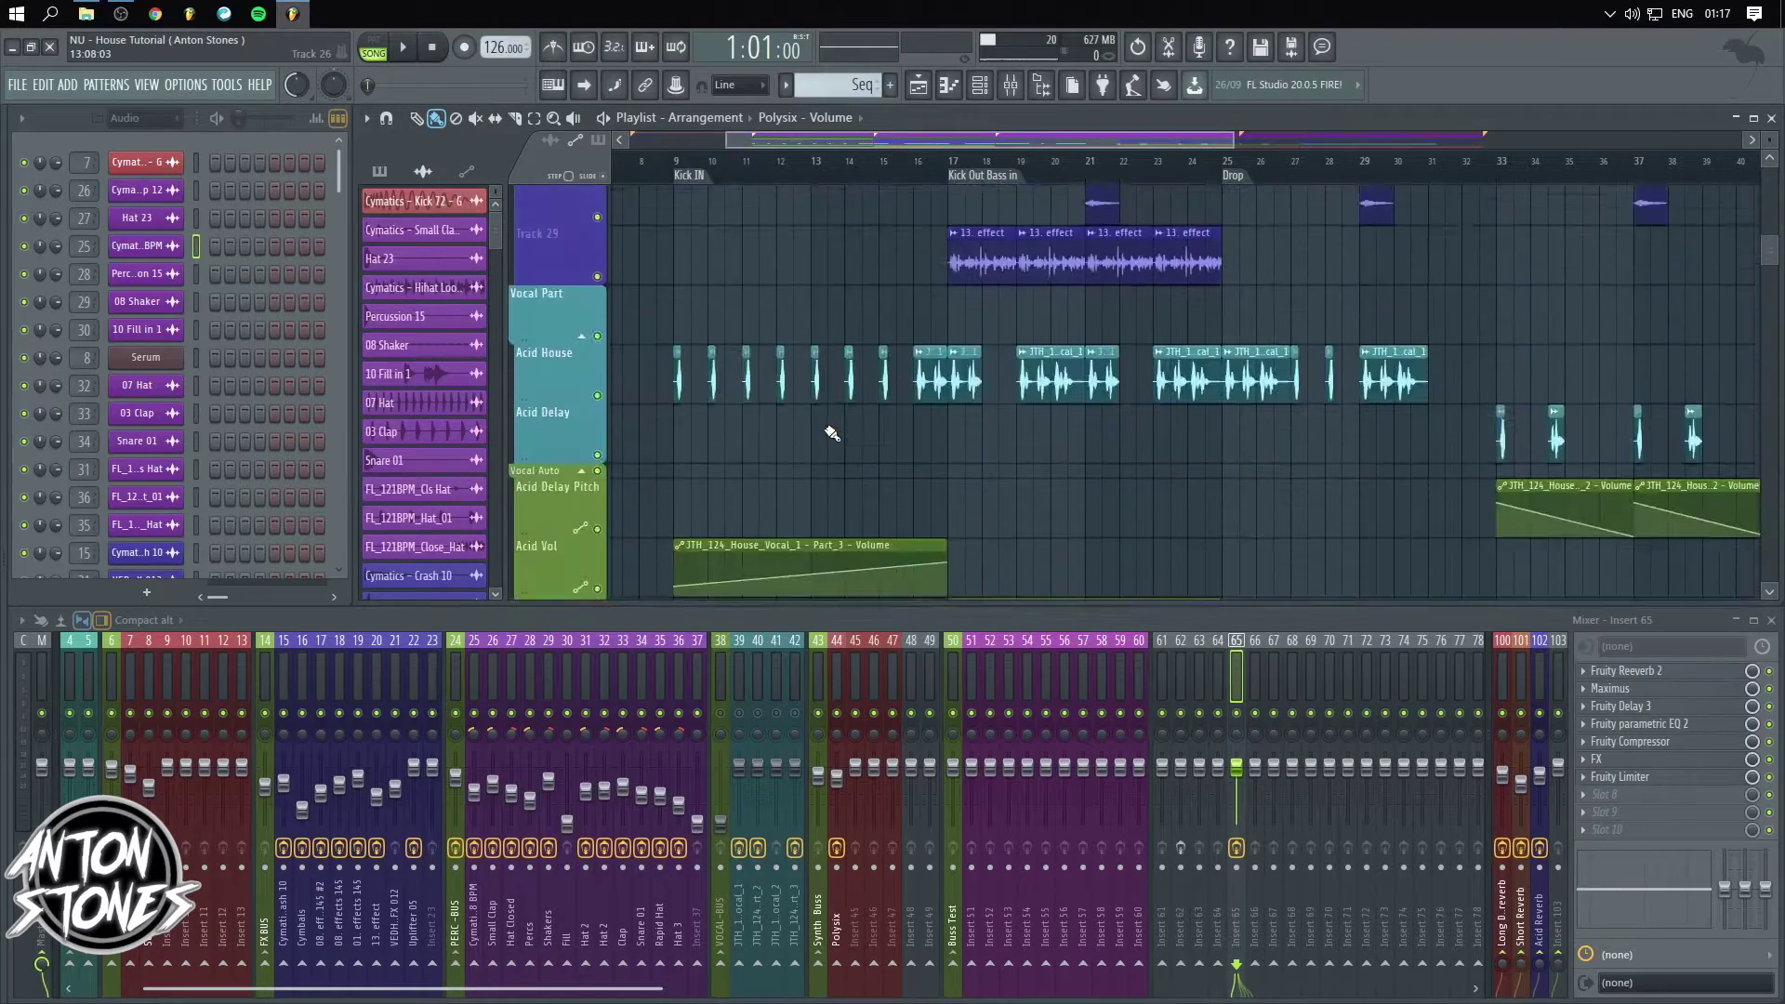
scroll(1192, 395, "up", 2)
left_click_drag(848, 426, 457, 391)
left_click_drag(1267, 354, 770, 437)
left_click(781, 400)
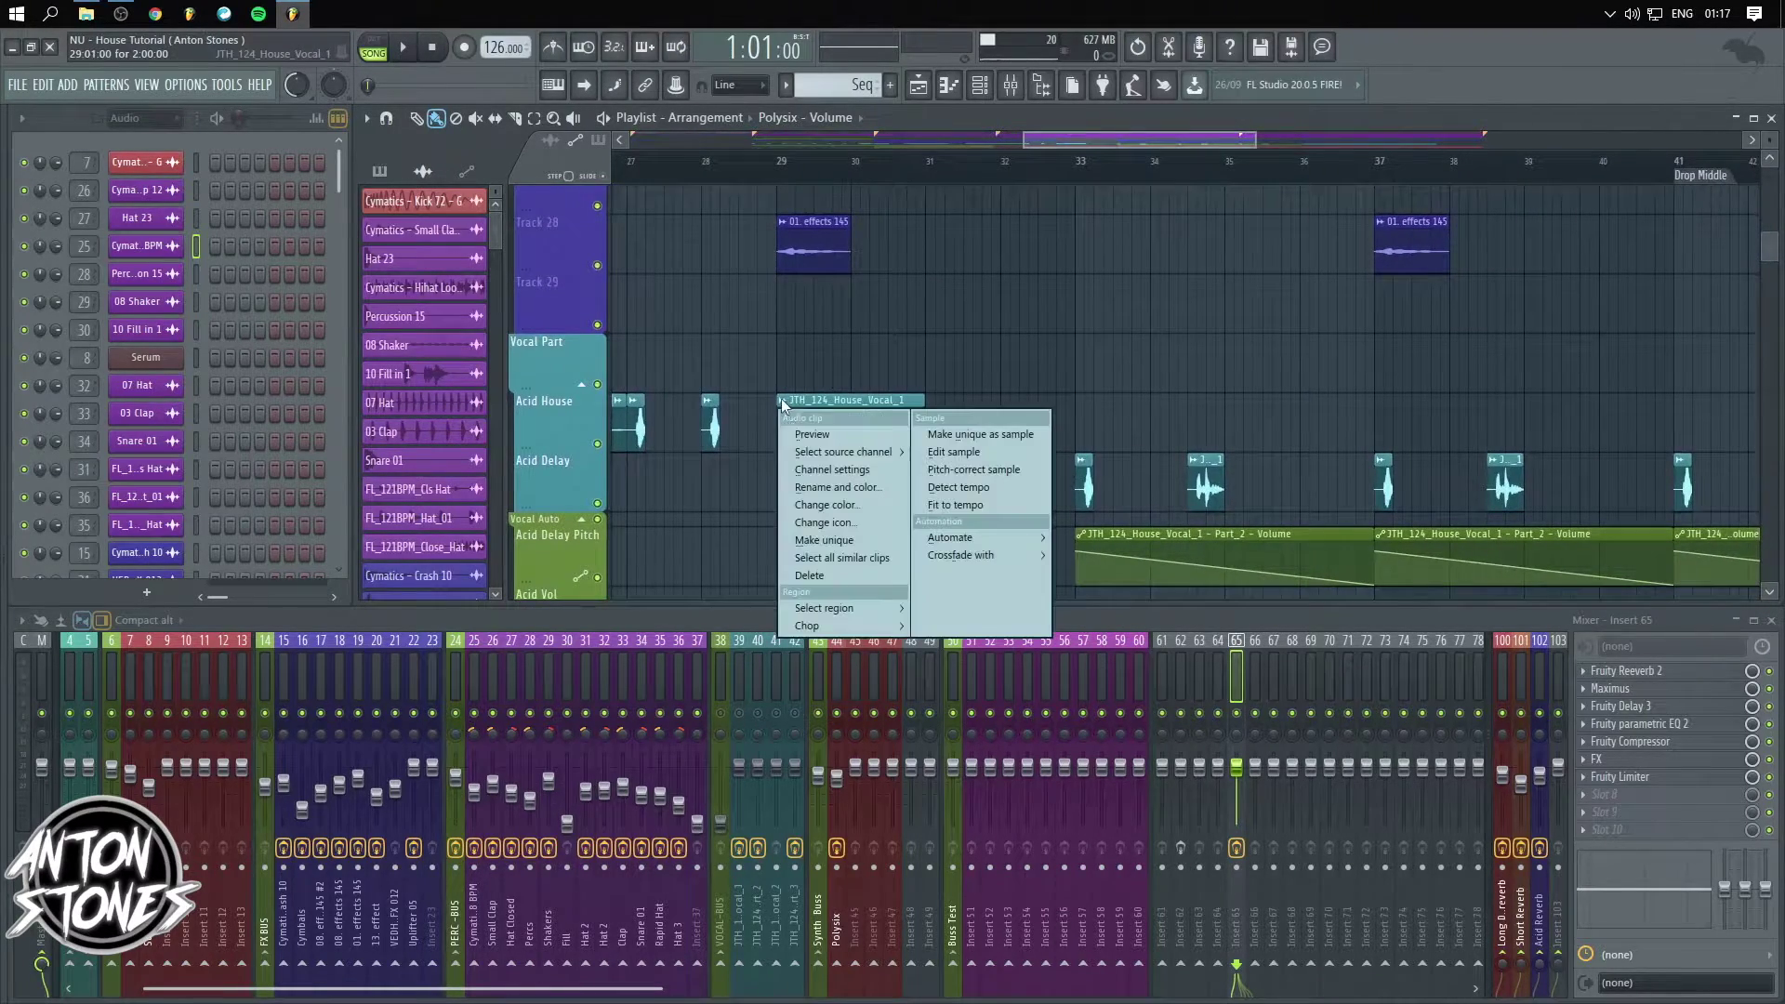
left_click(956, 436)
- Play the arrangement from the Drop marker at bar 25 to hear the vocal part
scroll(978, 403, "down", 5)
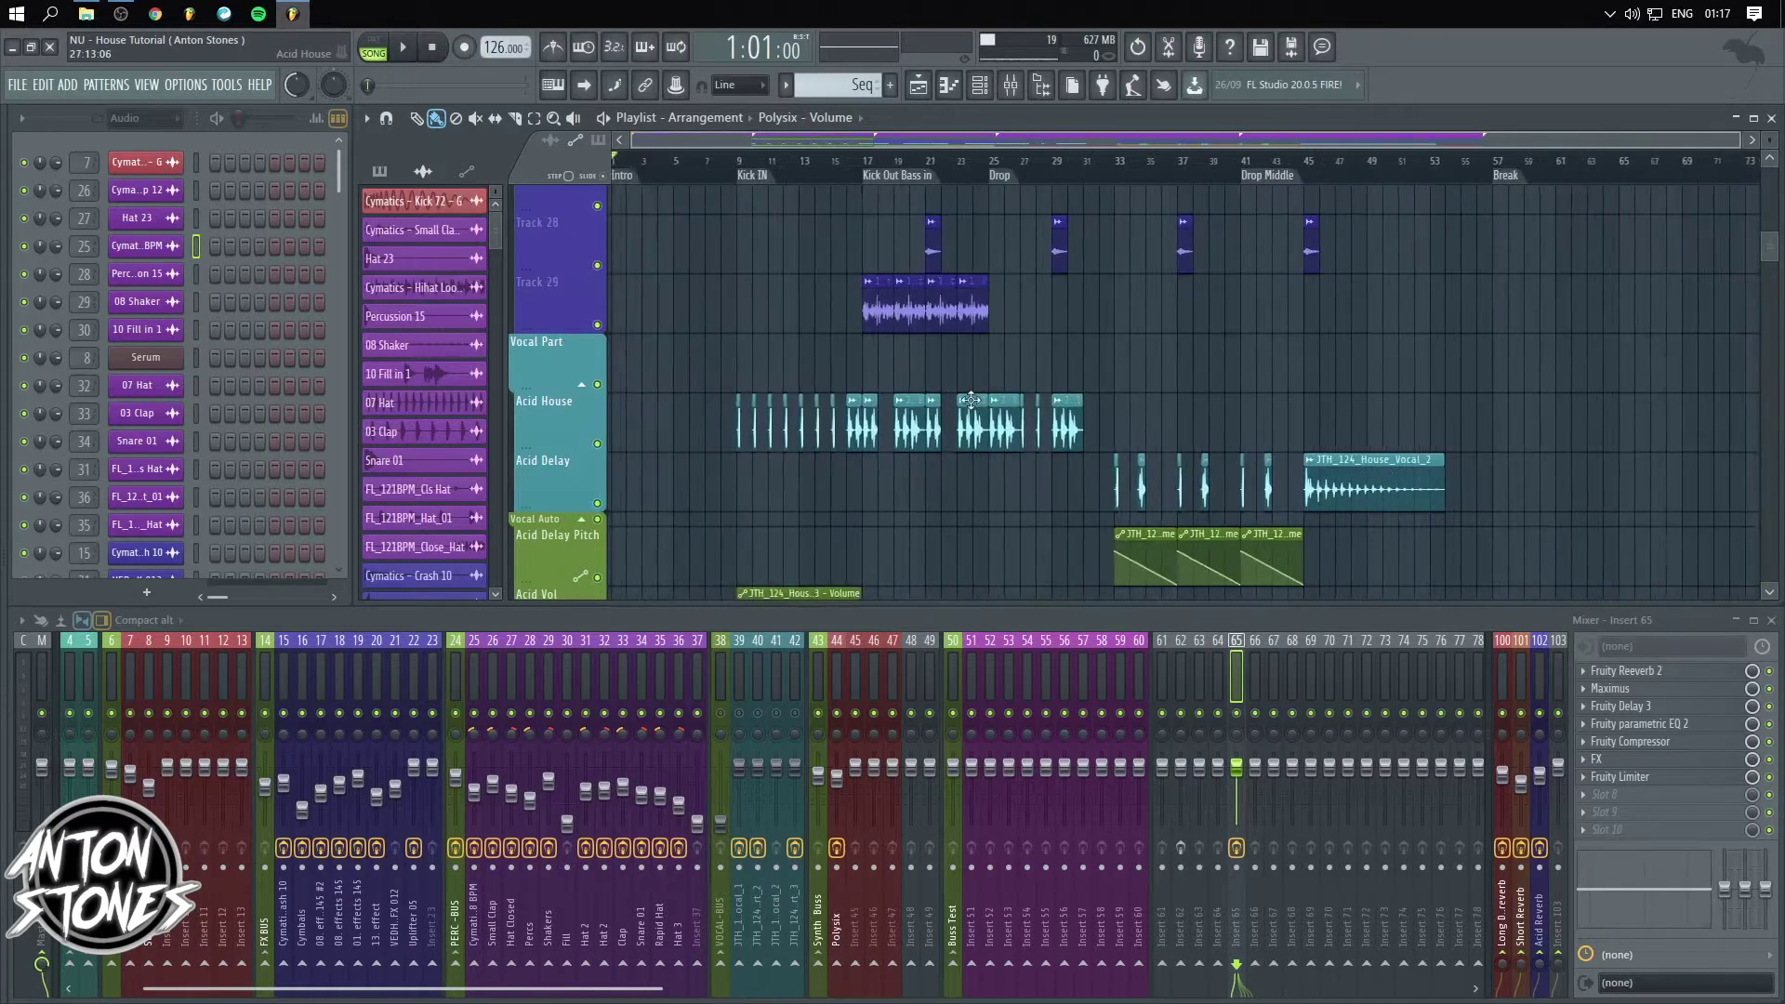
left_click(976, 160)
key("space")
left_click(994, 159)
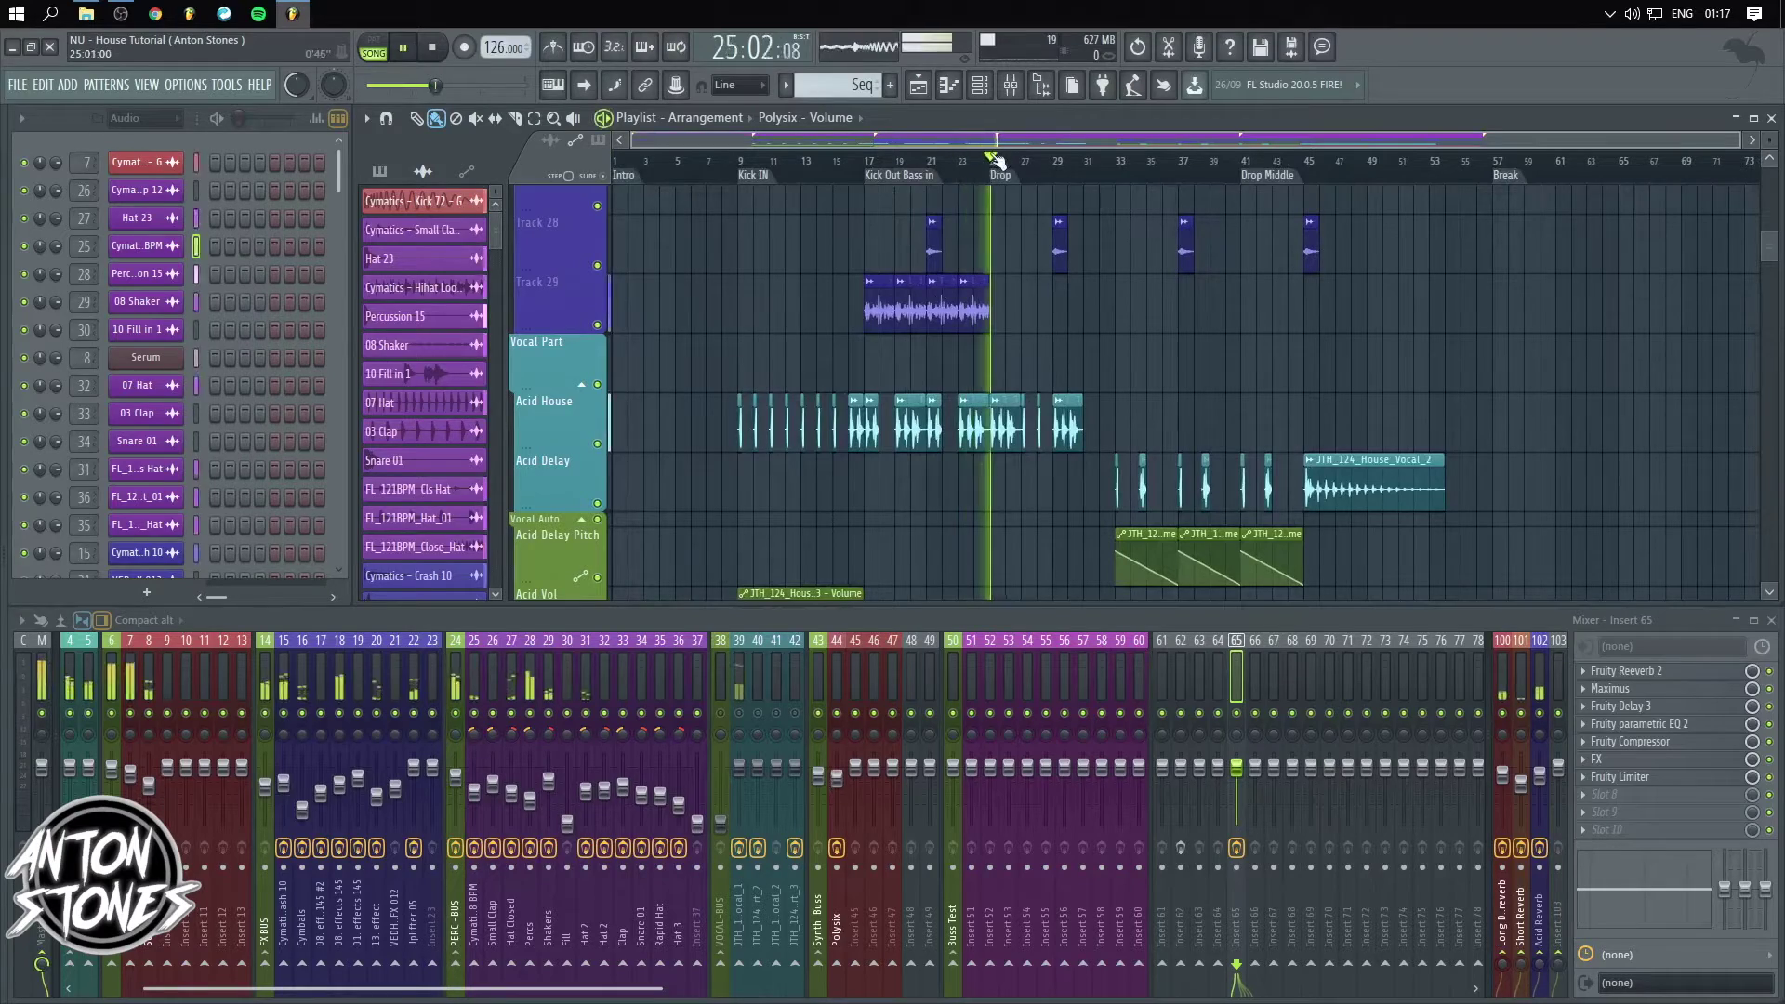
scroll(1028, 478, "up", 6)
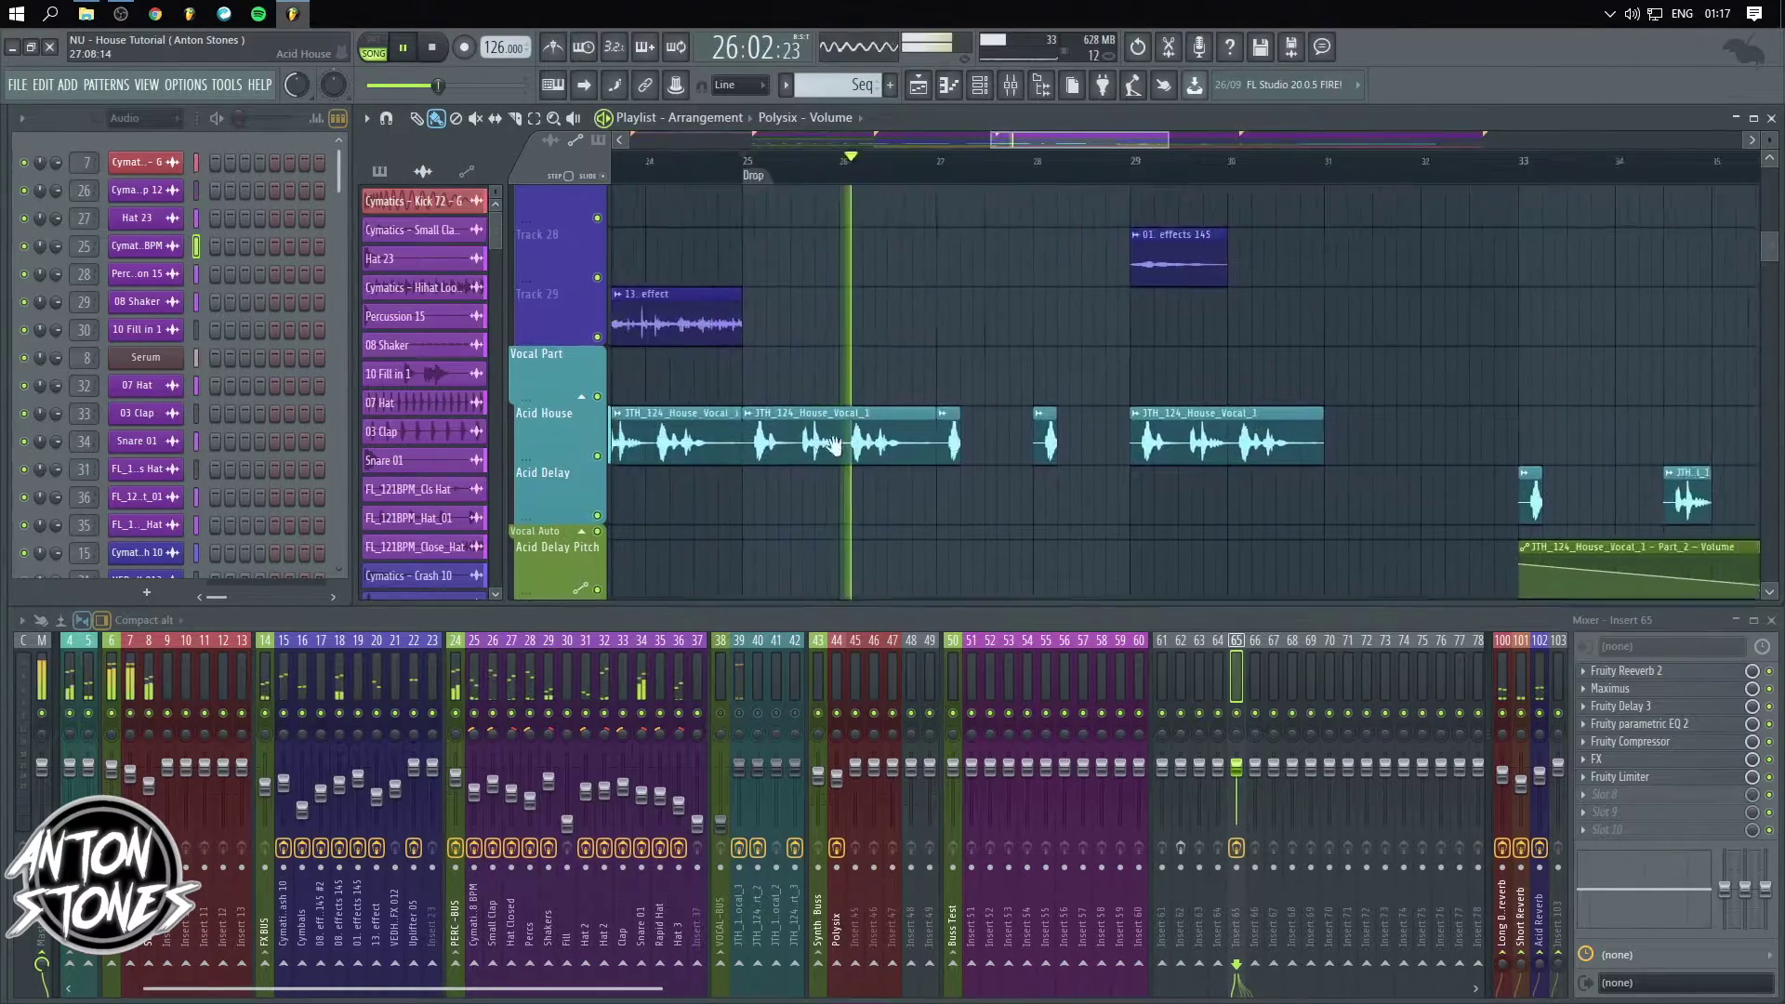
scroll(977, 307, "down", 3)
key("space")
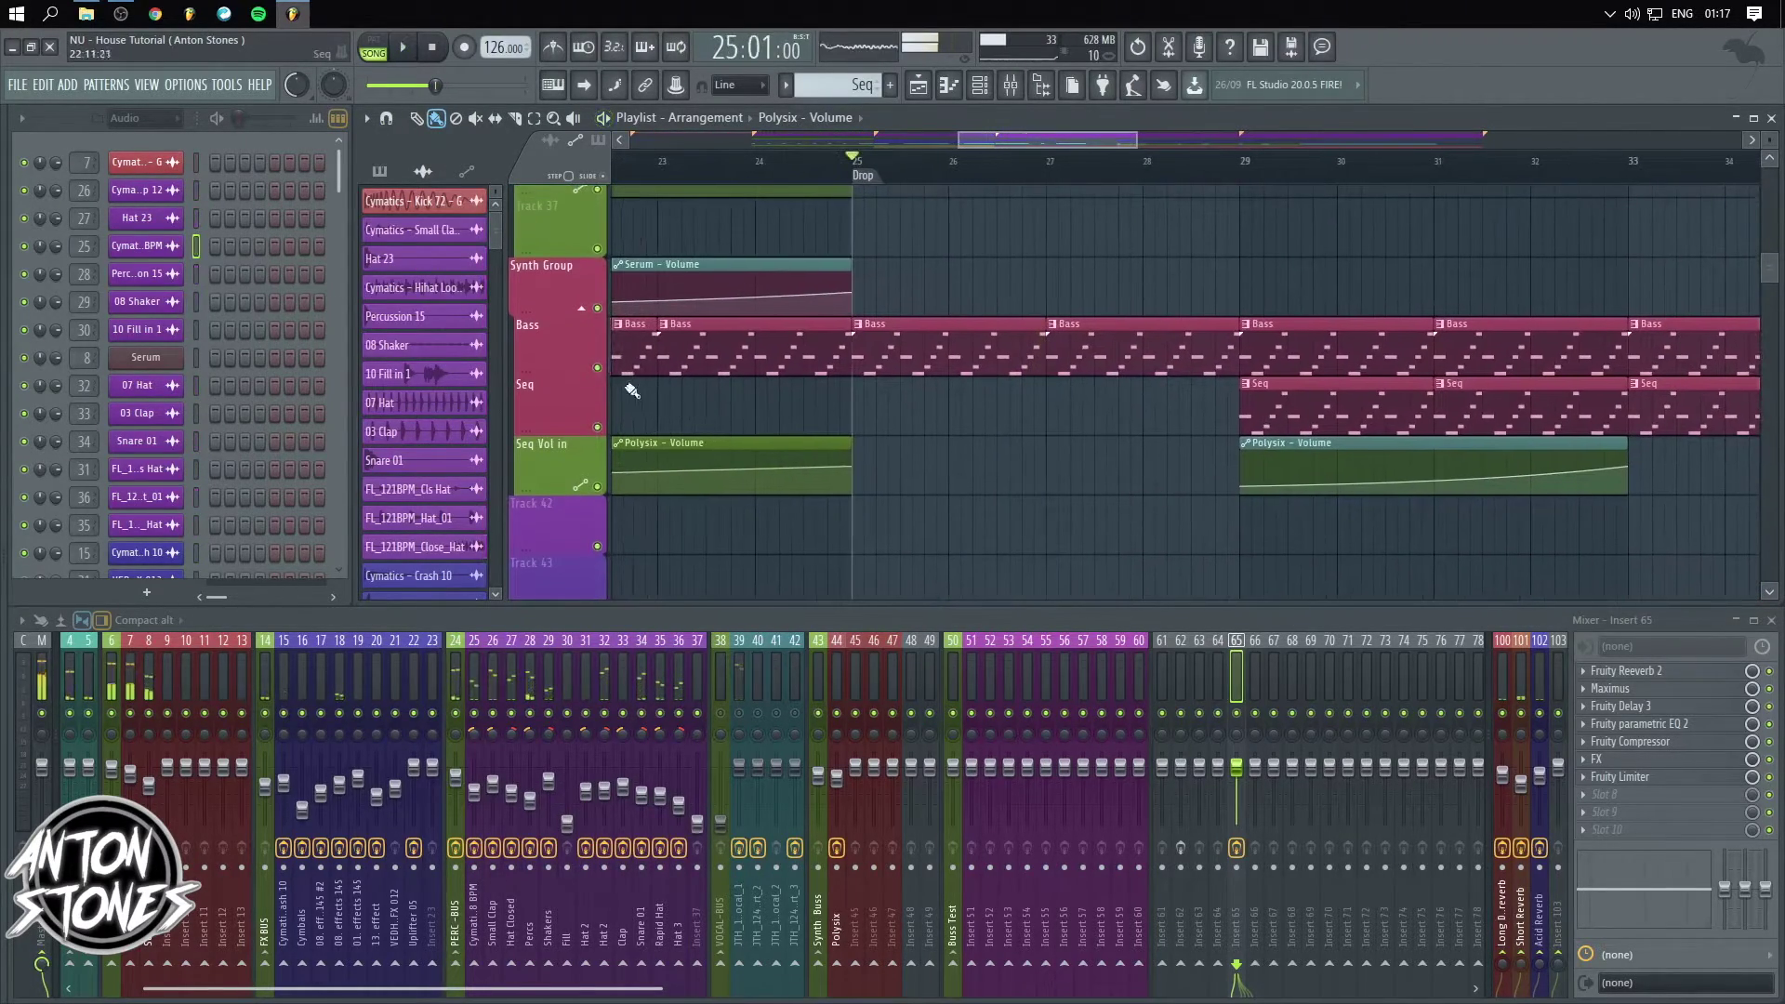
- Mute the Bass and Seq playlist tracks and audition the drop without them
left_click(597, 367)
left_click(597, 427)
scroll(1029, 397, "up", 1)
scroll(1029, 397, "up", 5)
key("space")
key("space")
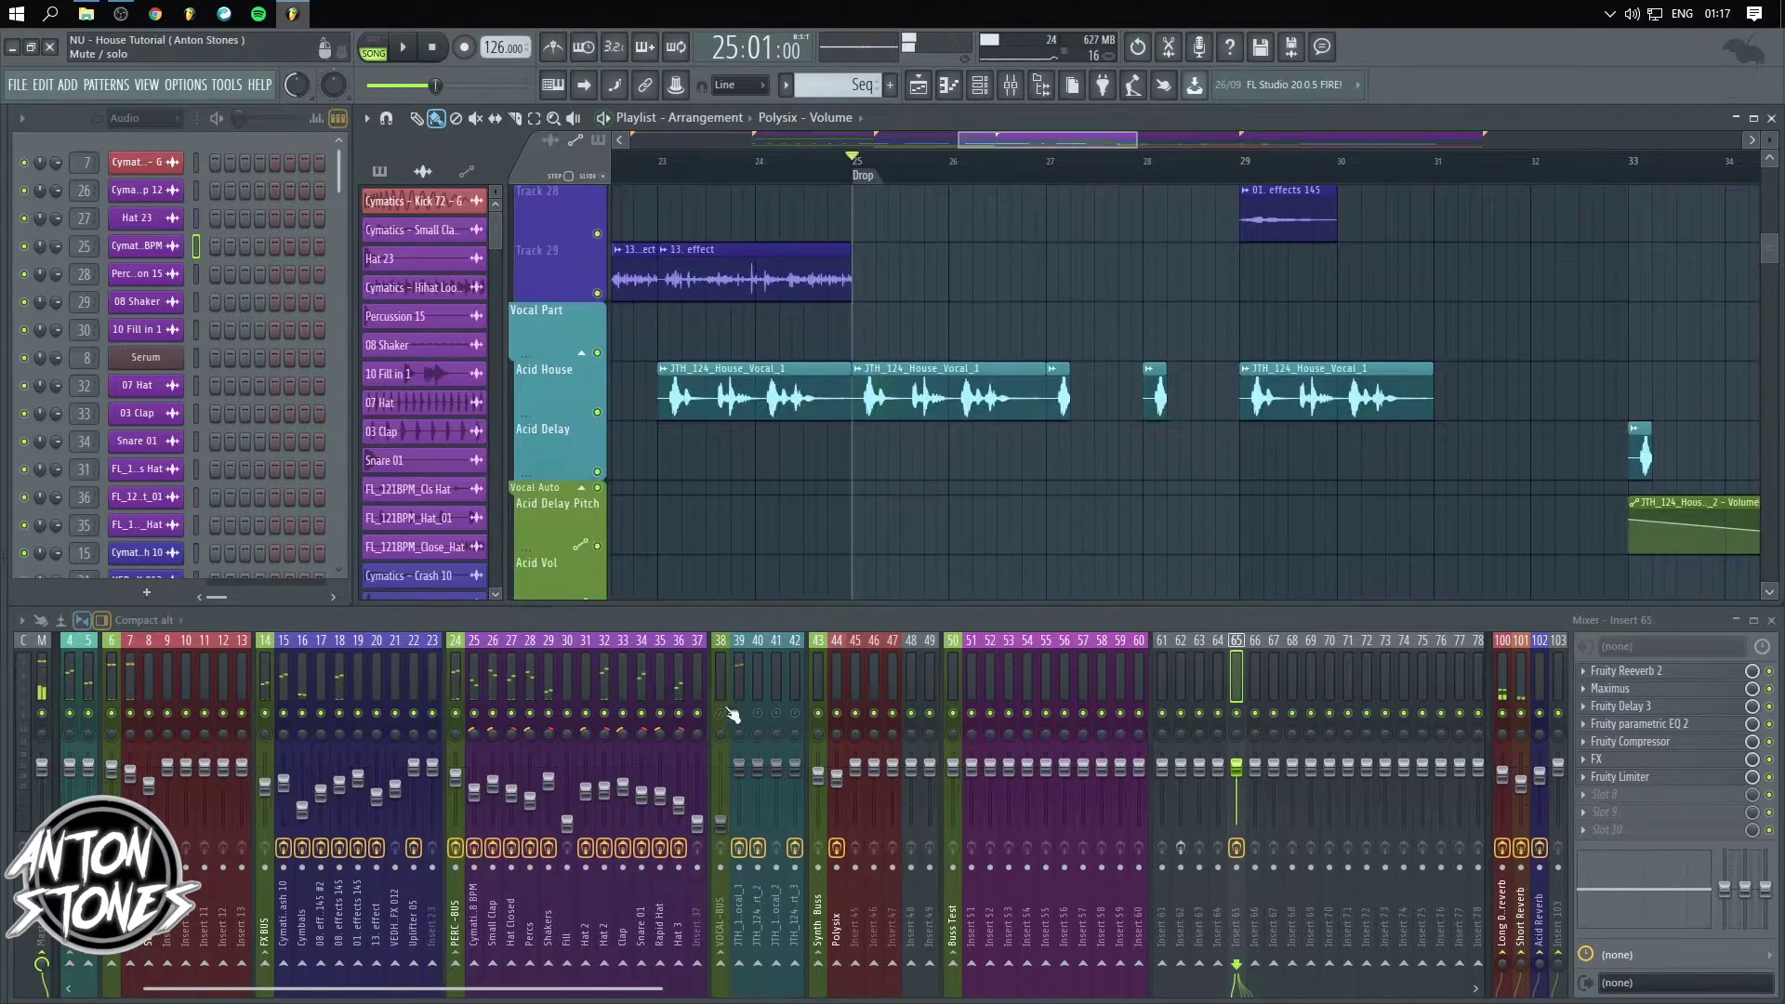
- Audition the drop again and raise the VOCAL-BUS fader level with its neighbouring vocal tracks
key("space")
key("space")
left_click_drag(723, 824, 723, 772)
- Make the short vocal clip at bar 28 unique as sample JTH_124_House_Vocal_1 - Part_4 and route it to mixer track 66
right_click(1069, 381)
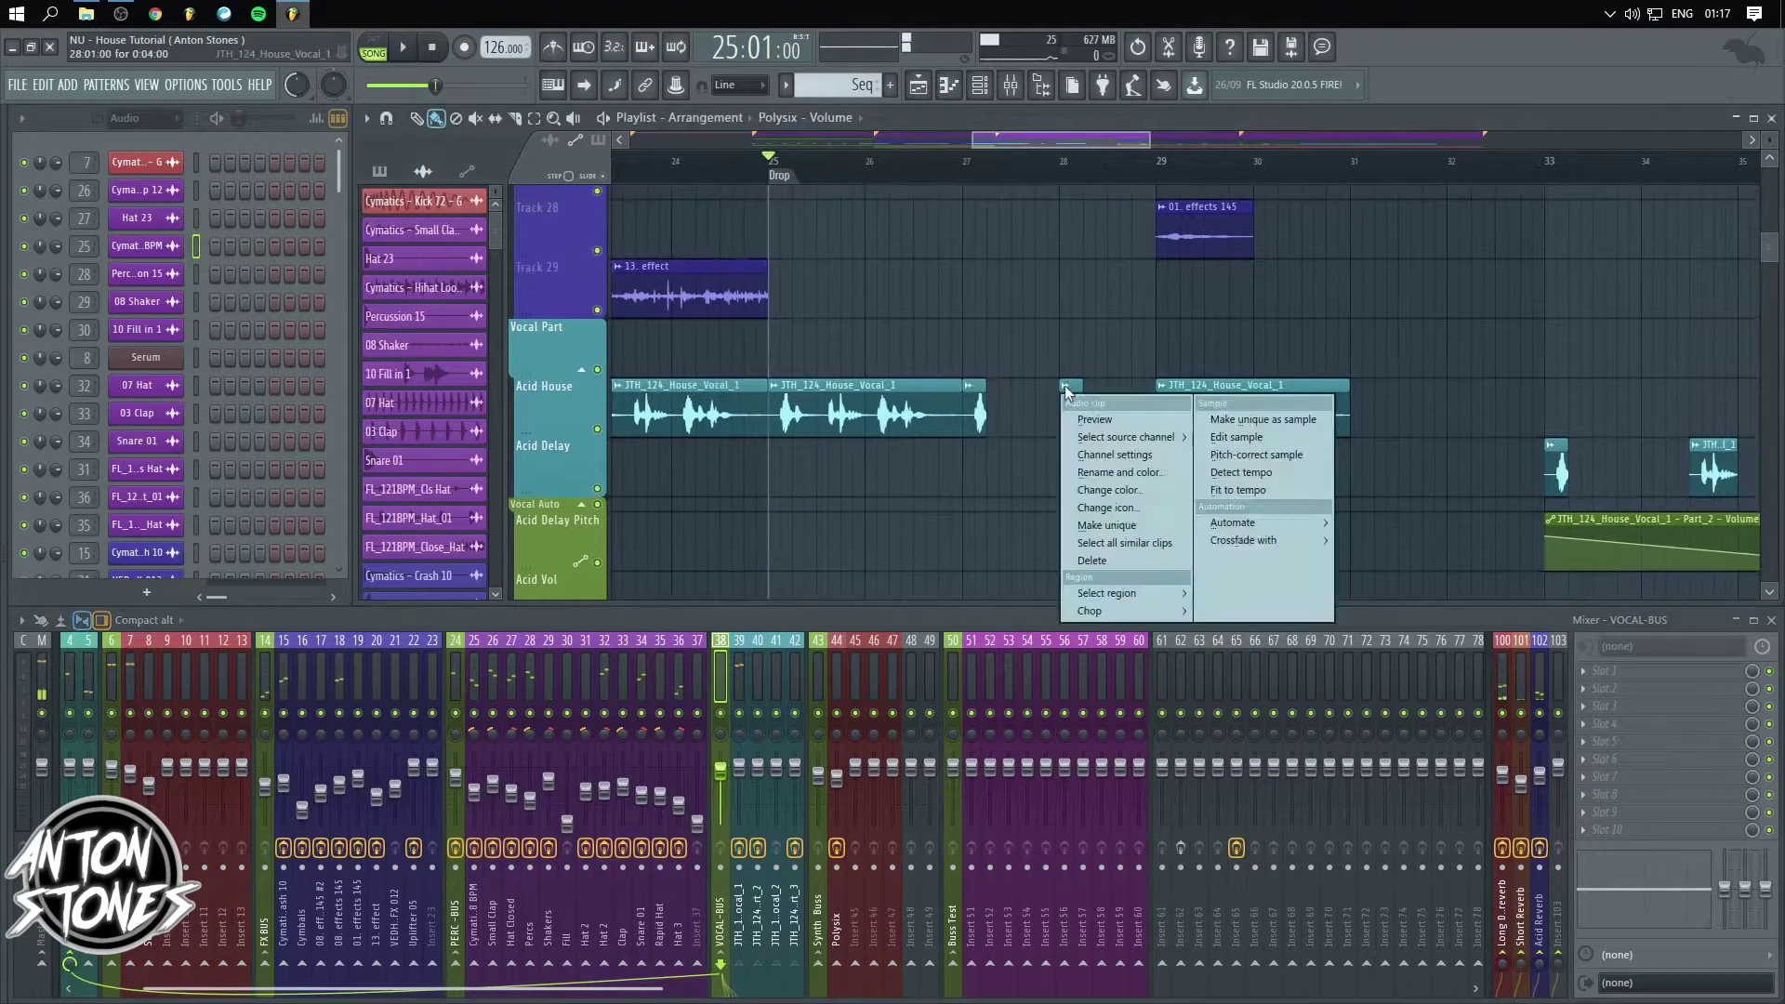
left_click(1256, 419)
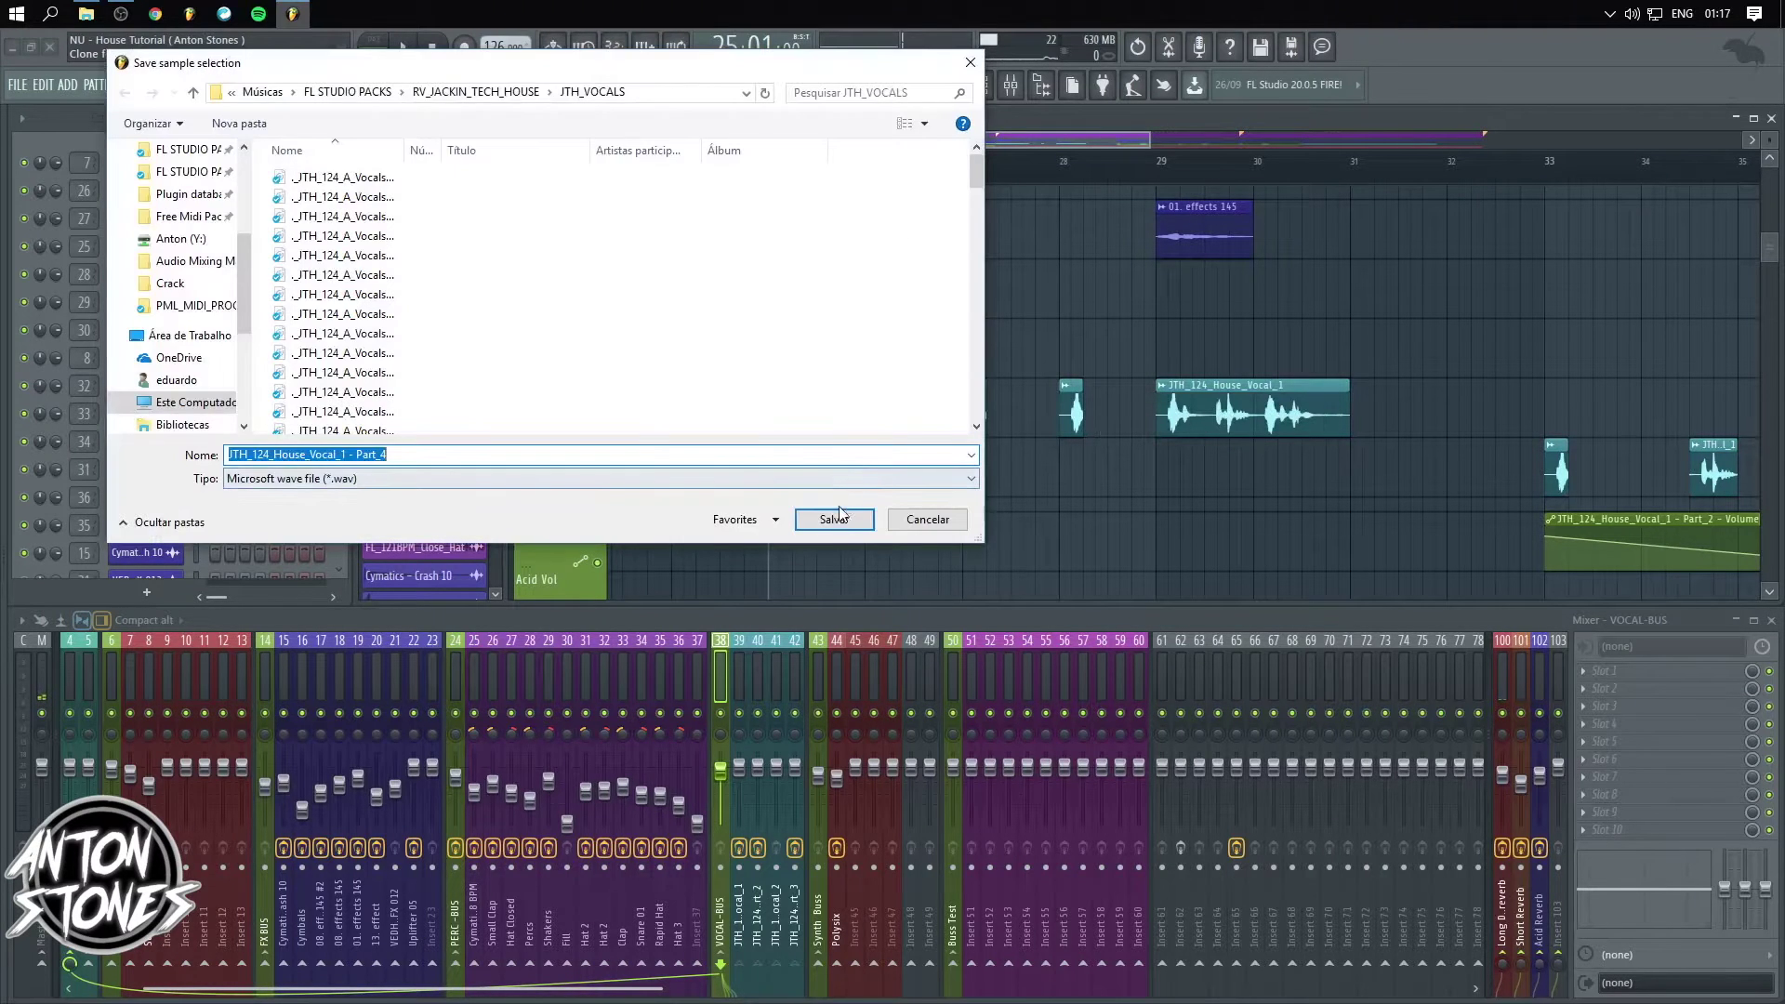
left_click(837, 517)
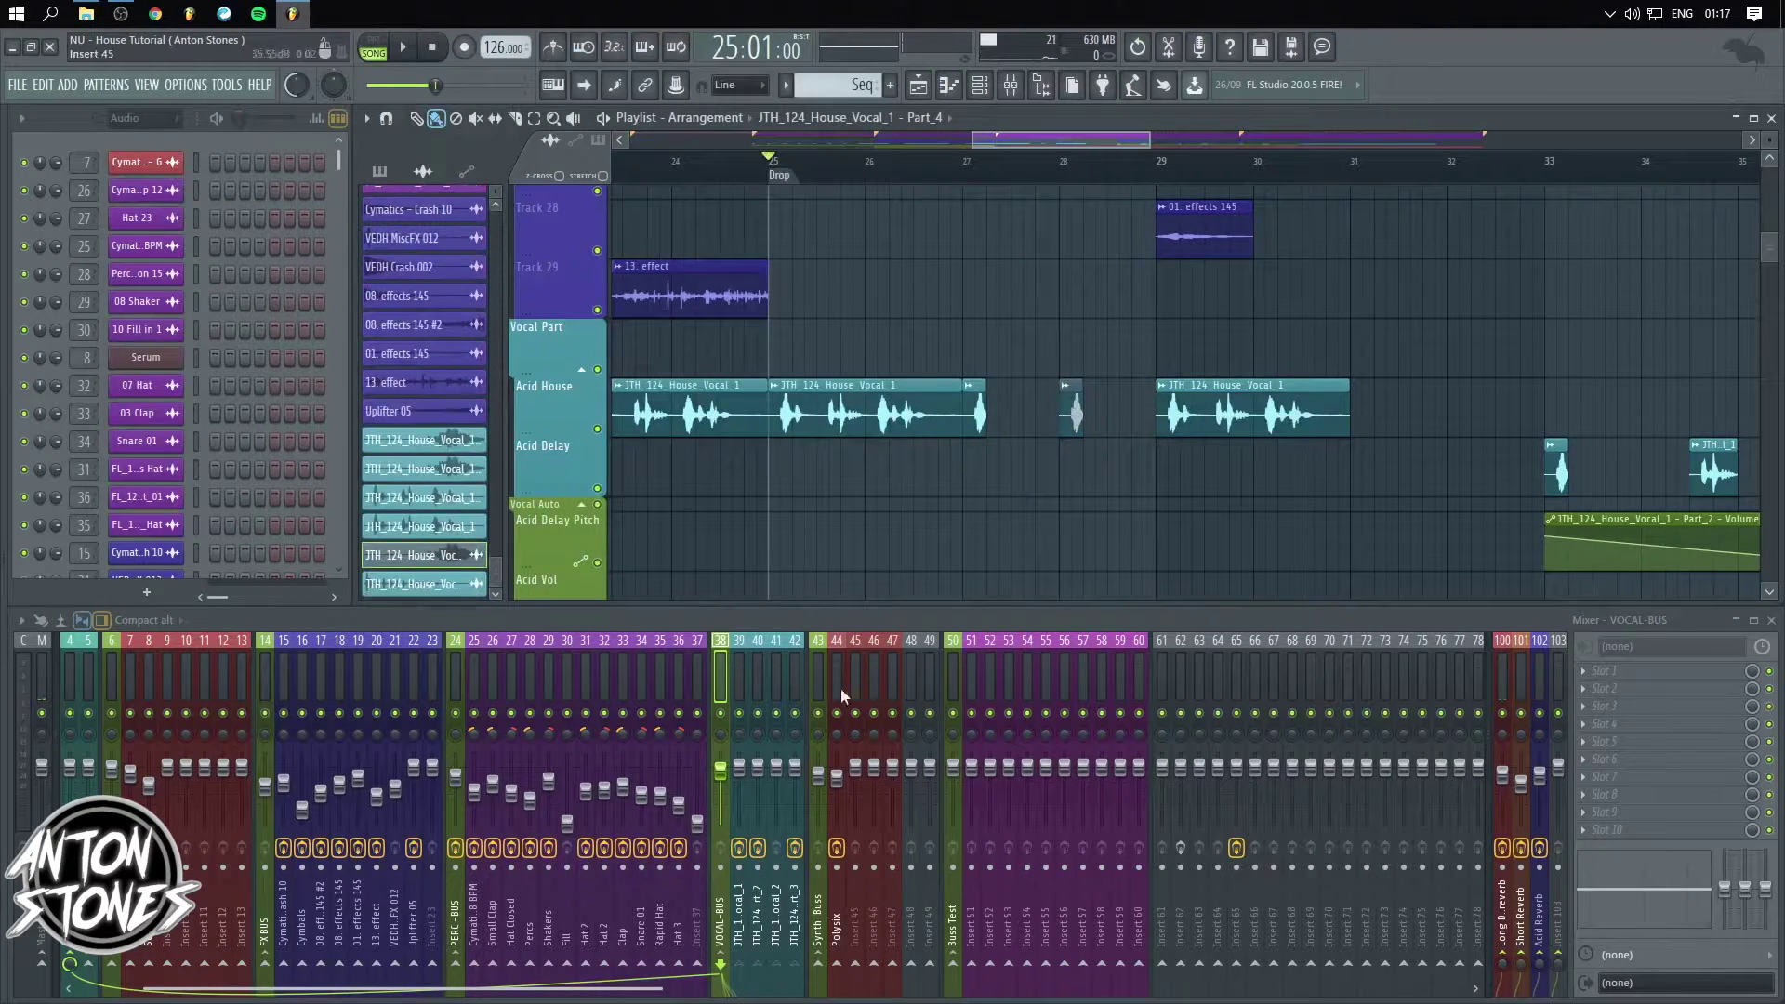
left_click(1258, 671)
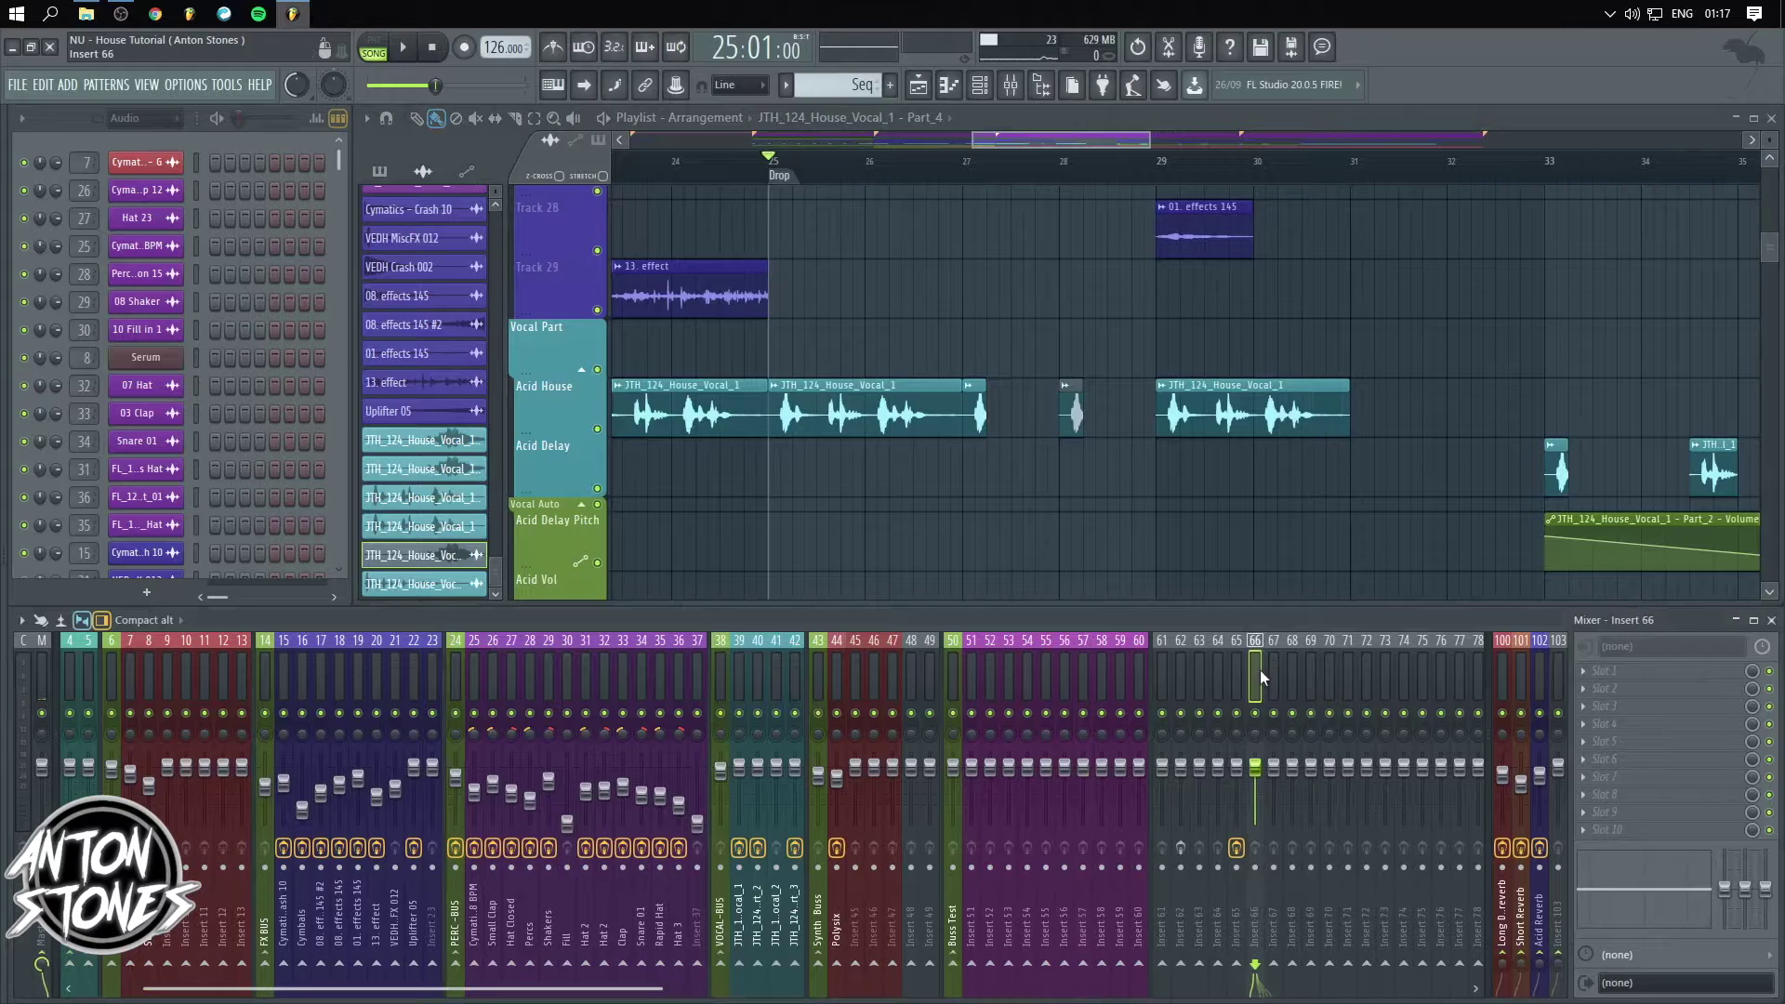
key("ctrl+l")
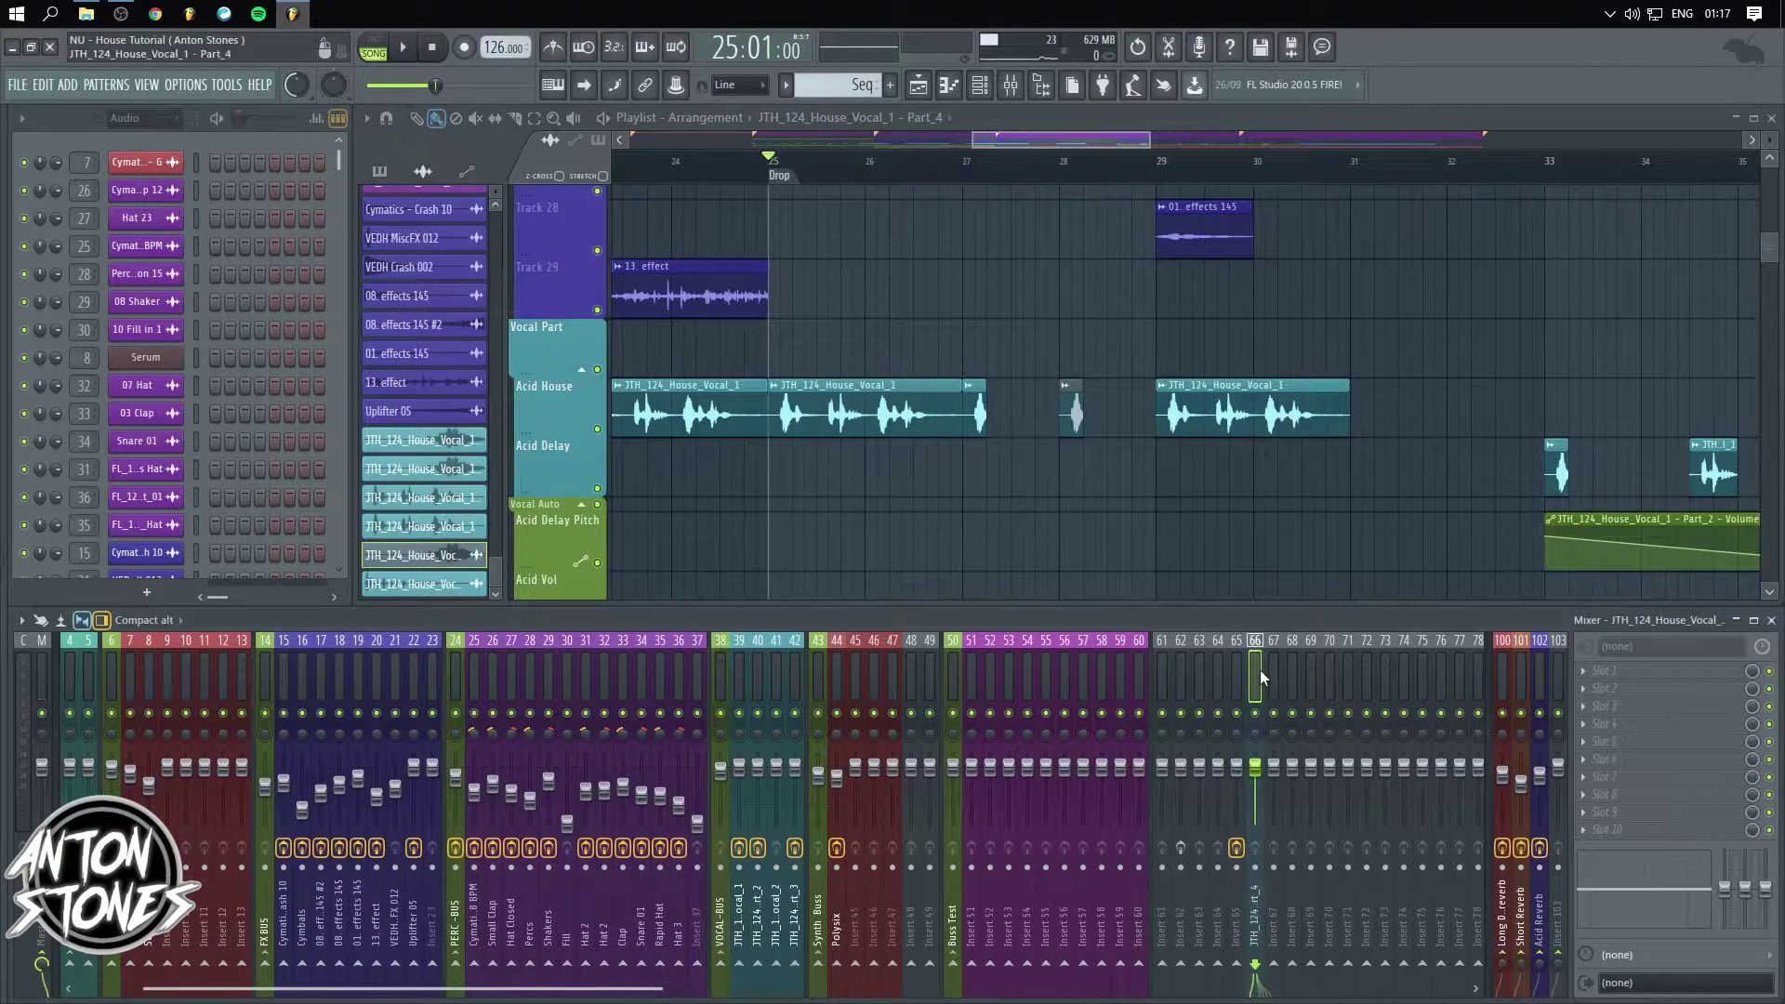
- Move the new vocal sample's mixer track beside the other vocal tracks, to position 43
key("super")
scroll(1259, 669, "down", 3)
key("super")
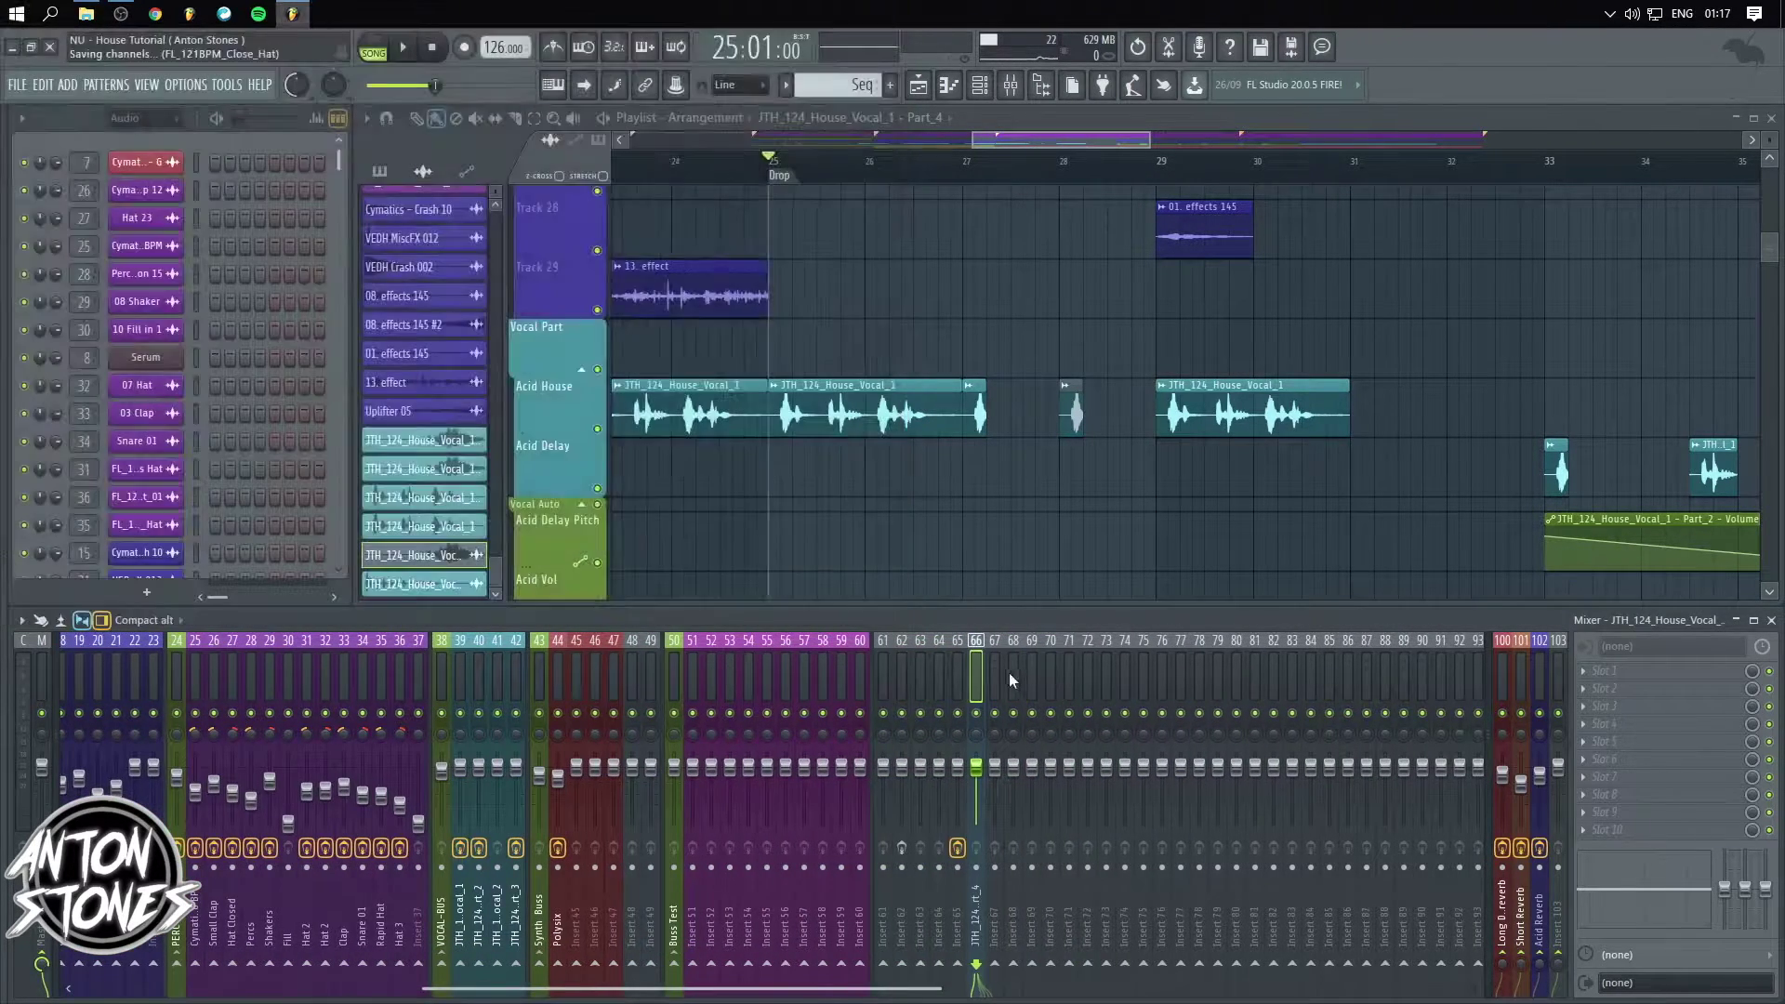
scroll(976, 681, "down", 2)
scroll(939, 686, "up", 3)
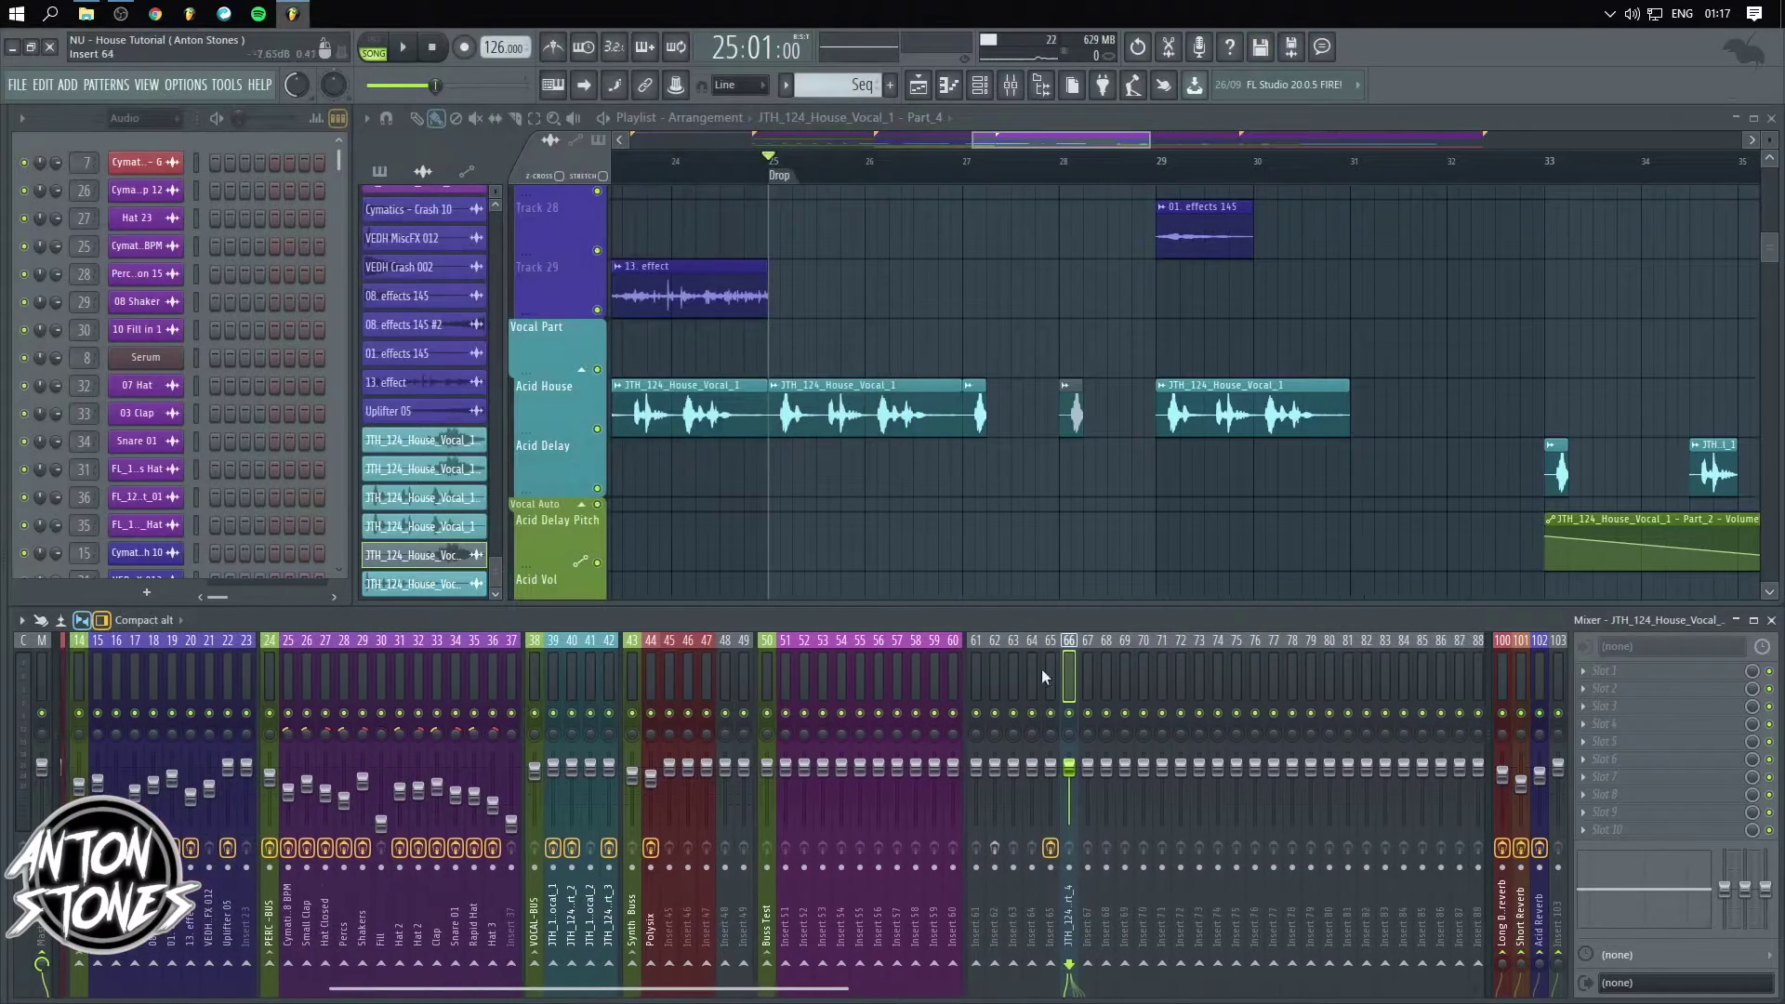
scroll(1069, 672, "up", 2)
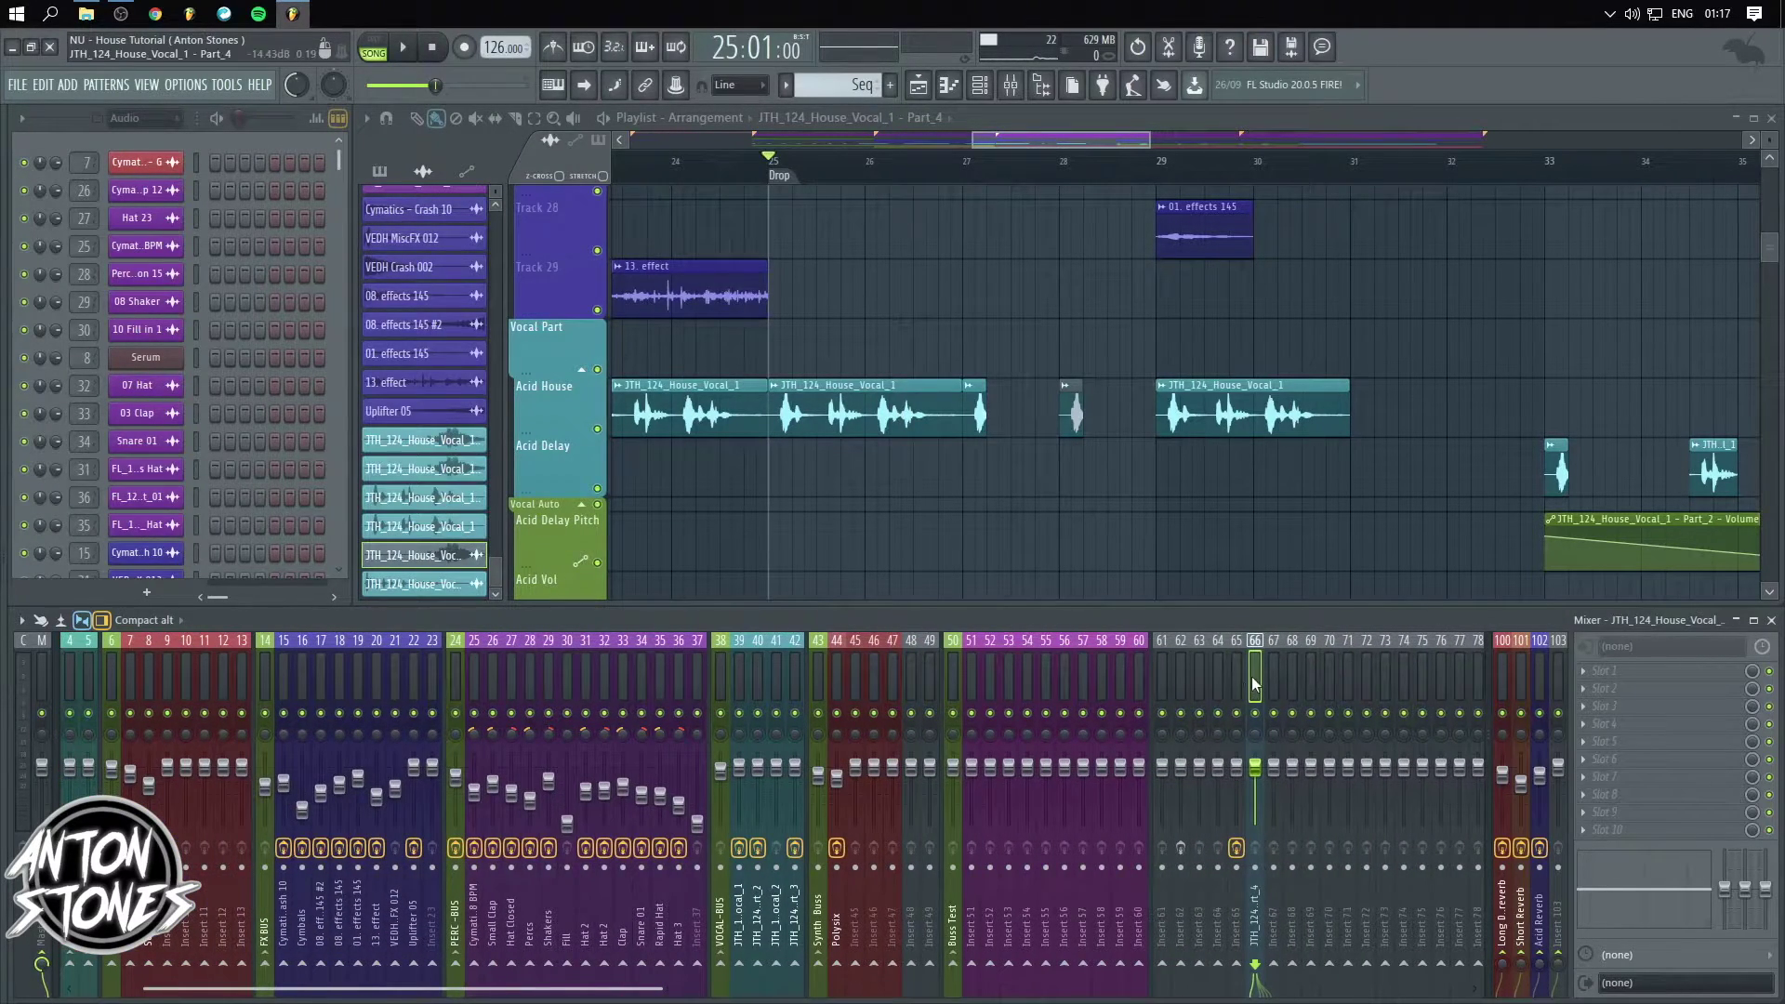
left_click(1293, 679)
left_click(1182, 680)
left_click_drag(1183, 684, 812, 677)
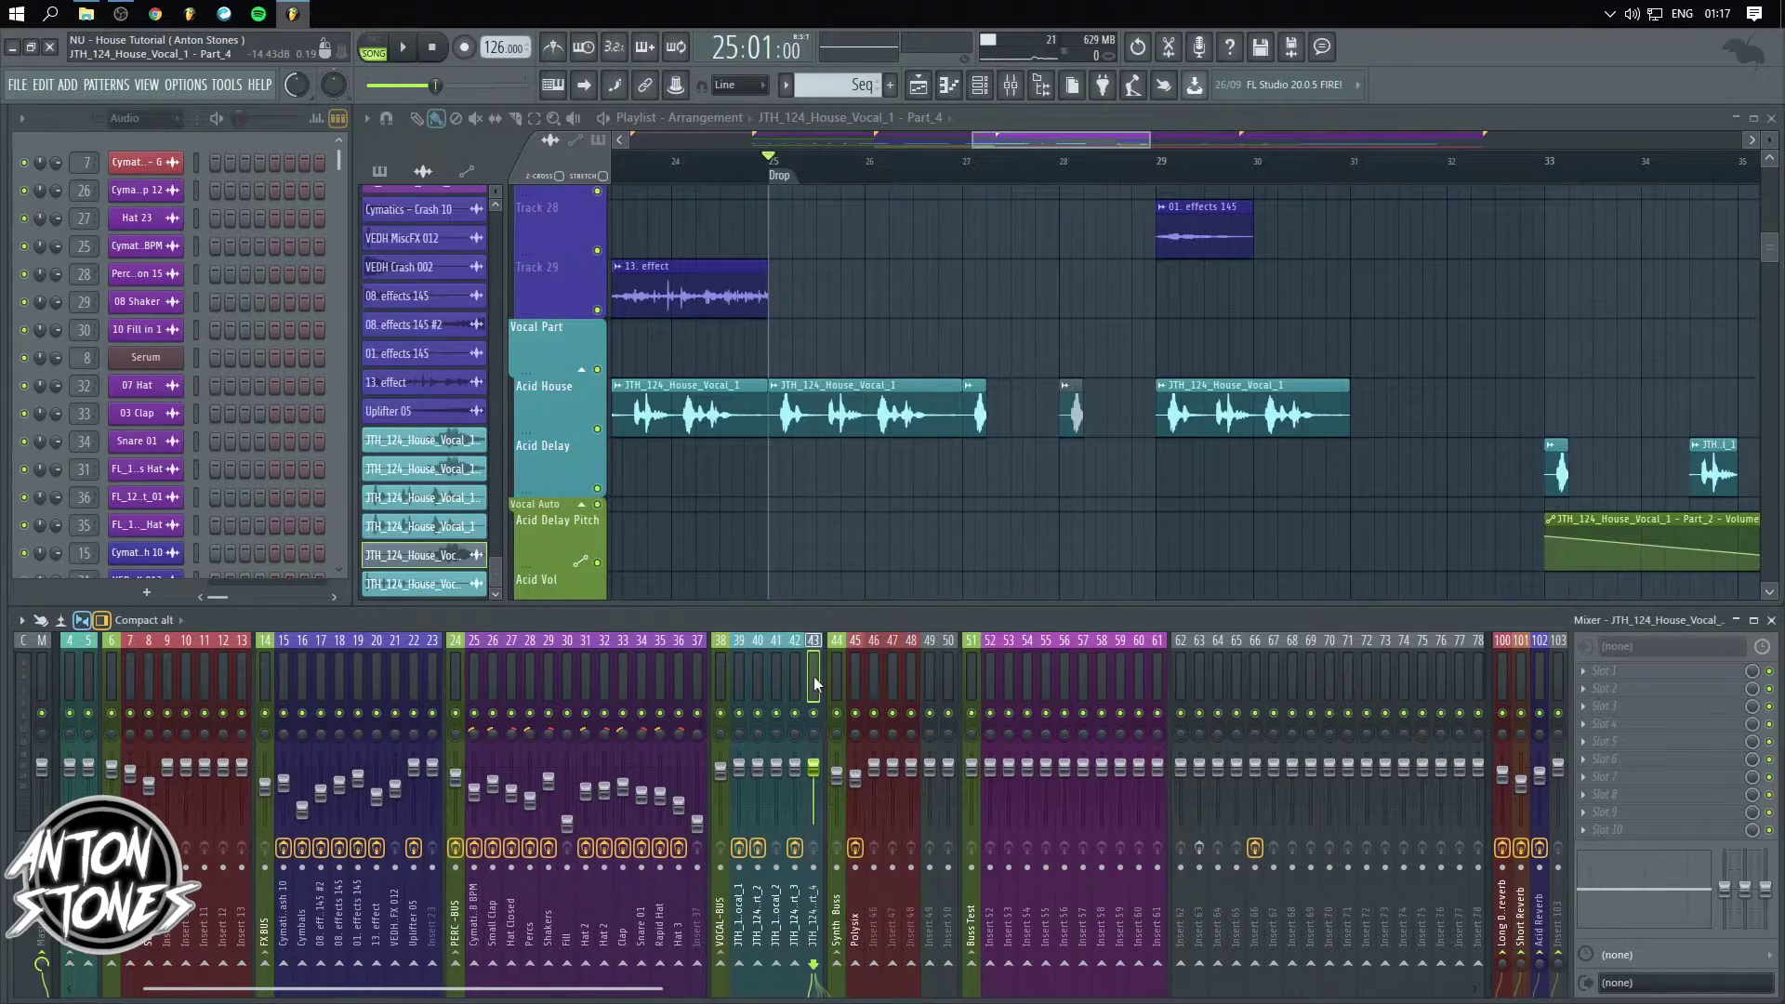
- Load Fruity Delay 3 into the first slot of Insert 103 and send vocal mixer track 43 to it
left_click(1555, 692)
left_click(1592, 692)
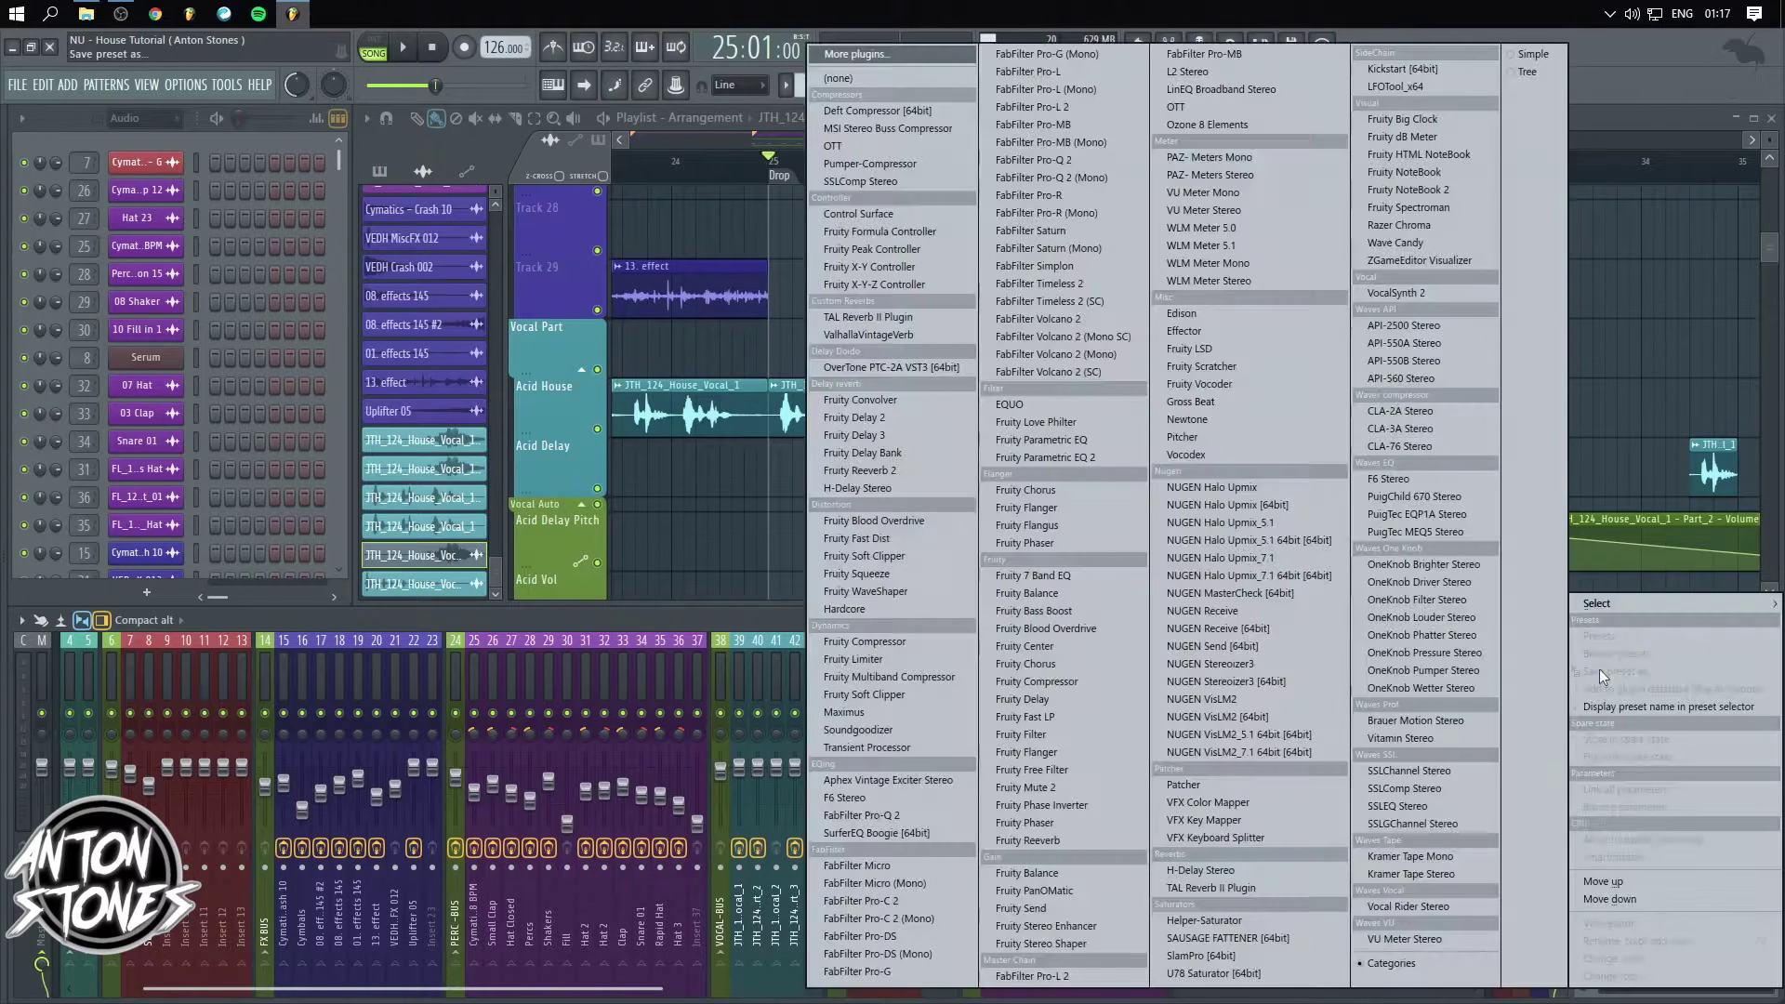
left_click(860, 436)
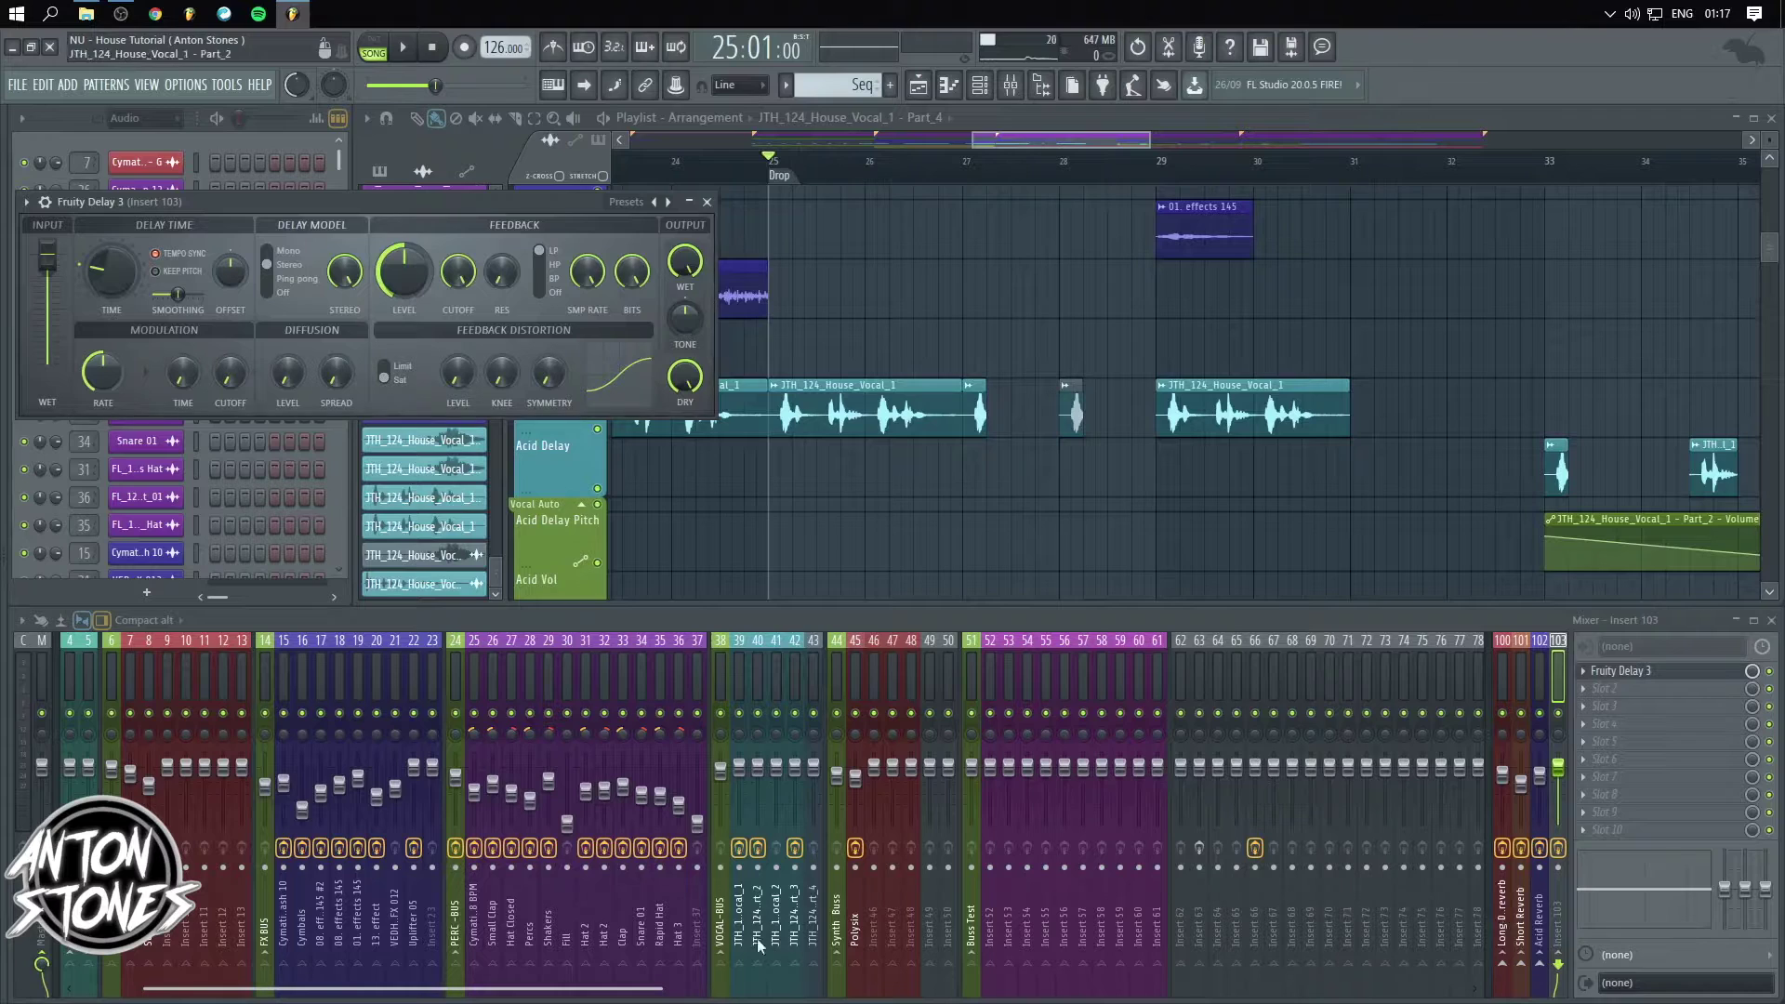
left_click(813, 676)
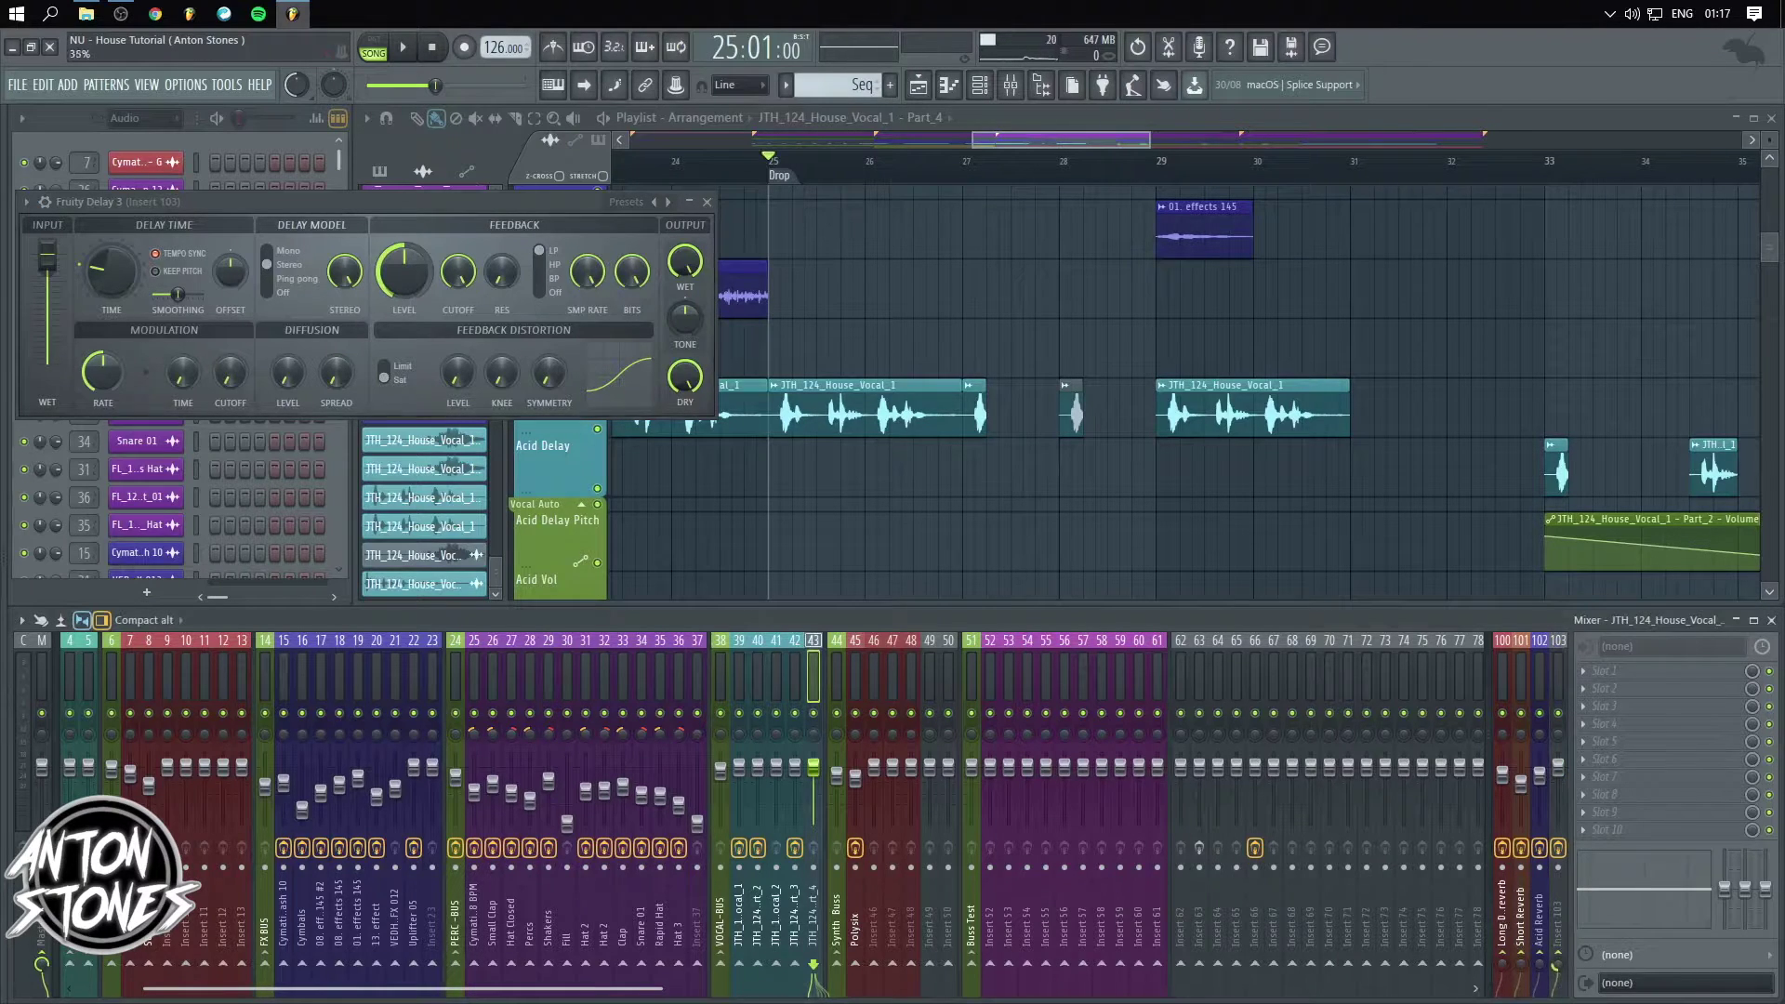
key("space")
key("space")
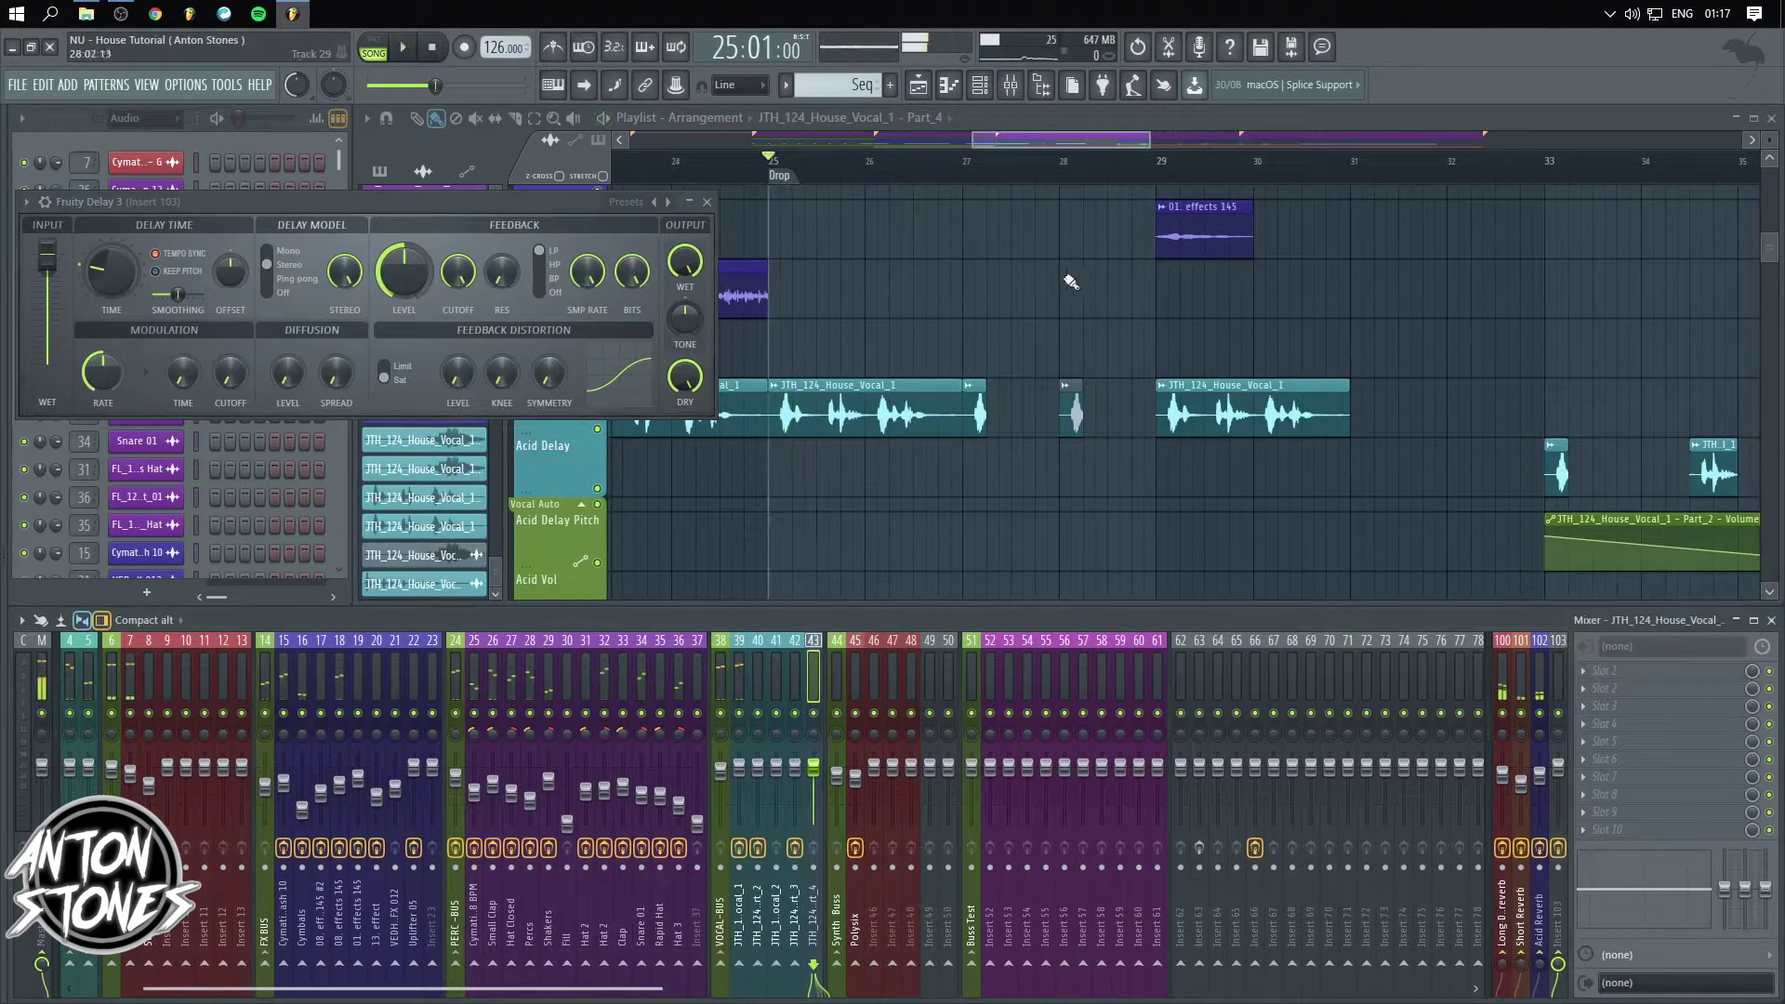
- Place the short vocal clip on Track 49 at bar 28, solo that track and play it from there
left_click(1066, 167)
mouse_move(1071, 409)
left_mouse_down()
mouse_move(1068, 693)
mouse_move(1069, 412)
left_mouse_up()
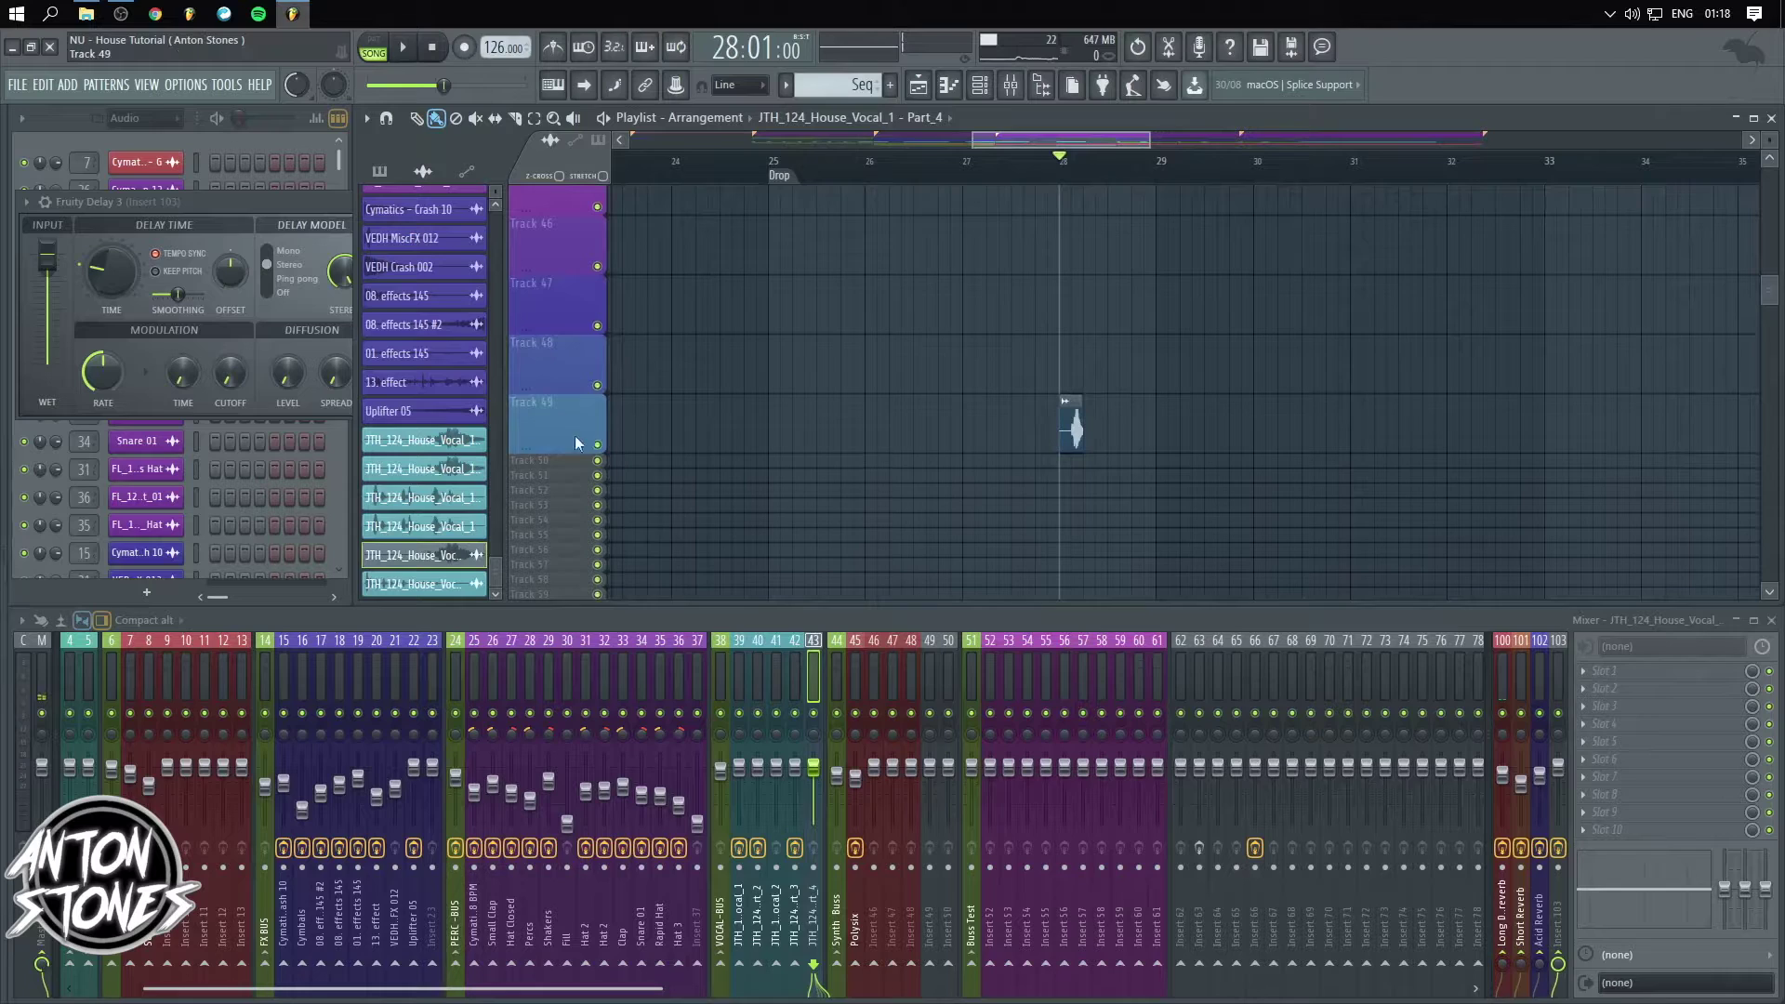
key("space")
left_click_drag(236, 204, 349, 283)
key("space")
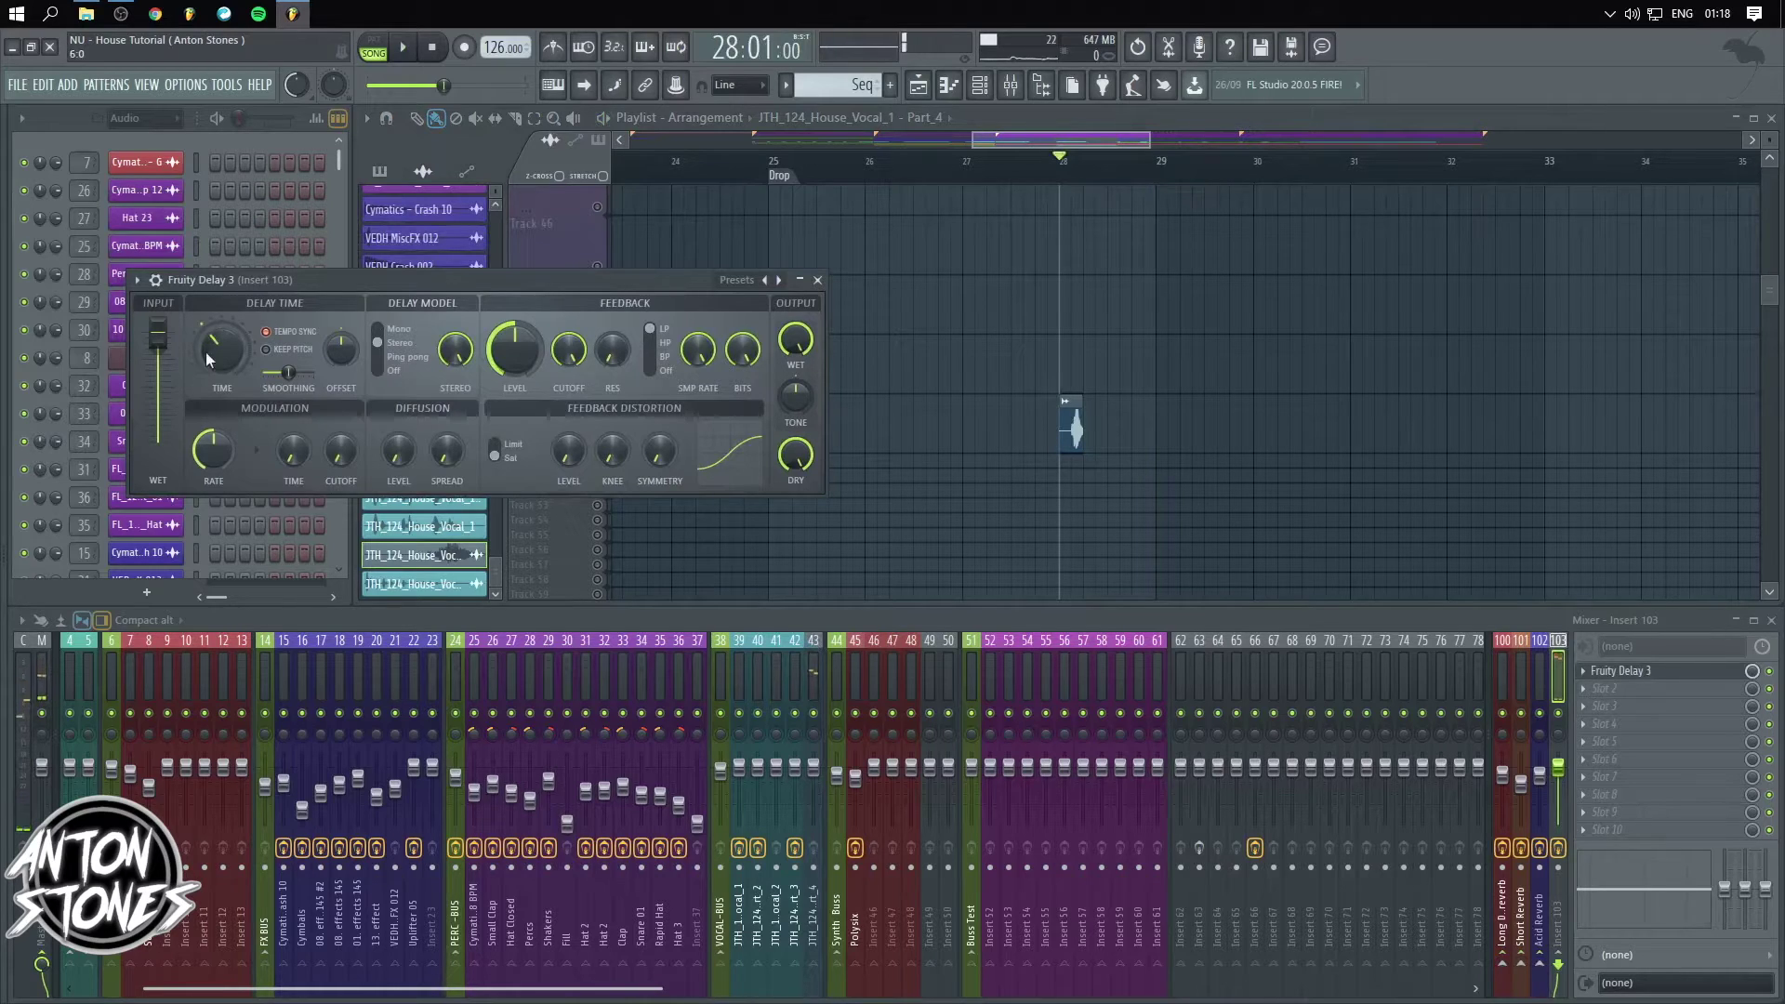
- Lower the delay's feedback level and set its delay time to 1/8, auditioning the soloed vocal
left_click_drag(522, 355, 522, 388)
left_click_drag(234, 359, 234, 337)
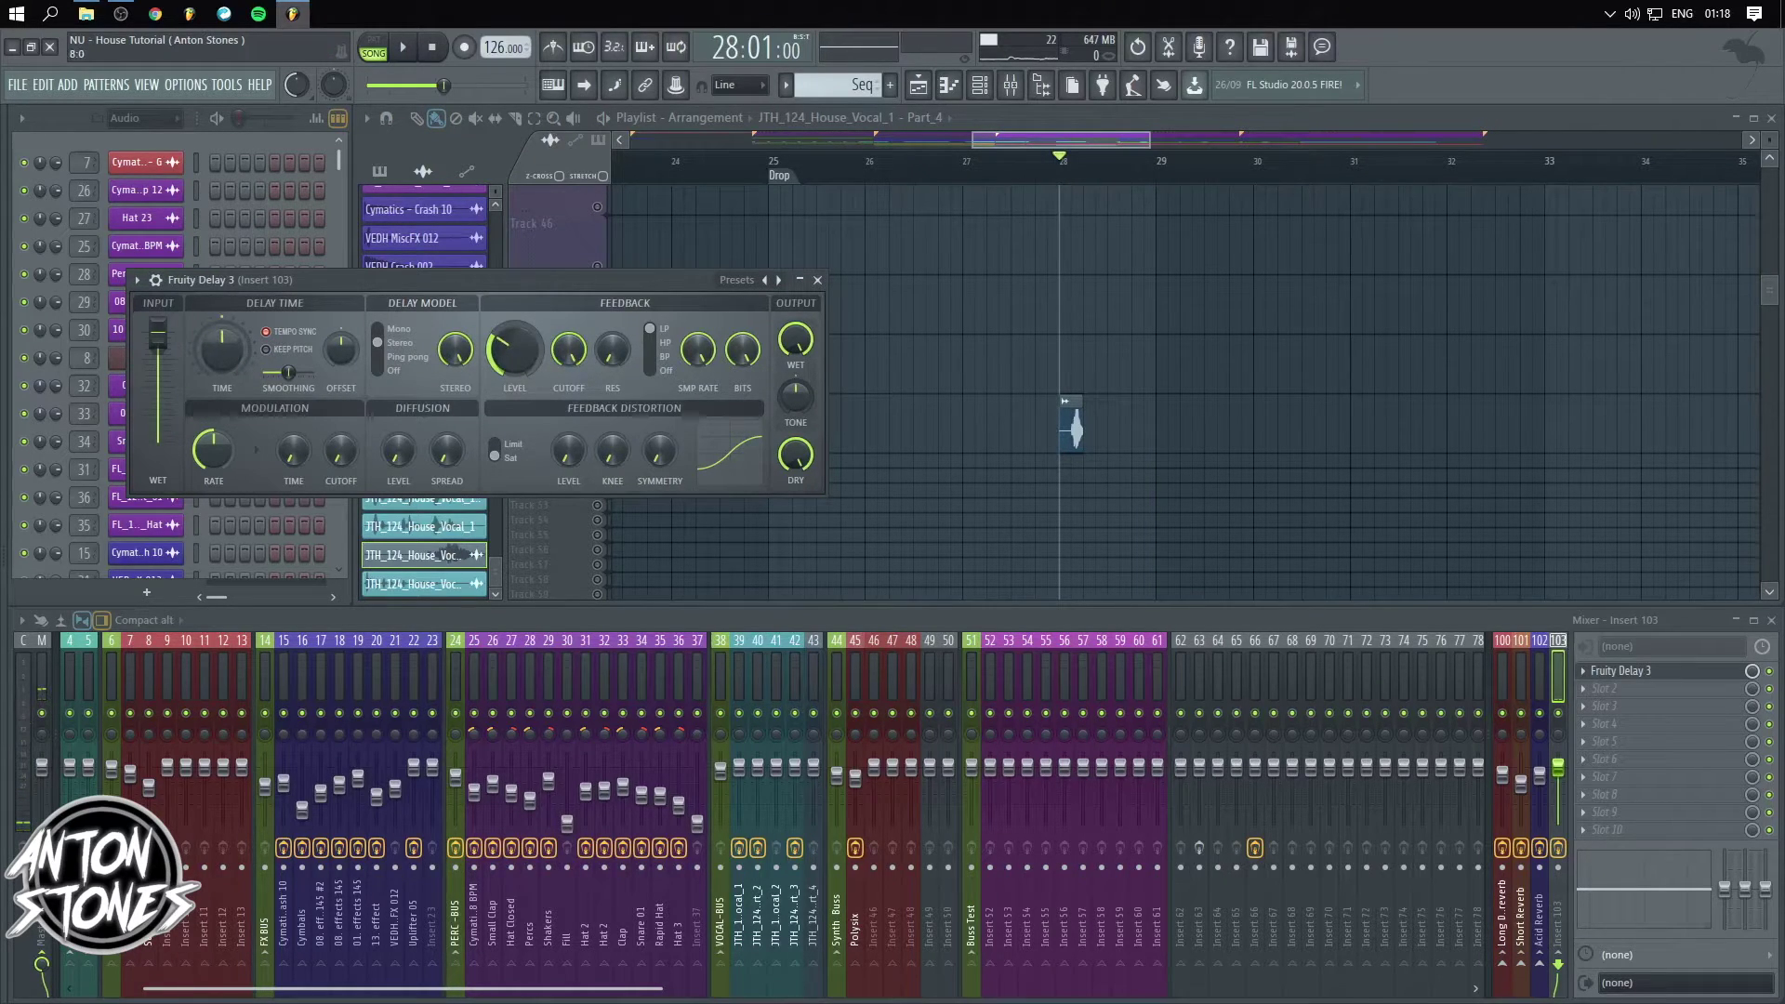
right_click(229, 350)
left_click(206, 363)
right_click(215, 347)
mouse_move(276, 379)
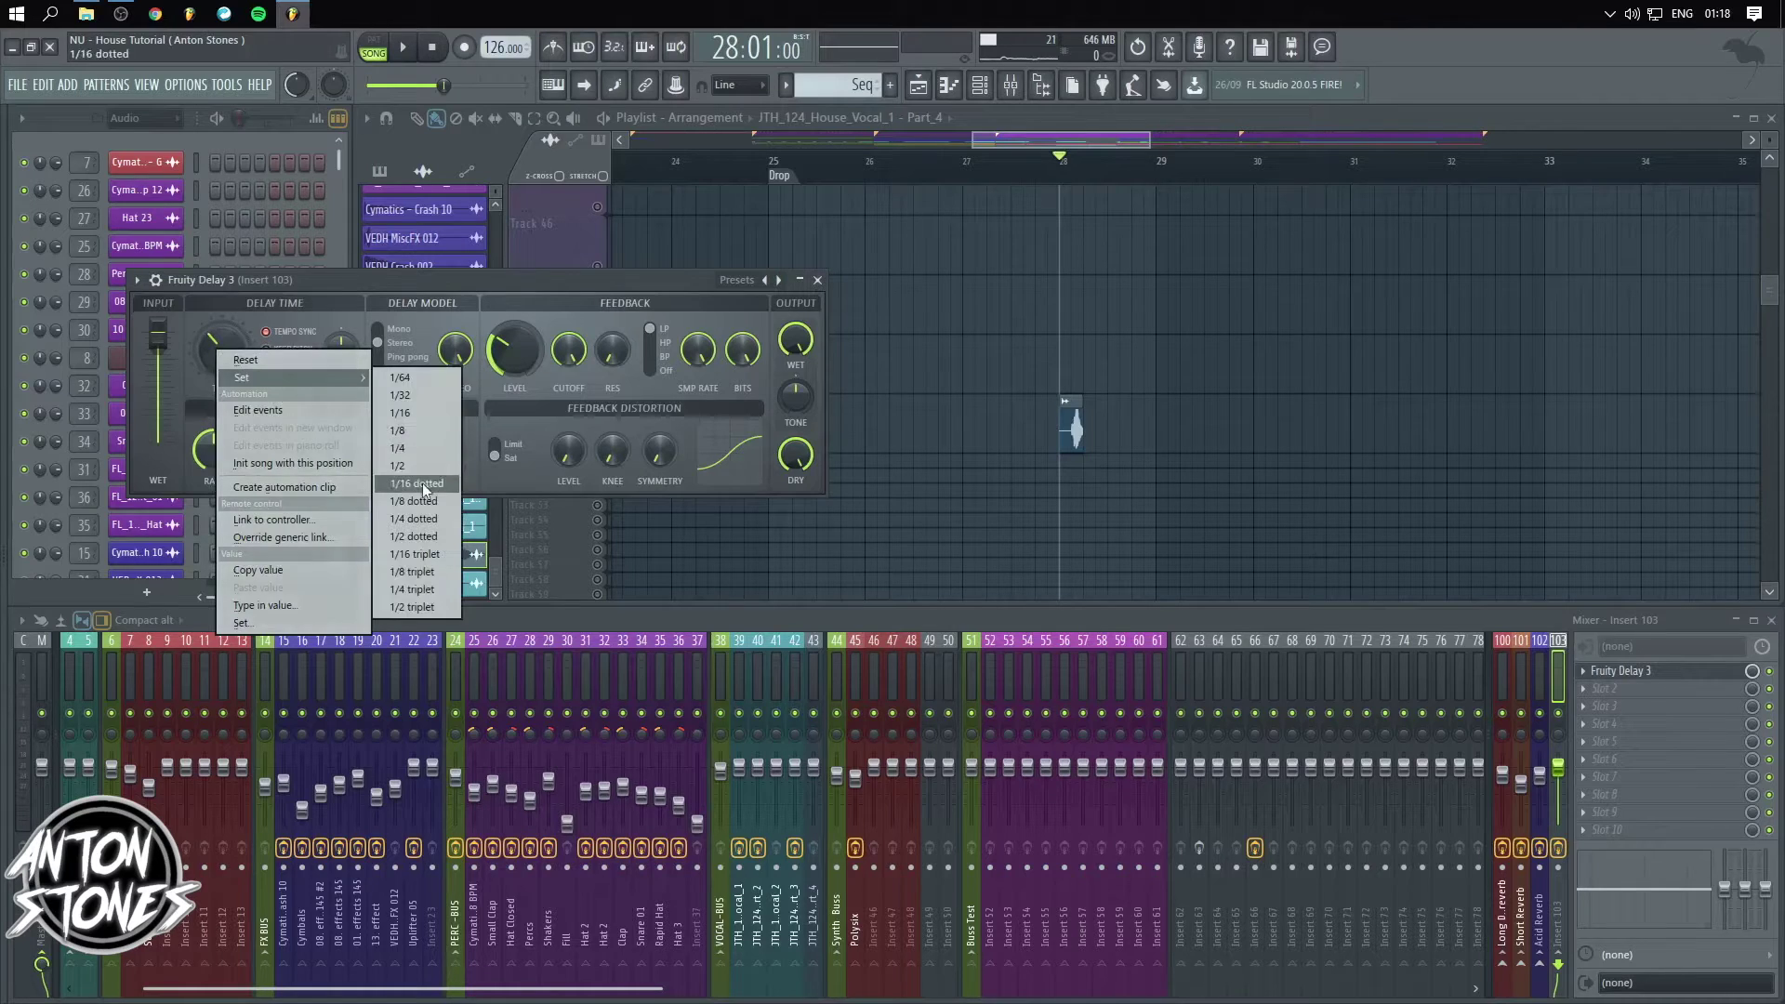
left_click(420, 429)
key("space")
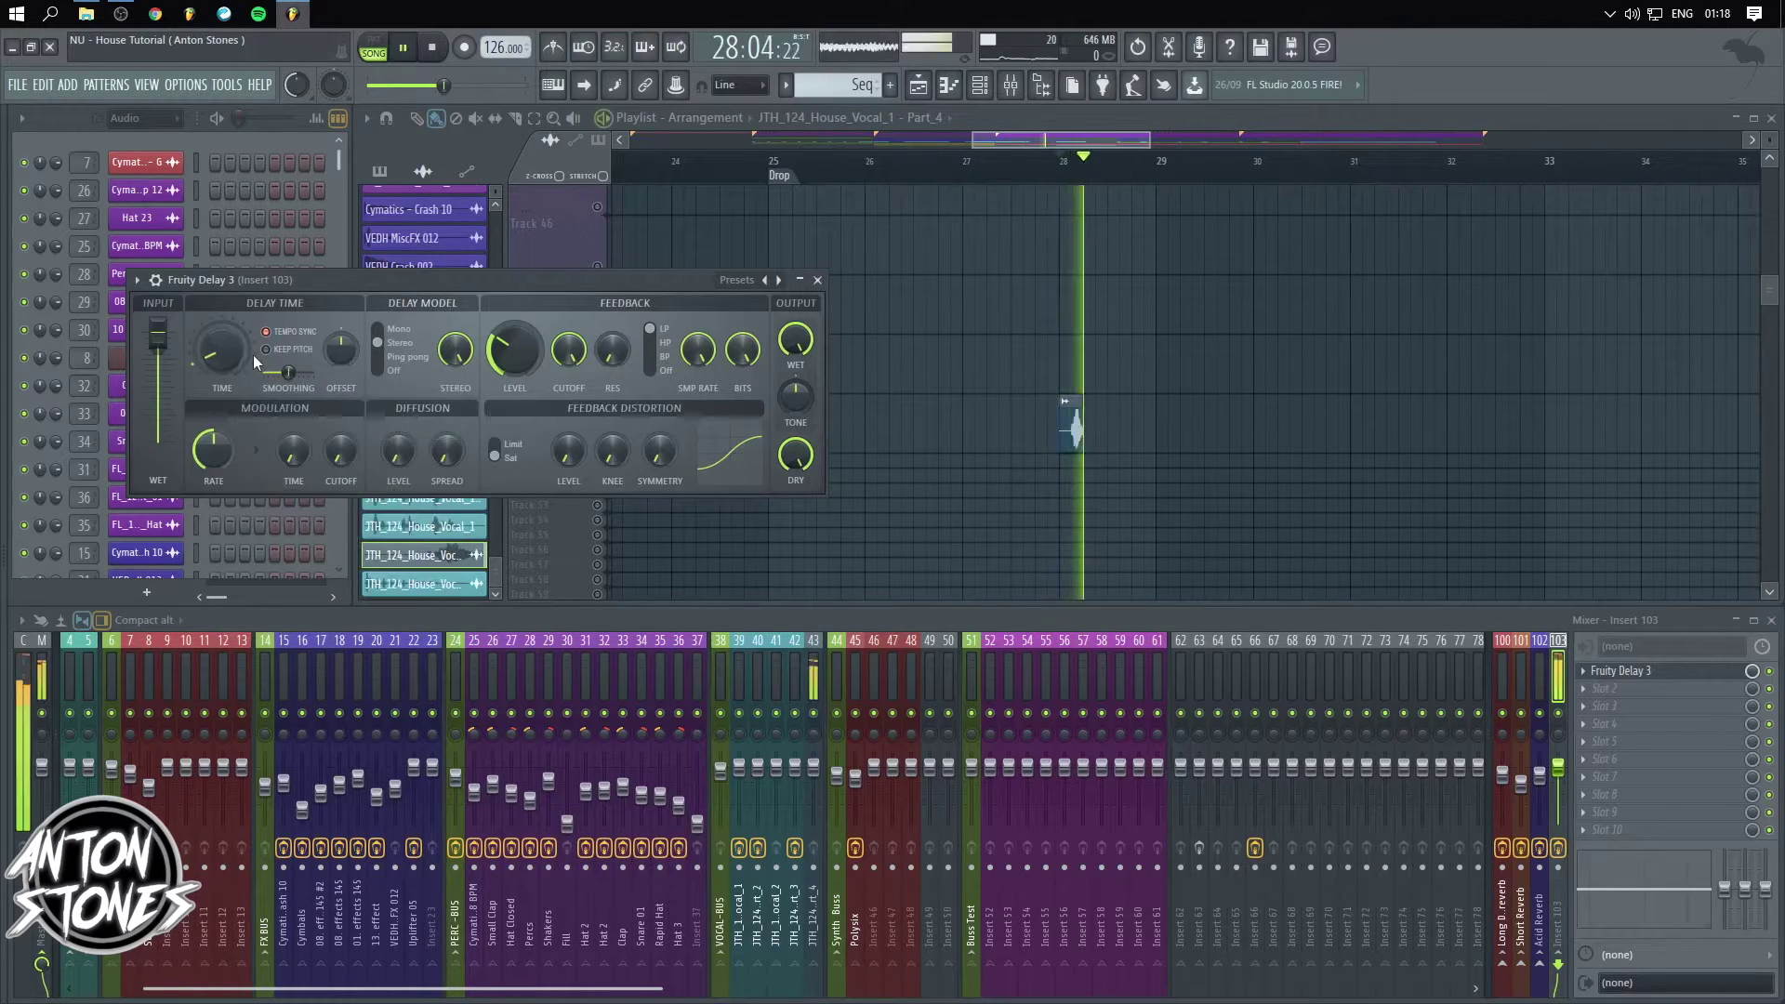
key("space")
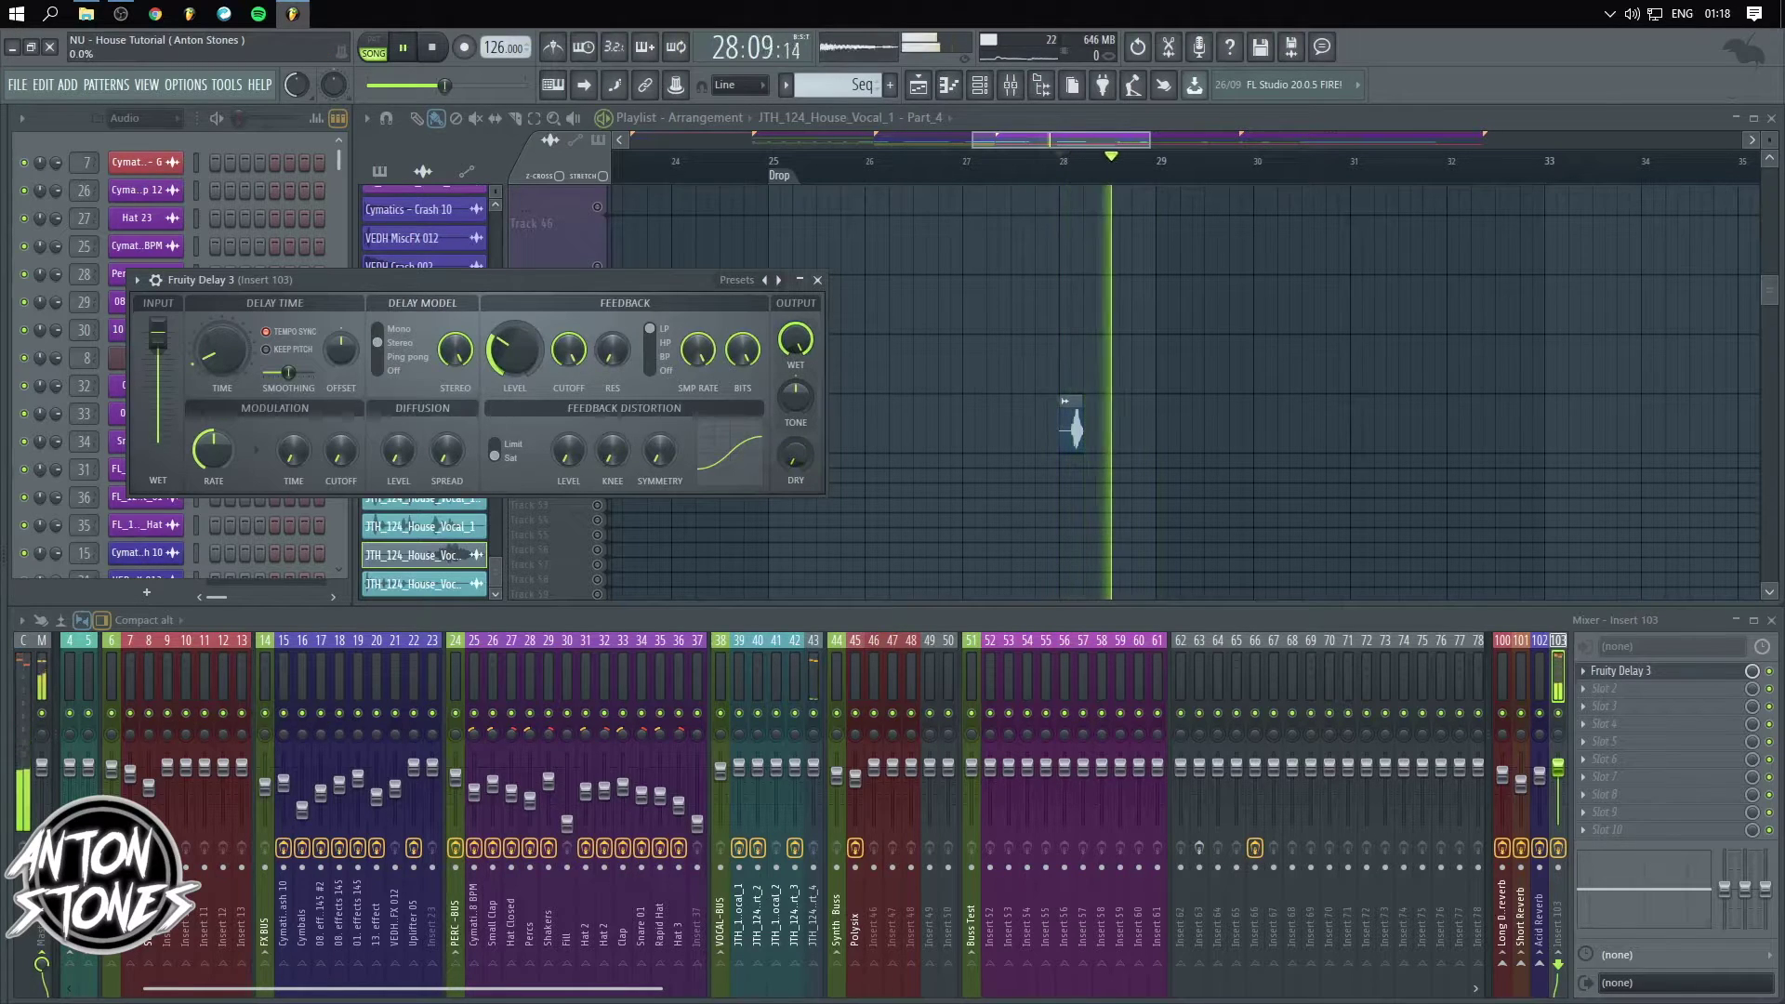
- Try the delay's output wet level turned down, and raise it to about half while auditioning the soloed vocal
key("space")
key("space")
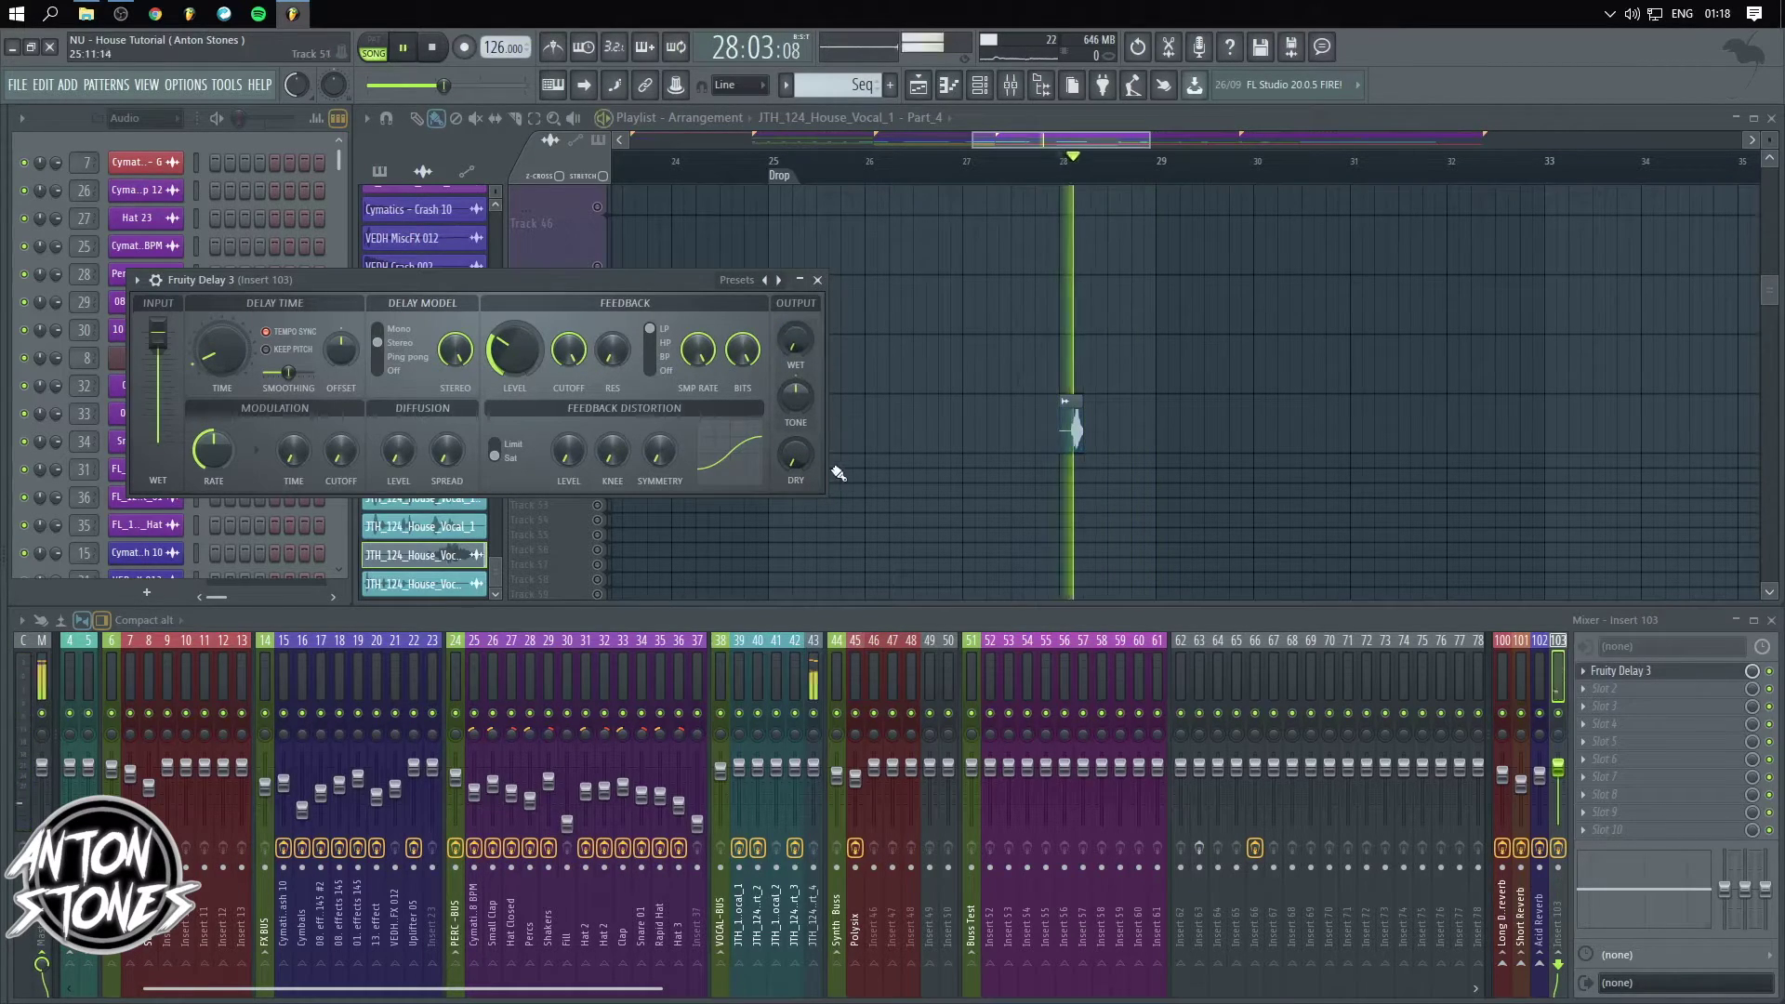
left_click_drag(799, 351, 800, 297)
key("space")
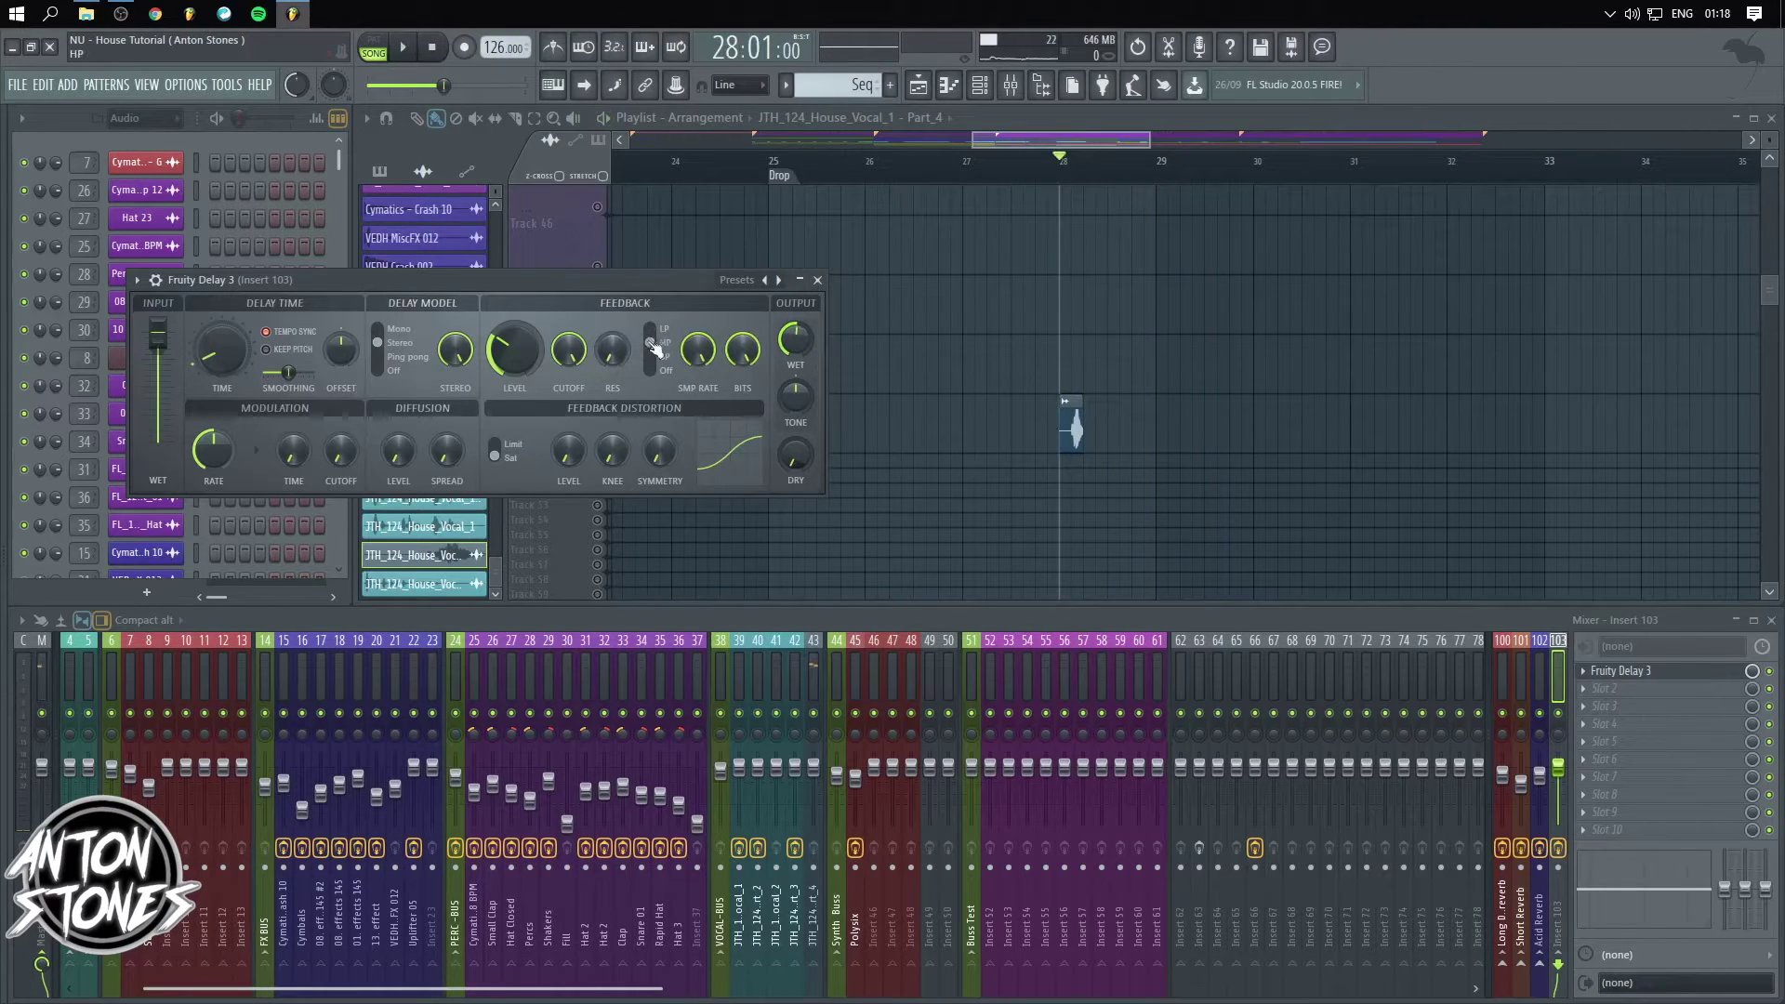
- Adjust the feedback filter's cutoff and raise its resonance, and lower the feedback level to near minimum while auditioning the vocal
key("space")
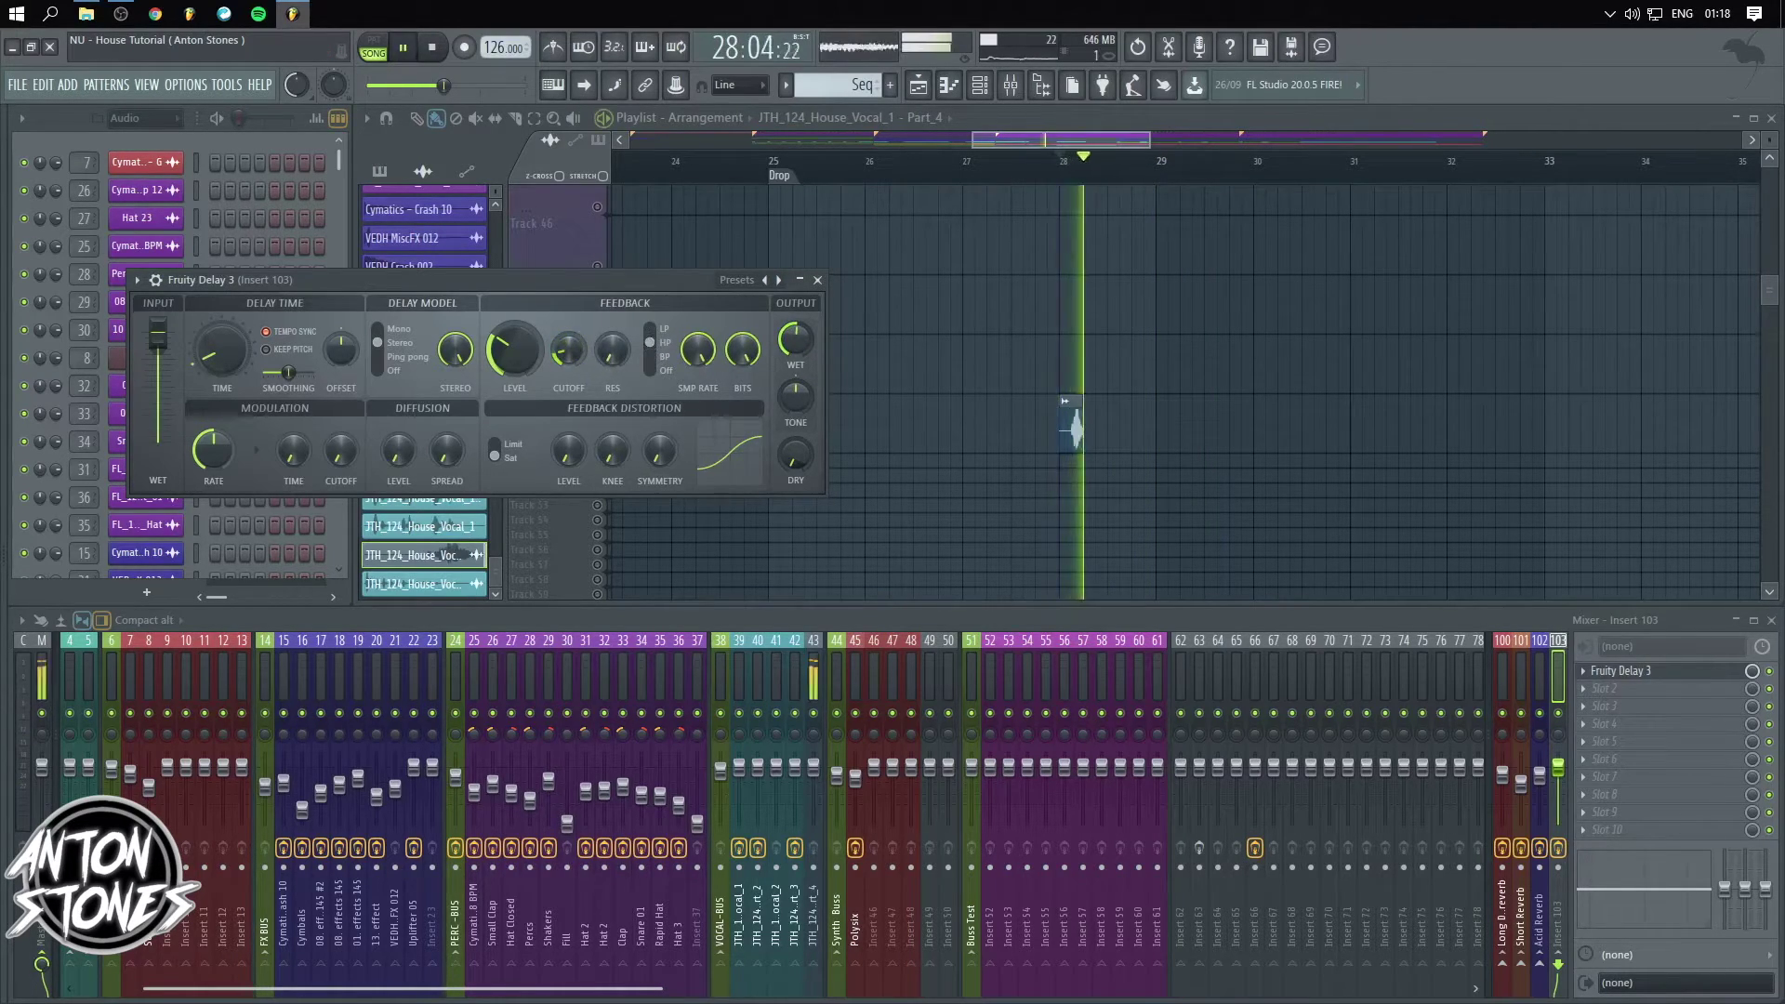
left_click_drag(568, 350, 568, 325)
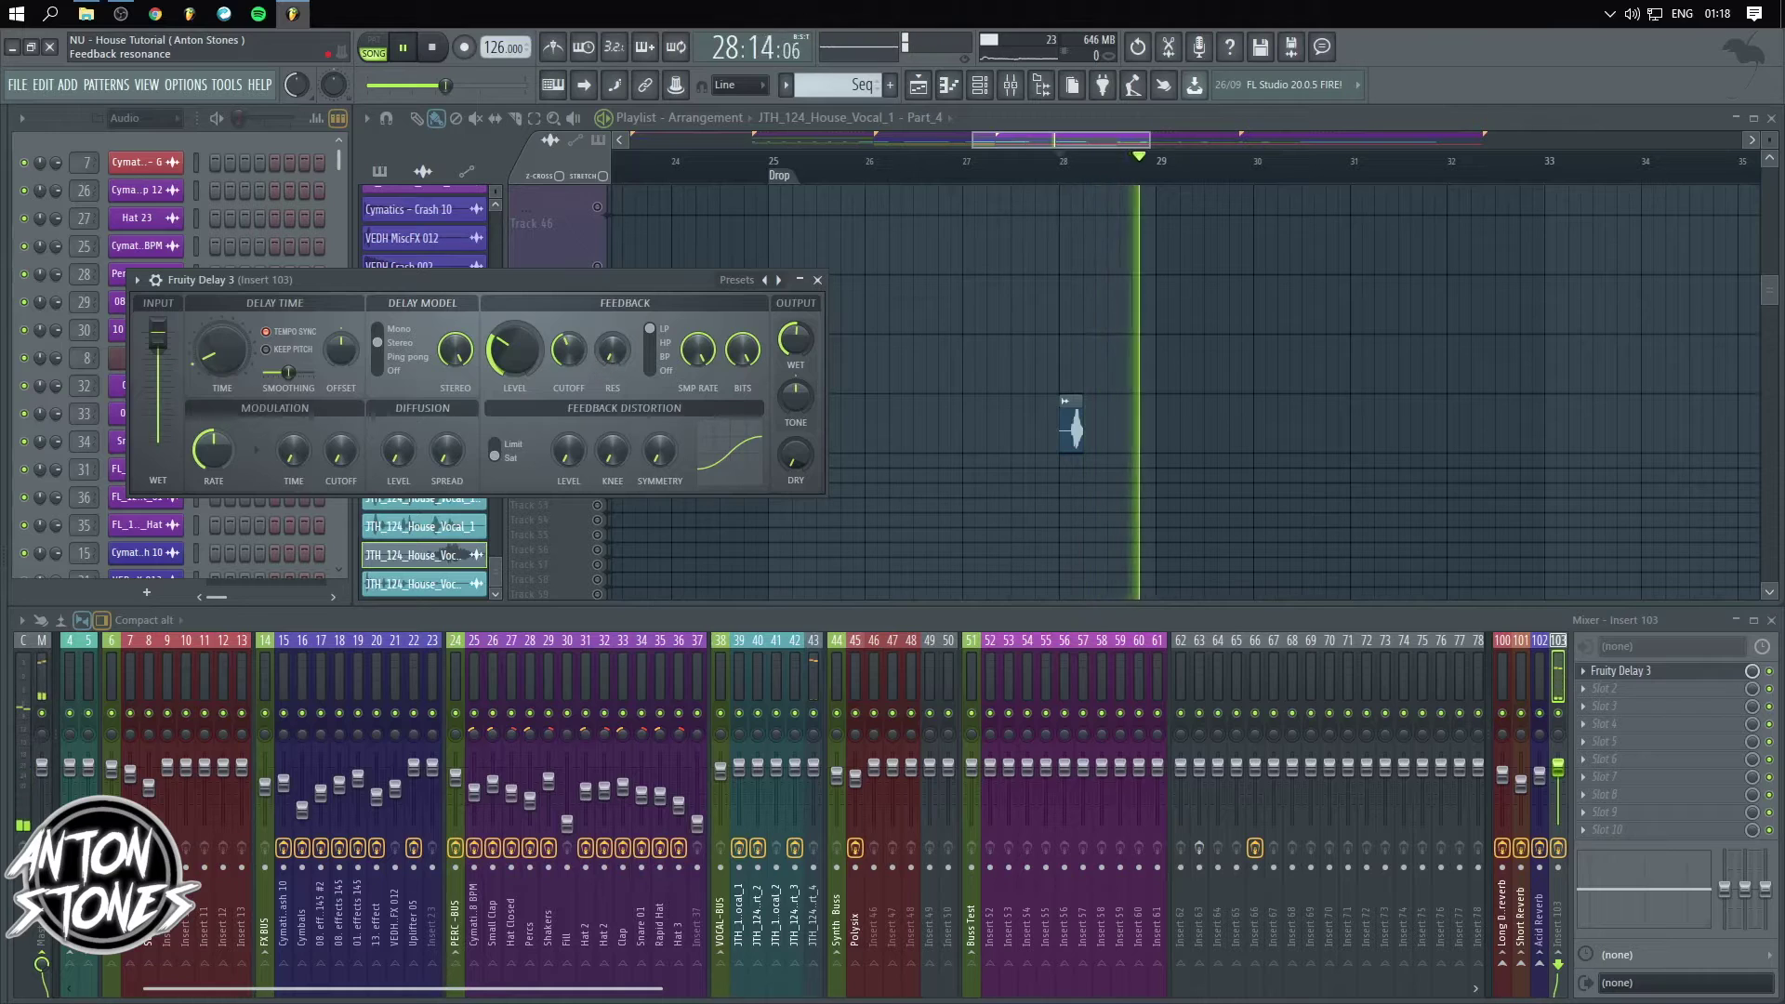
scroll(609, 358, "up", 3)
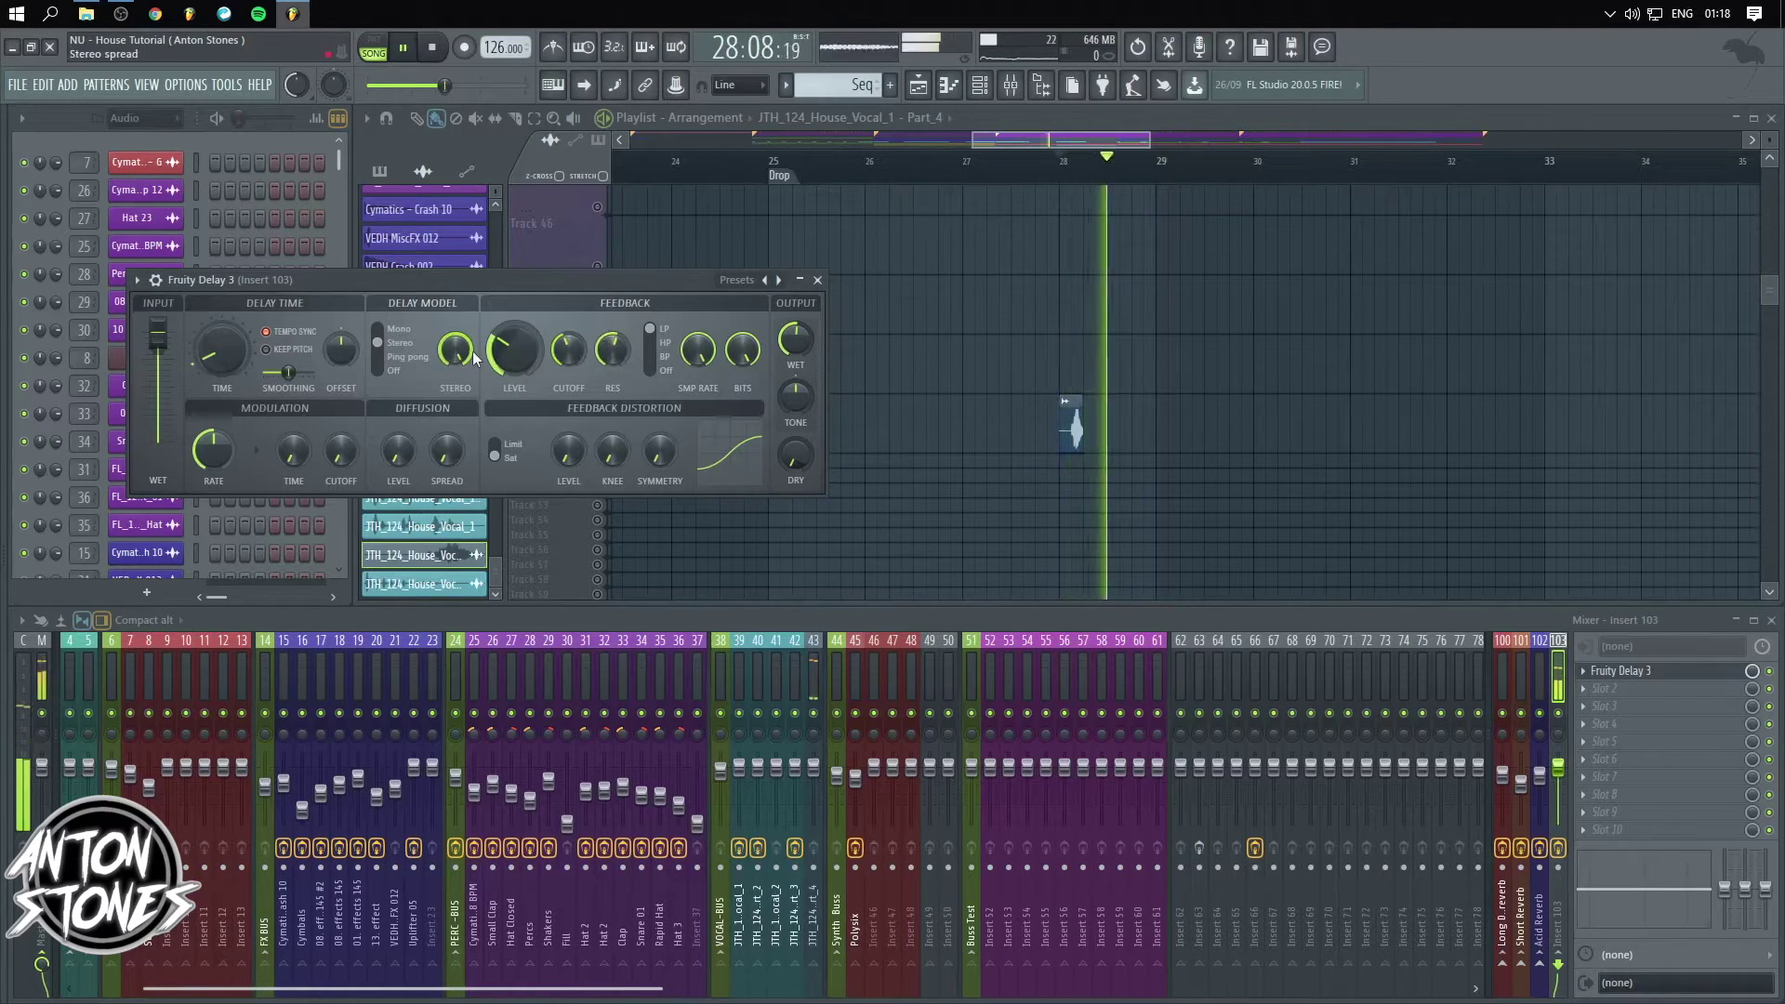
scroll(533, 359, "down", 5)
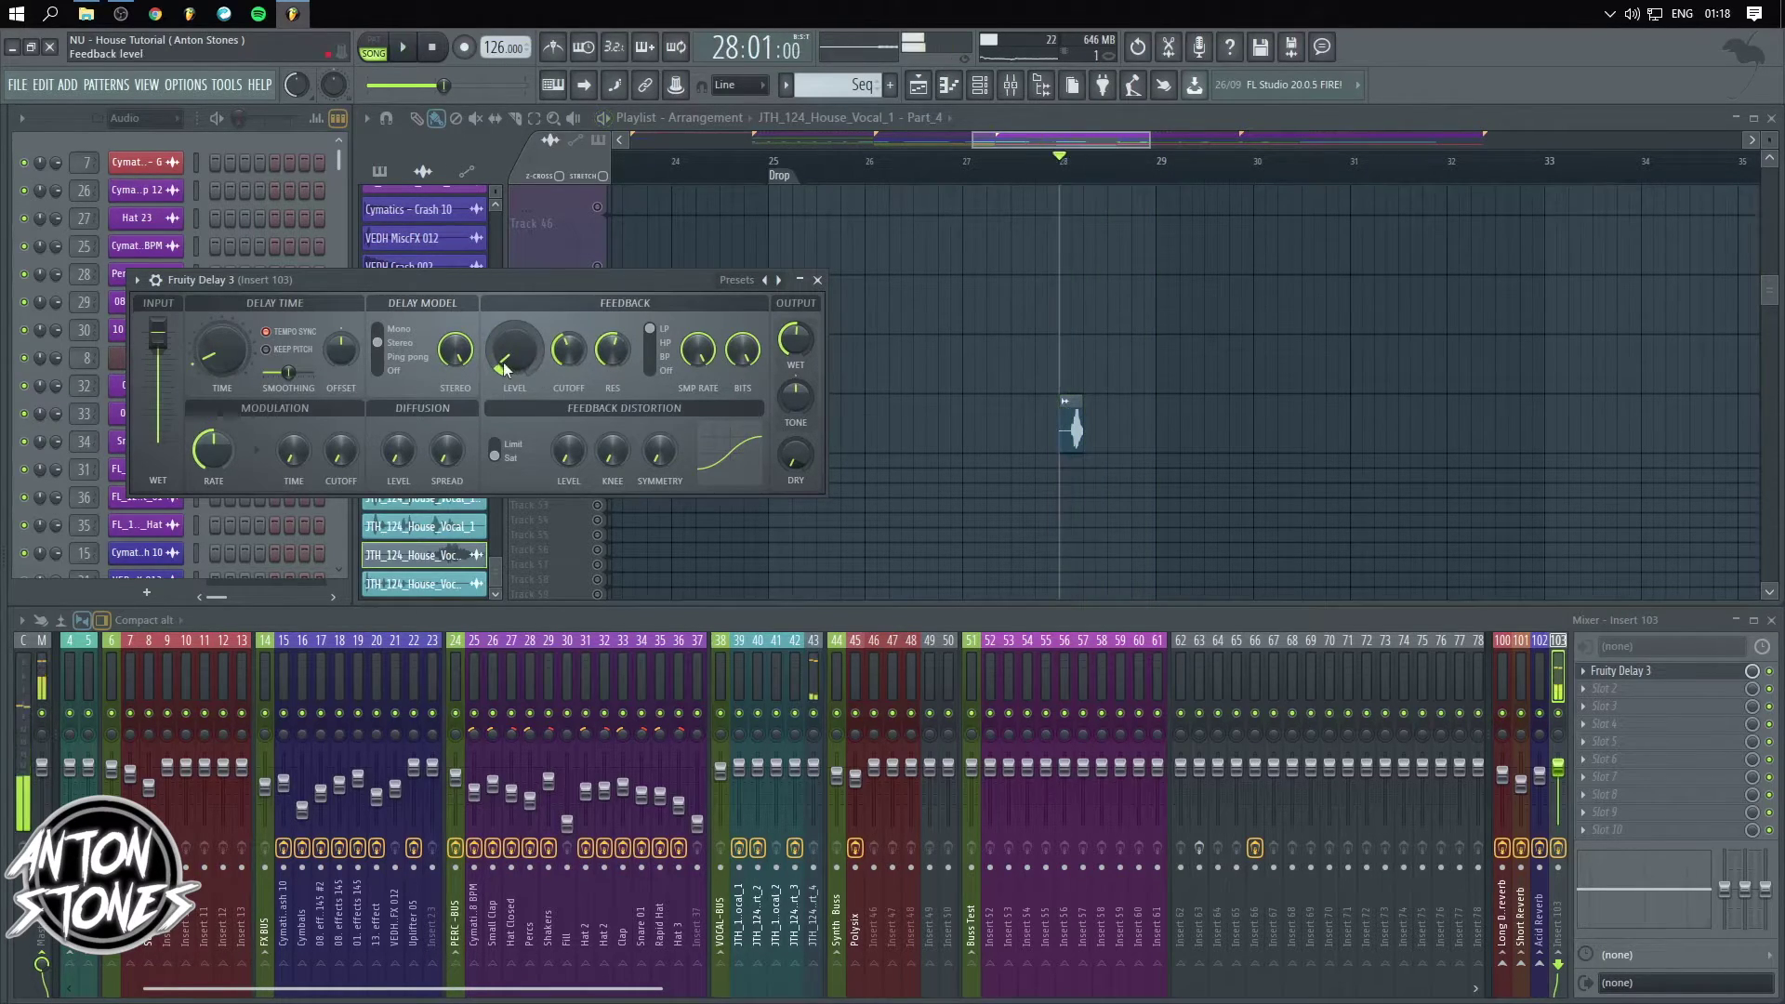
- Try a lower input wet level on the delay and set the delay time smoothing to maximum, auditioning the vocal
left_click_drag(158, 333, 158, 391)
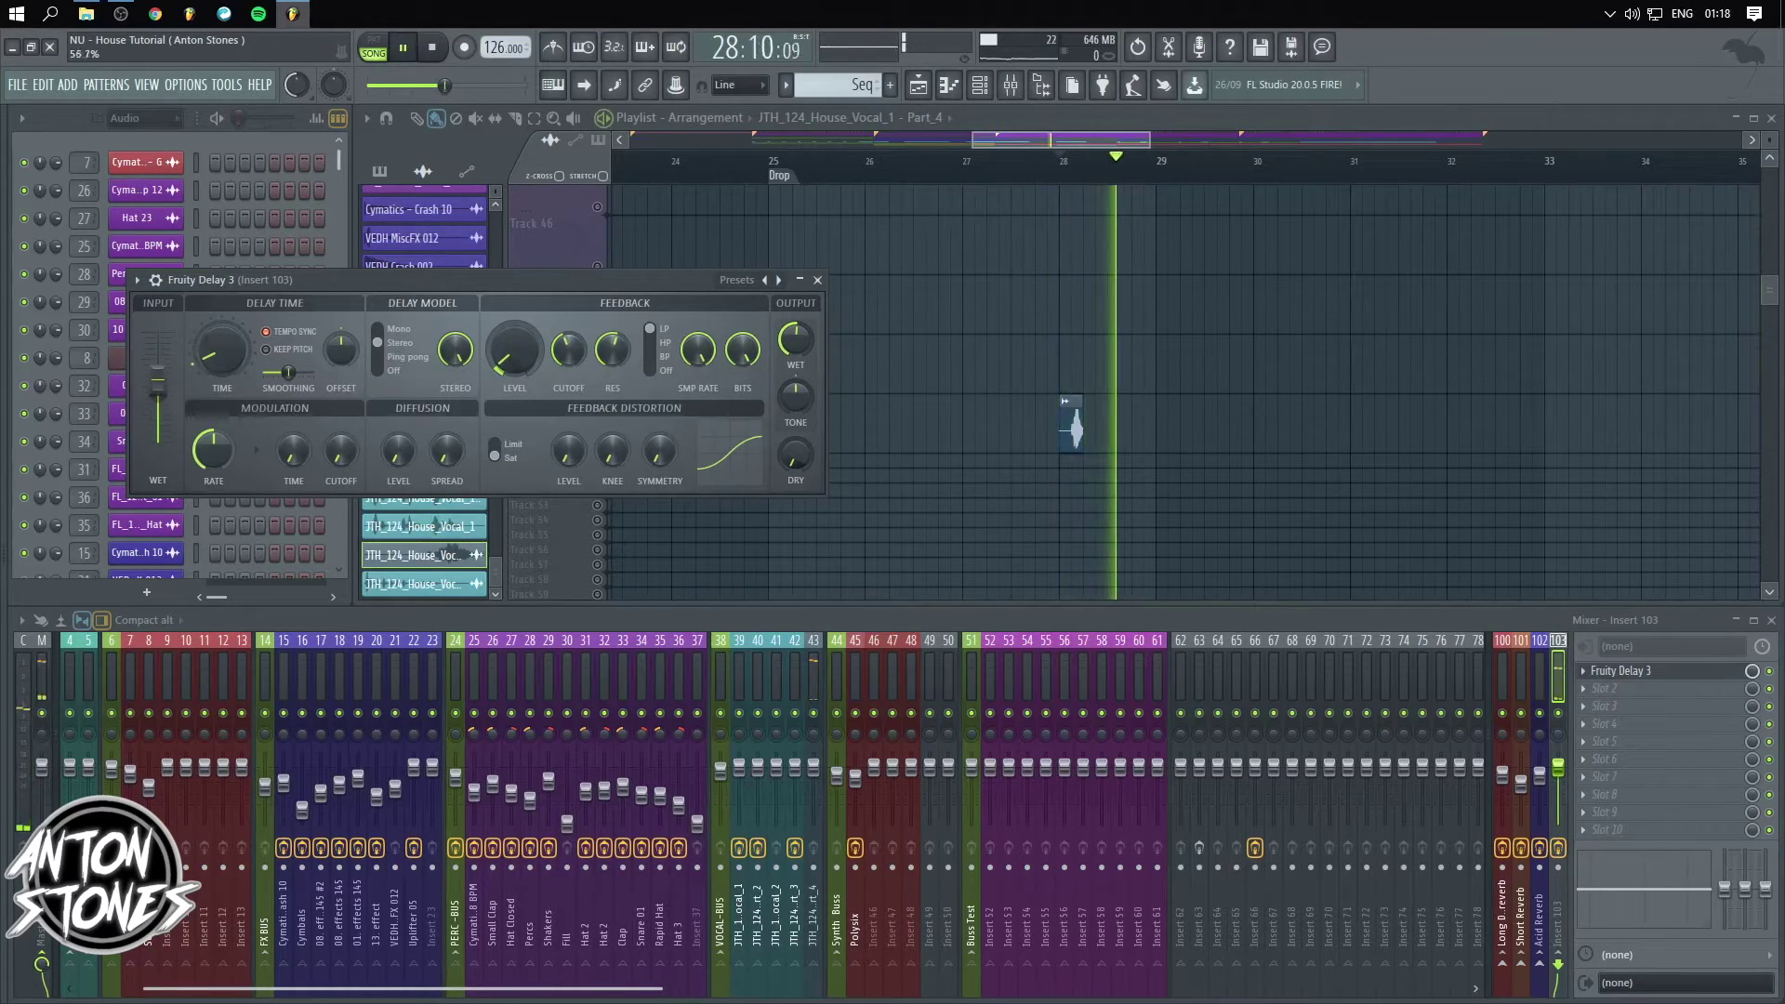
key("space")
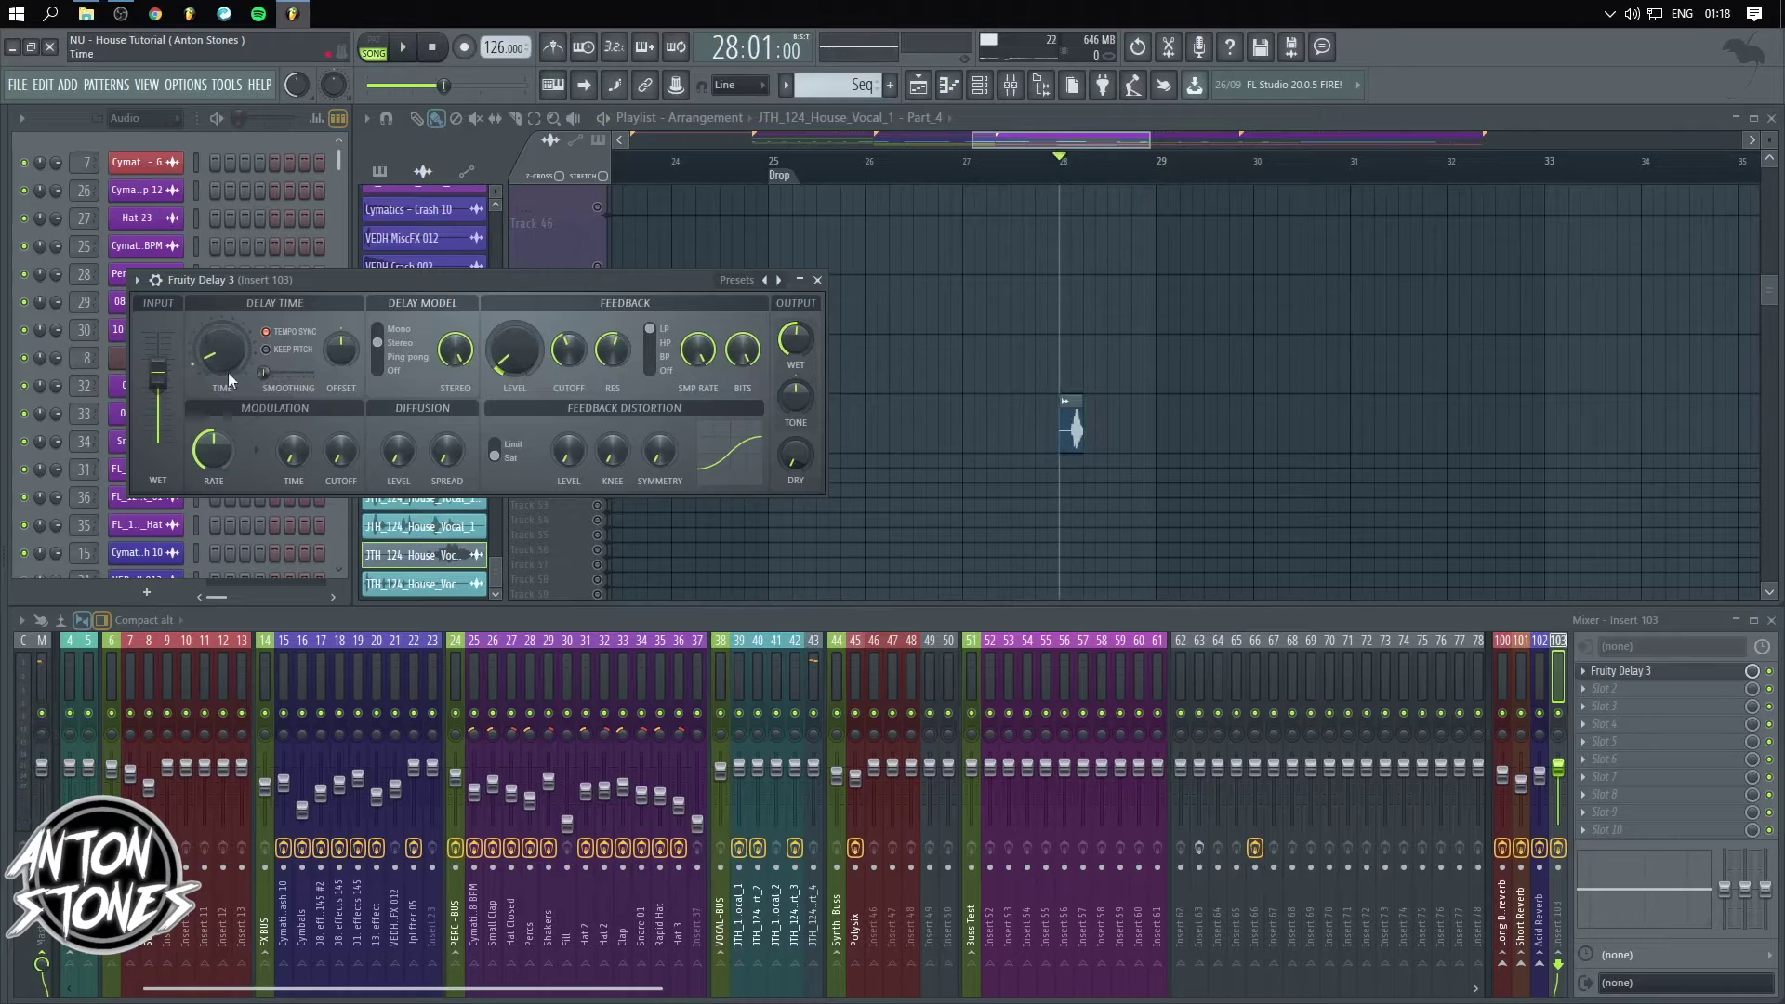
key("space")
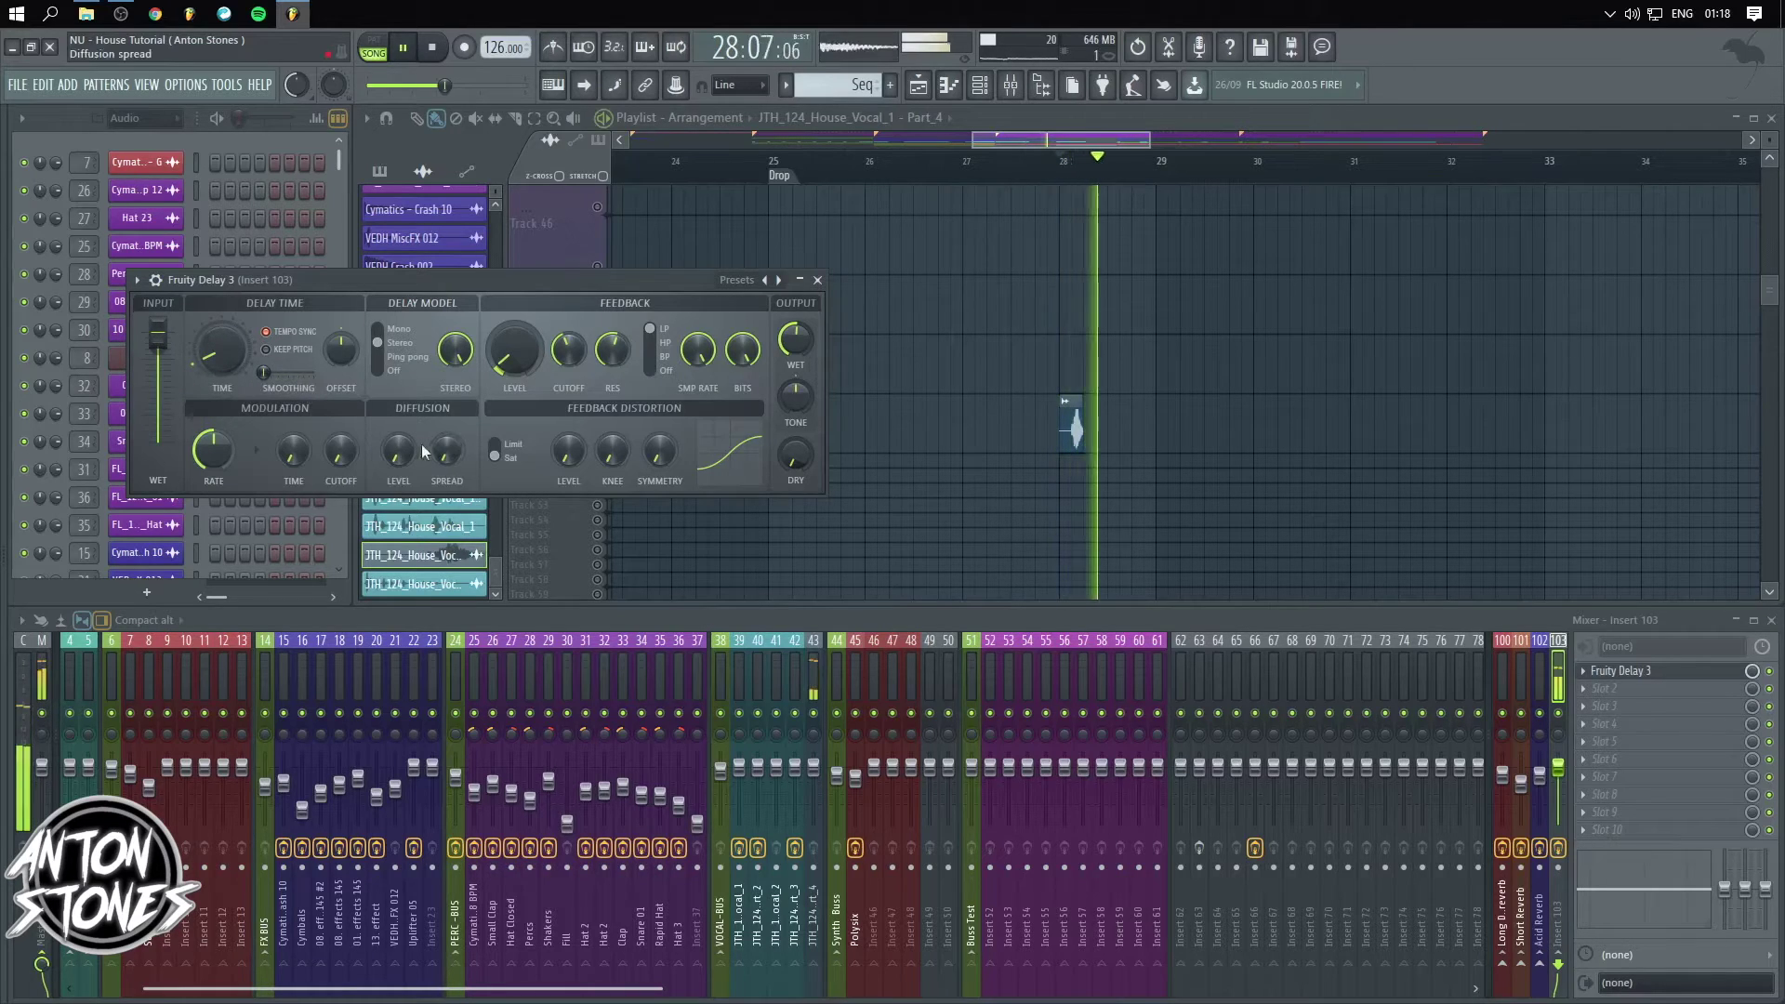
key("space")
left_click_drag(263, 372, 314, 372)
key("space")
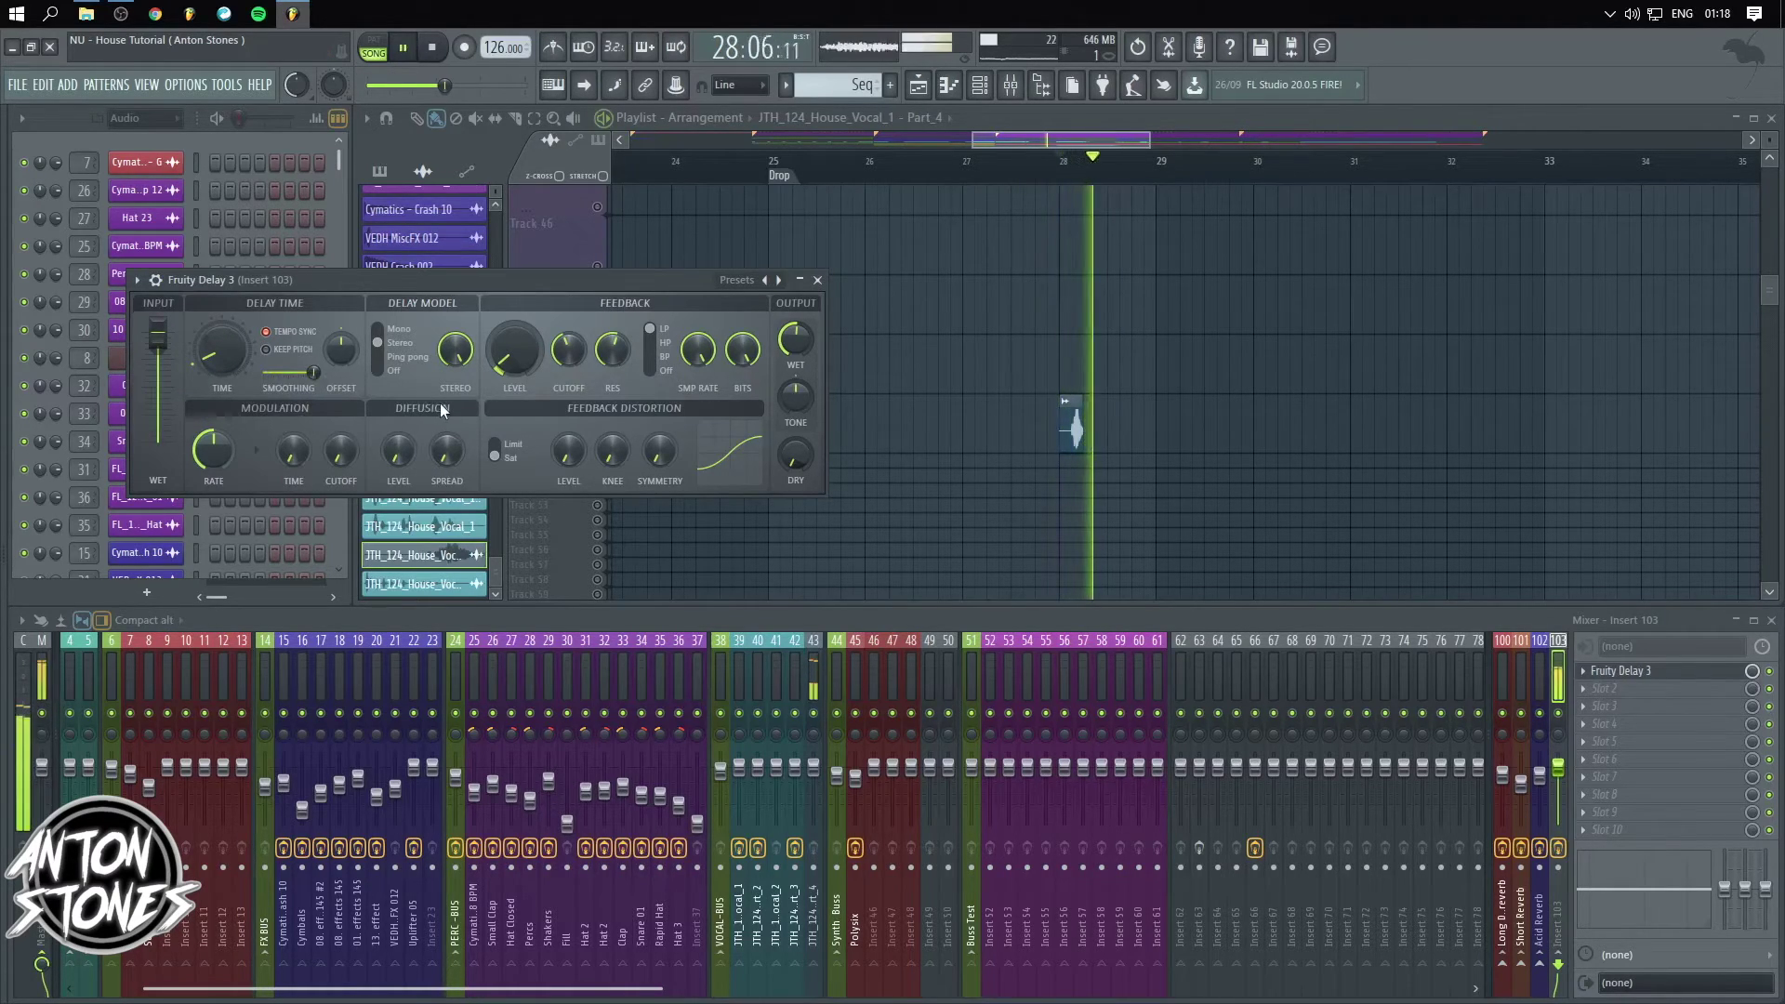
- Switch the delay model to Ping pong and audition the soloed vocal clip
key("space")
left_click(383, 361)
key("space")
key("space")
- Audition the ping-pong delay with a high feedback level, stop playback and reduce the feedback level to about half
left_click_drag(519, 358, 508, 327)
key("space")
key("space")
key("space")
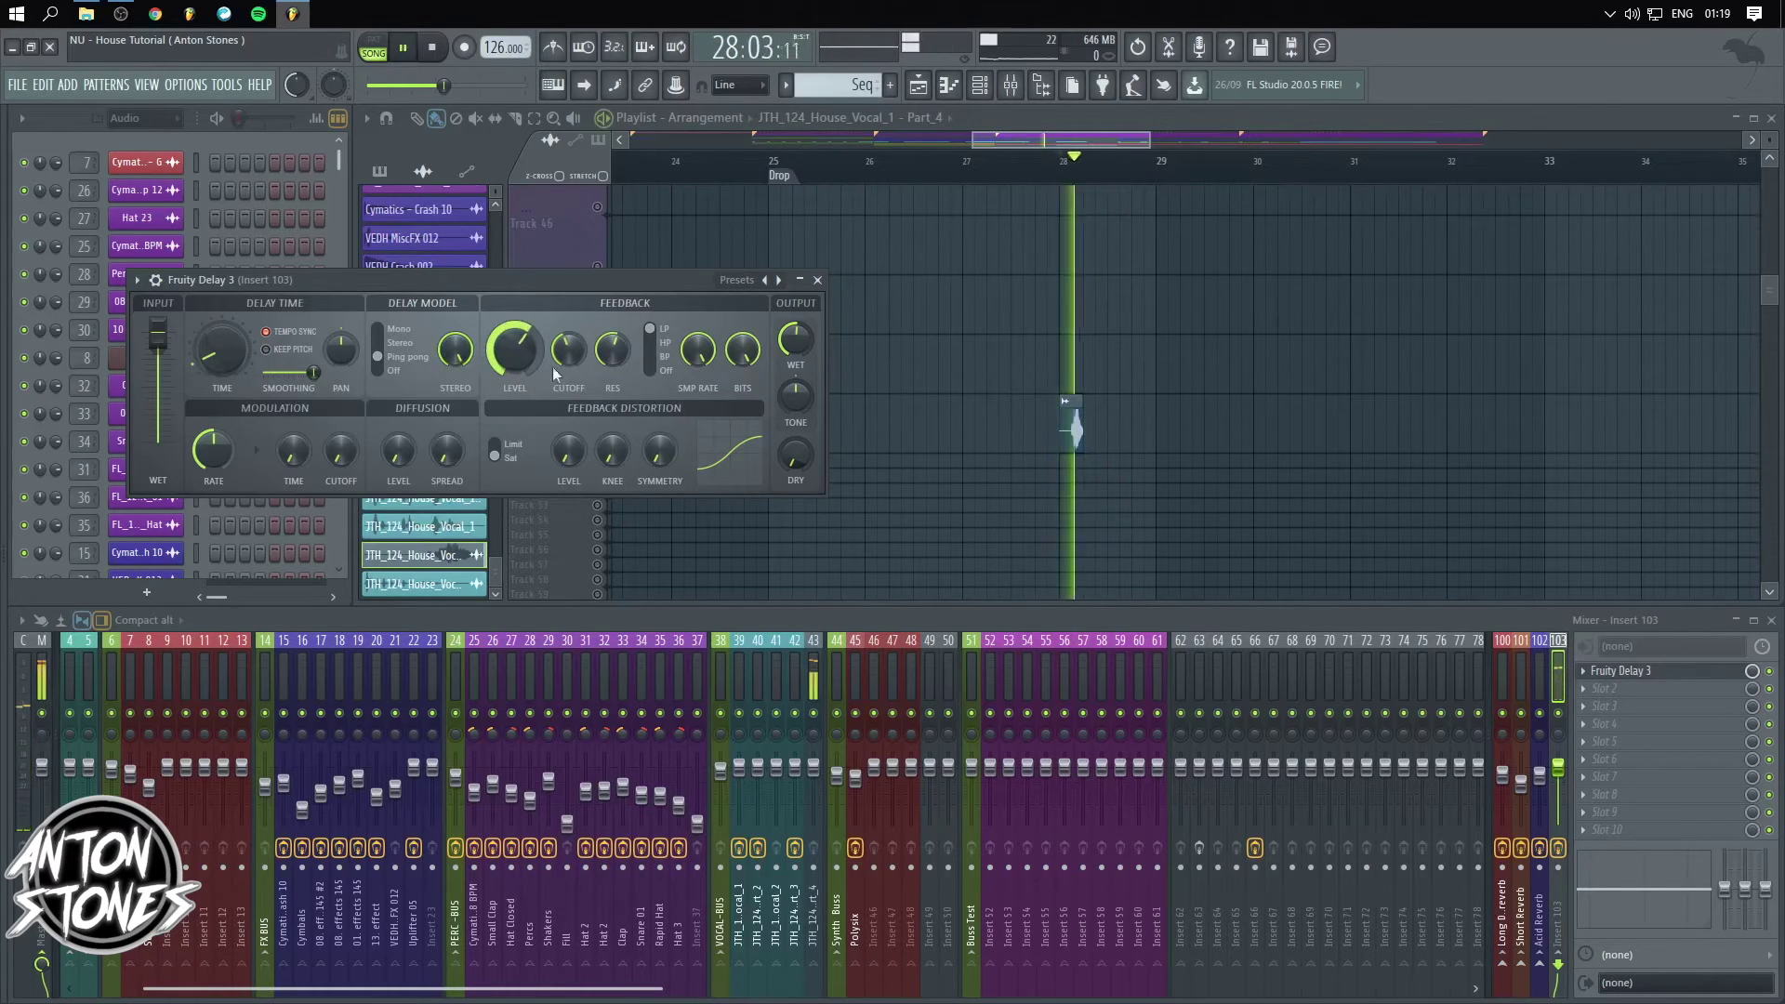
key("space")
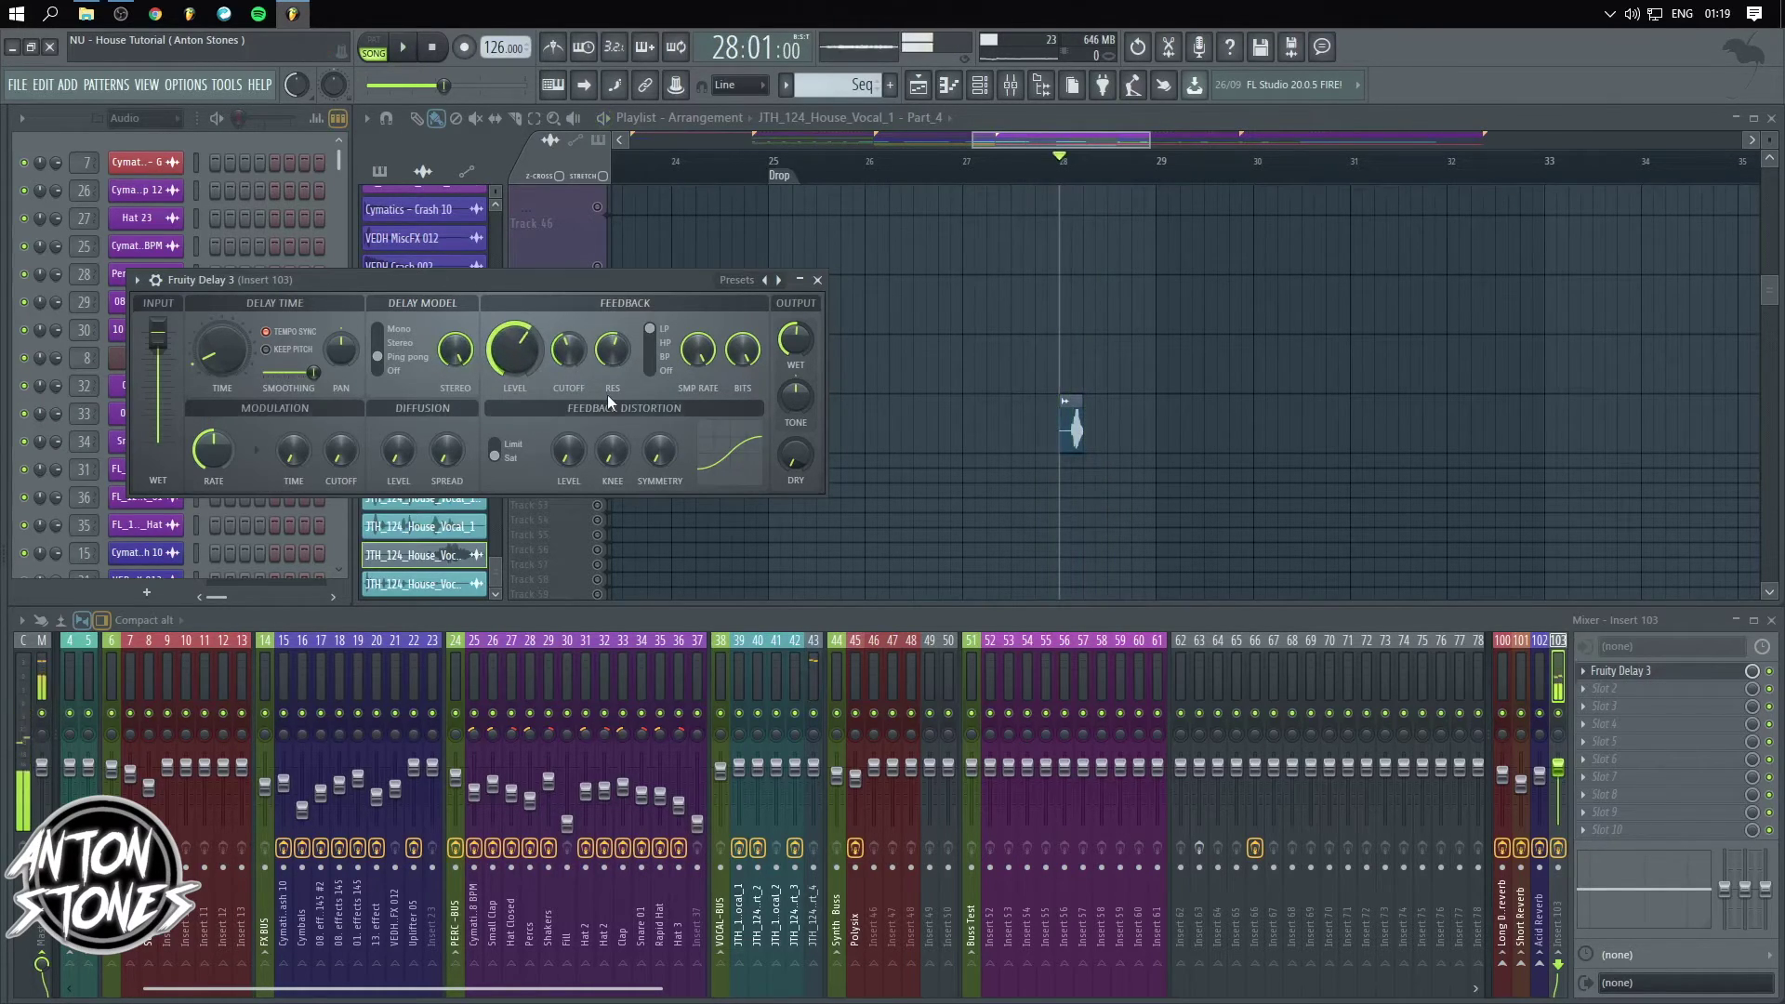
left_click(438, 47)
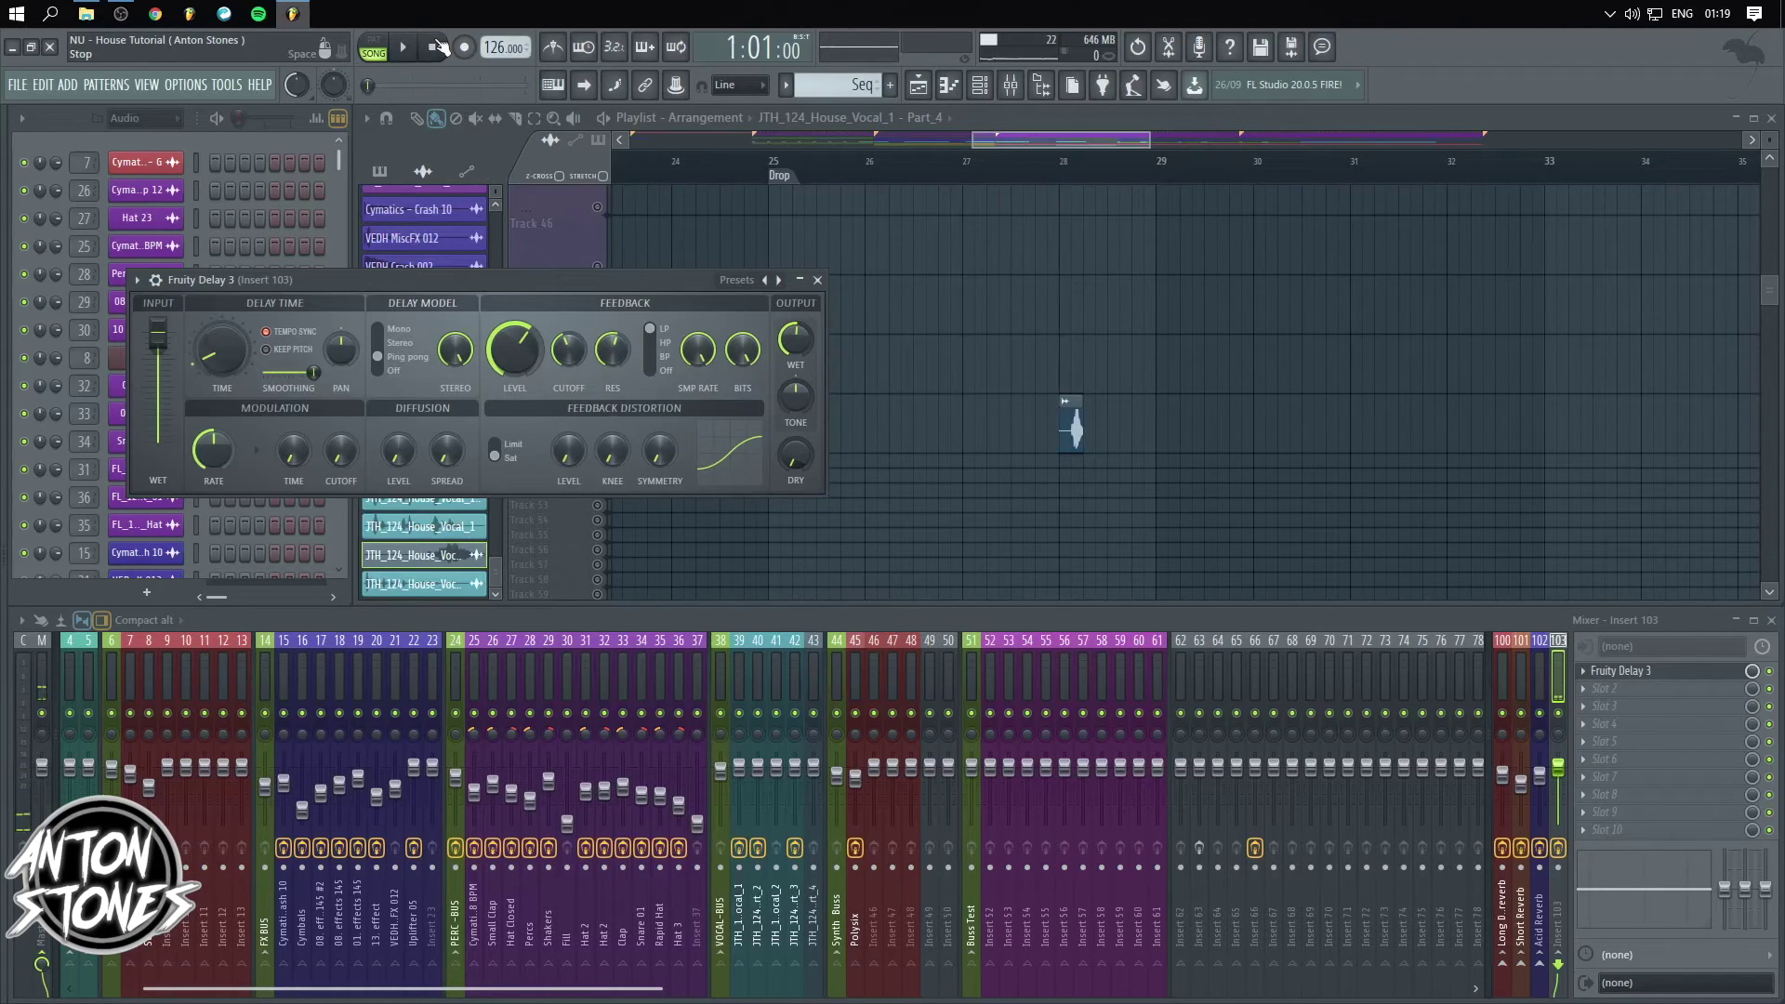
left_click_drag(514, 349, 515, 372)
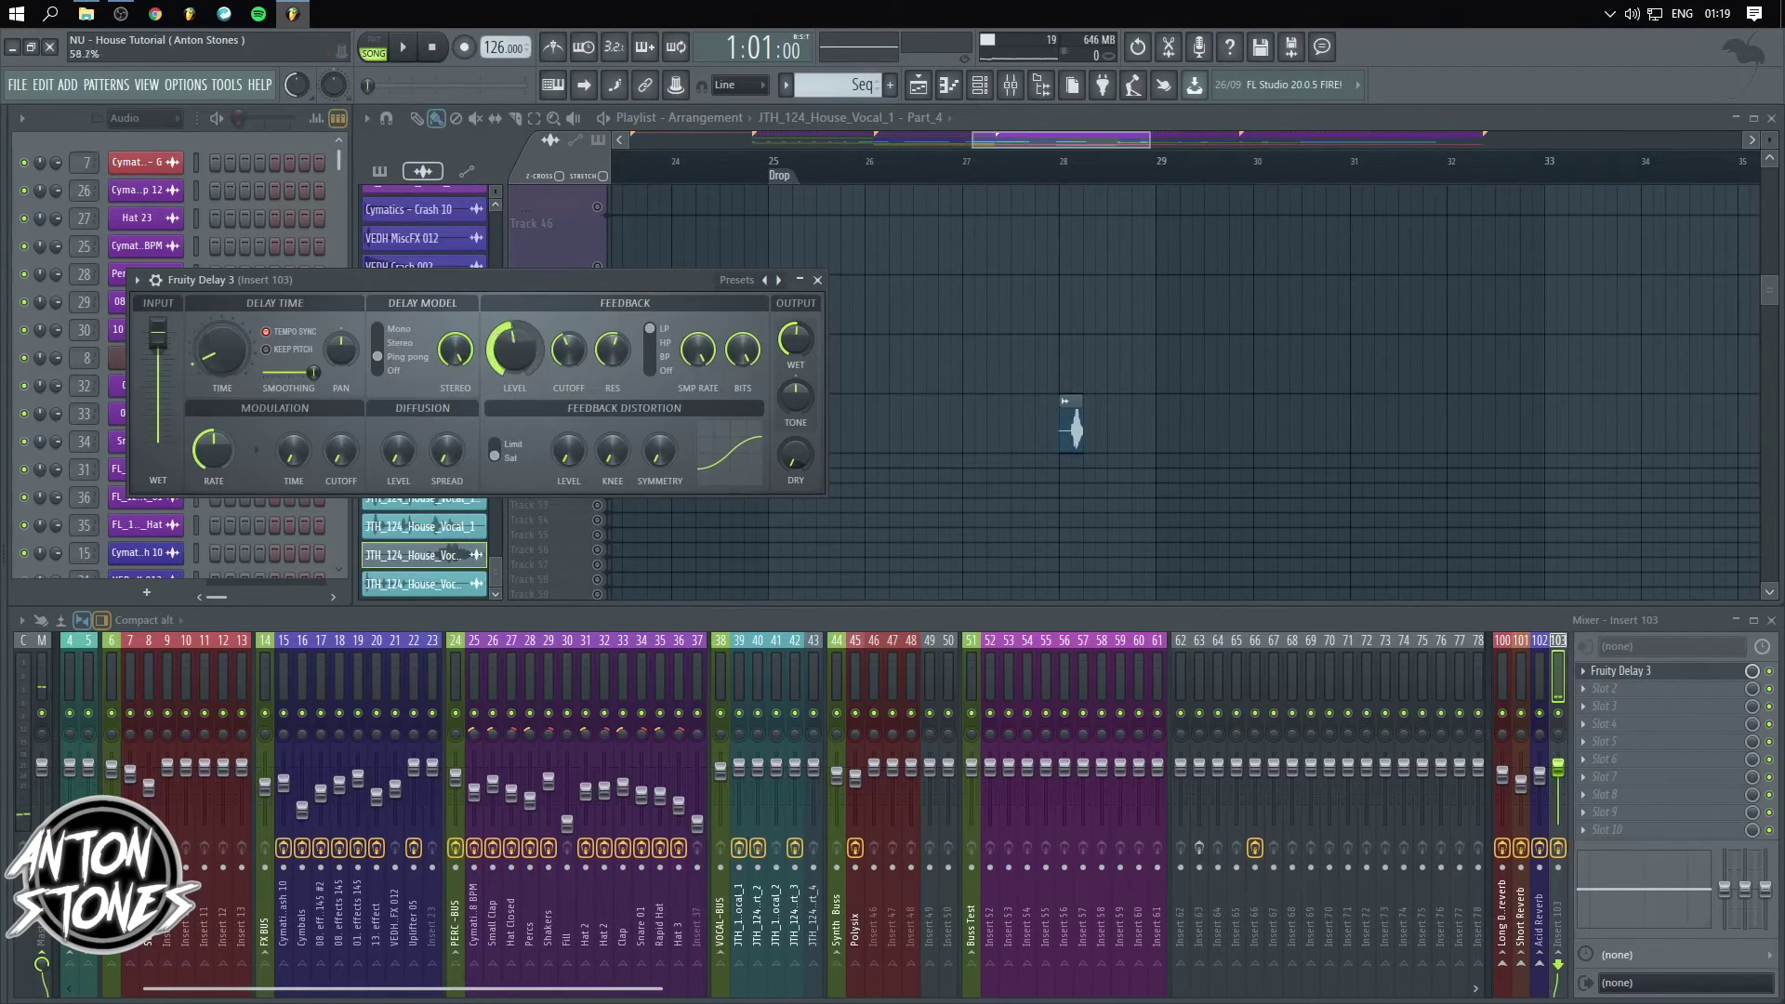
- Close the delay's window, lower the volume of its send track Insert 103 and select vocal mixer track 43
left_click(818, 280)
right_click(1073, 415)
scroll(1068, 450, "up", 3)
key("ctrl+z")
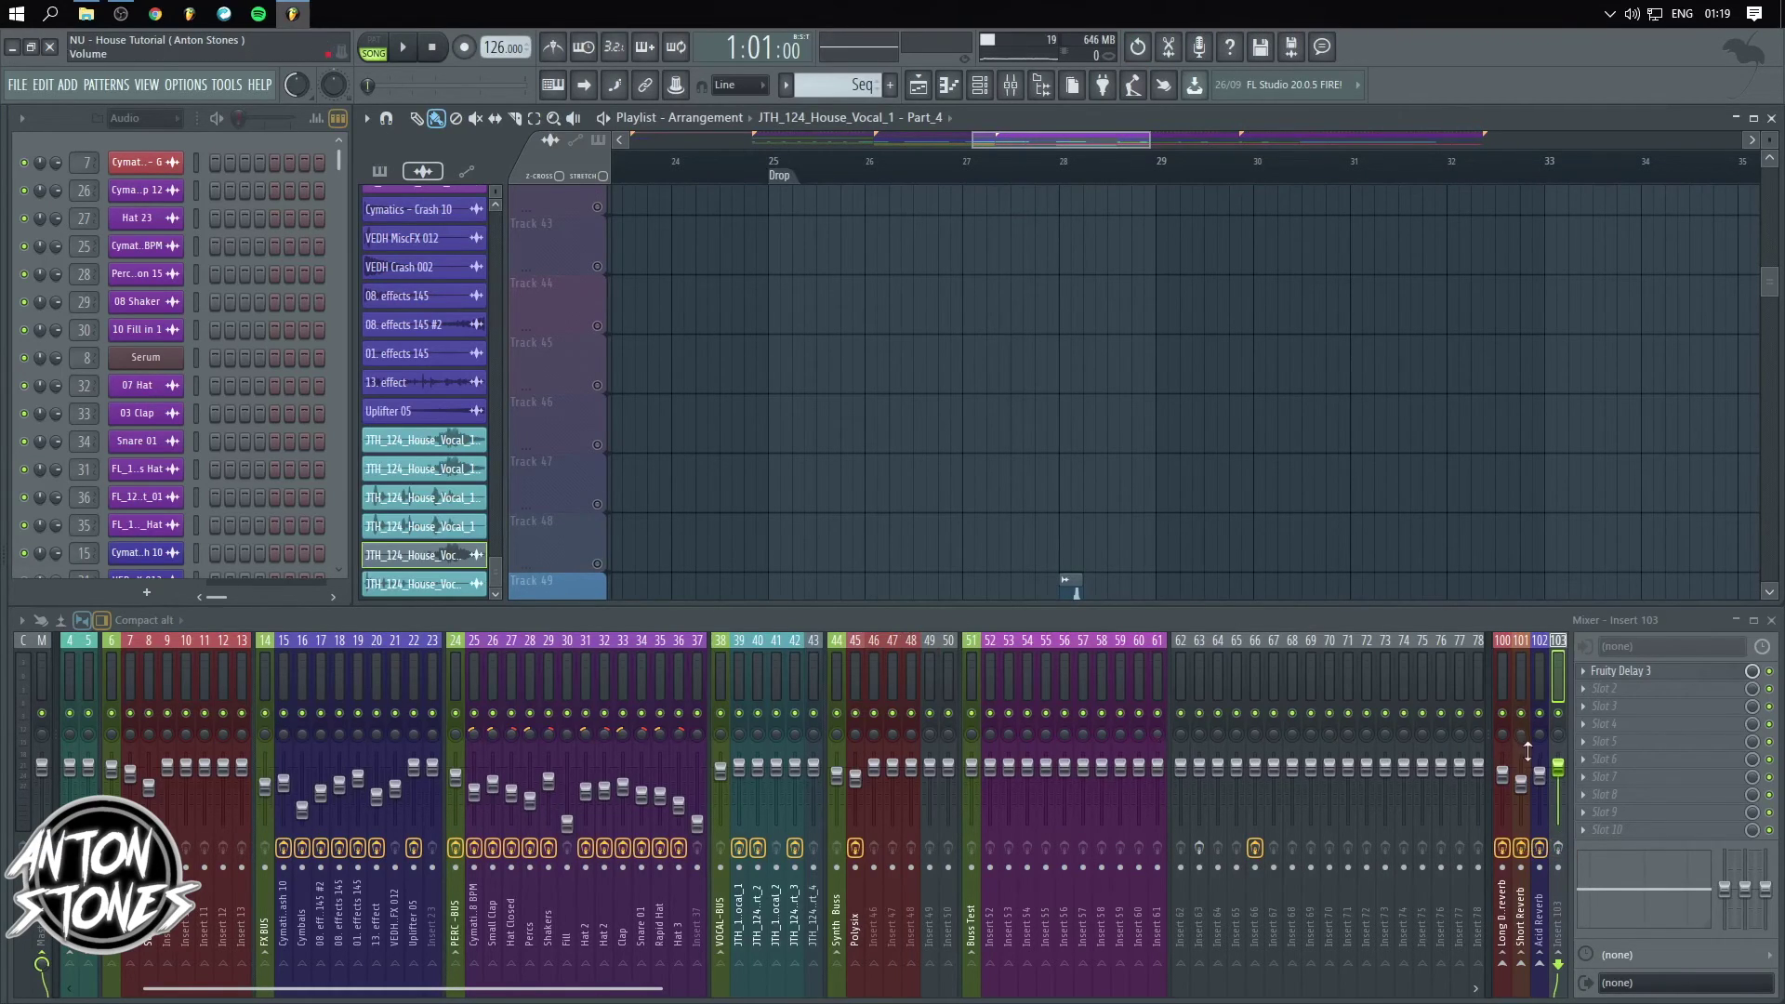
left_click_drag(1572, 774, 1572, 830)
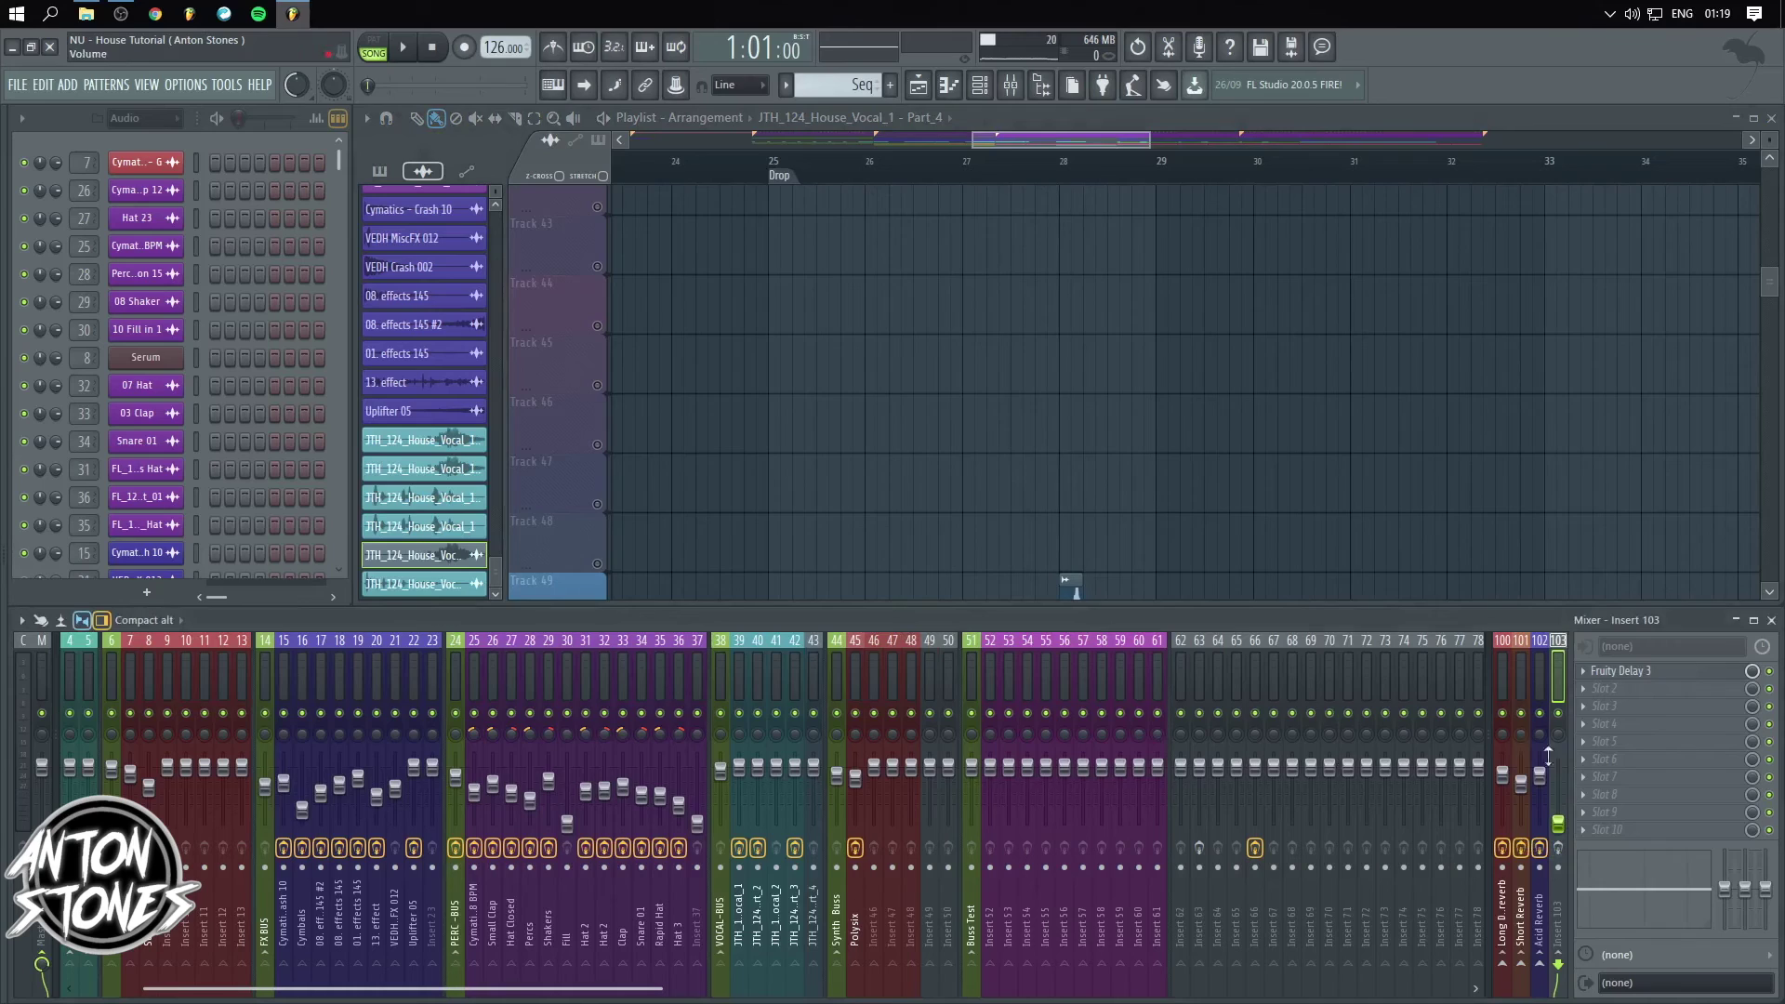
left_click(814, 677)
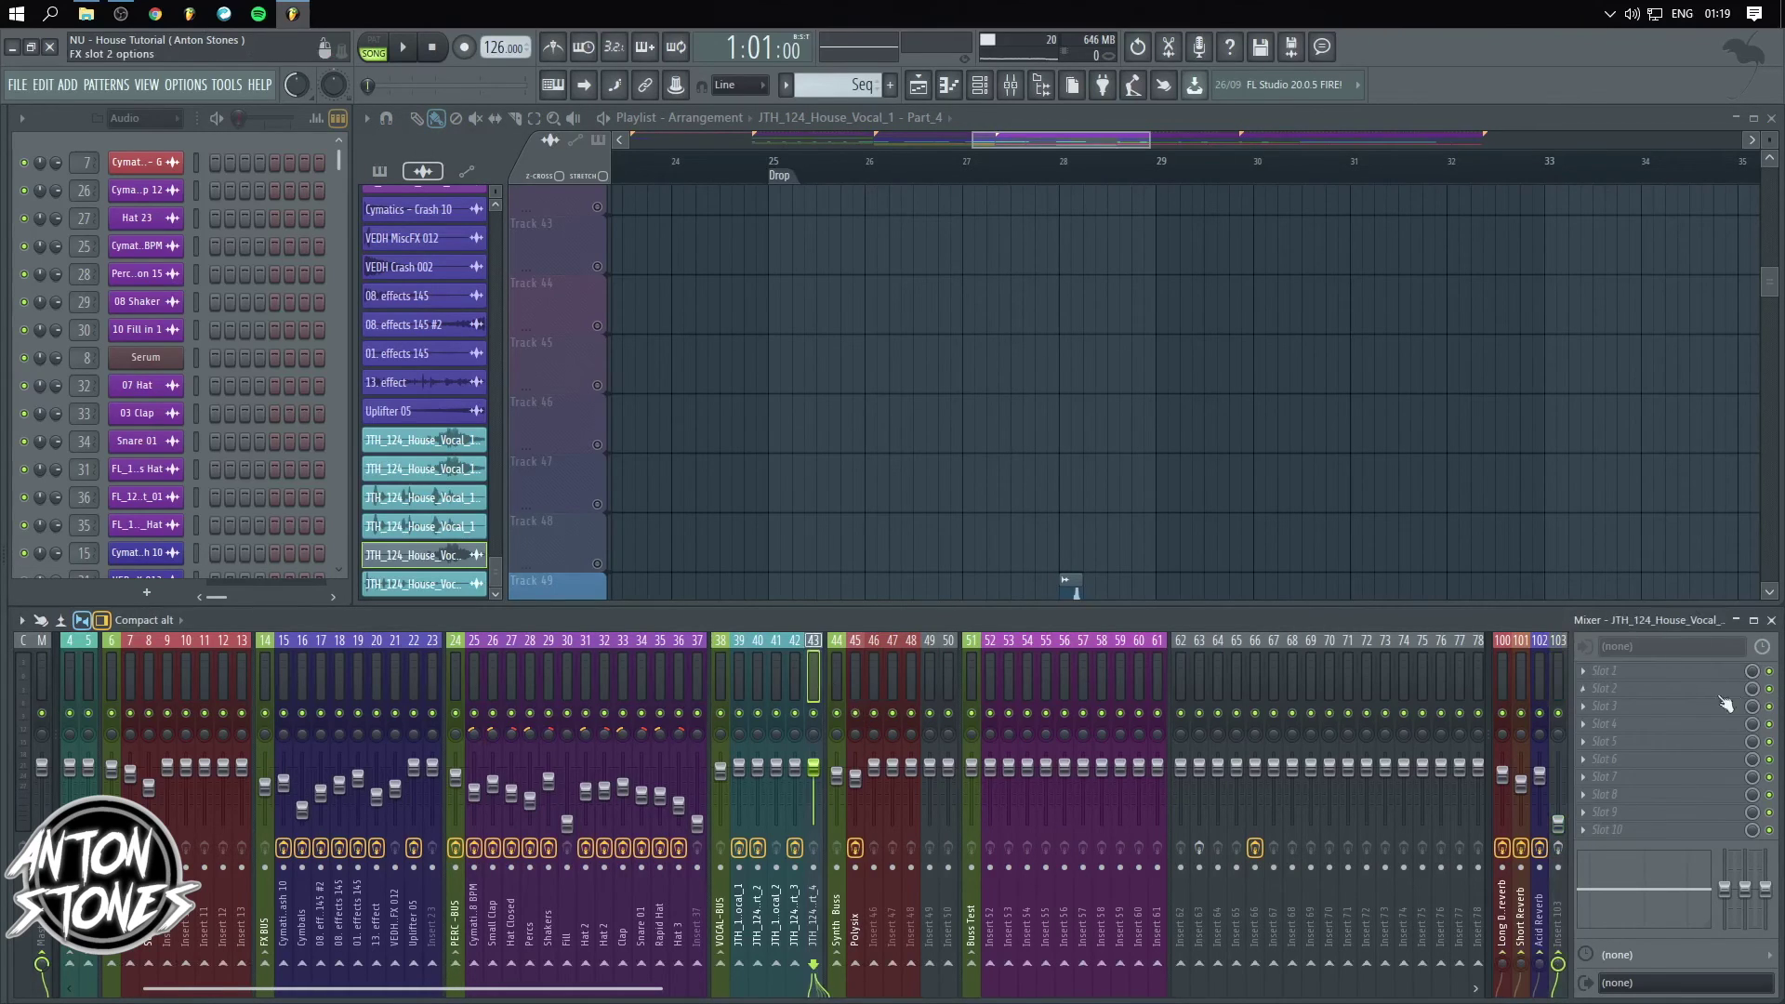